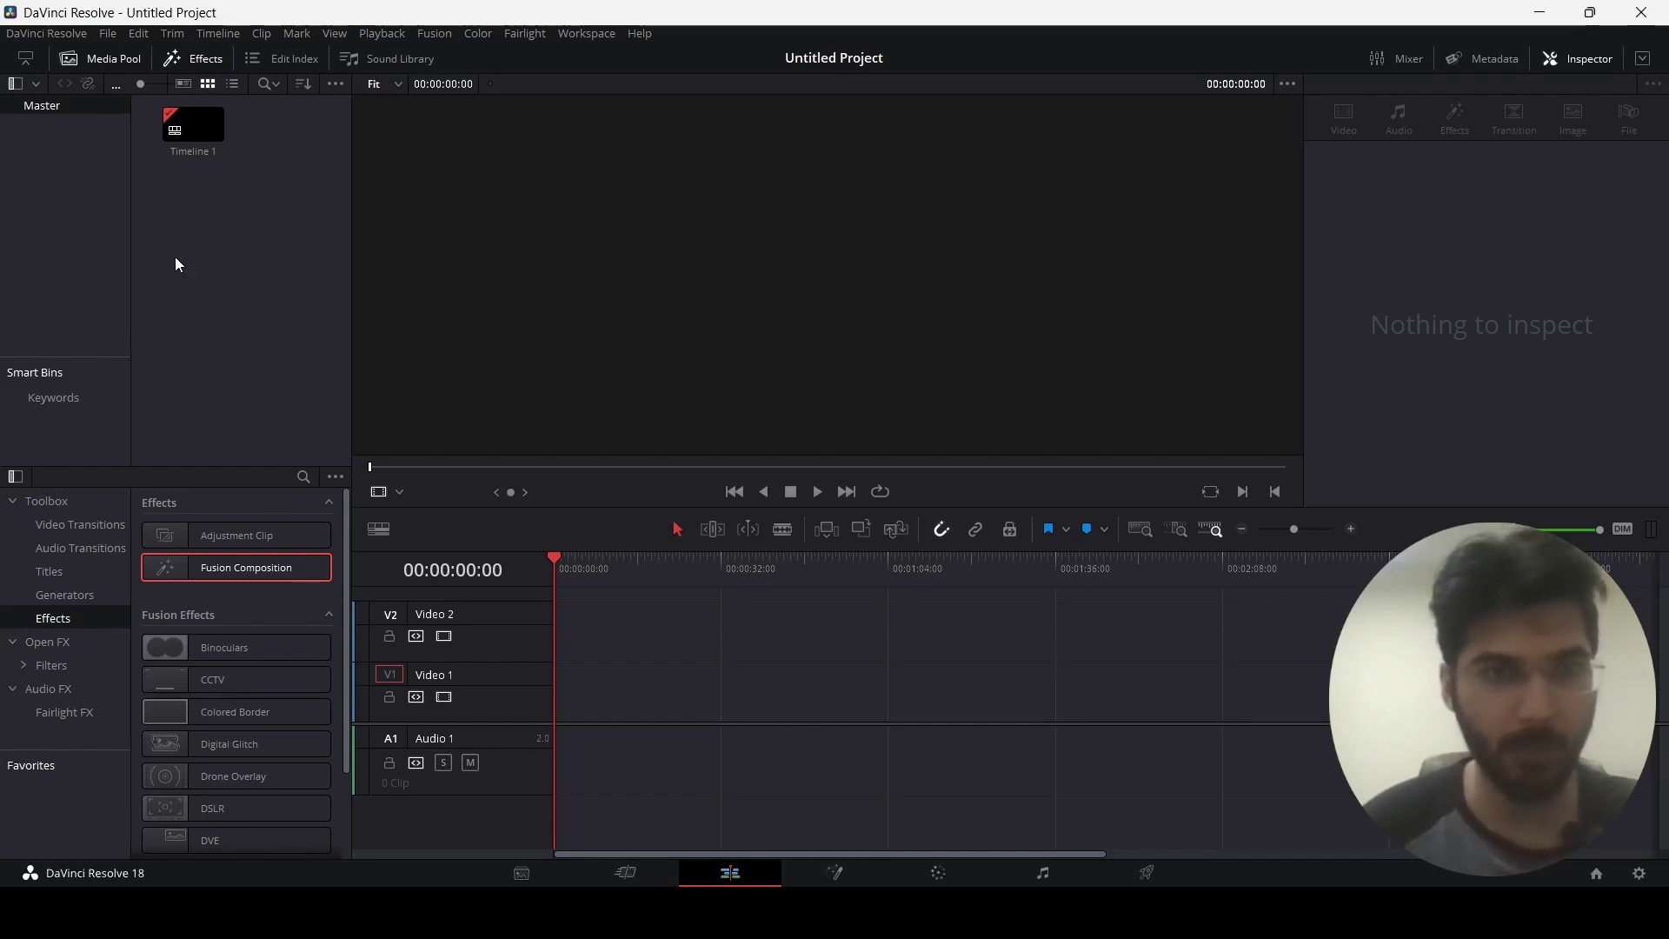
pyautogui.rightClick(221, 209)
pyautogui.moveTo(279, 221)
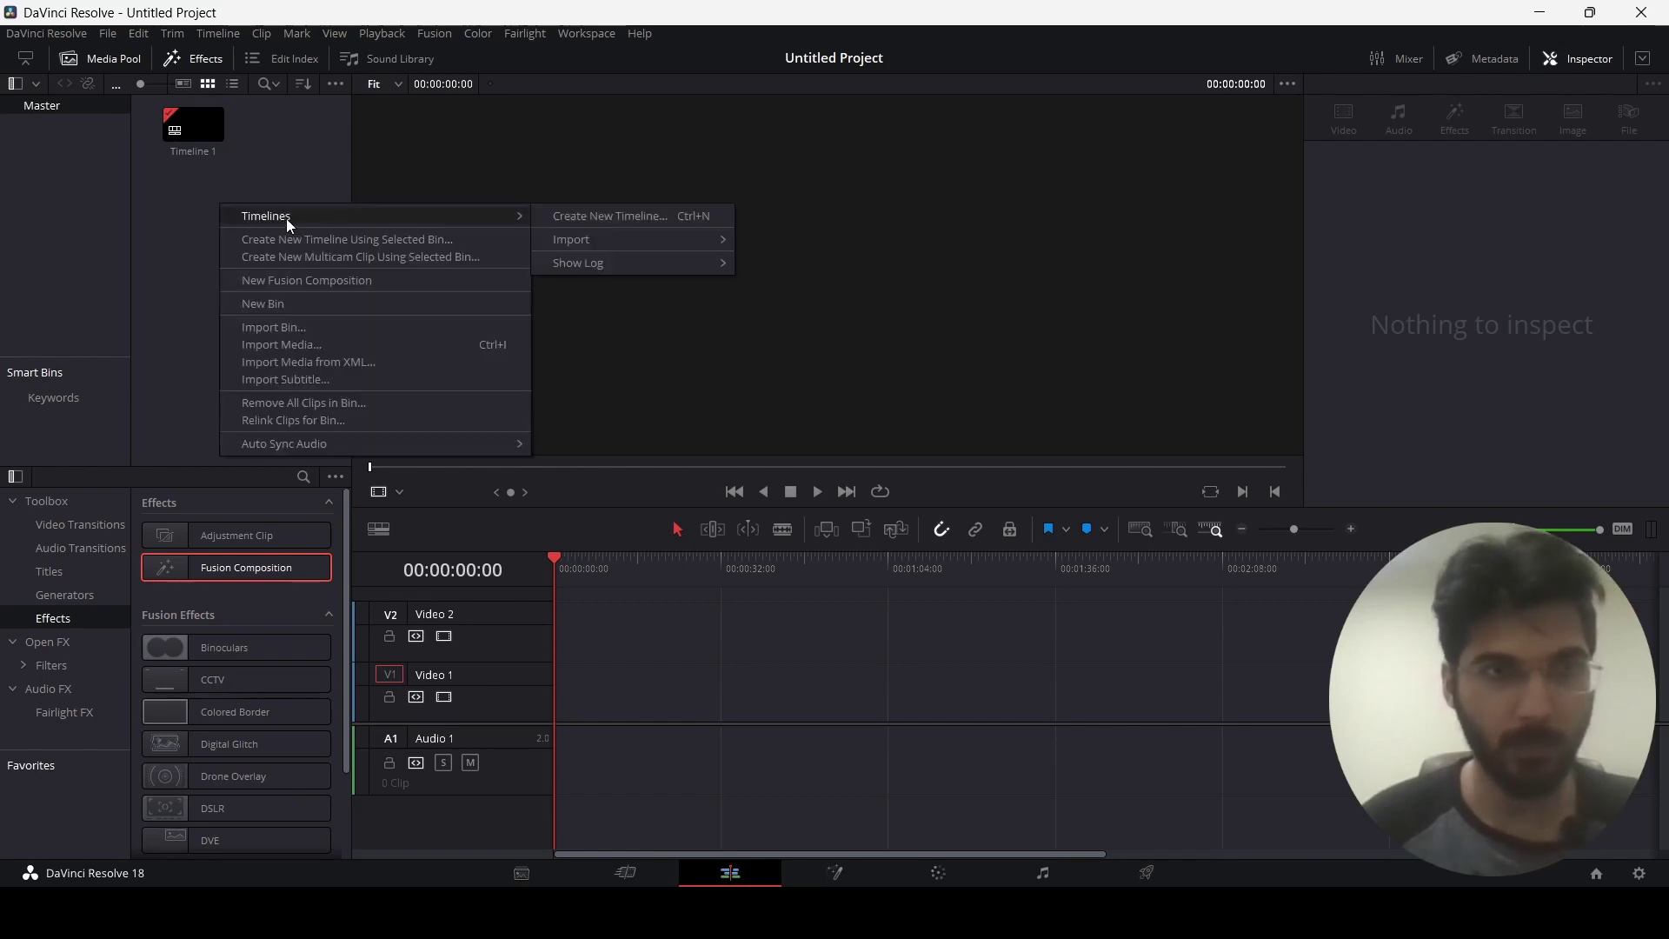
pyautogui.click(275, 174)
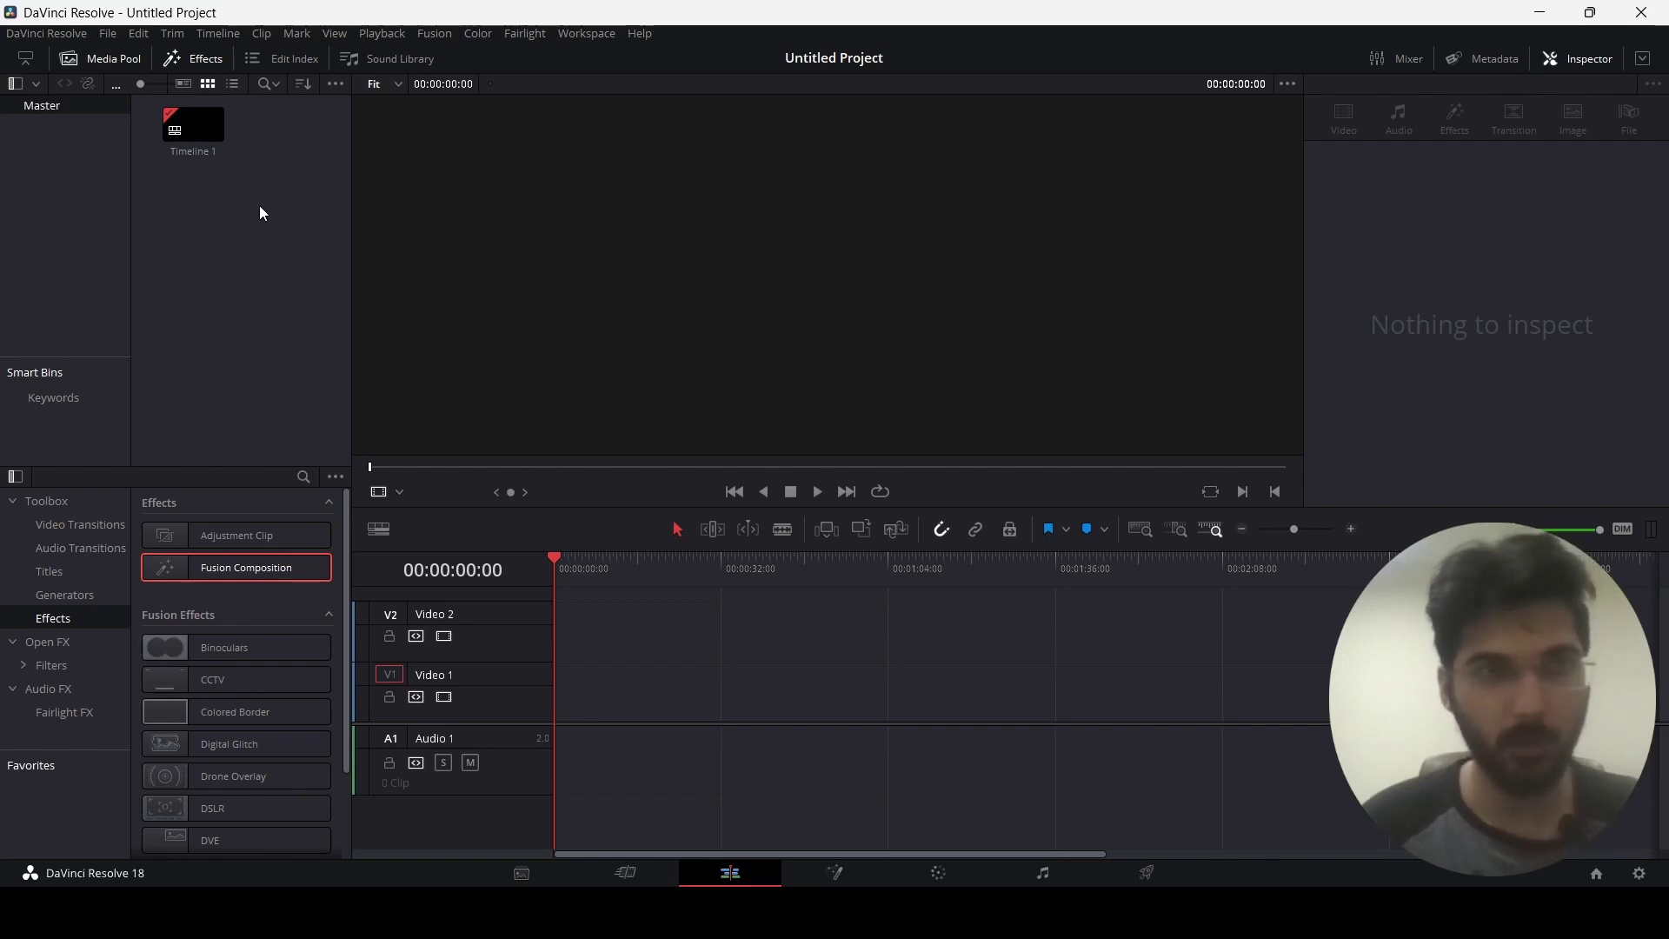
# - Create a new Fusion composition clip named Comp 1 with a duration of 00:00:10:00 at 24 frames per second
pyautogui.rightClick(261, 212)
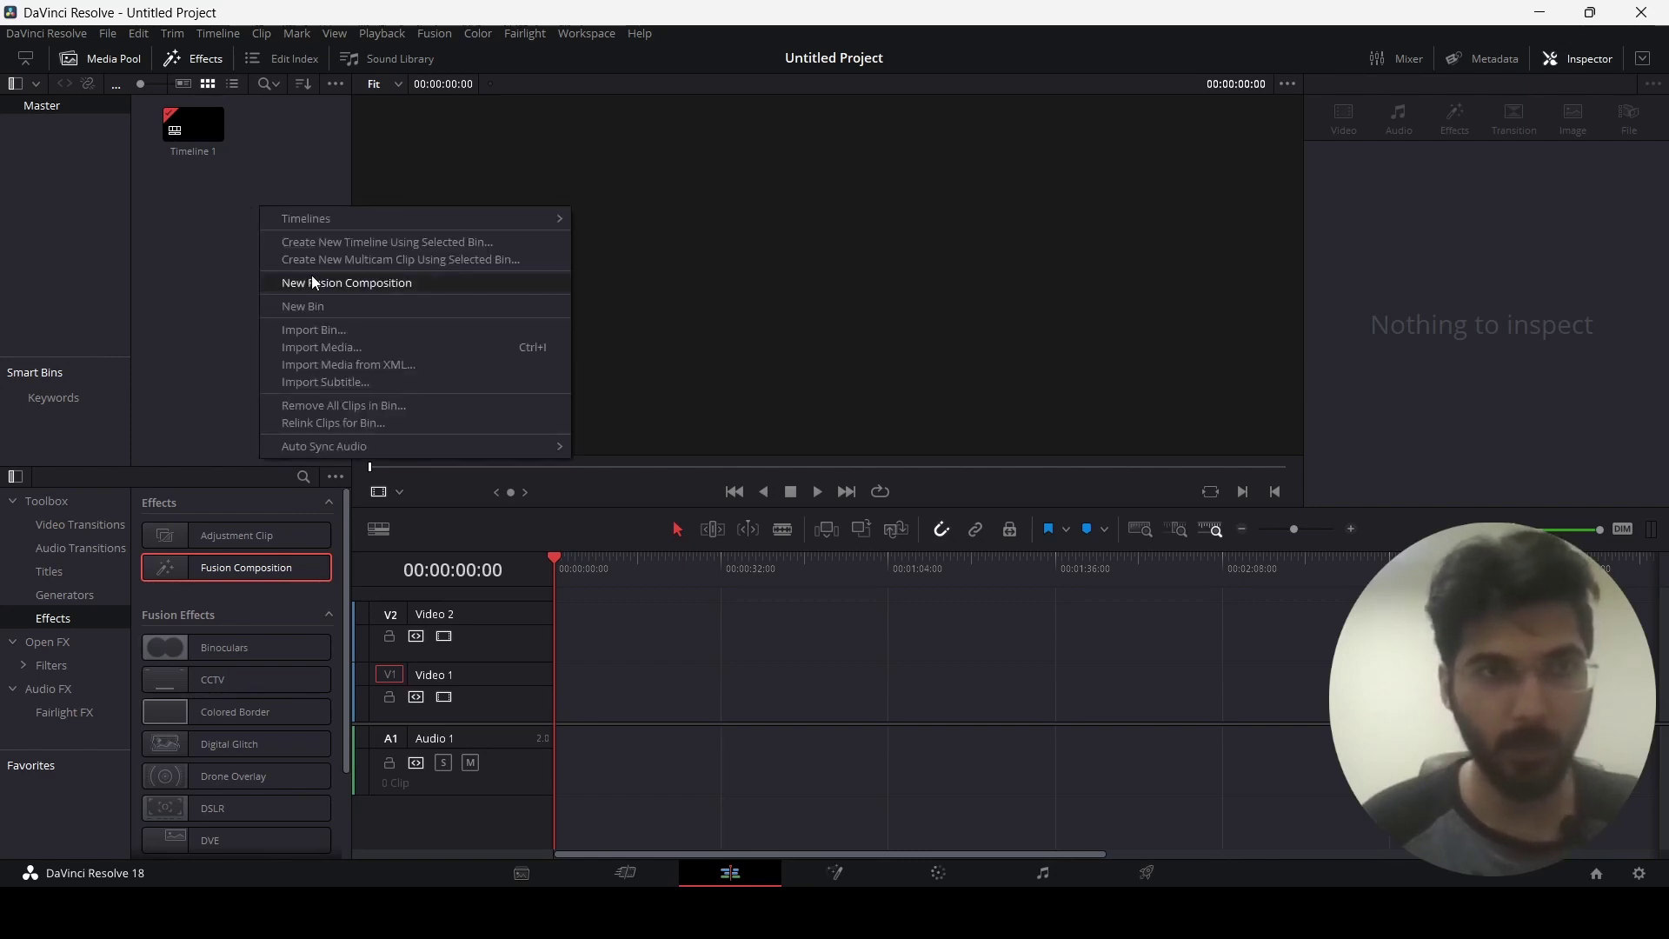
pyautogui.click(426, 291)
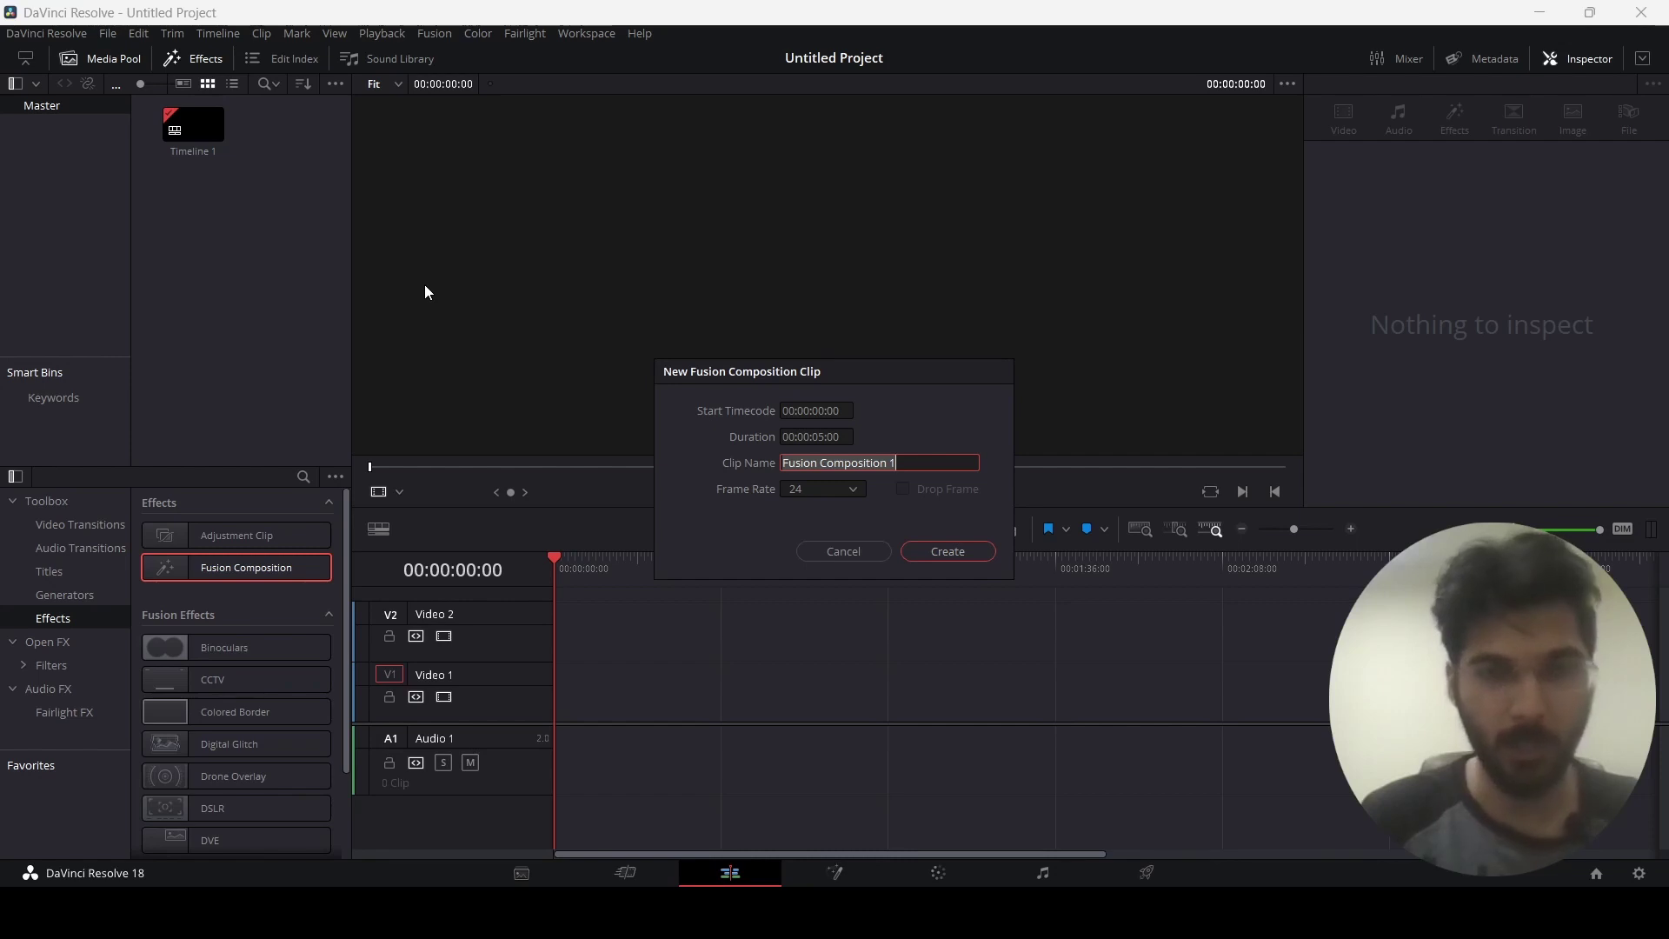
pyautogui.press('BackSpace')
pyautogui.write('Comp 1')
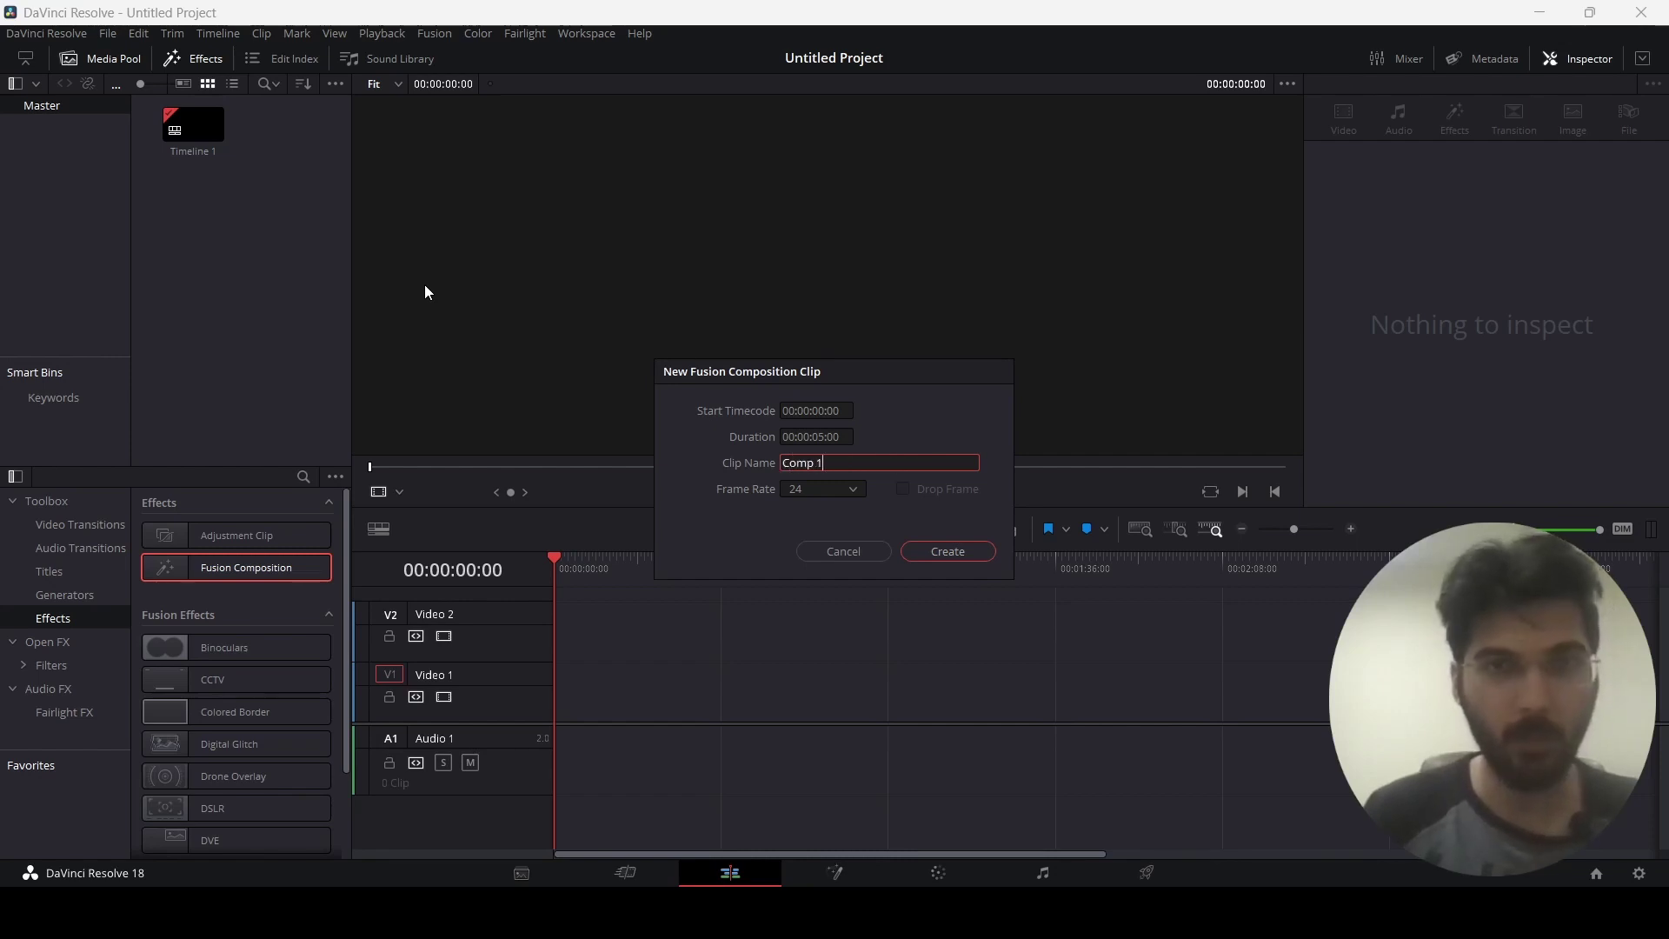
pyautogui.click(826, 436)
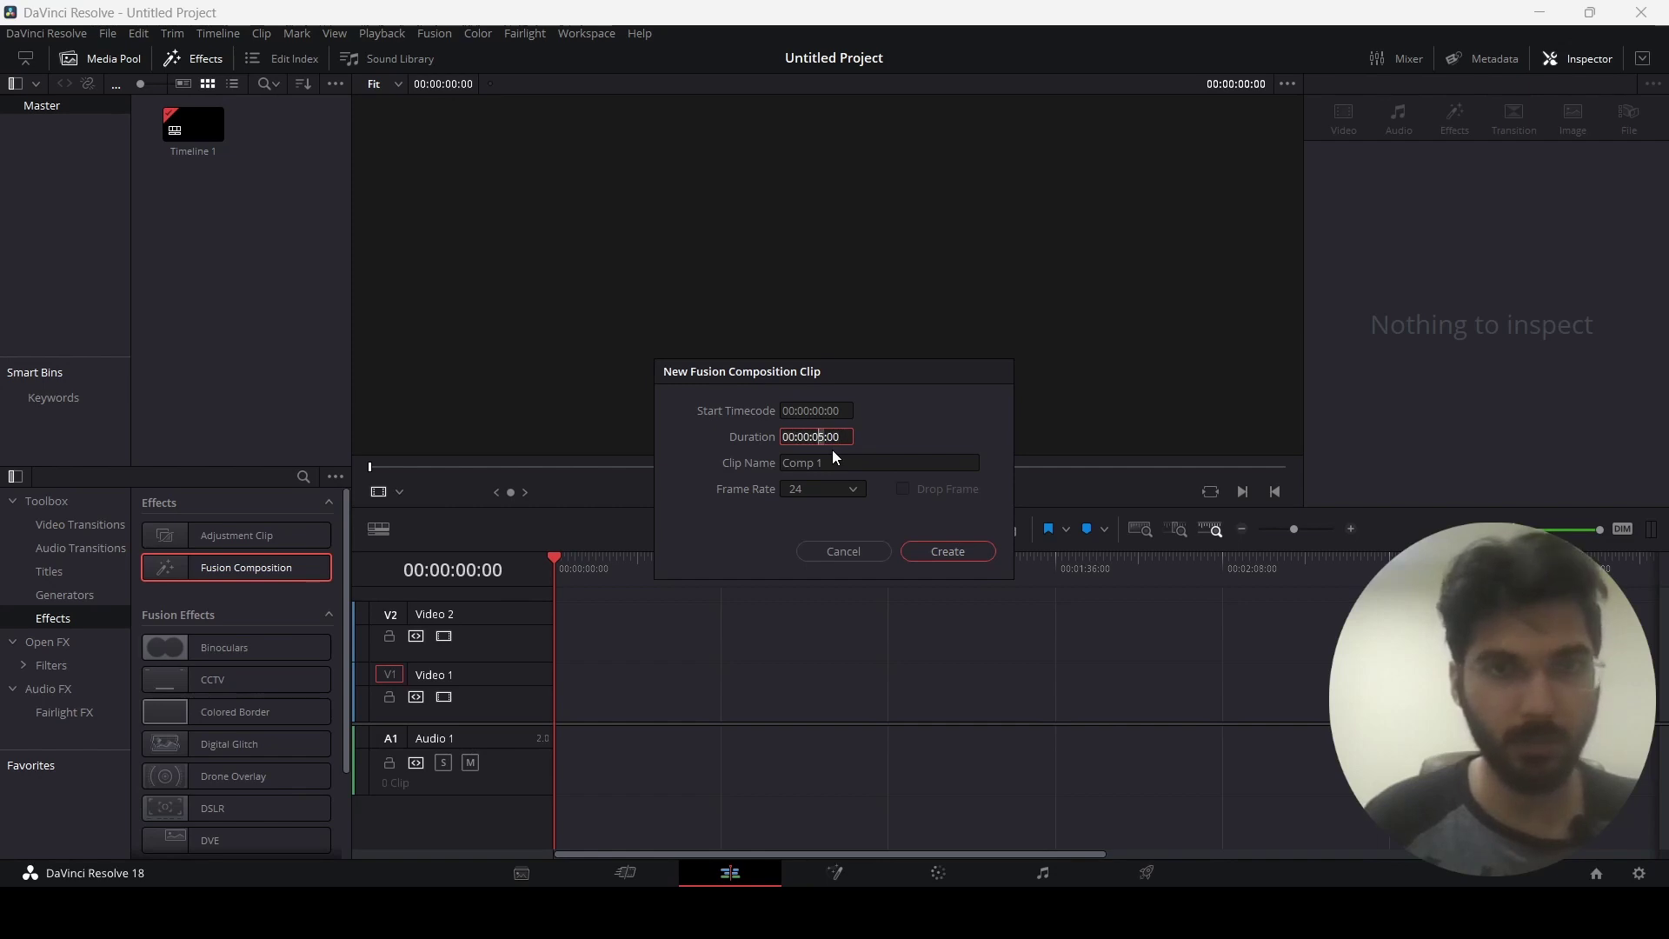
pyautogui.write('10')
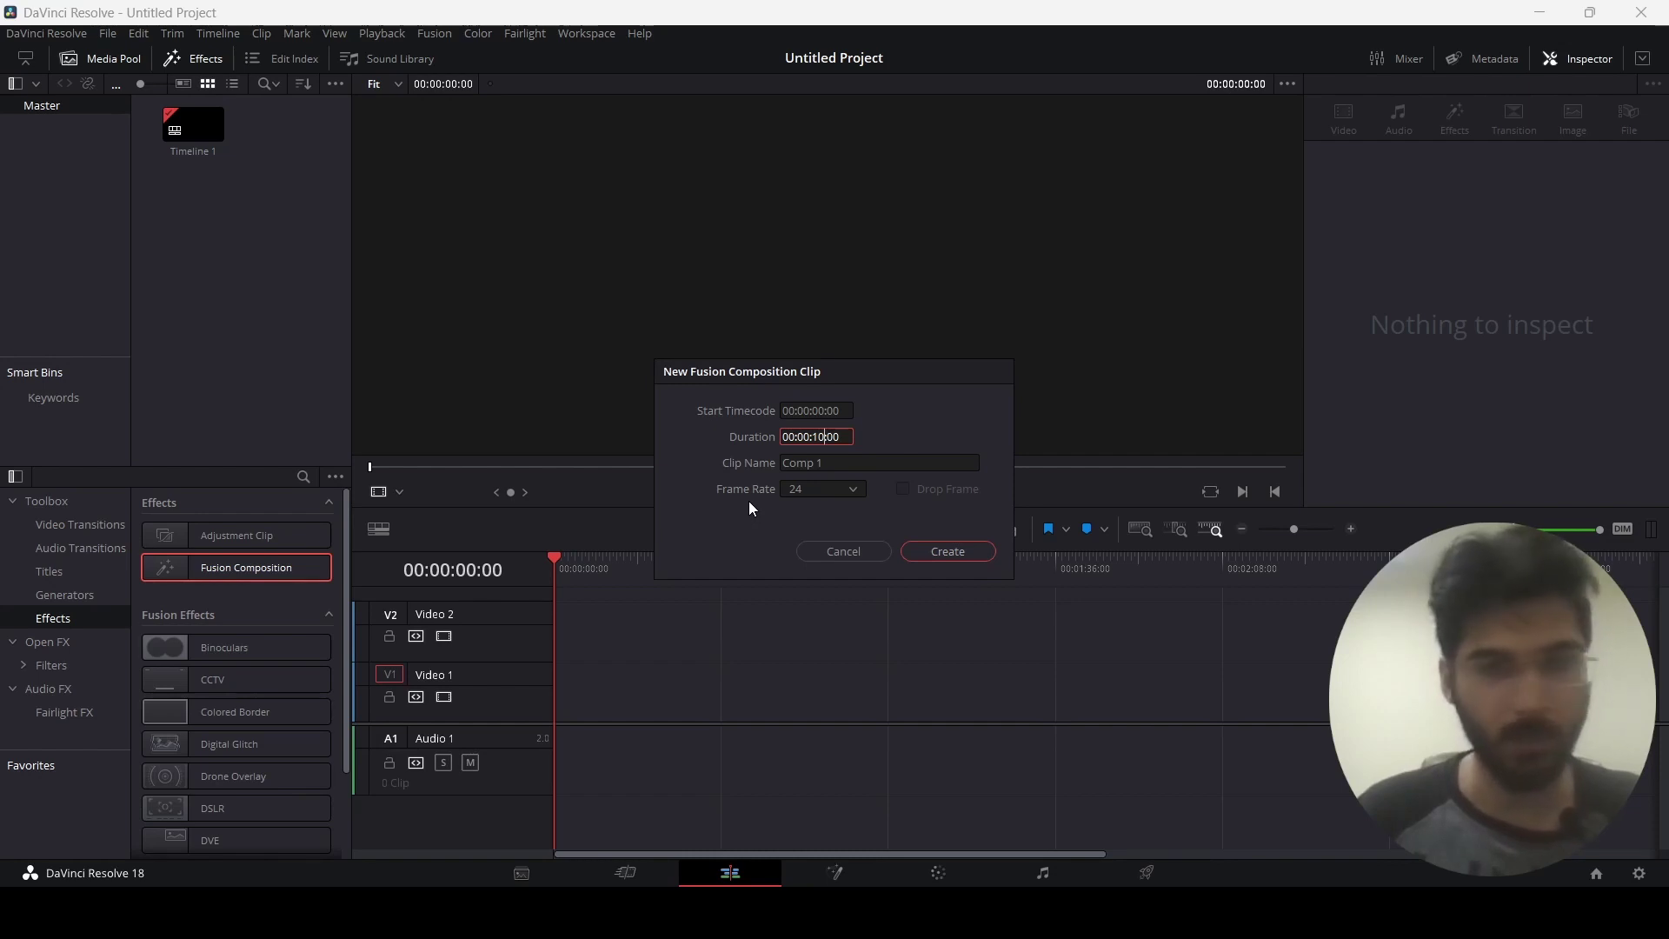
pyautogui.click(954, 554)
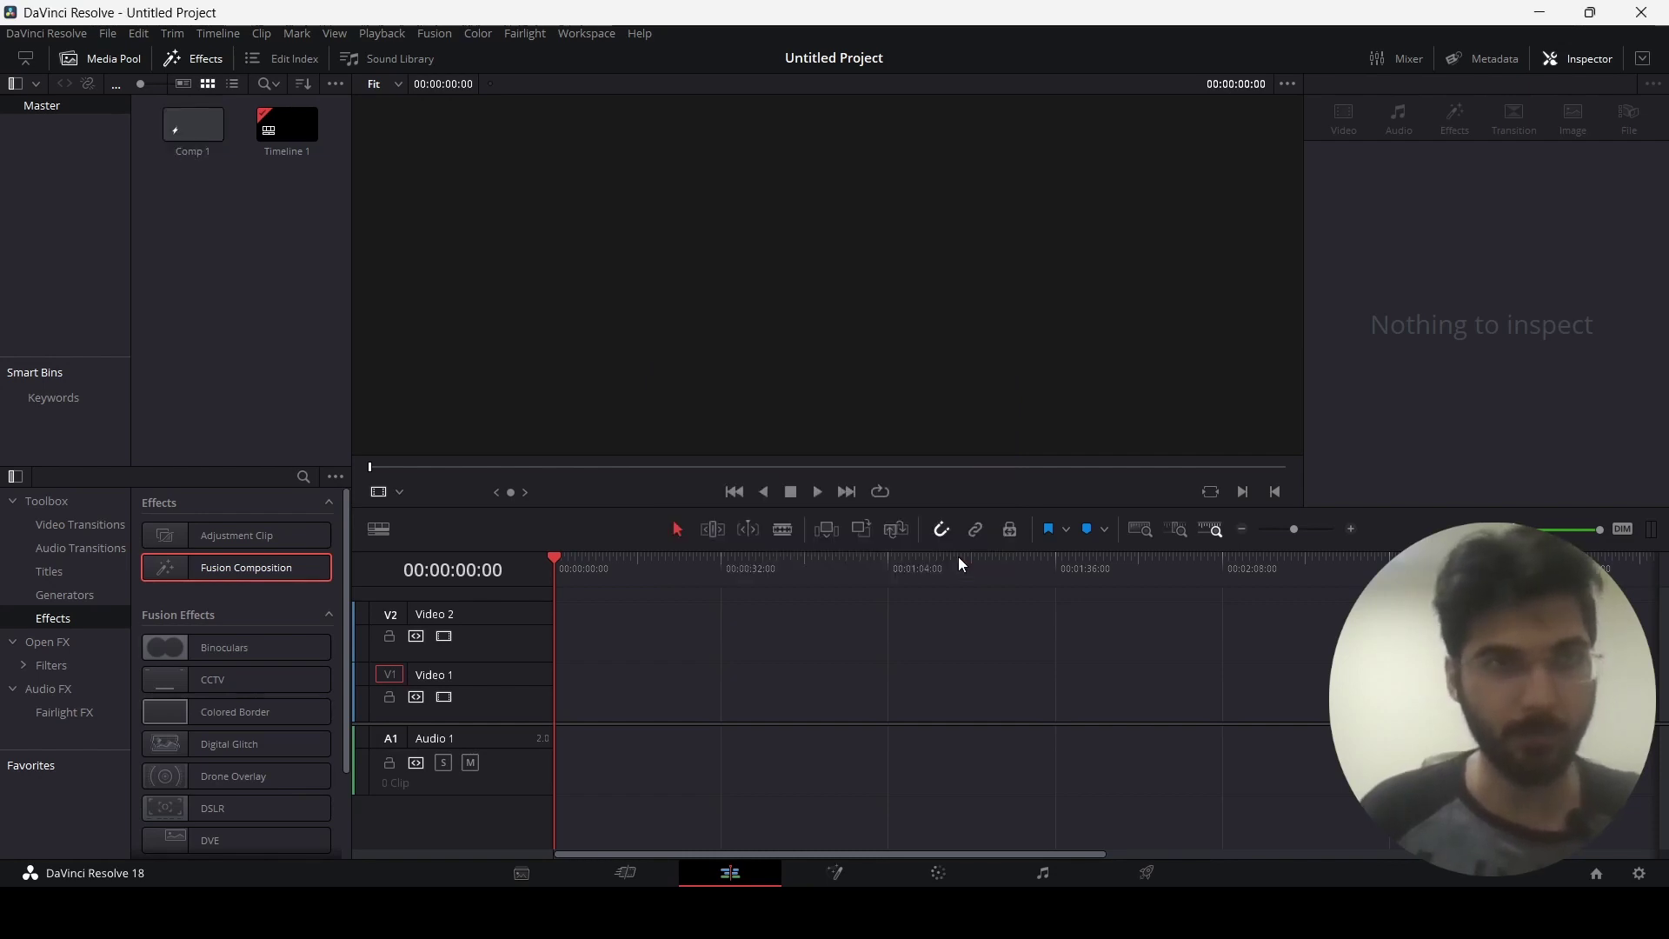
# - Open the Comp 1 clip from the media pool in the Fusion page
pyautogui.click(189, 137)
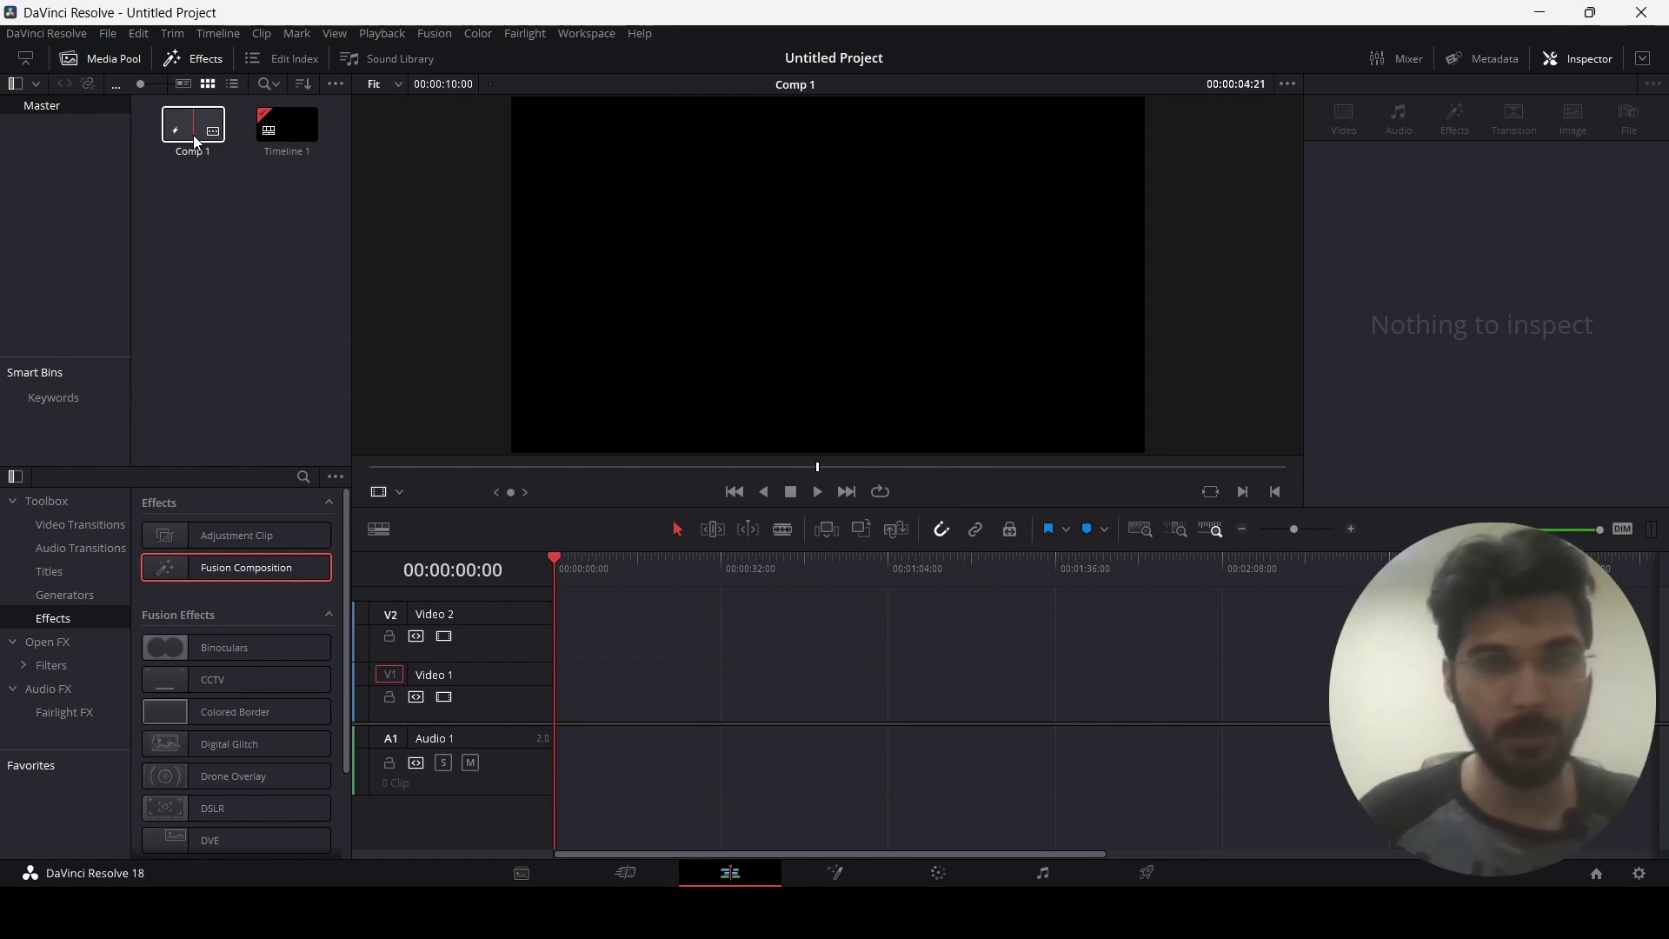
pyautogui.rightClick(188, 124)
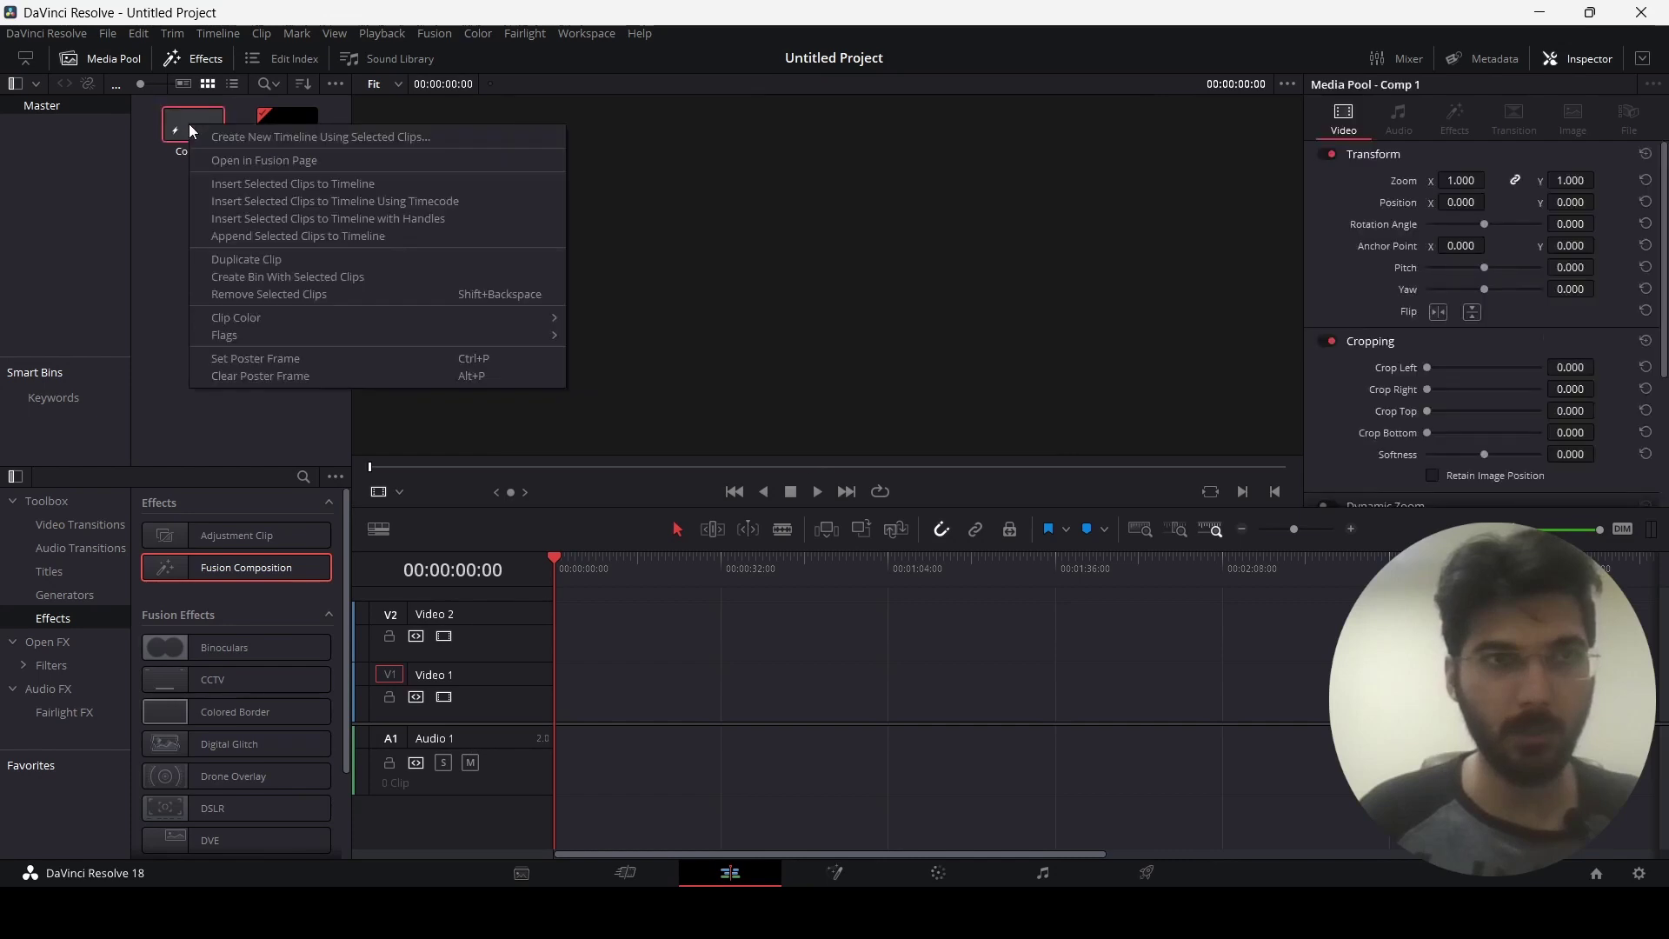
pyautogui.click(186, 128)
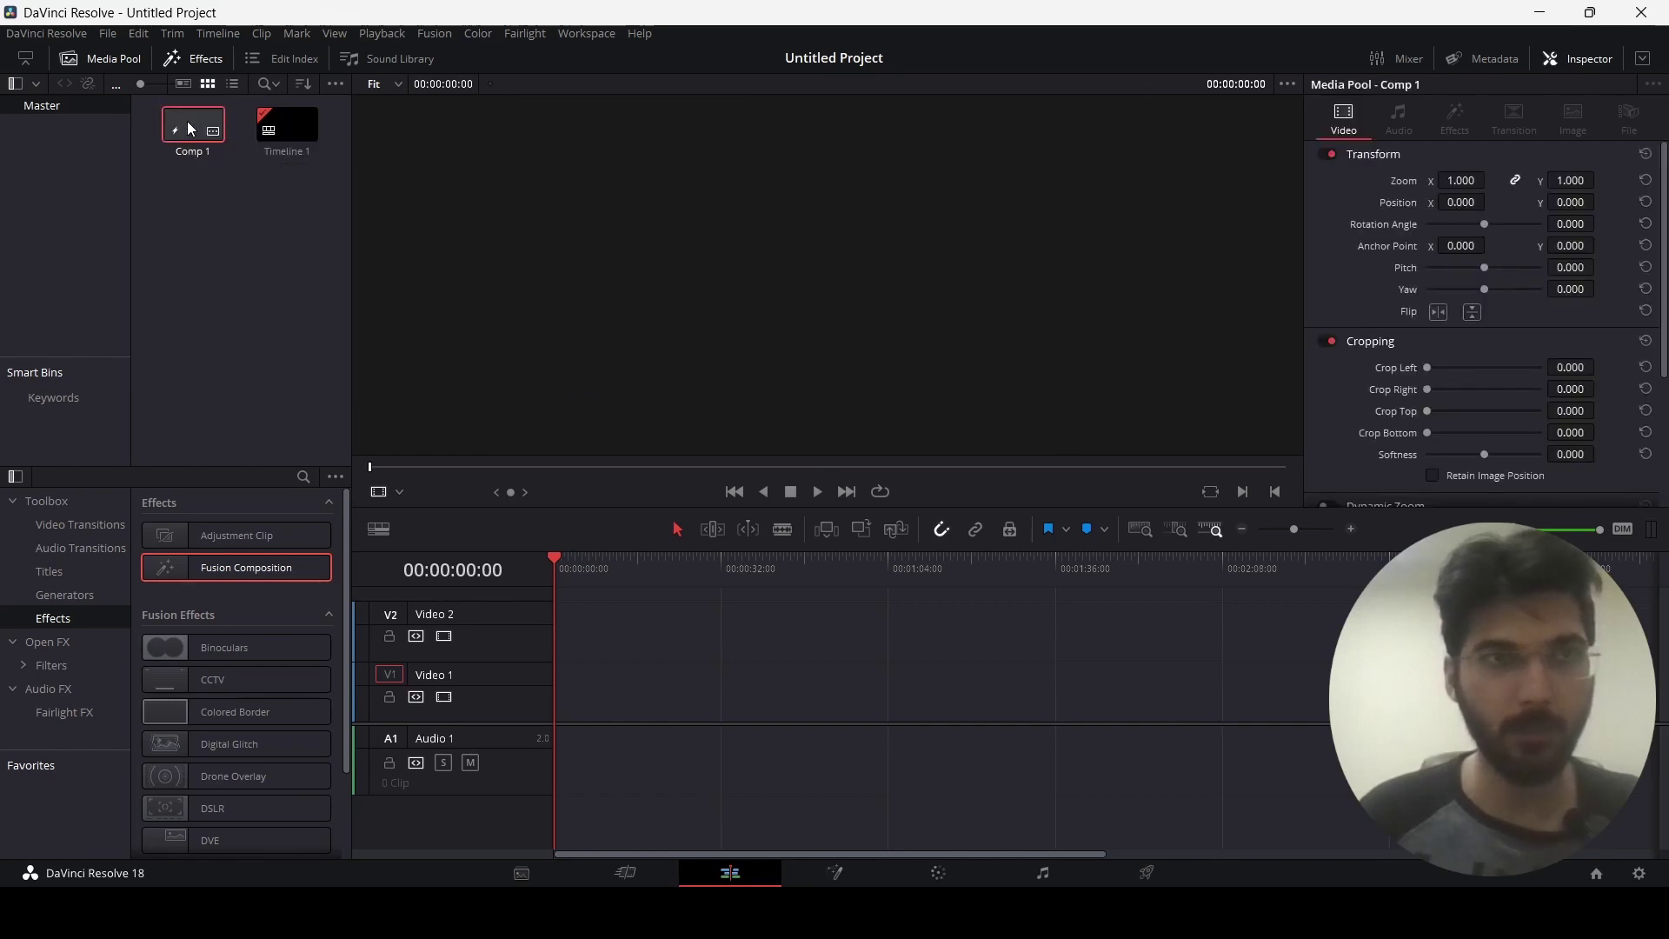
pyautogui.doubleClick(191, 132)
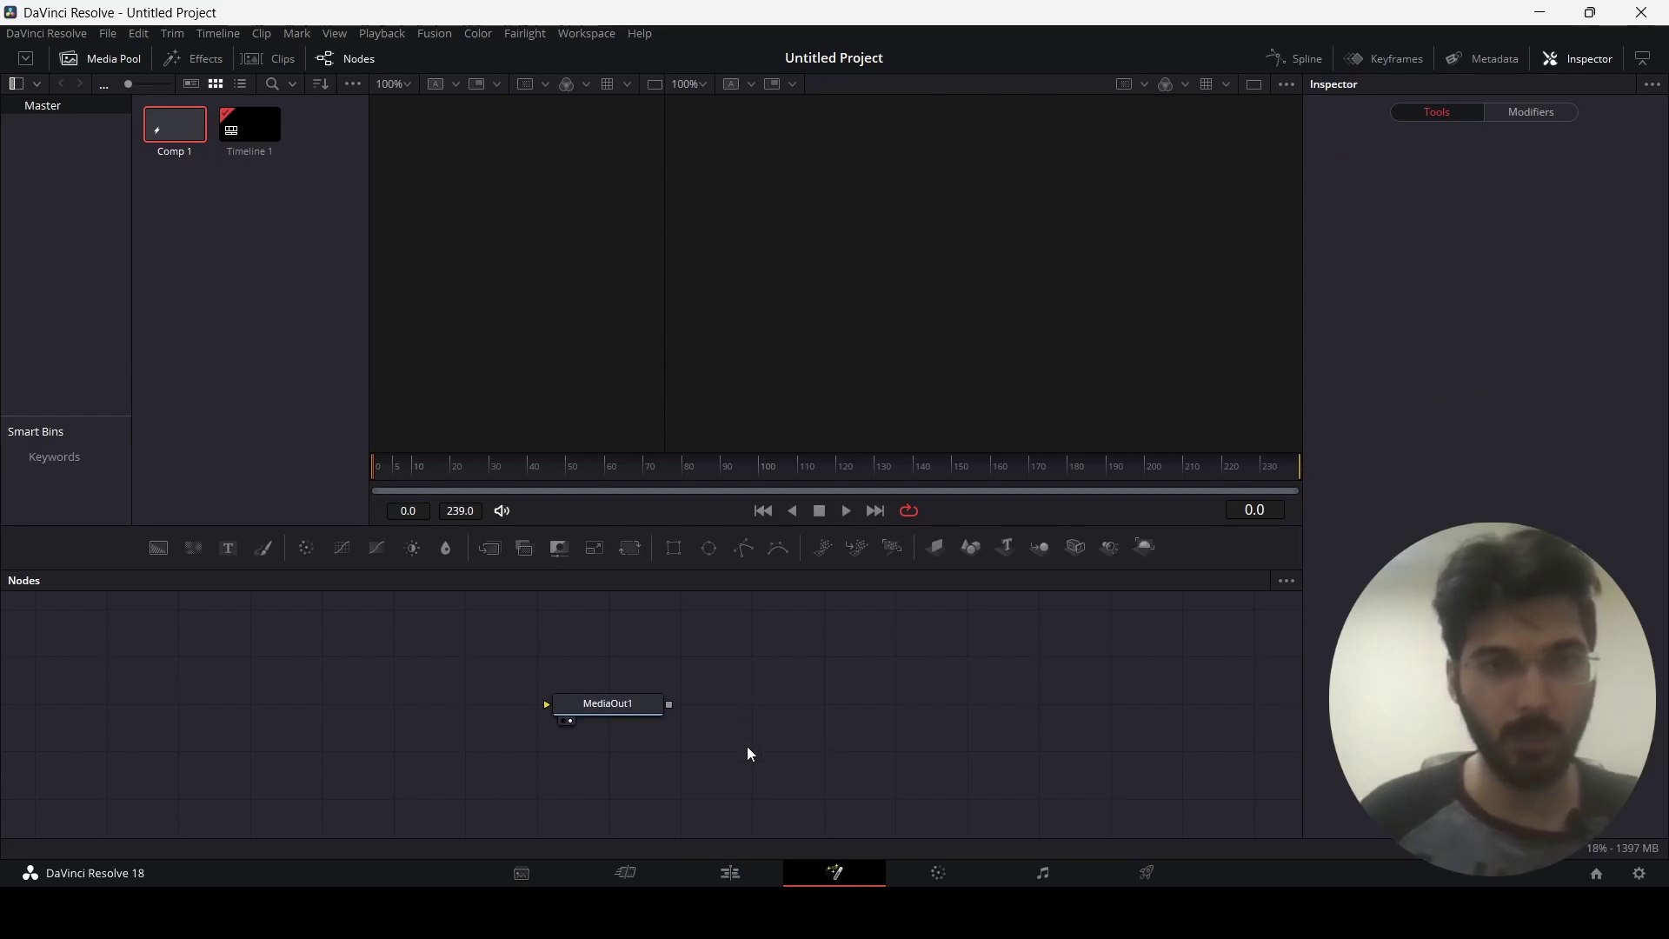
# - Try moving the MediaOut1 node around the node graph while it snaps to the grid
pyautogui.click(569, 700)
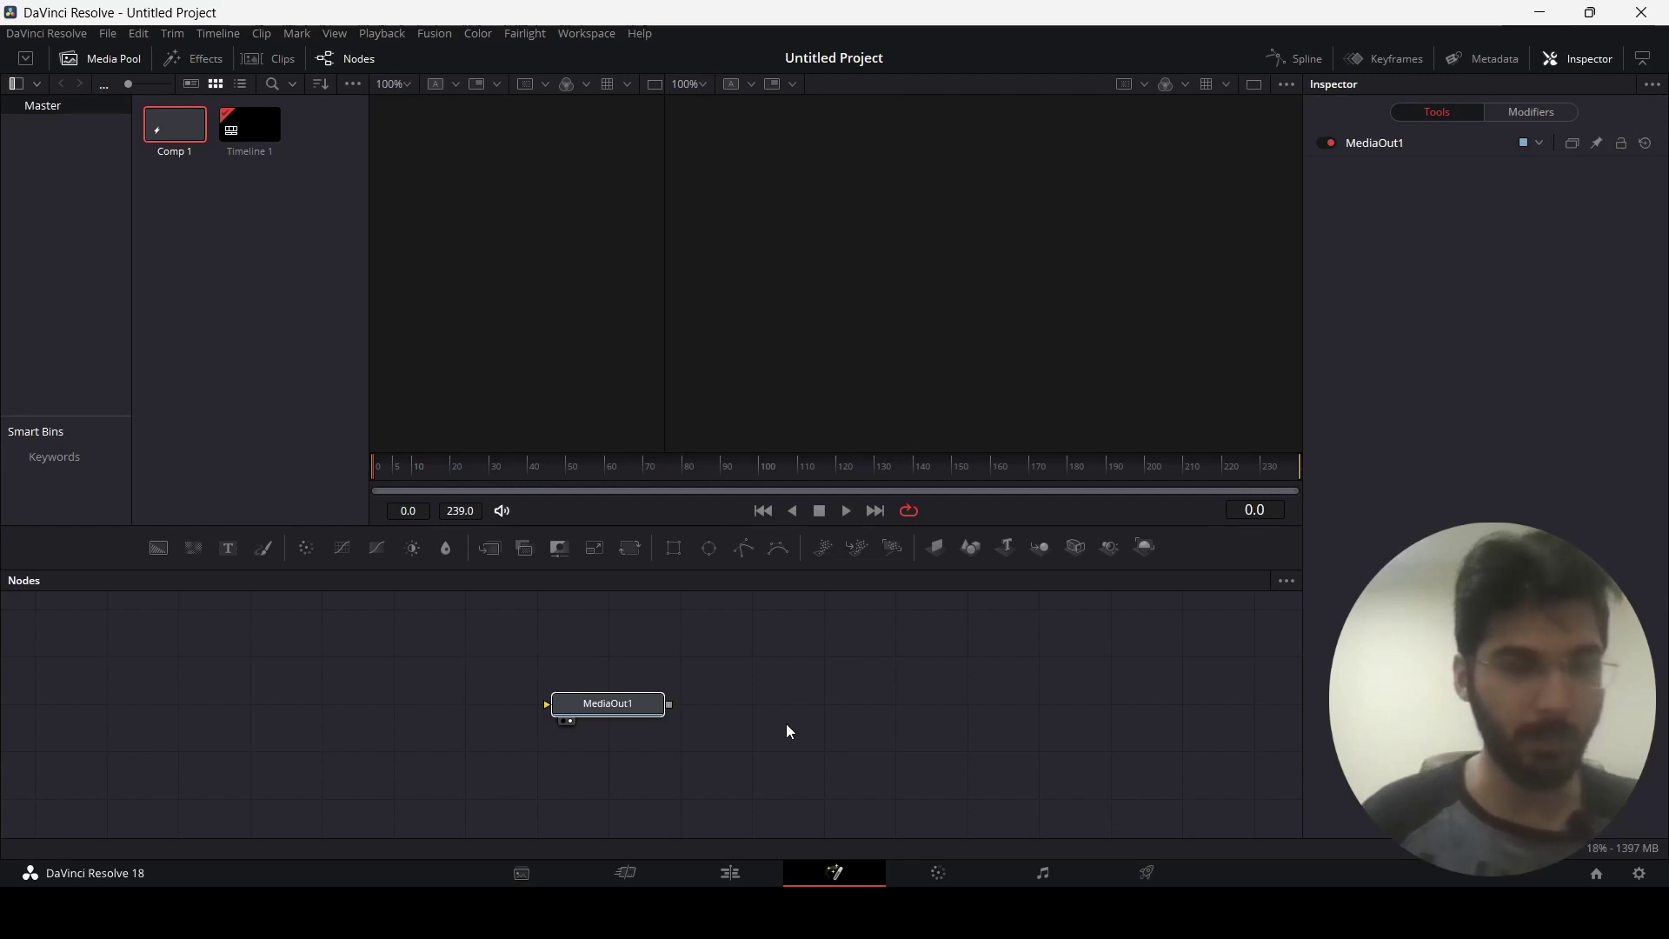
pyautogui.moveTo(628, 711); pyautogui.dragTo(700, 721)
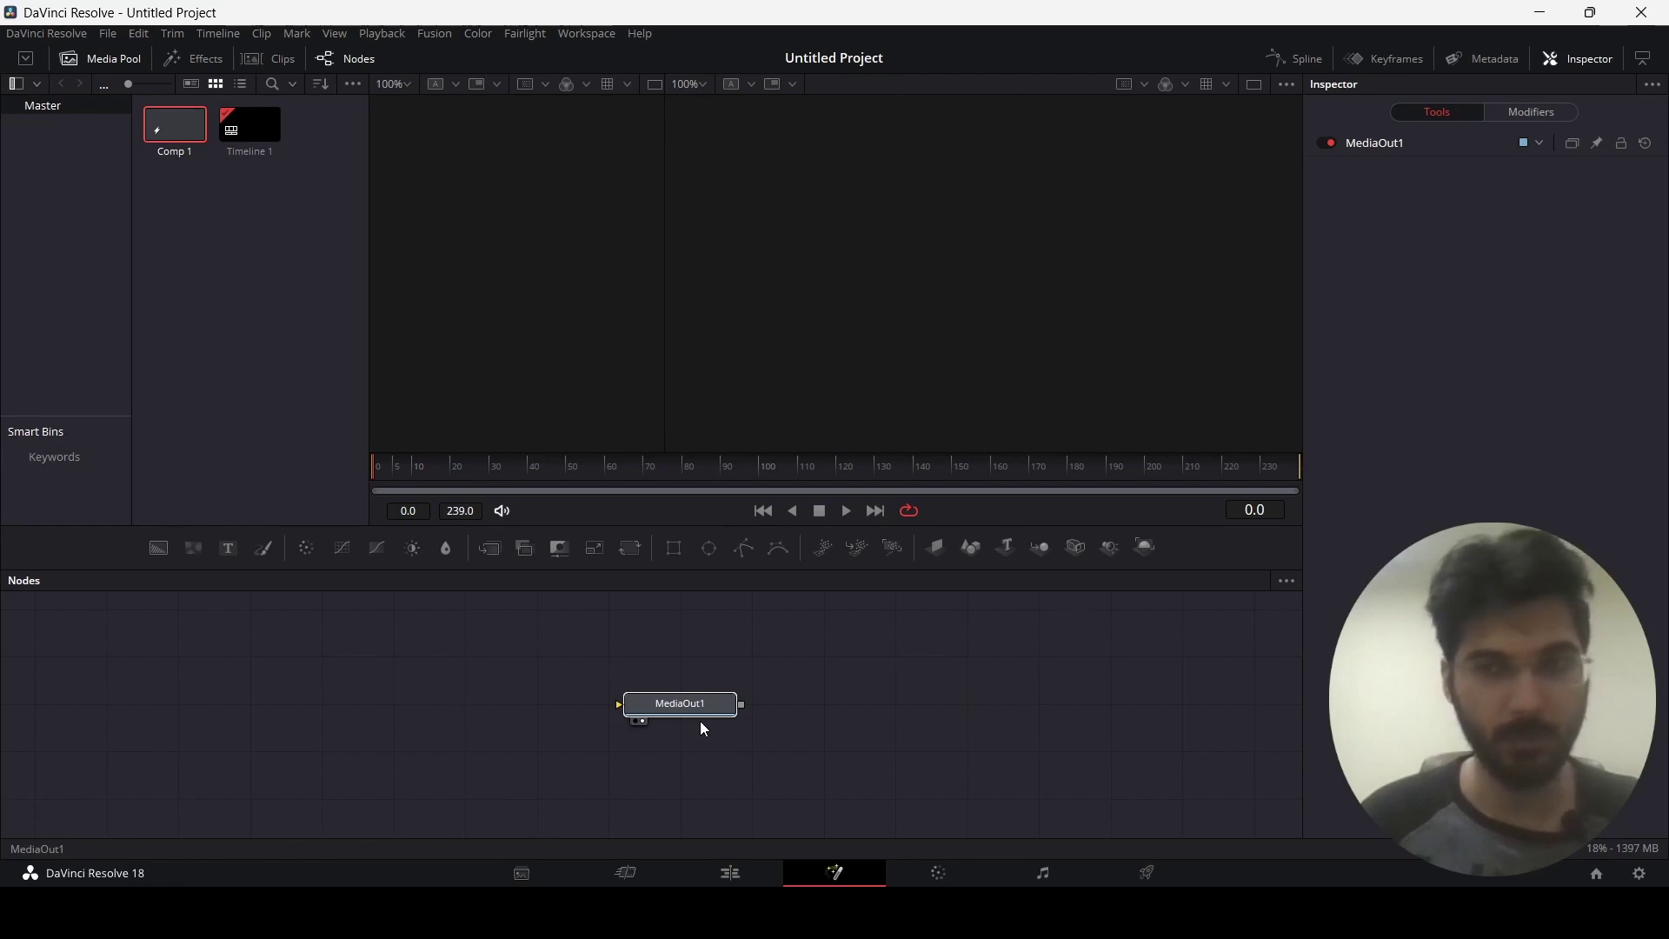
pyautogui.scroll(2, 656, 738)
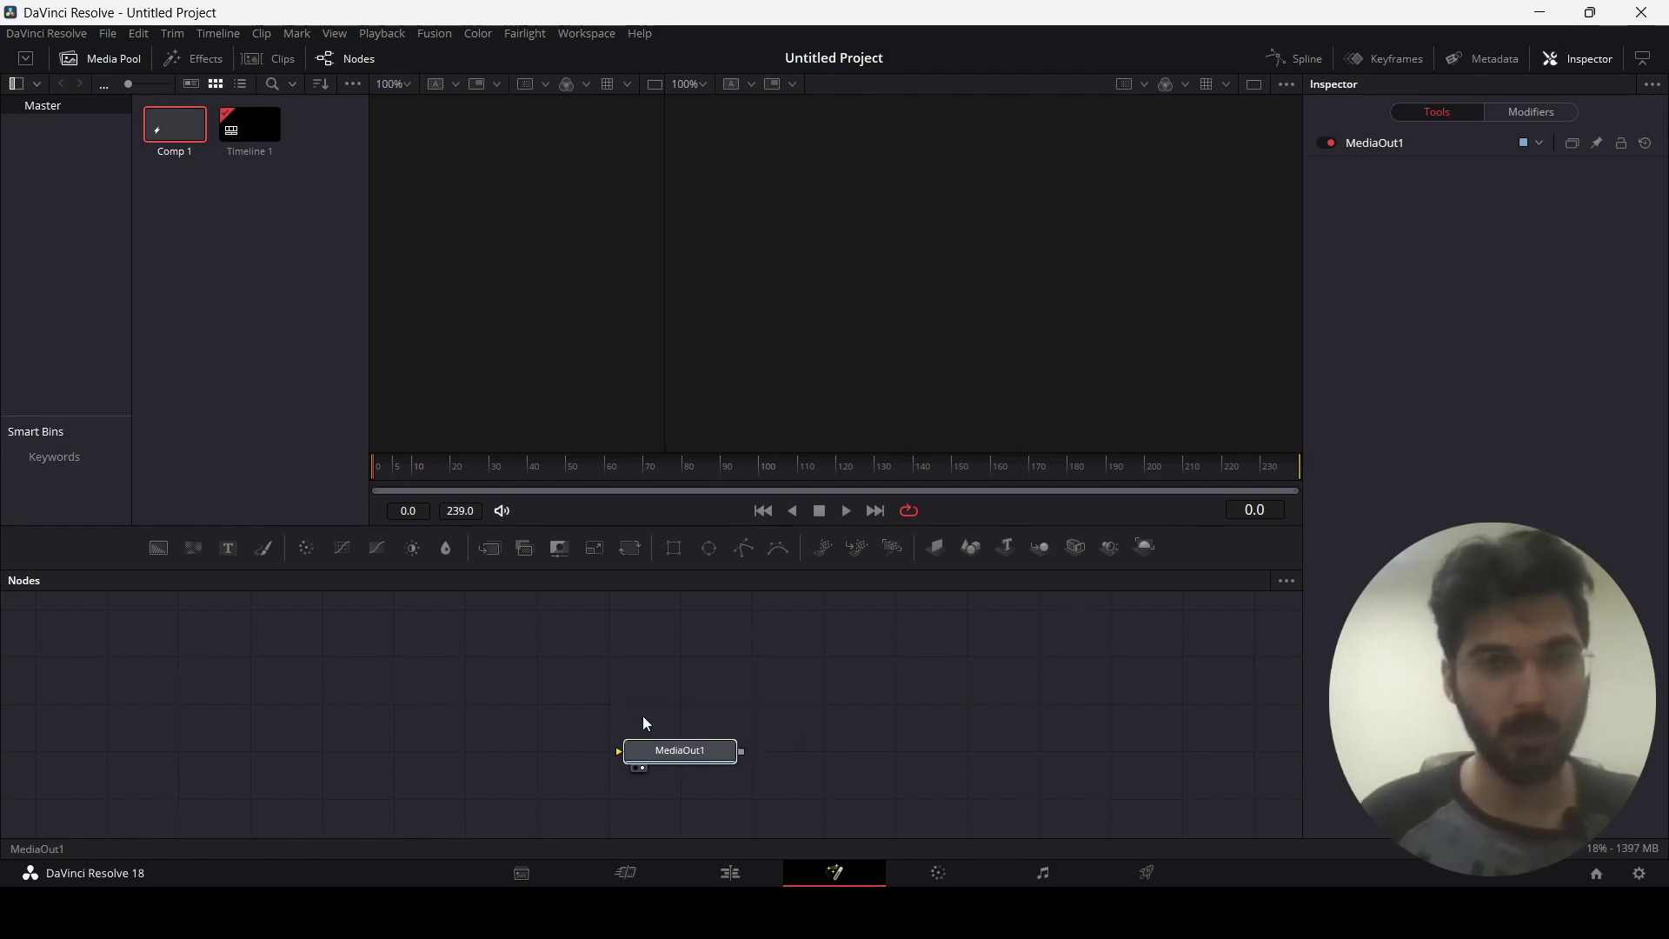
pyautogui.scroll(-2, 772, 701)
pyautogui.scroll(1, 694, 701)
pyautogui.click(694, 701)
pyautogui.moveTo(692, 706); pyautogui.dragTo(1062, 669)
pyautogui.hotkey('ctrl', 'z')
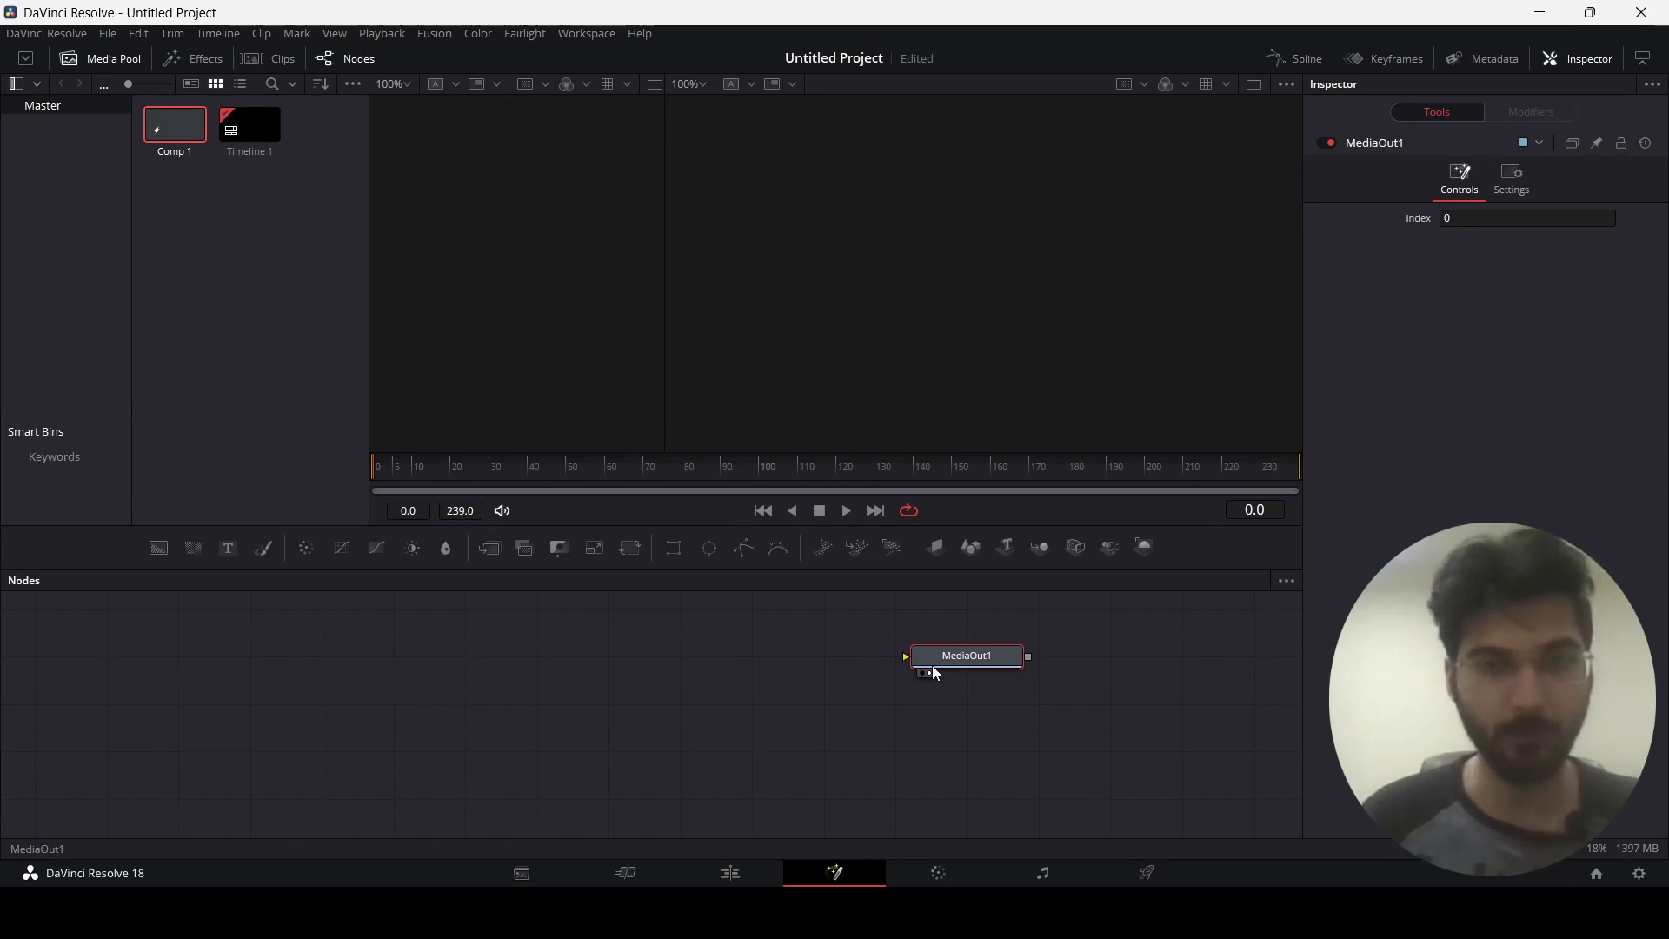
pyautogui.moveTo(958, 660); pyautogui.dragTo(894, 704)
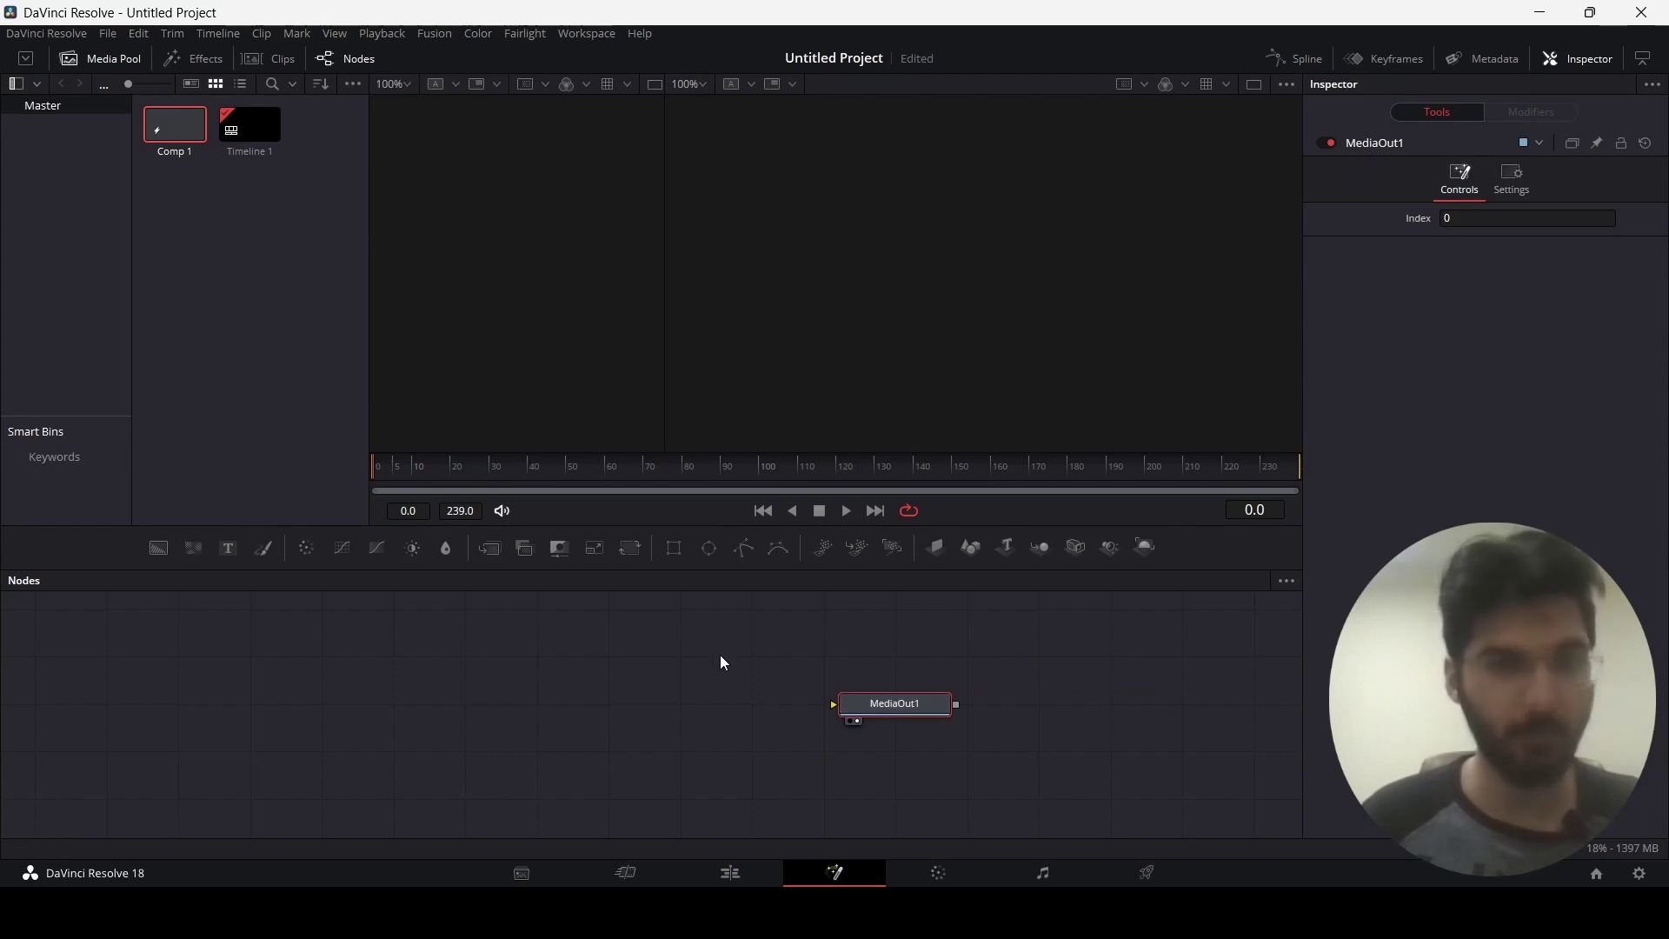
# - Turn off arranging tools to the grid in the node graph and move MediaOut1 freely
pyautogui.rightClick(723, 663)
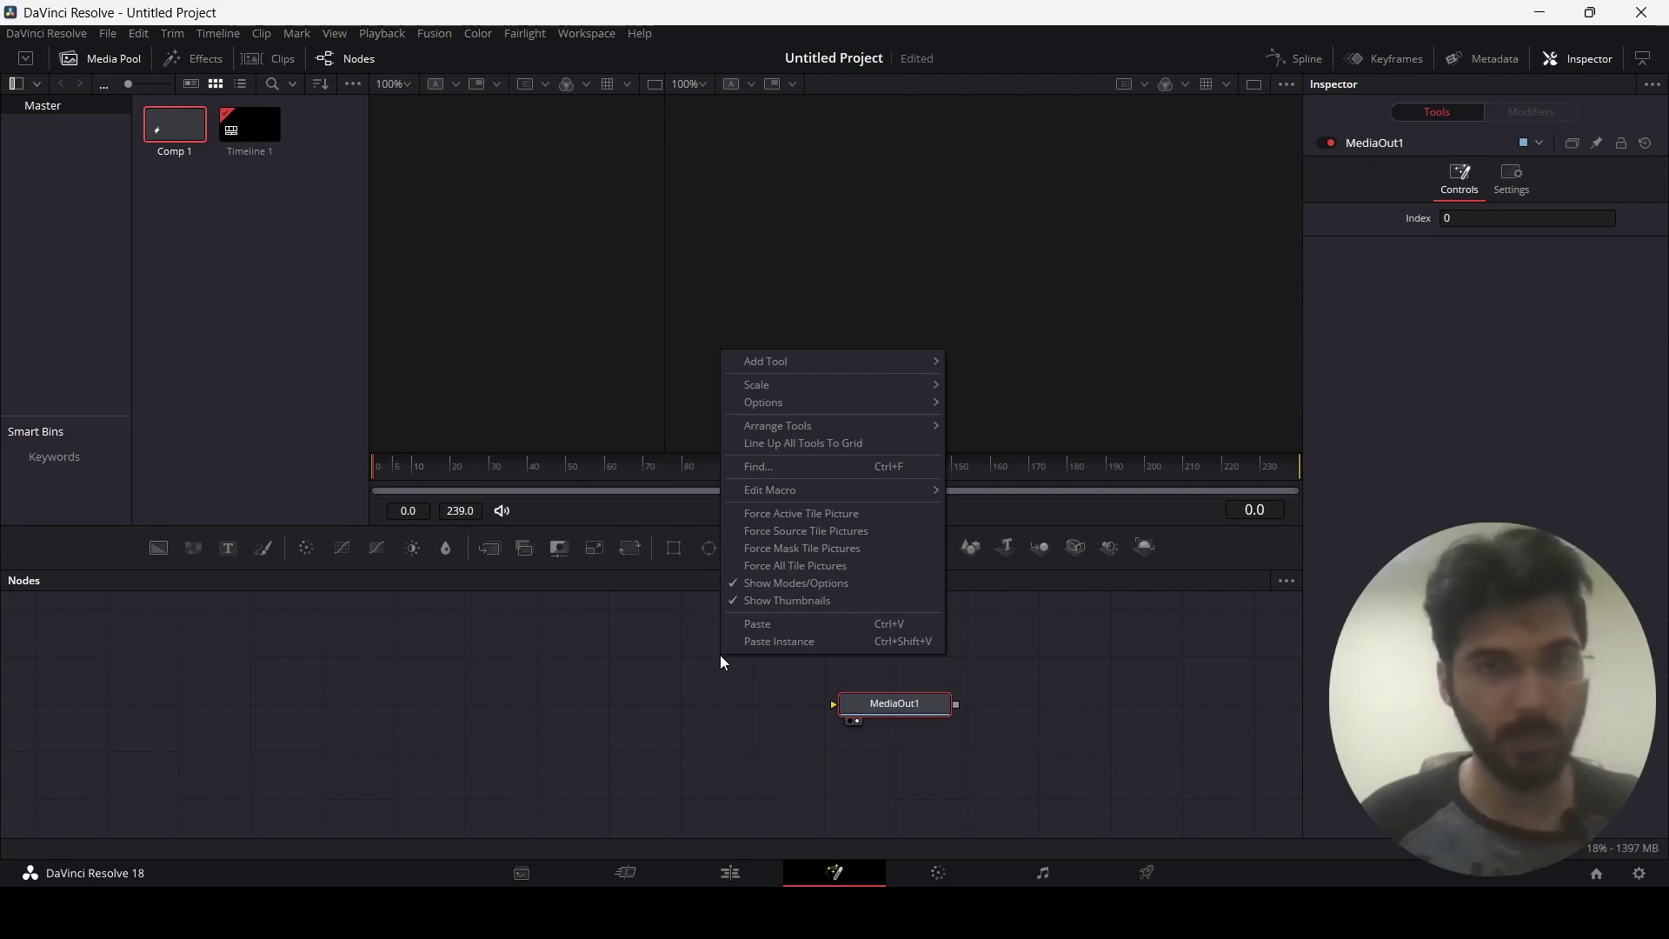
pyautogui.moveTo(823, 432)
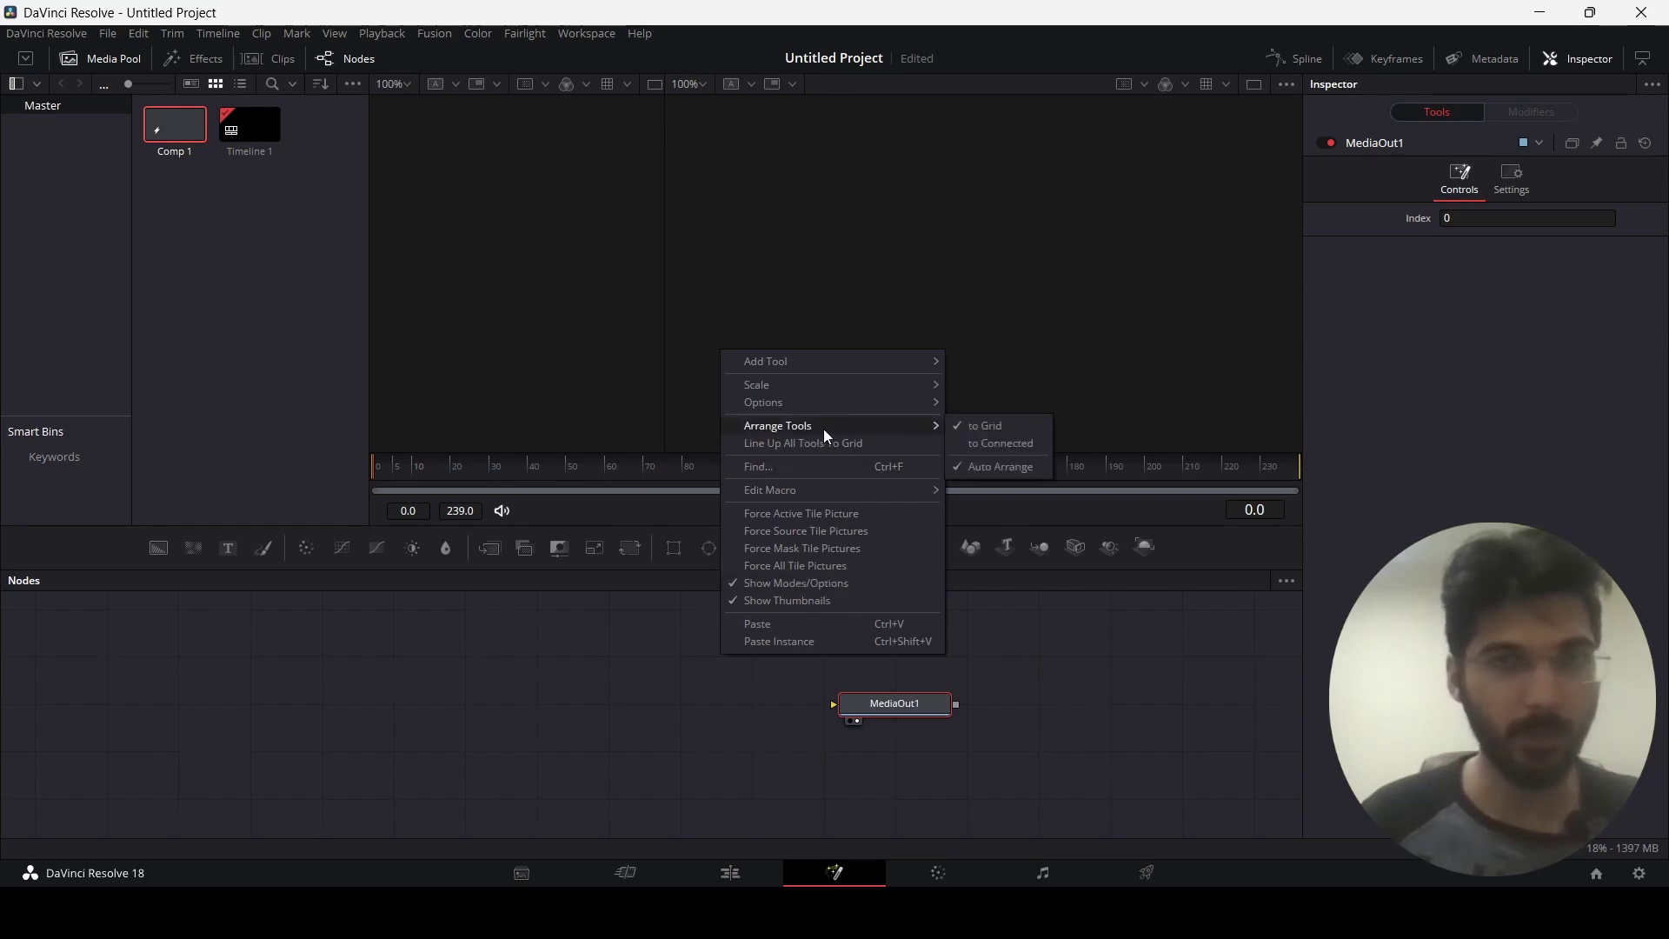
pyautogui.click(1000, 428)
pyautogui.moveTo(902, 718); pyautogui.dragTo(787, 718)
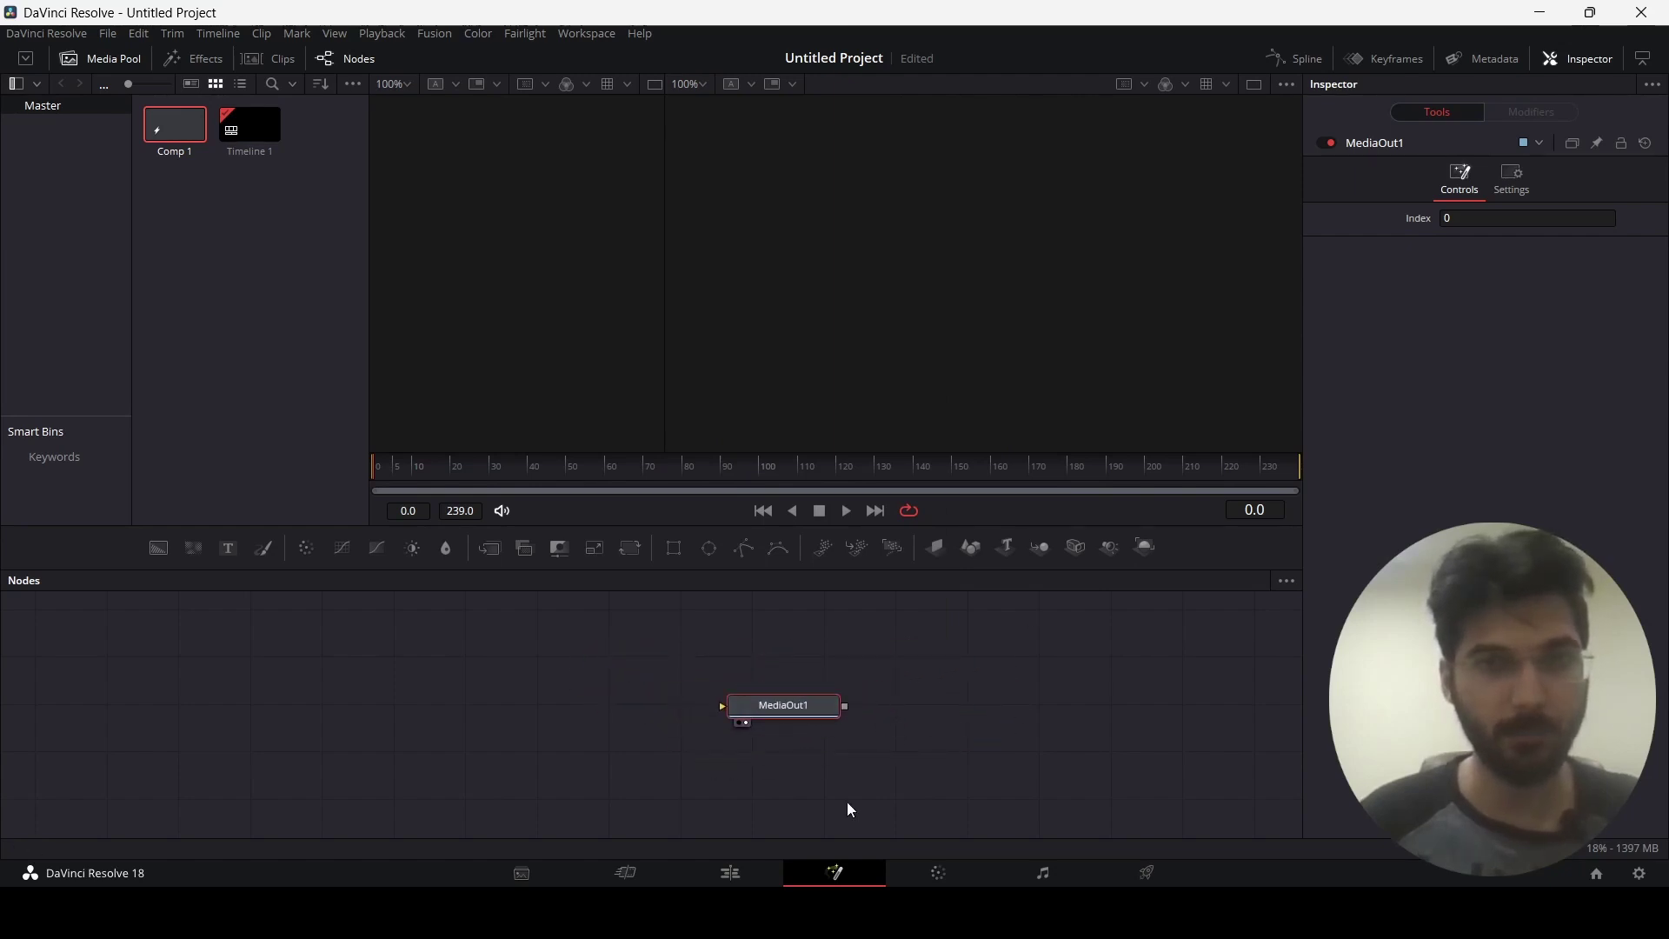
# - Turn arranging tools to the grid back on and place MediaOut1 at the far right end of the node graph
pyautogui.rightClick(776, 643)
pyautogui.moveTo(895, 416)
pyautogui.click(1025, 412)
pyautogui.moveTo(884, 716); pyautogui.dragTo(1140, 715)
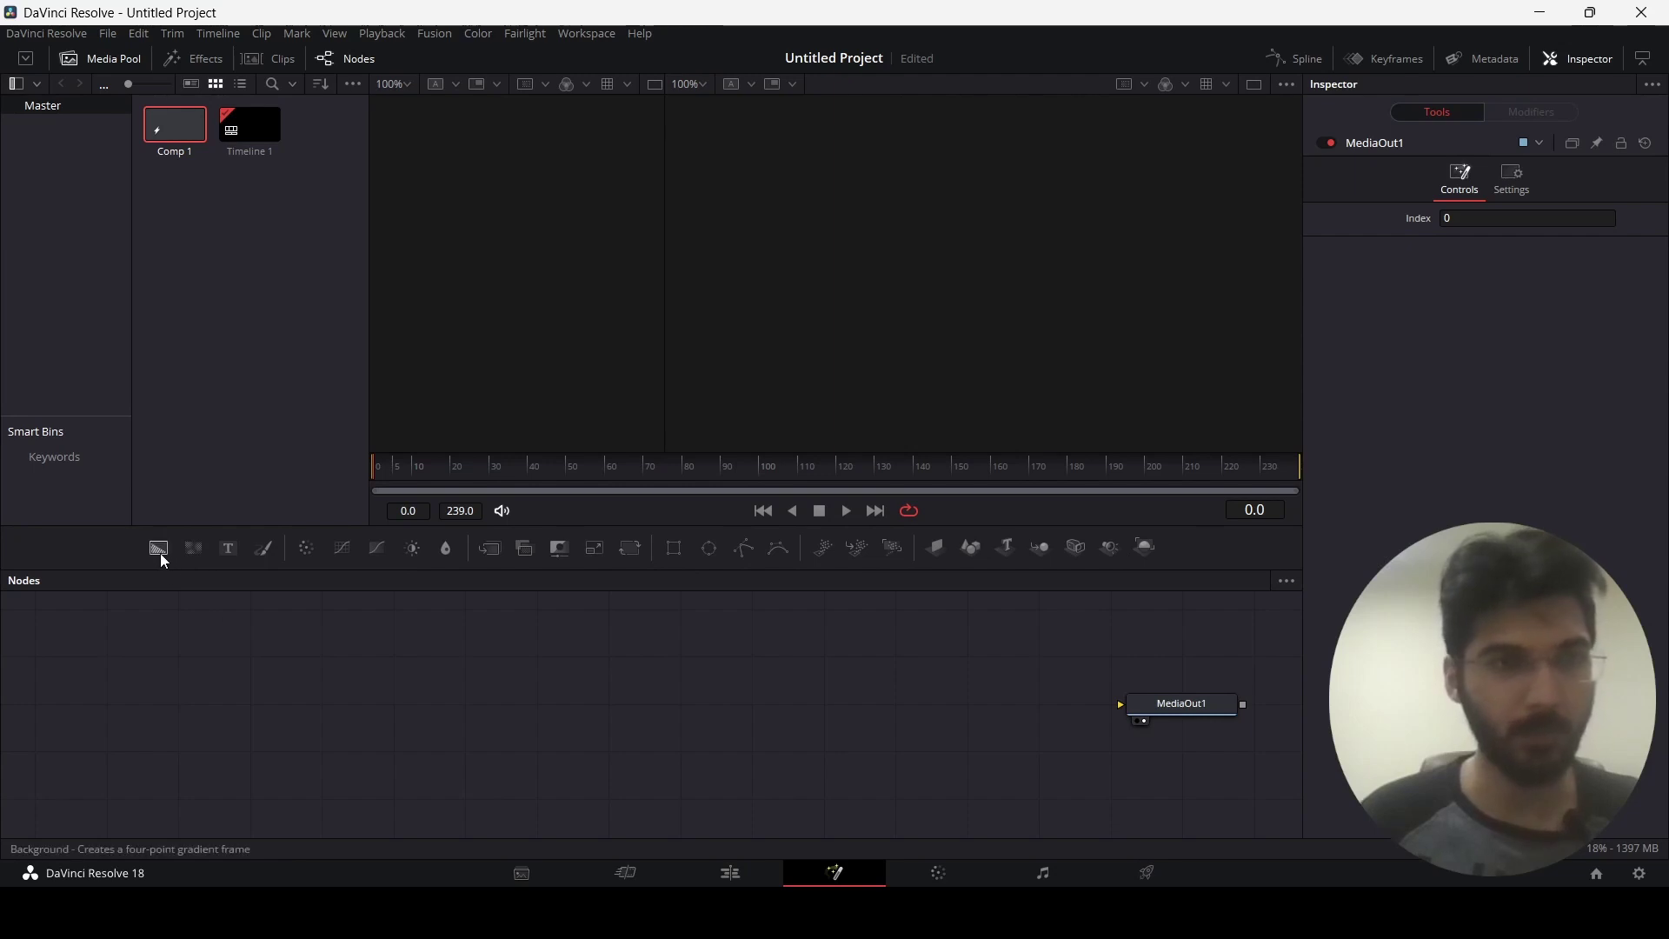
# - Add a Background node feeding MediaOut1 and set its solid colour to grey #6f6f6f
pyautogui.moveTo(159, 551); pyautogui.dragTo(179, 710)
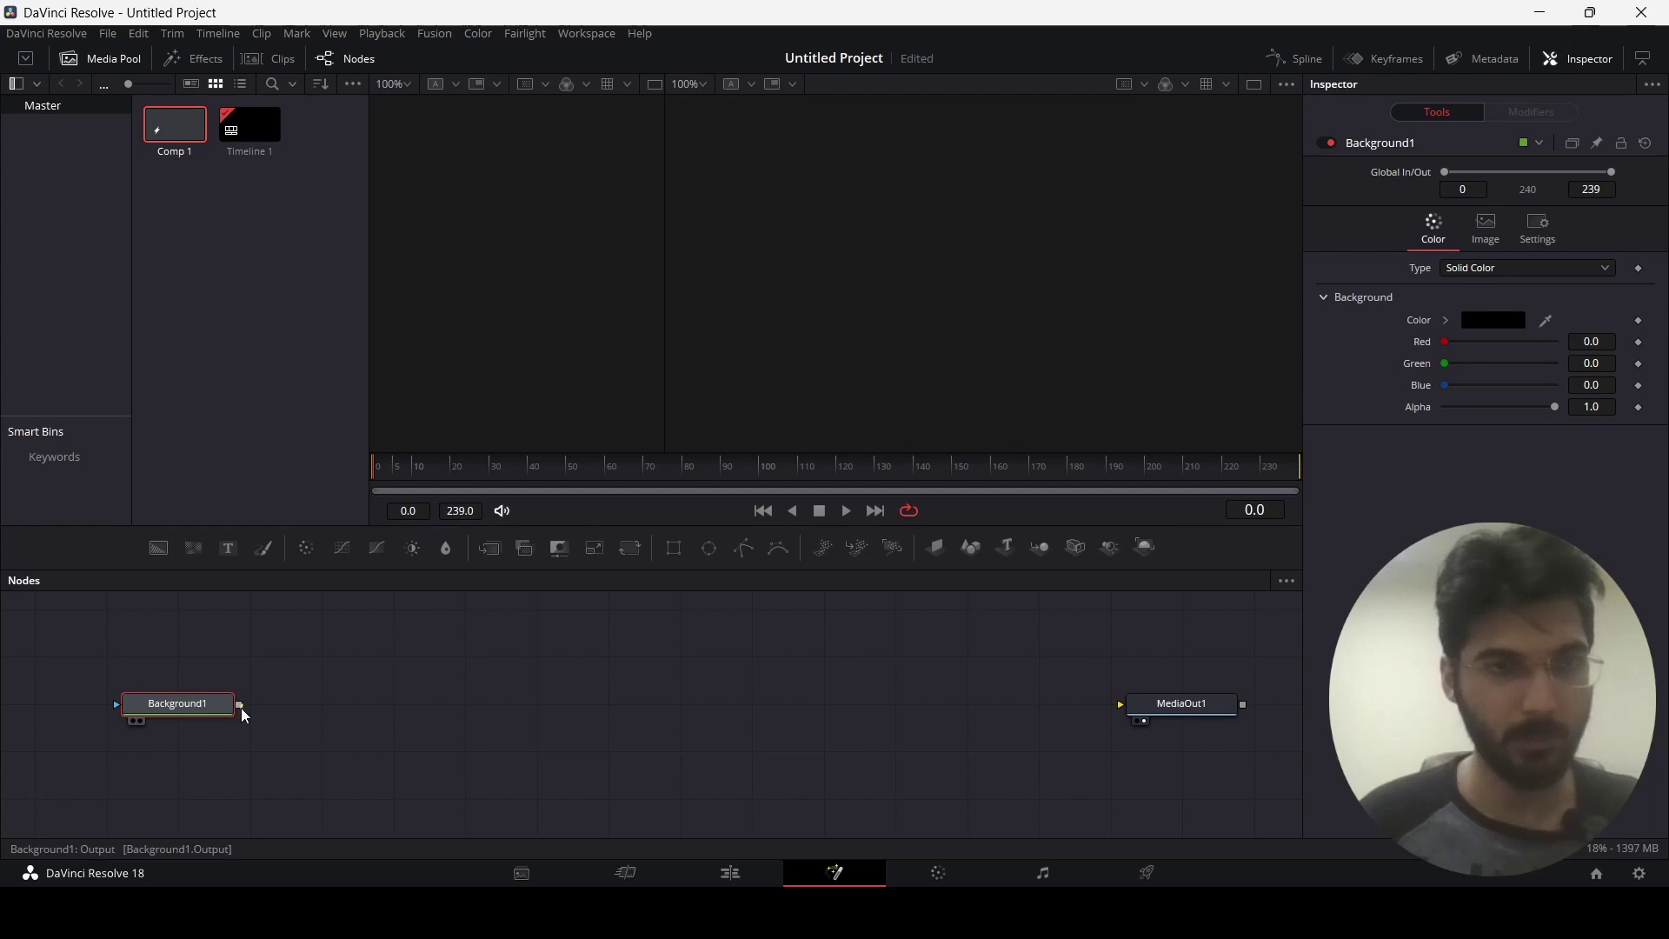
pyautogui.moveTo(242, 708); pyautogui.dragTo(1174, 706)
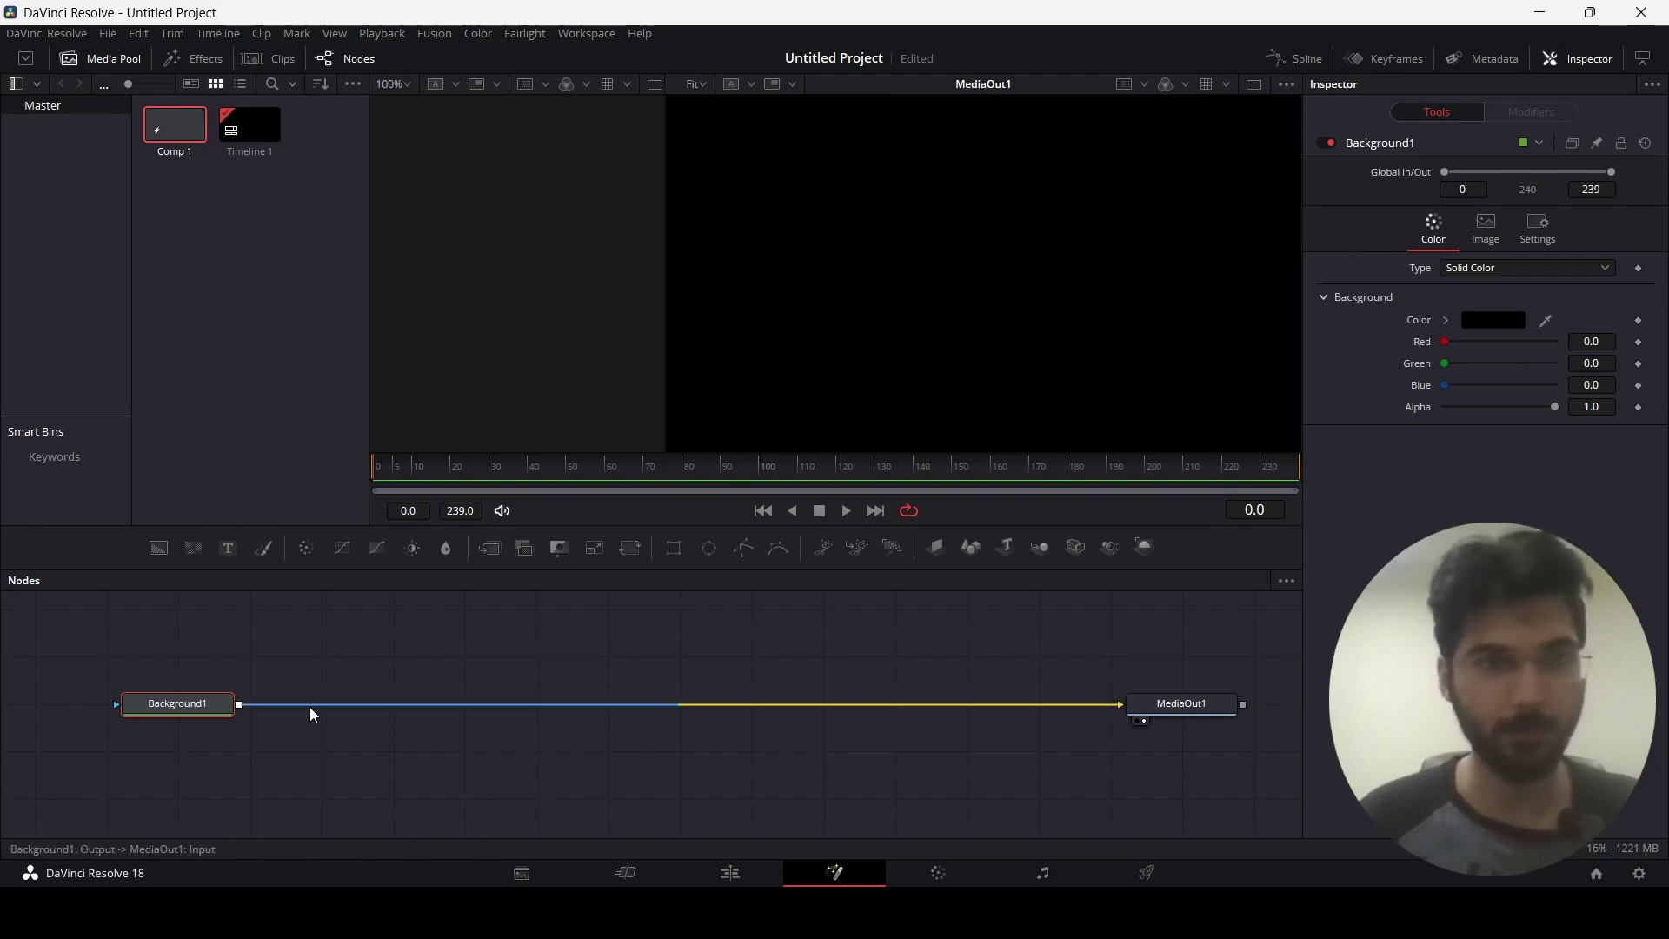
pyautogui.click(1495, 320)
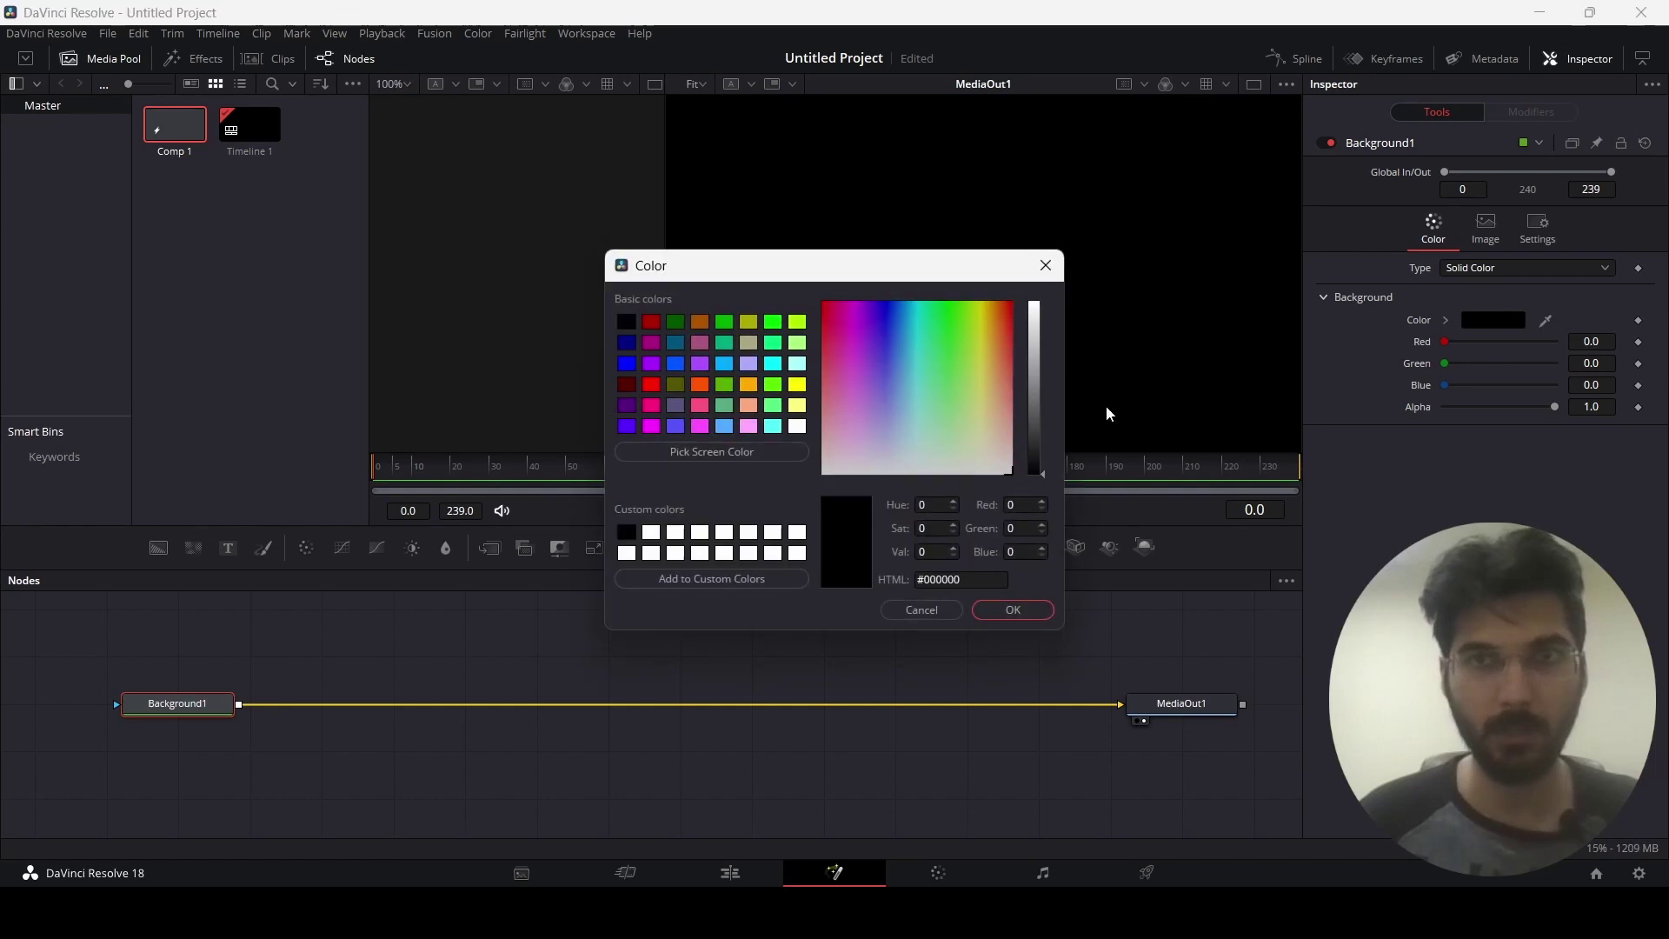
pyautogui.moveTo(1040, 388)
pyautogui.mouseDown()
pyautogui.moveTo(1036, 419)
pyautogui.moveTo(1037, 399)
pyautogui.mouseUp()
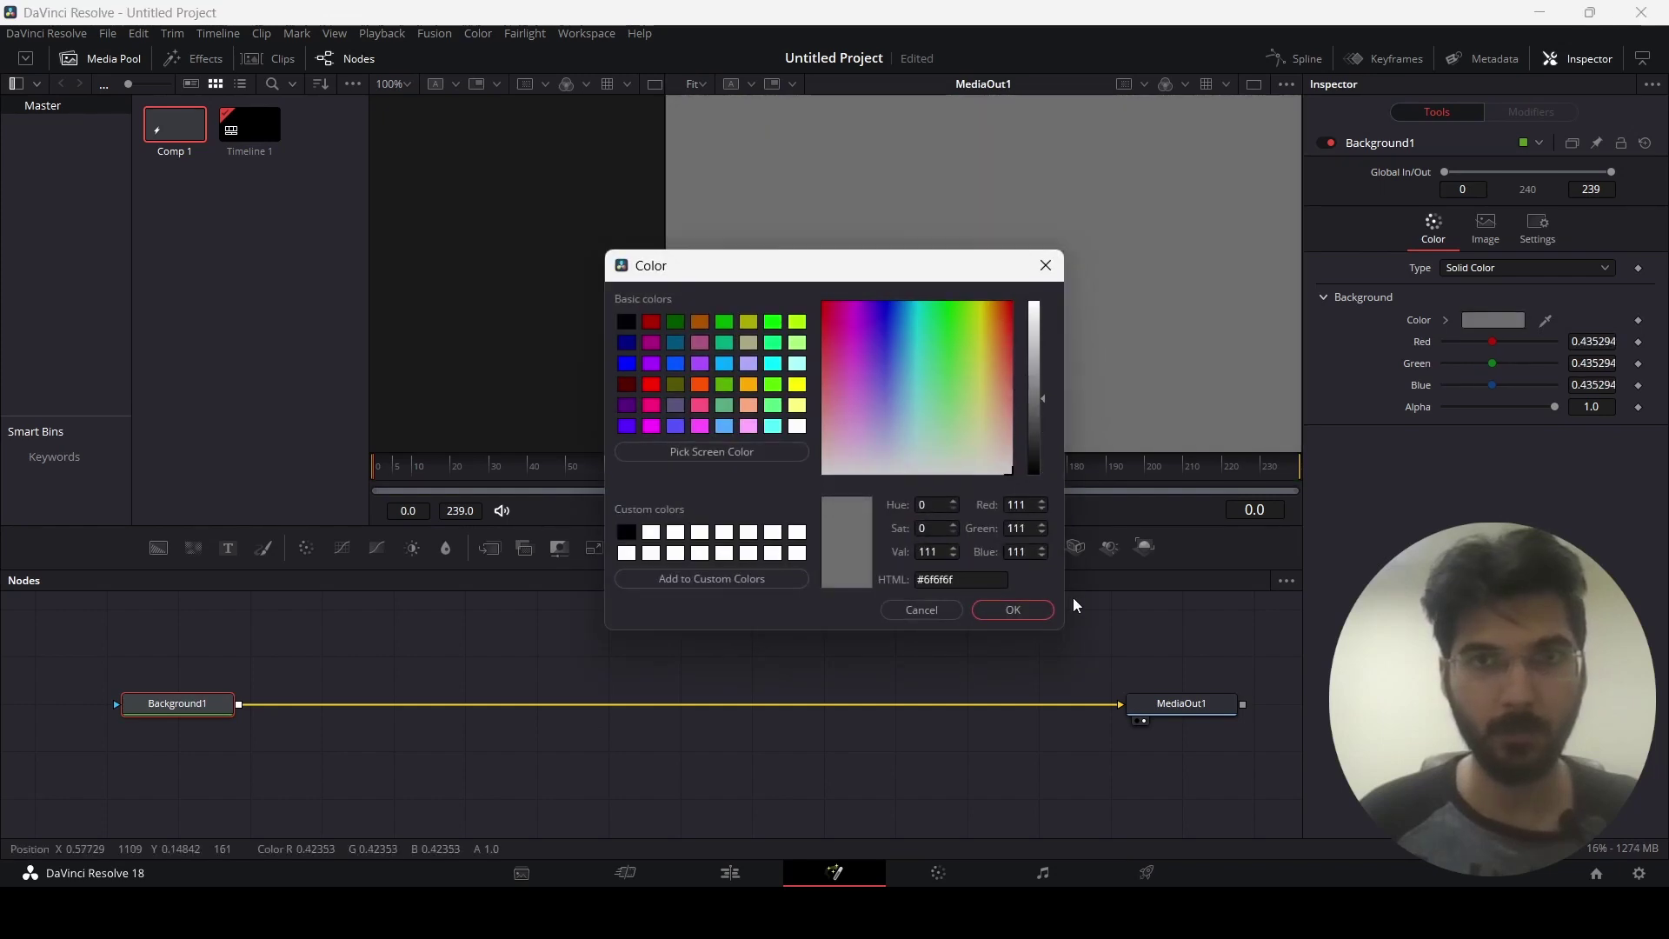
pyautogui.click(1013, 609)
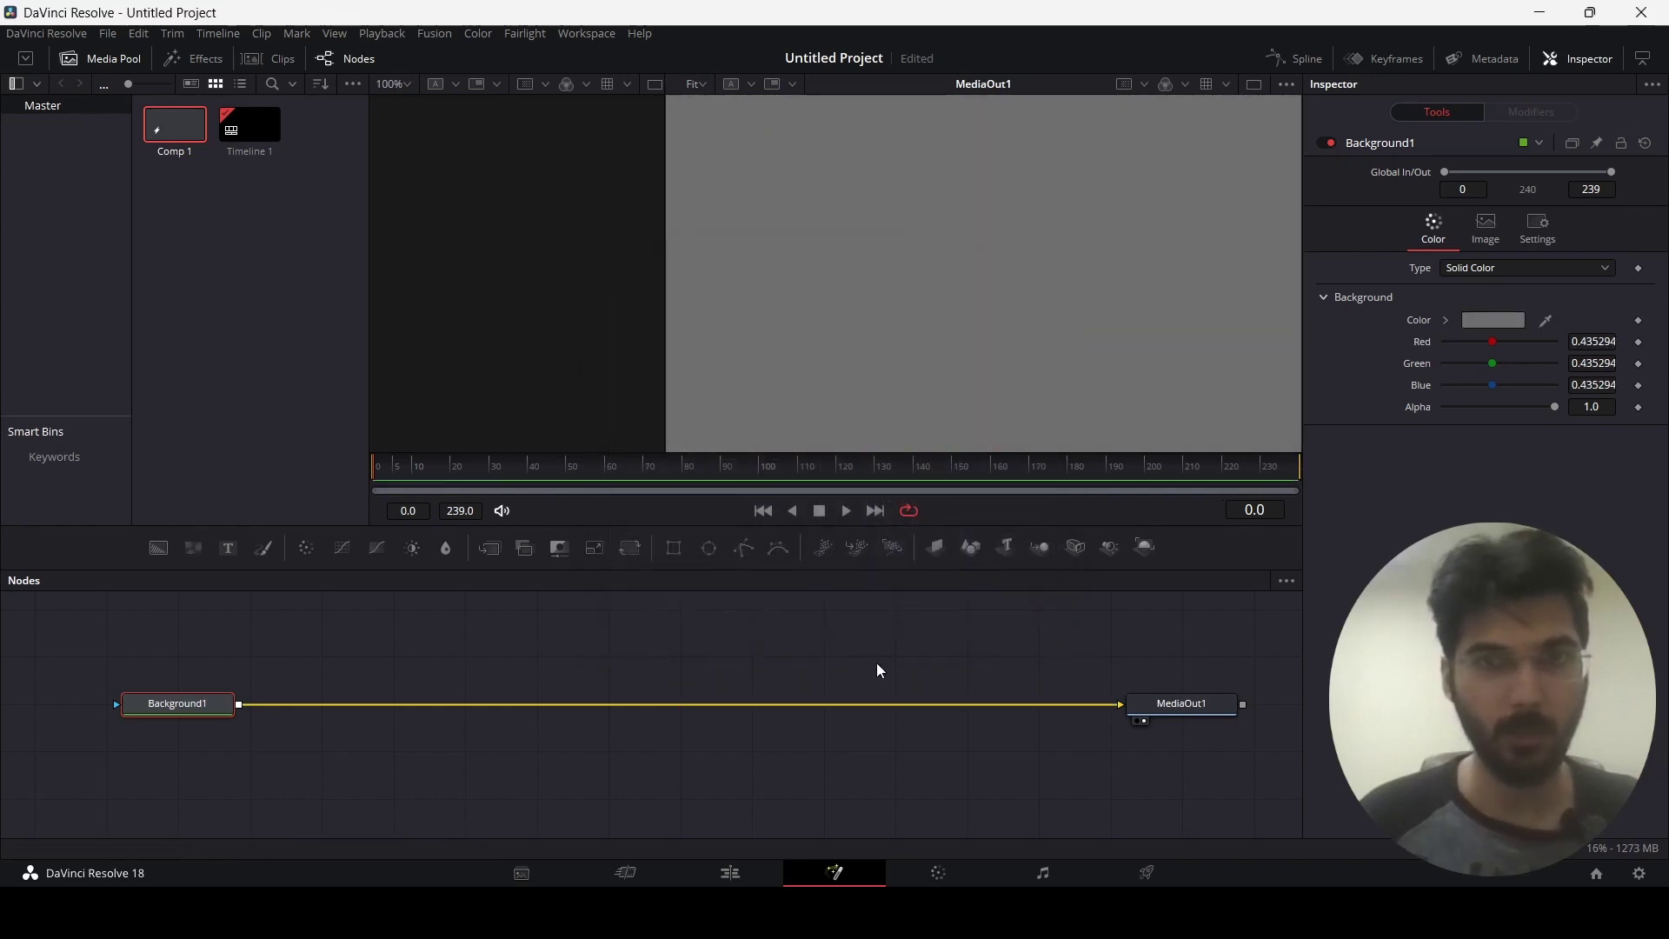
# - Return to the Edit page and place the Comp 1 clip at the start of the Video 1 track
pyautogui.click(745, 876)
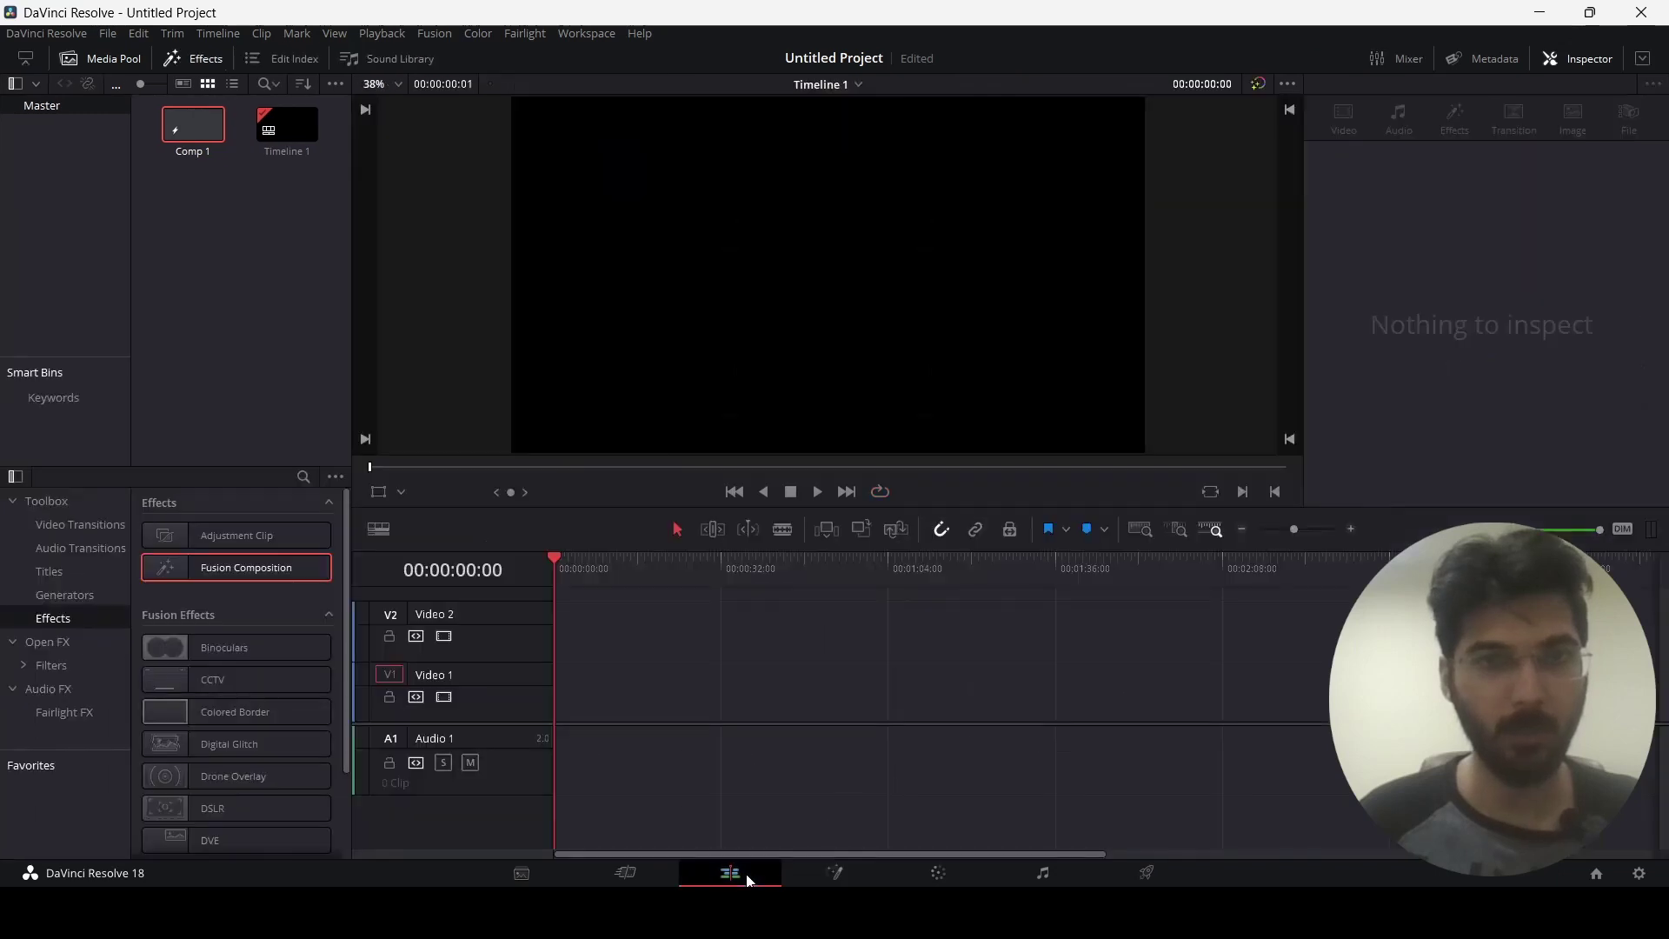
pyautogui.moveTo(175, 138); pyautogui.dragTo(576, 696)
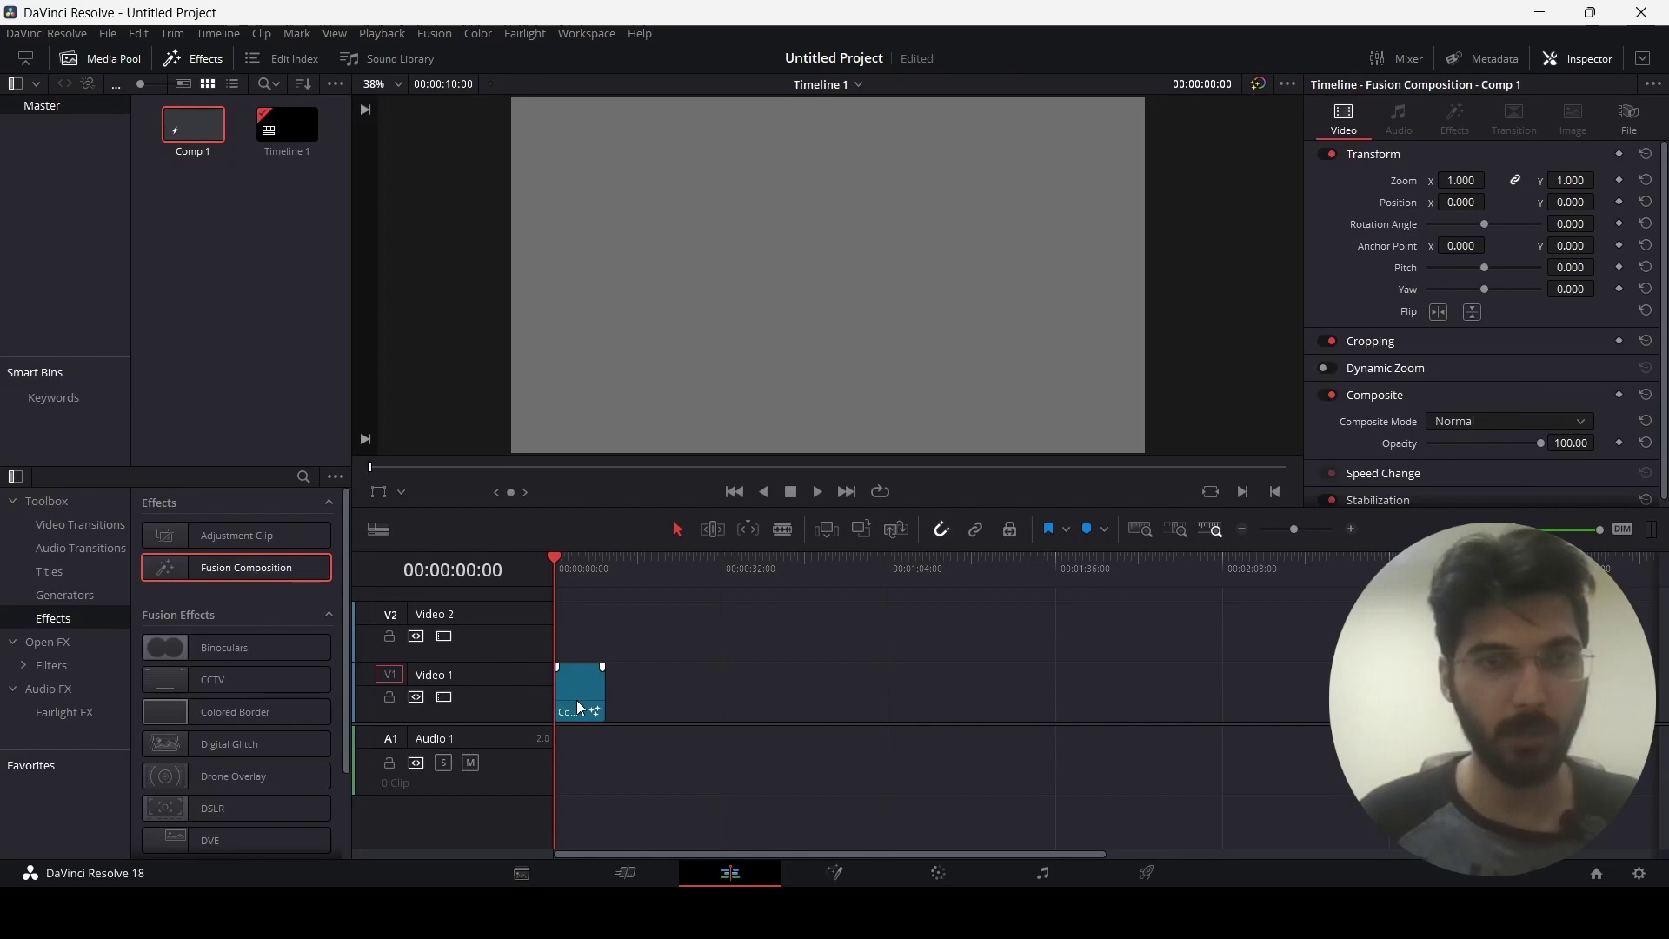
pyautogui.moveTo(556, 565)
pyautogui.mouseDown()
pyautogui.moveTo(605, 571)
pyautogui.moveTo(551, 574)
pyautogui.mouseUp()
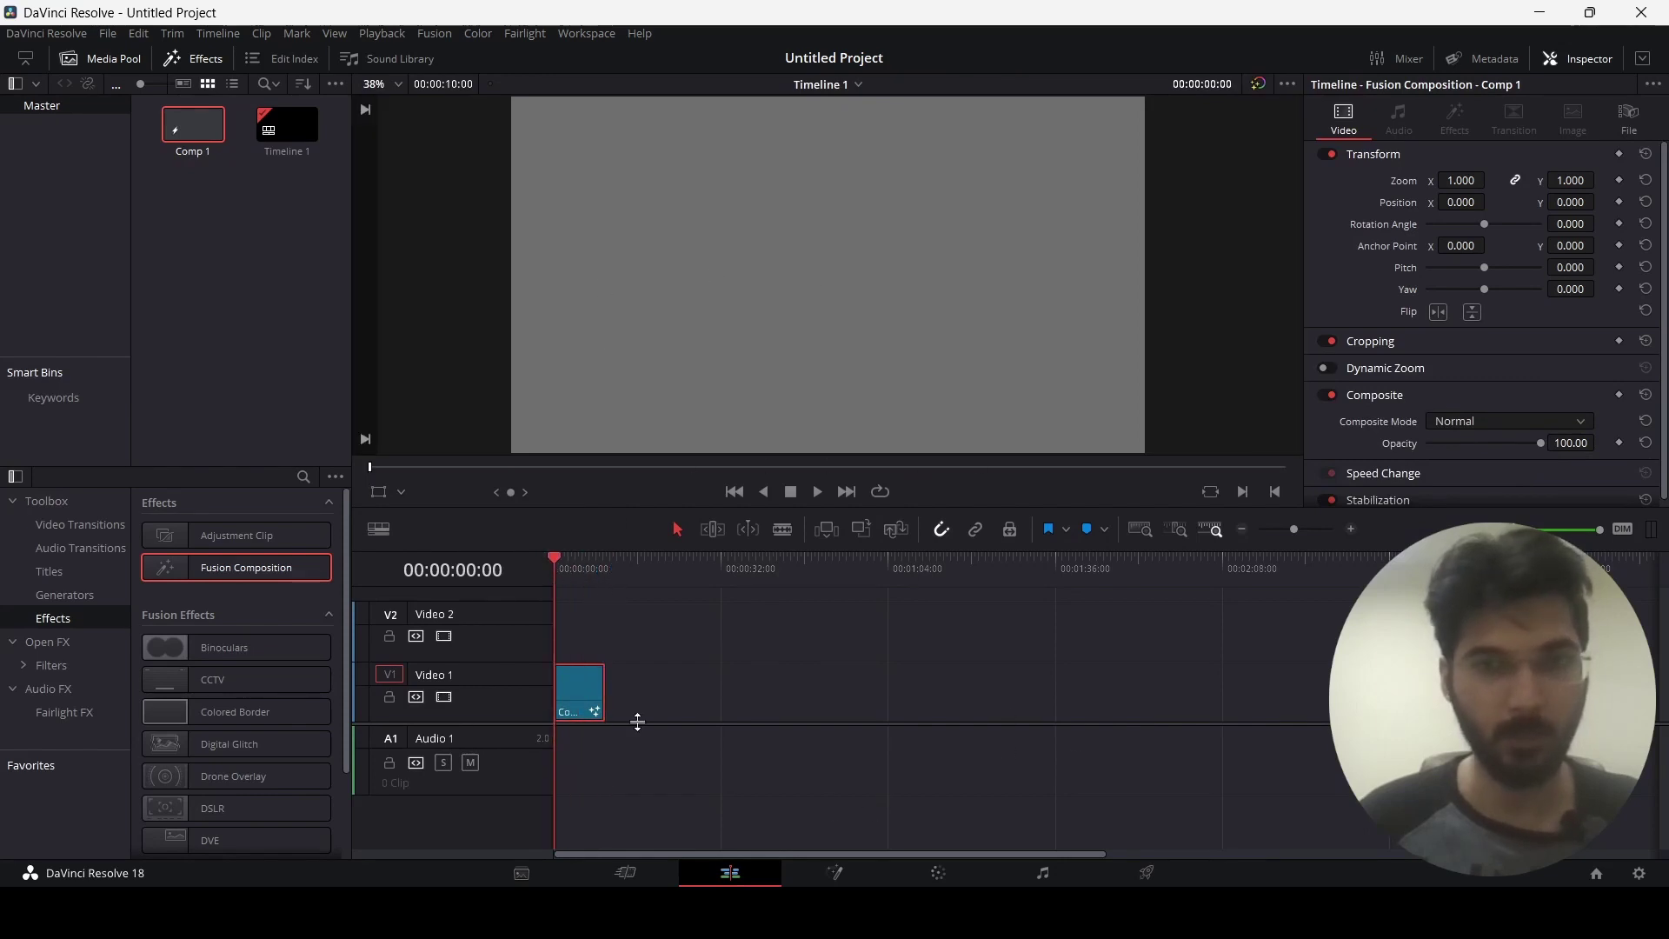
# - Reopen Comp 1 in Fusion, detach Background1 from MediaOut1 and move Background1 higher in the node graph
pyautogui.doubleClick(199, 133)
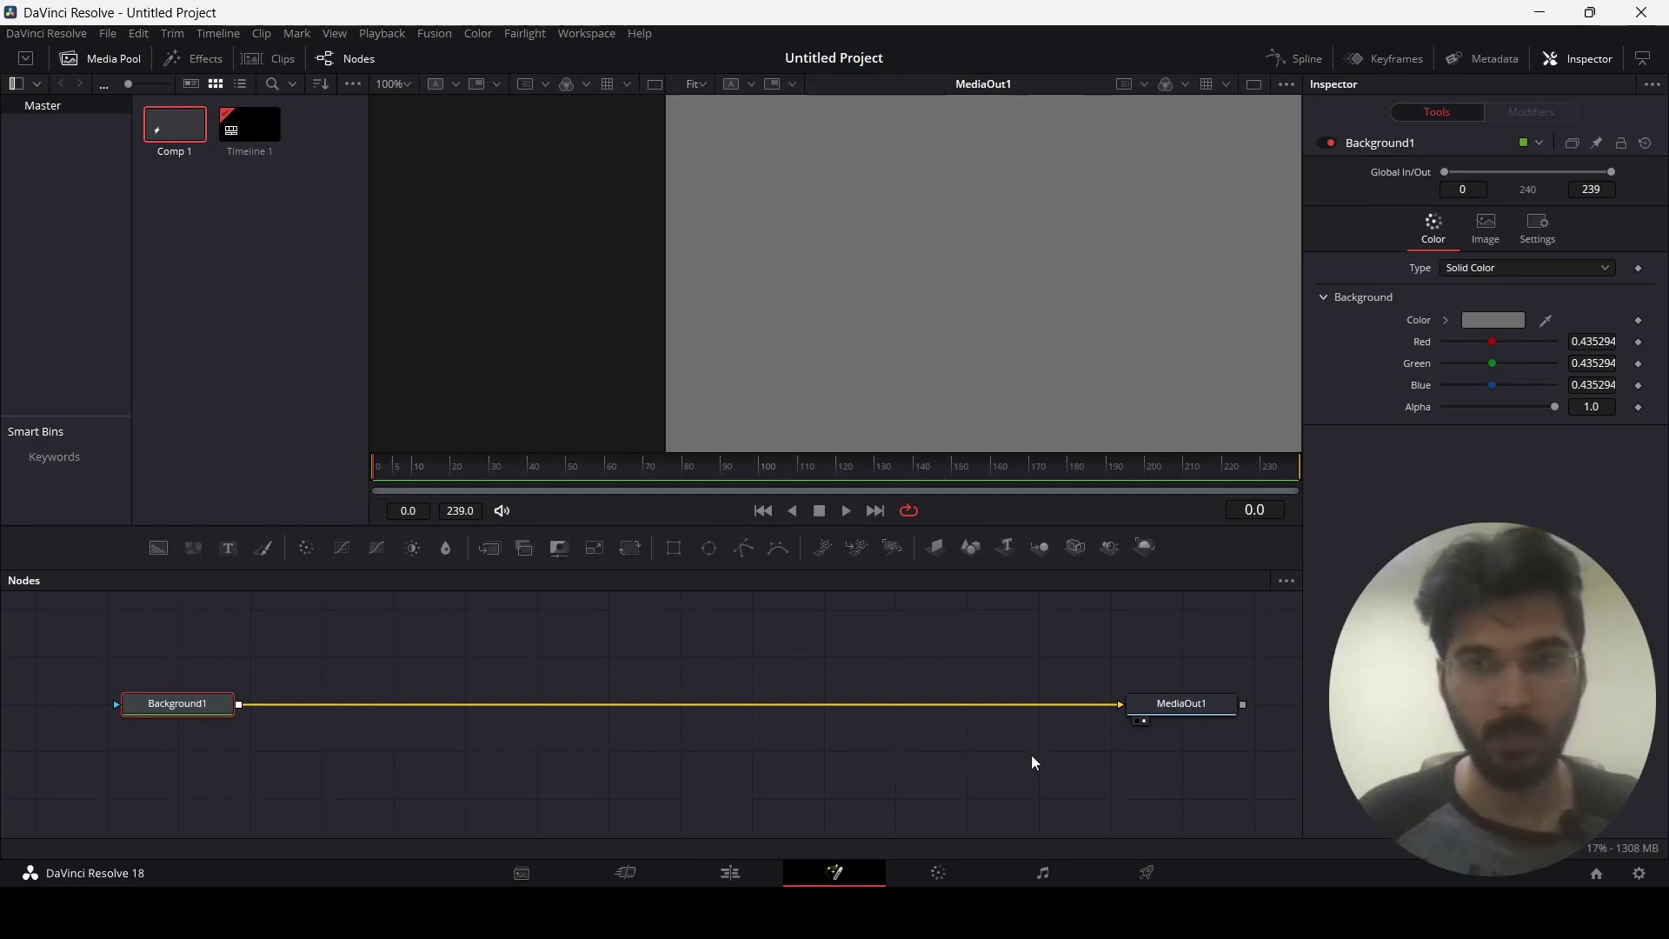
pyautogui.moveTo(1041, 706); pyautogui.dragTo(983, 749)
pyautogui.moveTo(178, 711); pyautogui.dragTo(179, 621)
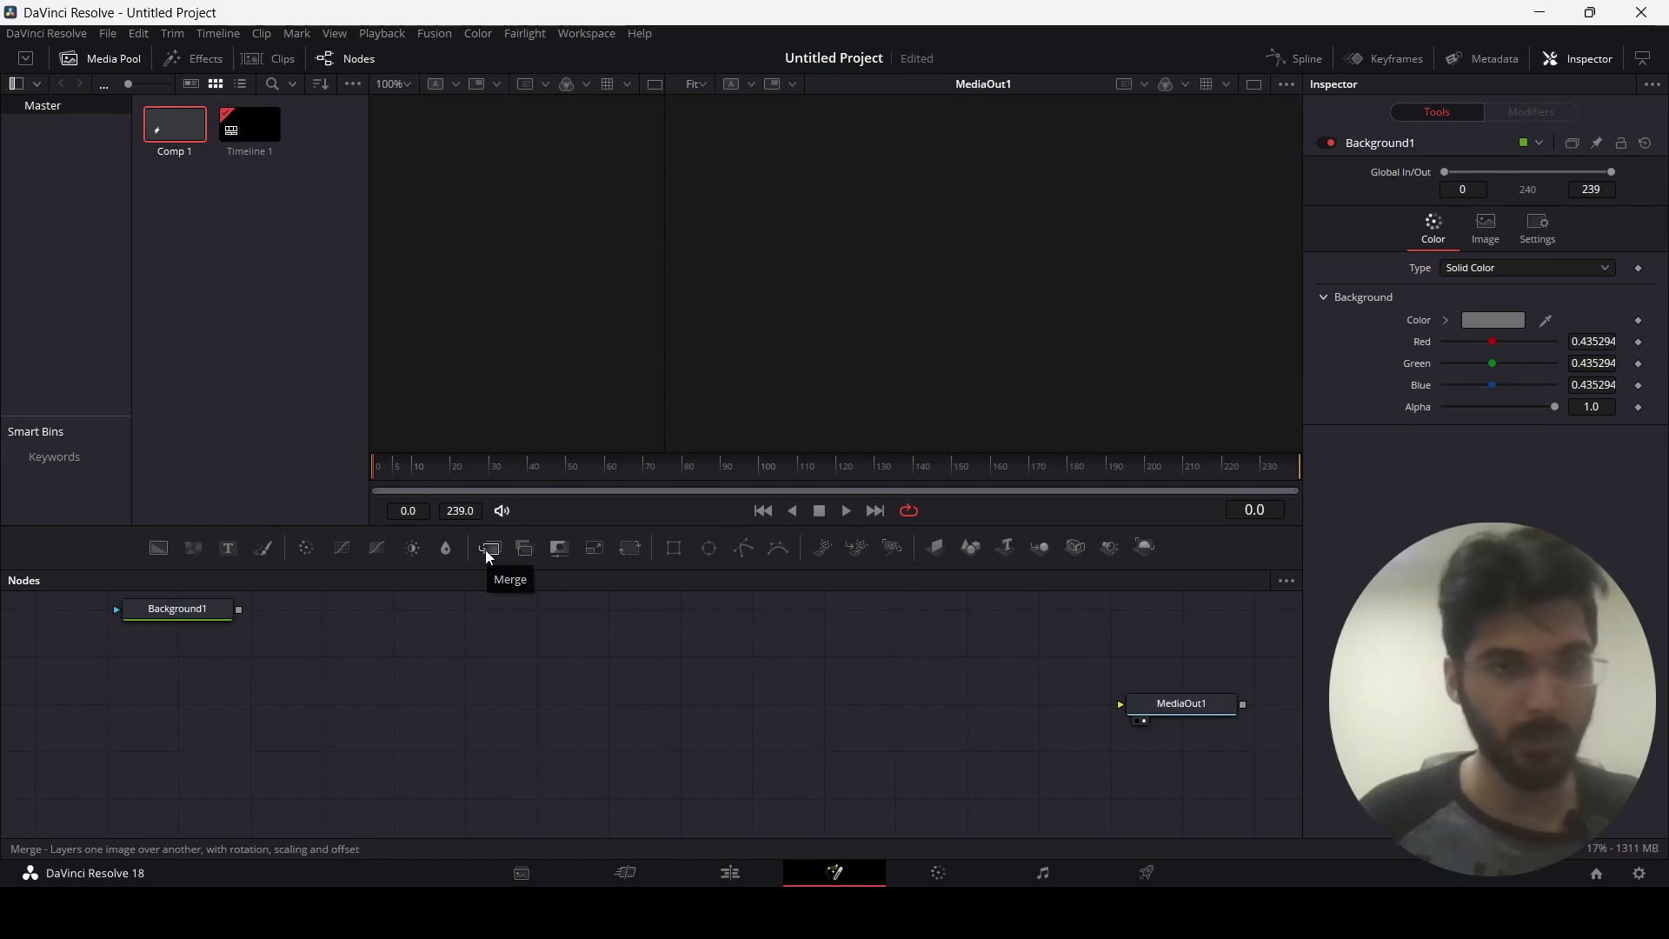
# - Add a Merge node below Background1, connecting its output to MediaOut1 and Background1 to its yellow background input
pyautogui.moveTo(489, 557); pyautogui.dragTo(190, 731)
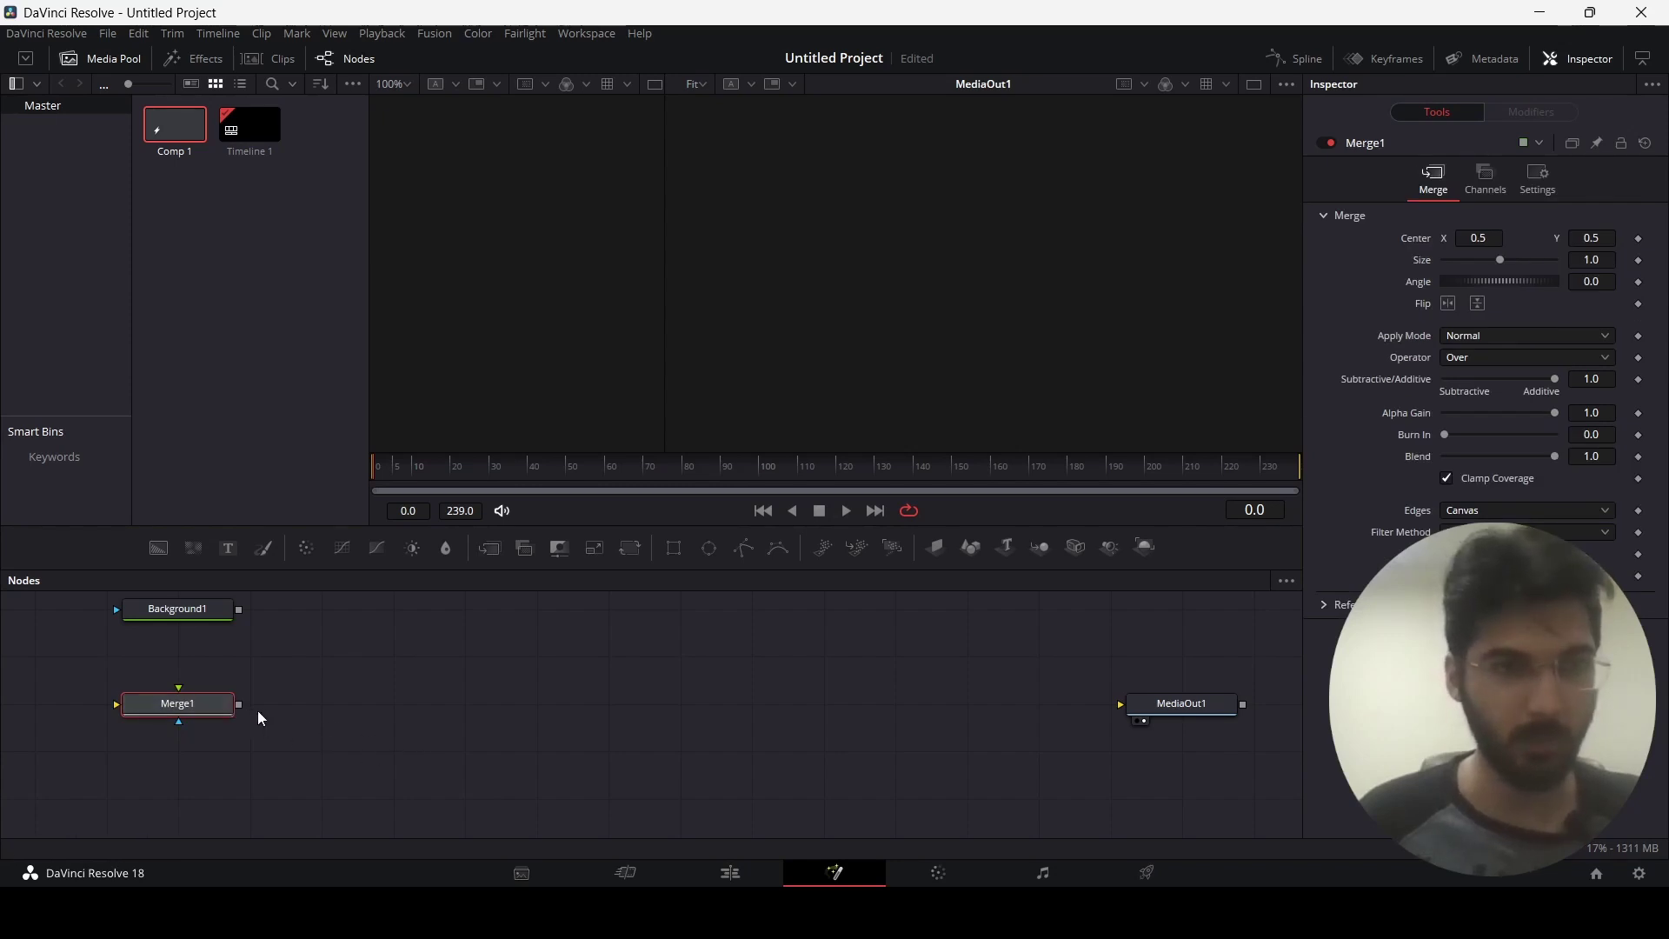
pyautogui.moveTo(239, 704); pyautogui.dragTo(1164, 718)
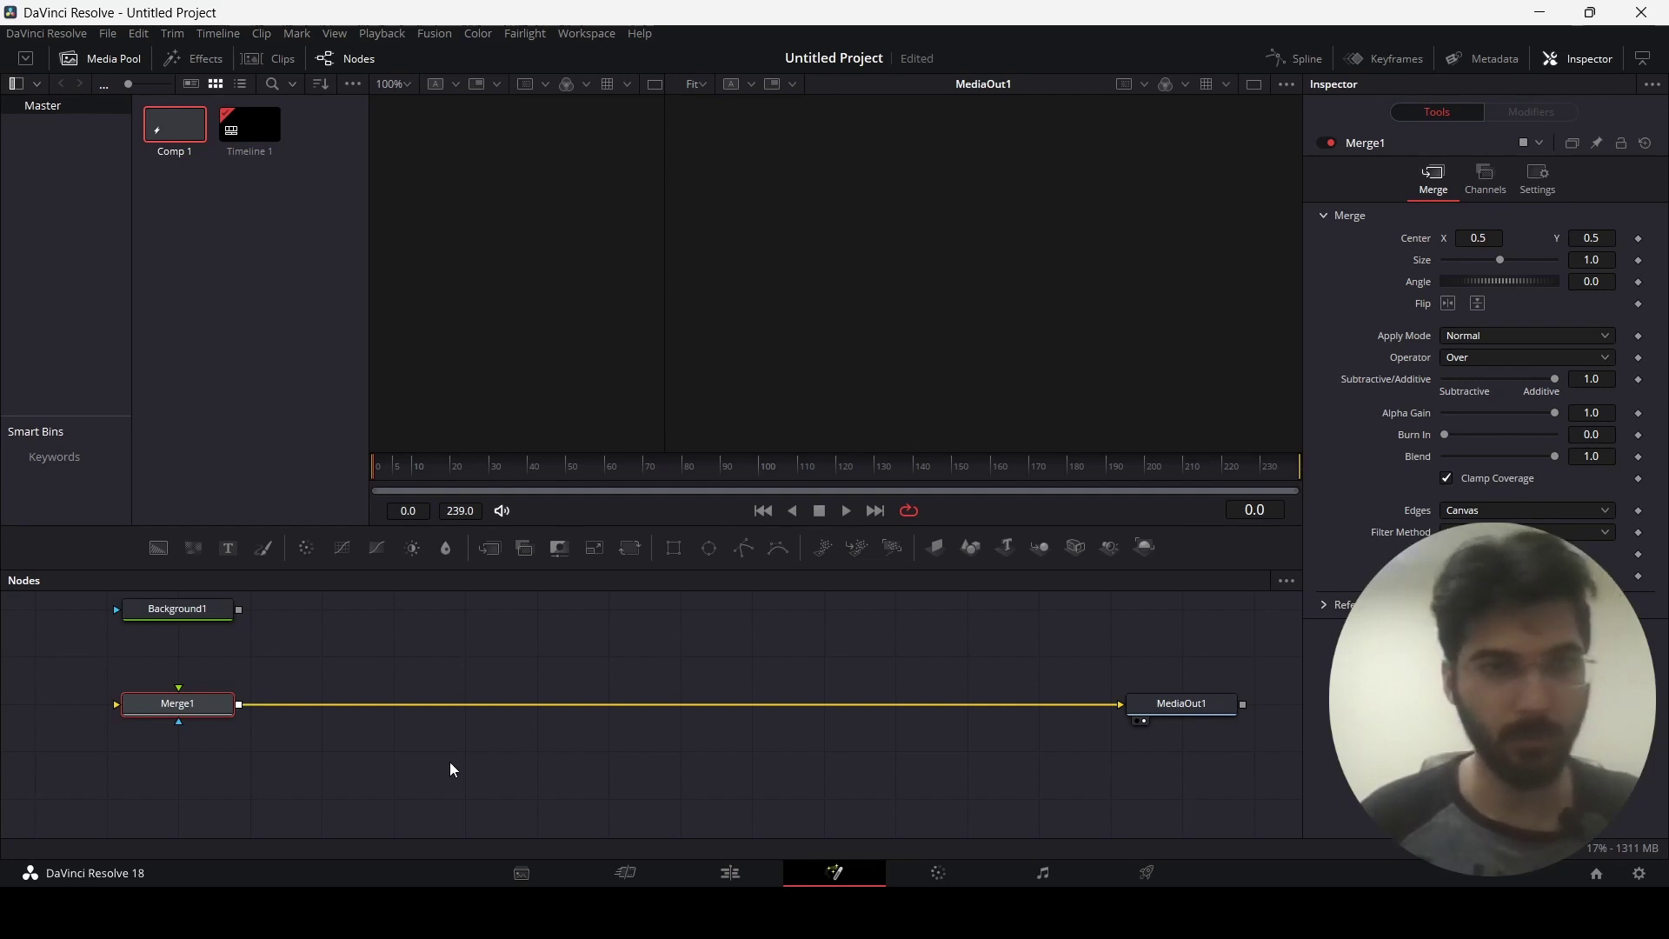
pyautogui.moveTo(239, 609); pyautogui.dragTo(180, 688)
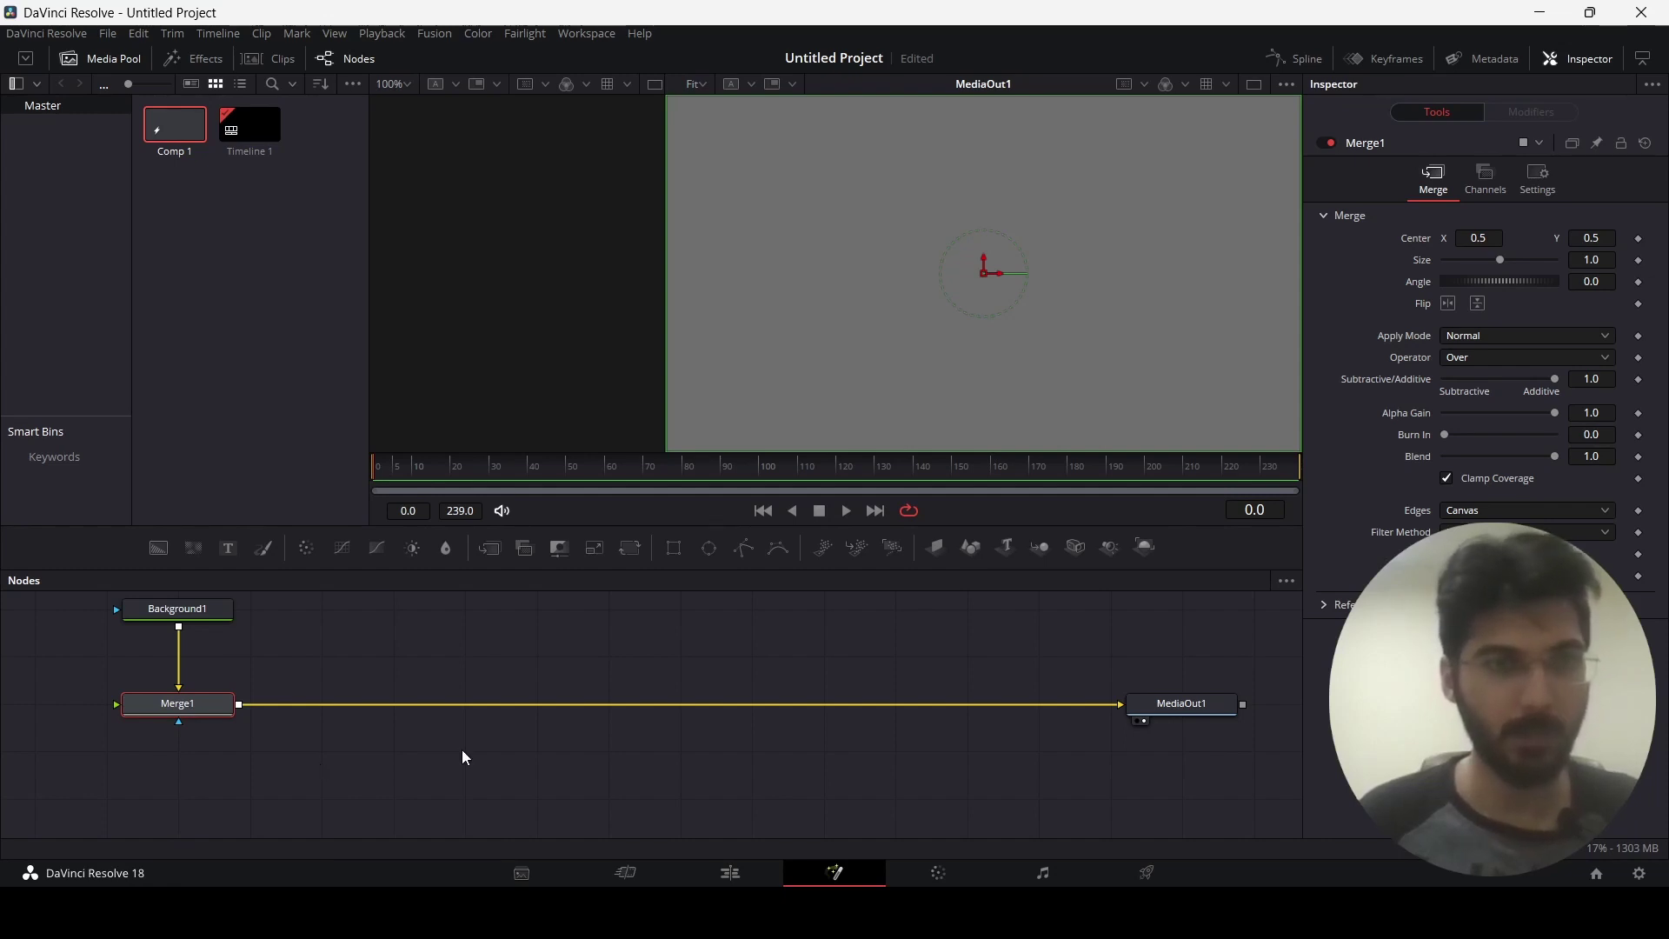
pyautogui.moveTo(494, 664); pyautogui.dragTo(487, 695)
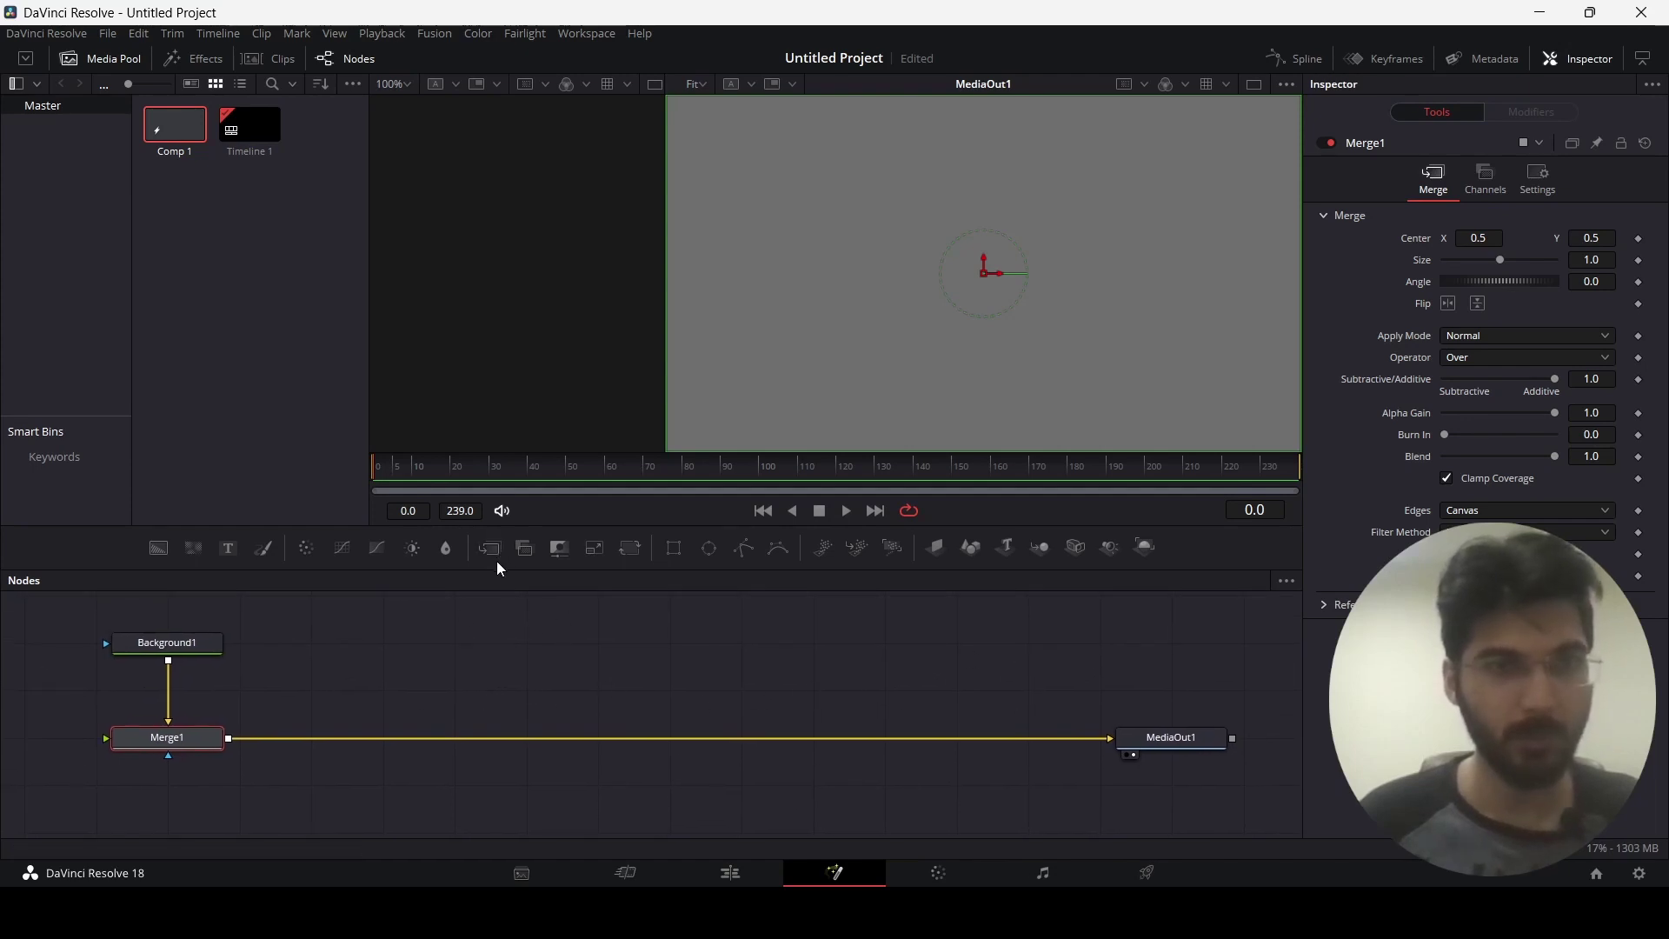
pyautogui.moveTo(490, 554); pyautogui.dragTo(612, 739)
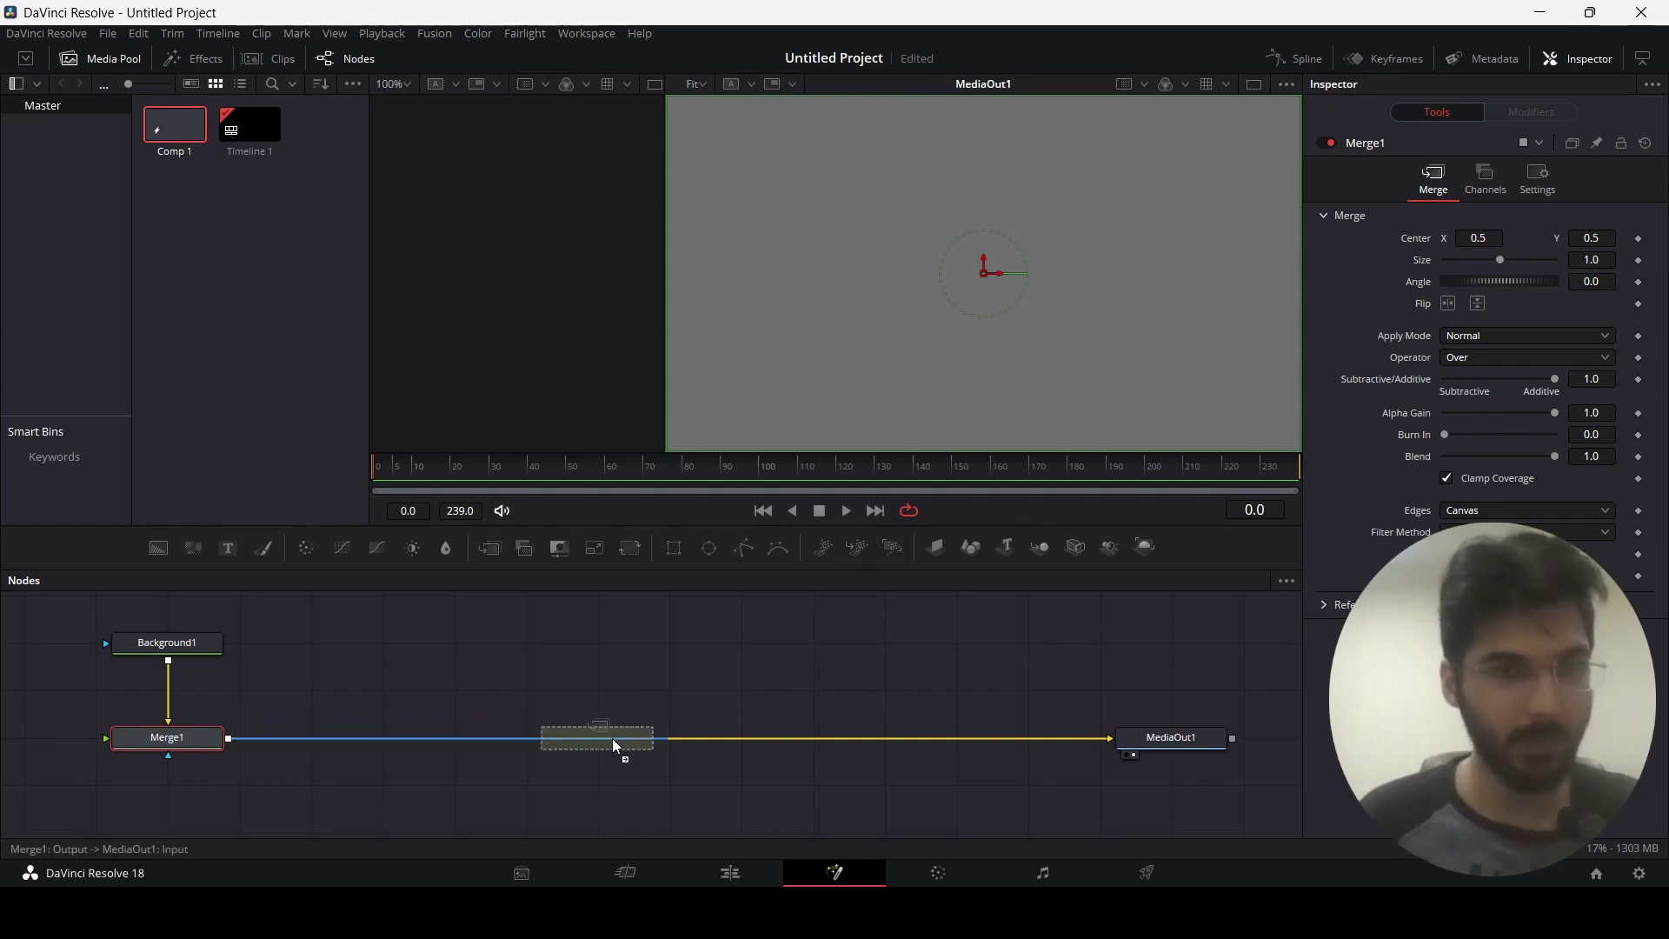
pyautogui.moveTo(613, 739)
pyautogui.mouseDown()
pyautogui.moveTo(559, 741)
pyautogui.moveTo(594, 742)
pyautogui.mouseUp()
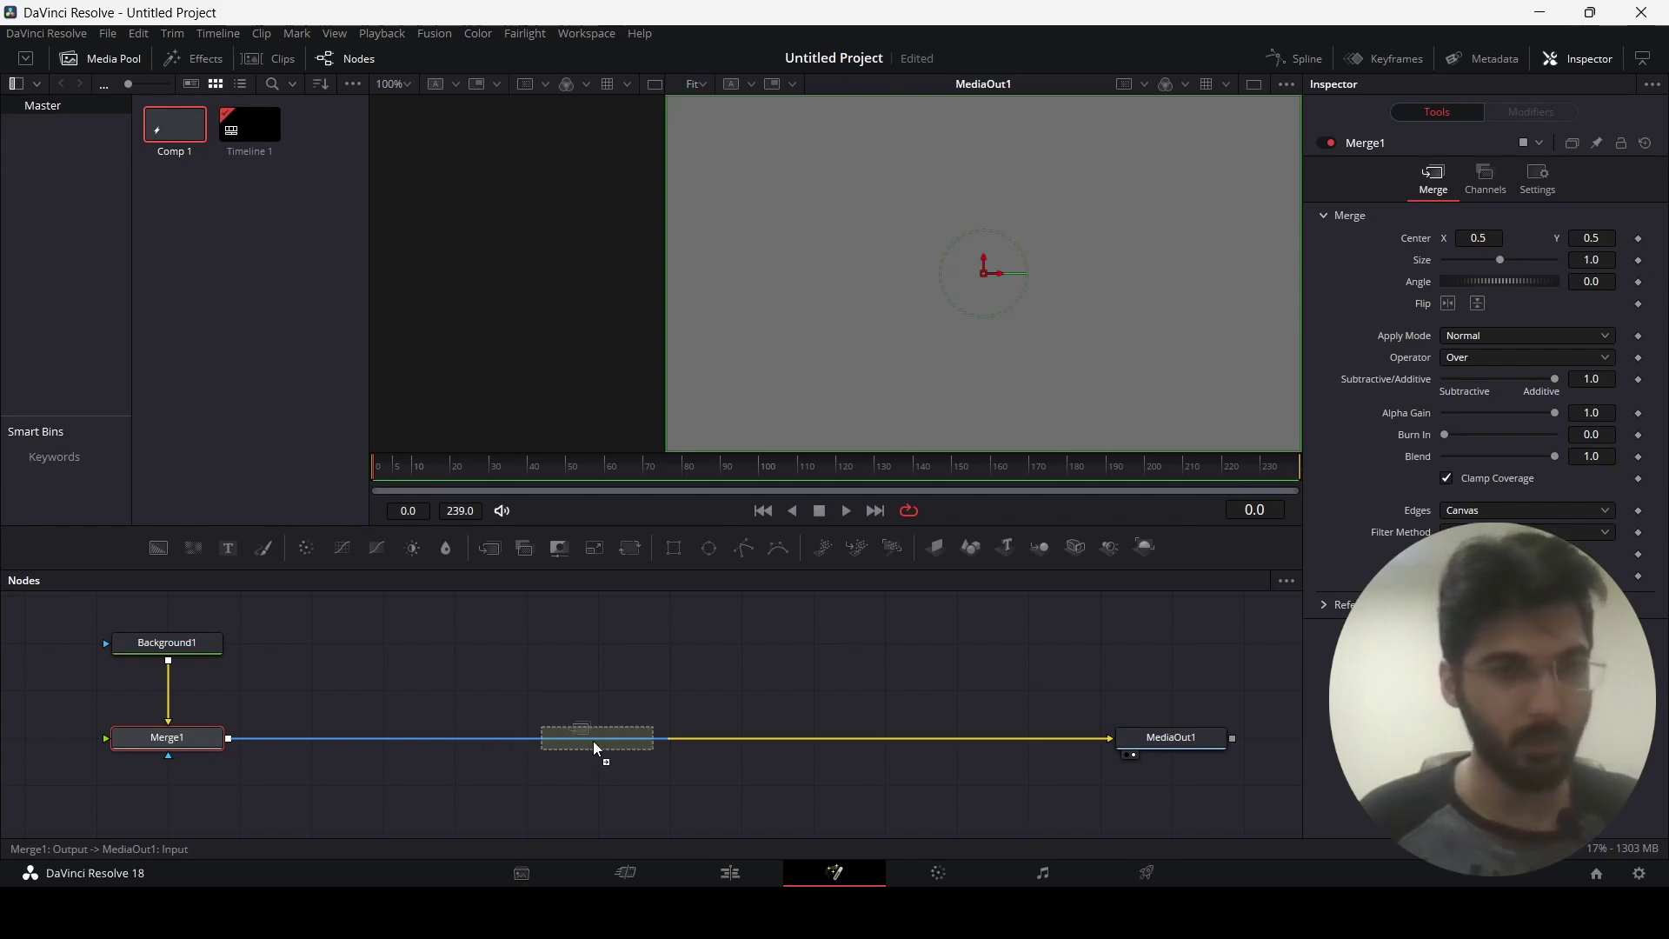
pyautogui.moveTo(594, 742); pyautogui.dragTo(674, 755)
pyautogui.click(665, 734)
pyautogui.press('Delete')
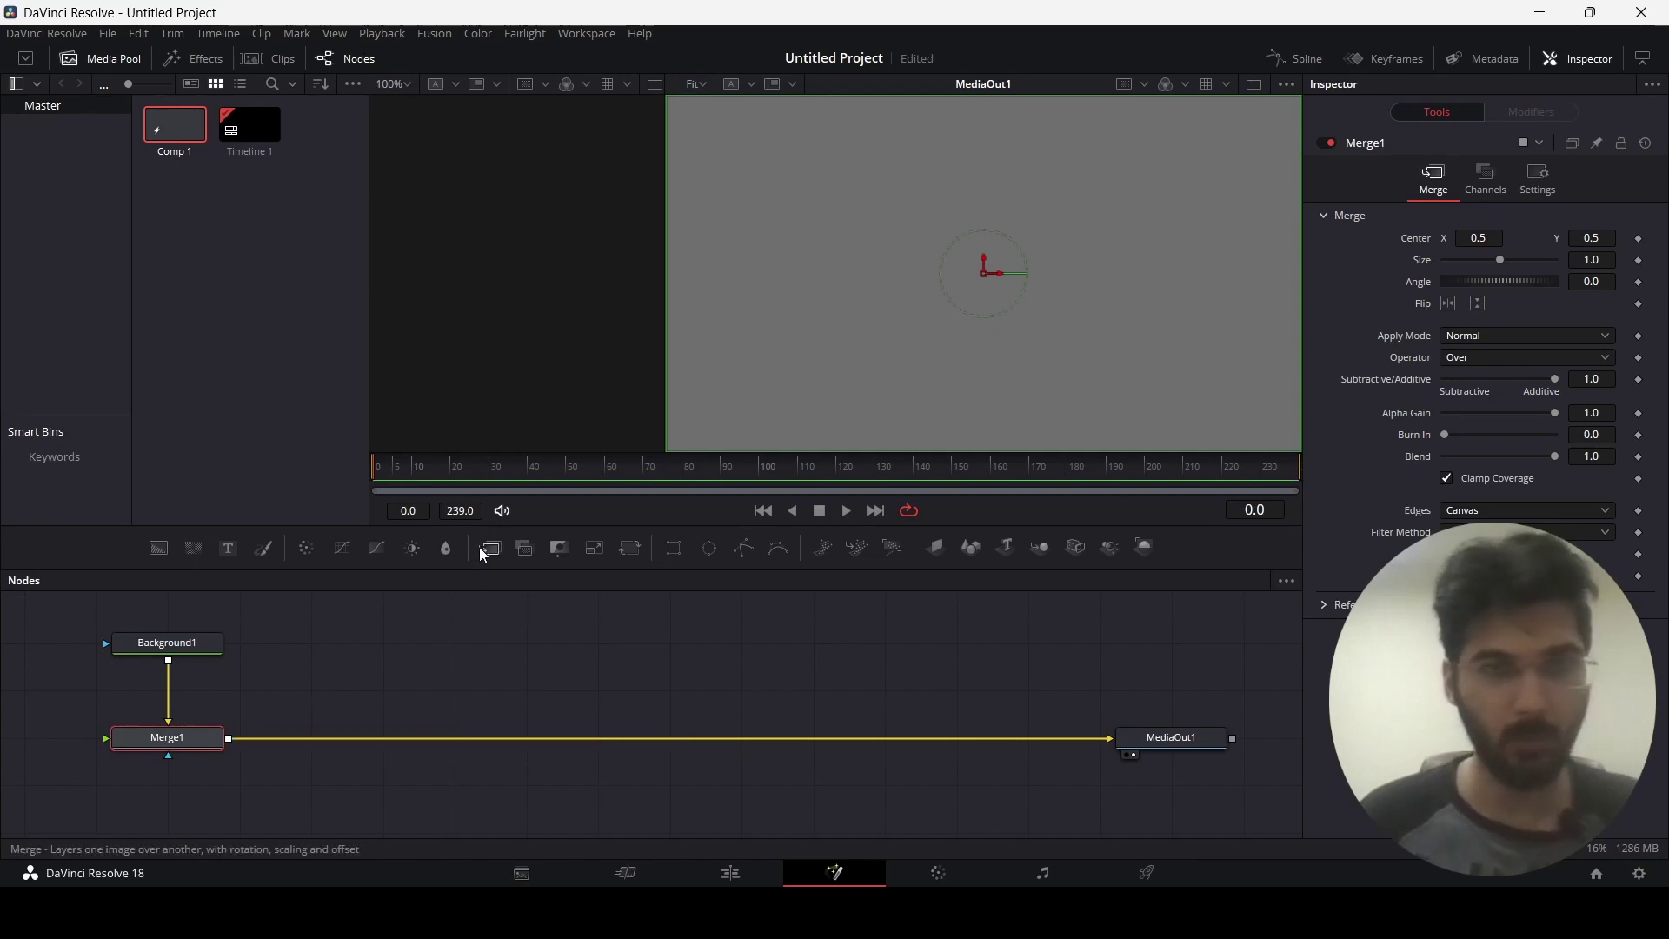
# - Add a second Merge node between Merge1 and MediaOut1, wire it to both, and align it in their row
pyautogui.moveTo(488, 551); pyautogui.dragTo(649, 680)
pyautogui.moveTo(968, 739); pyautogui.dragTo(660, 692)
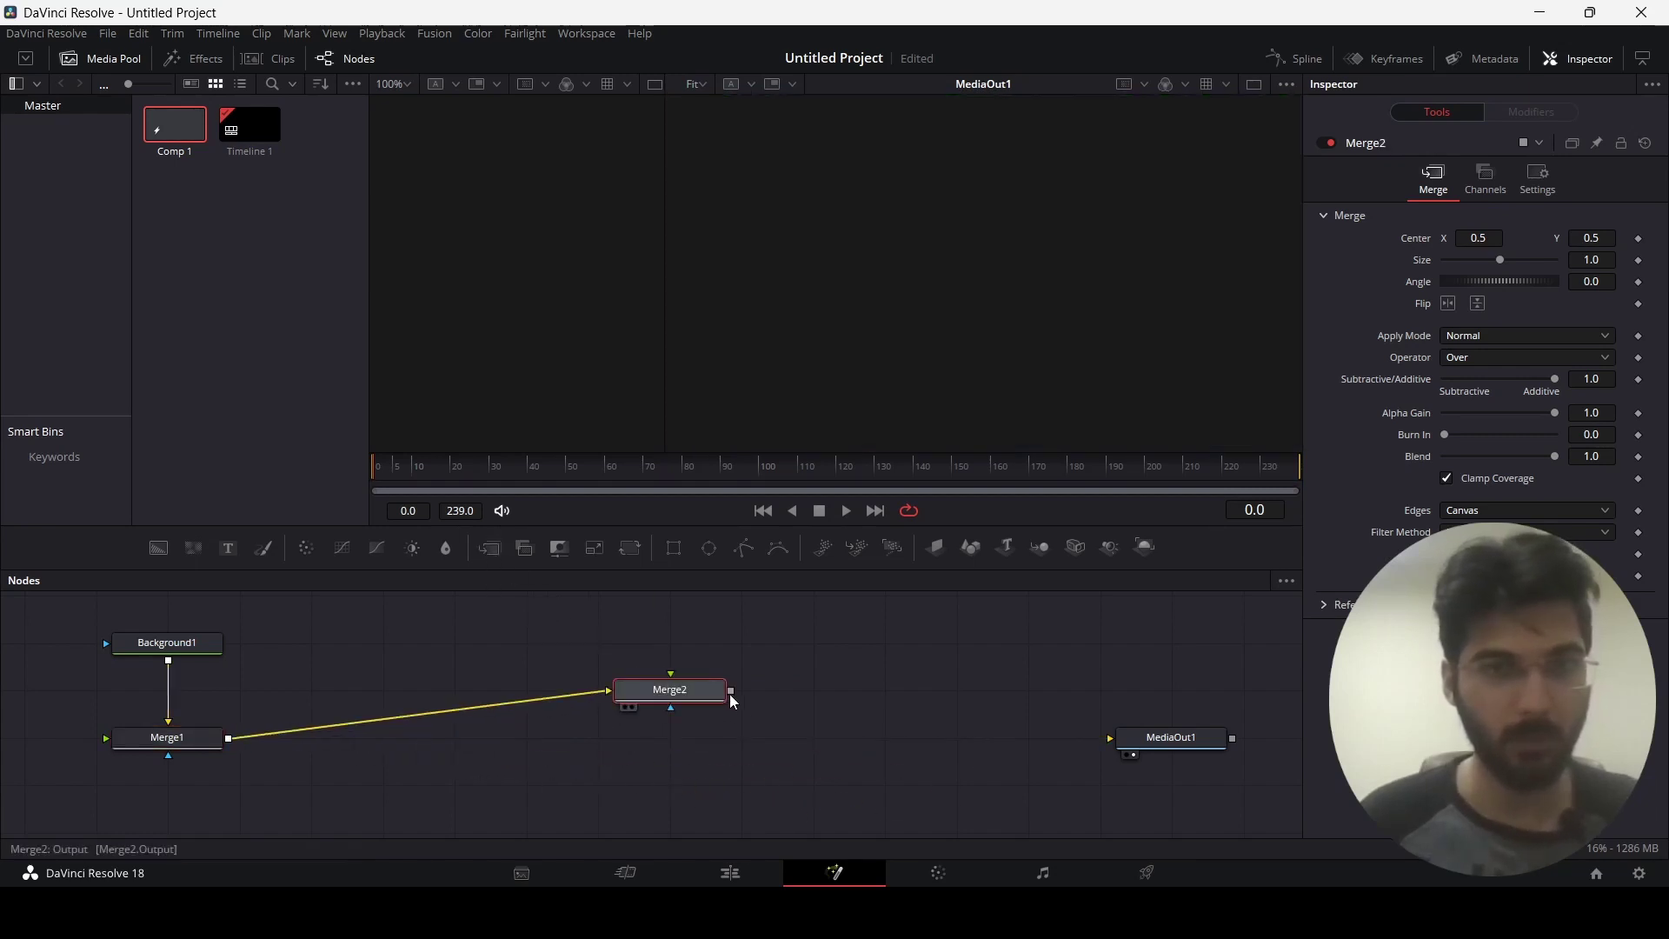
pyautogui.moveTo(753, 720); pyautogui.dragTo(258, 740)
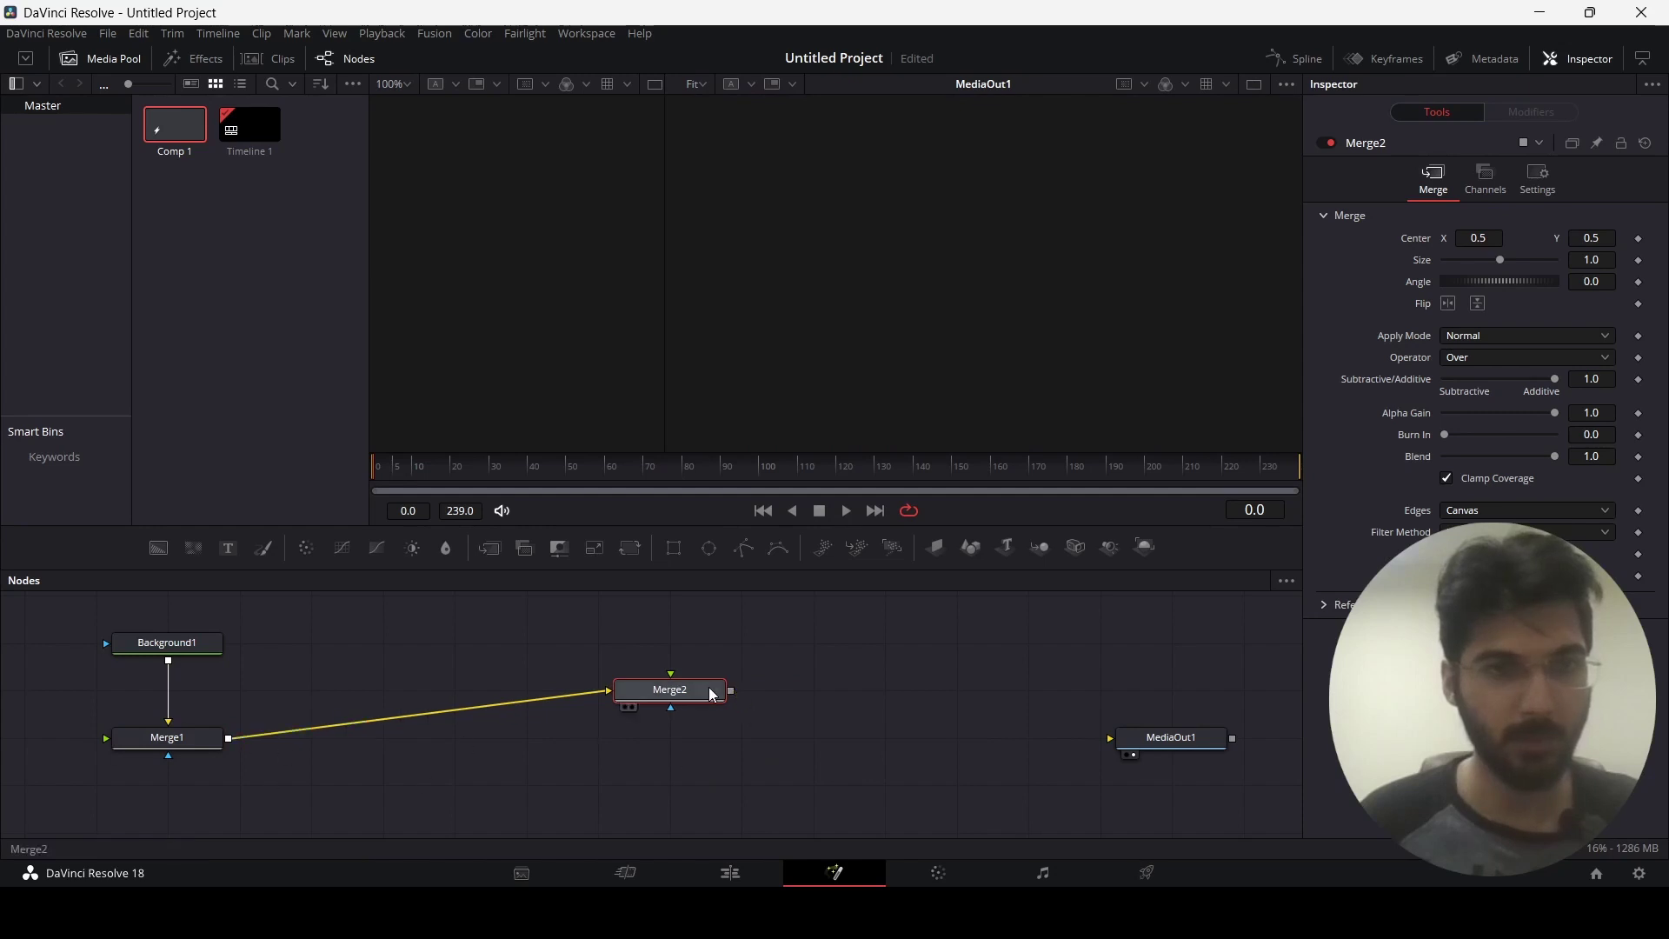
pyautogui.moveTo(732, 690); pyautogui.dragTo(1113, 739)
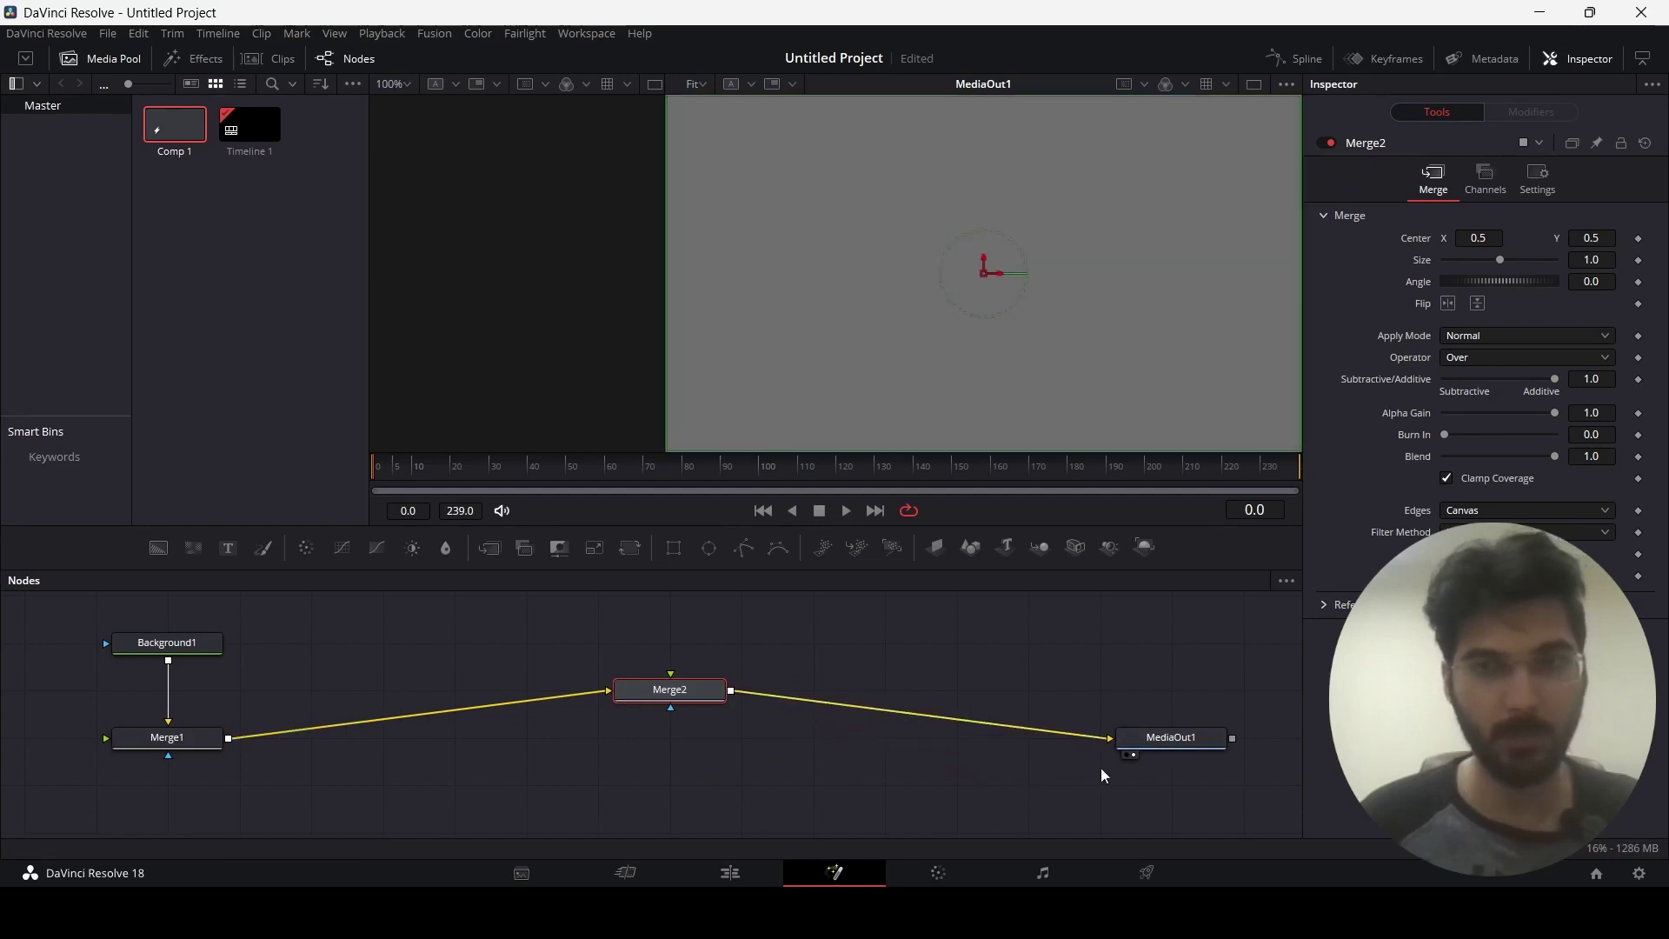
pyautogui.moveTo(666, 695); pyautogui.dragTo(665, 743)
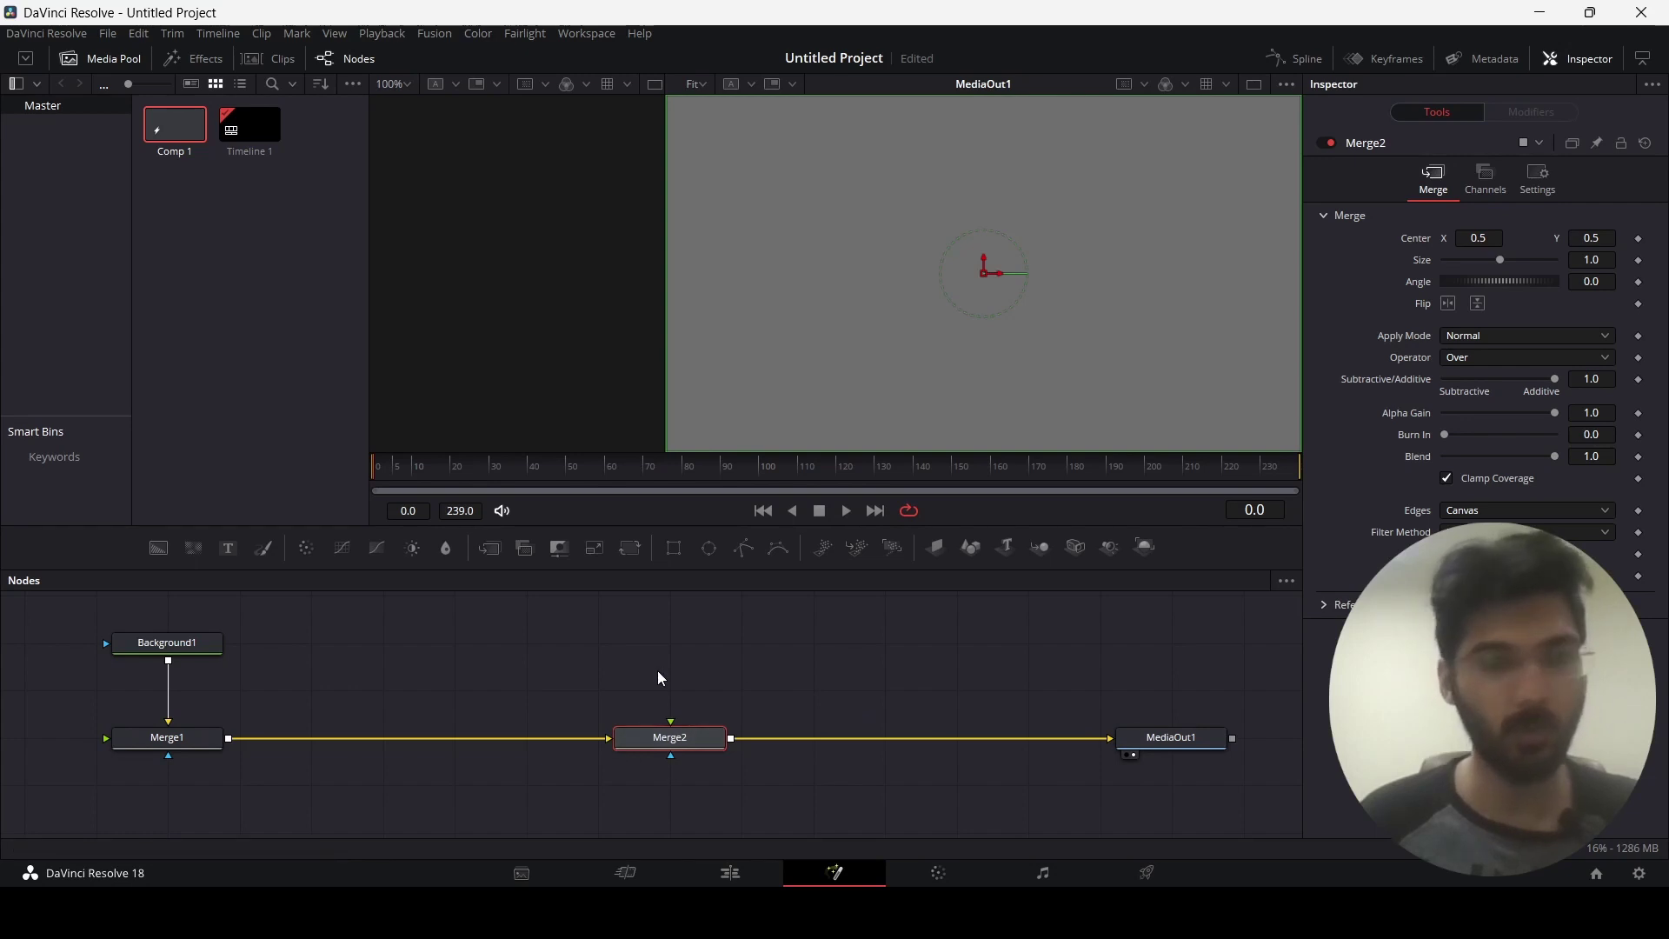
# - Add a Text node above Merge2, connected to its green foreground input, and set its content to "Text"
pyautogui.moveTo(231, 551); pyautogui.dragTo(674, 721)
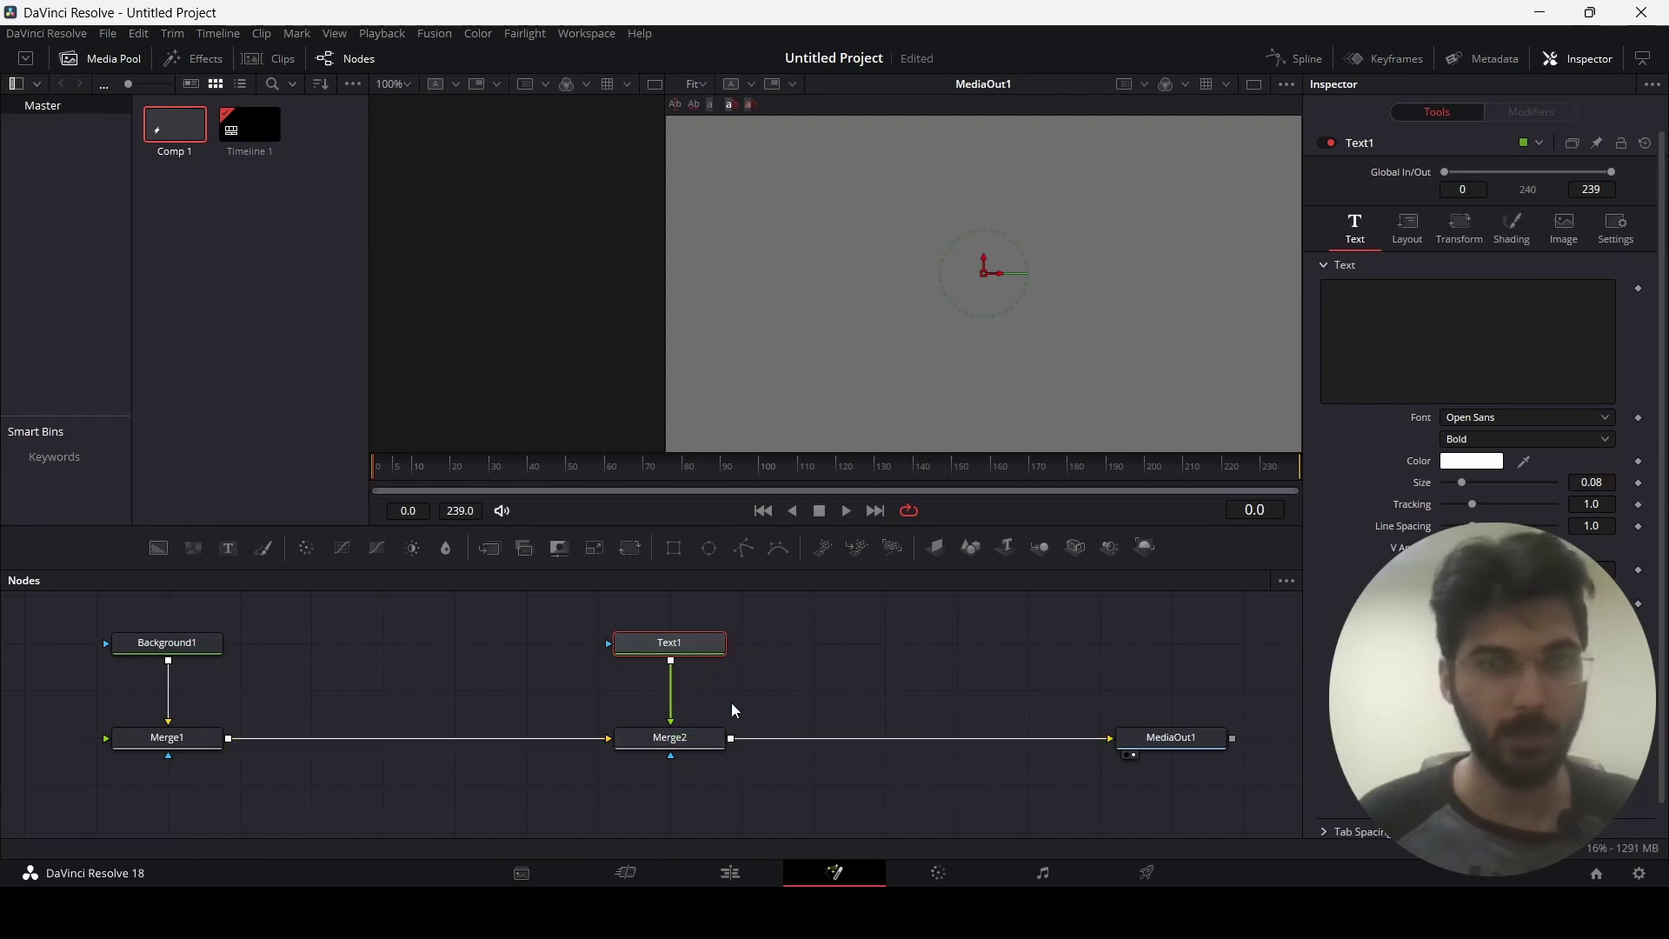
pyautogui.click(1424, 309)
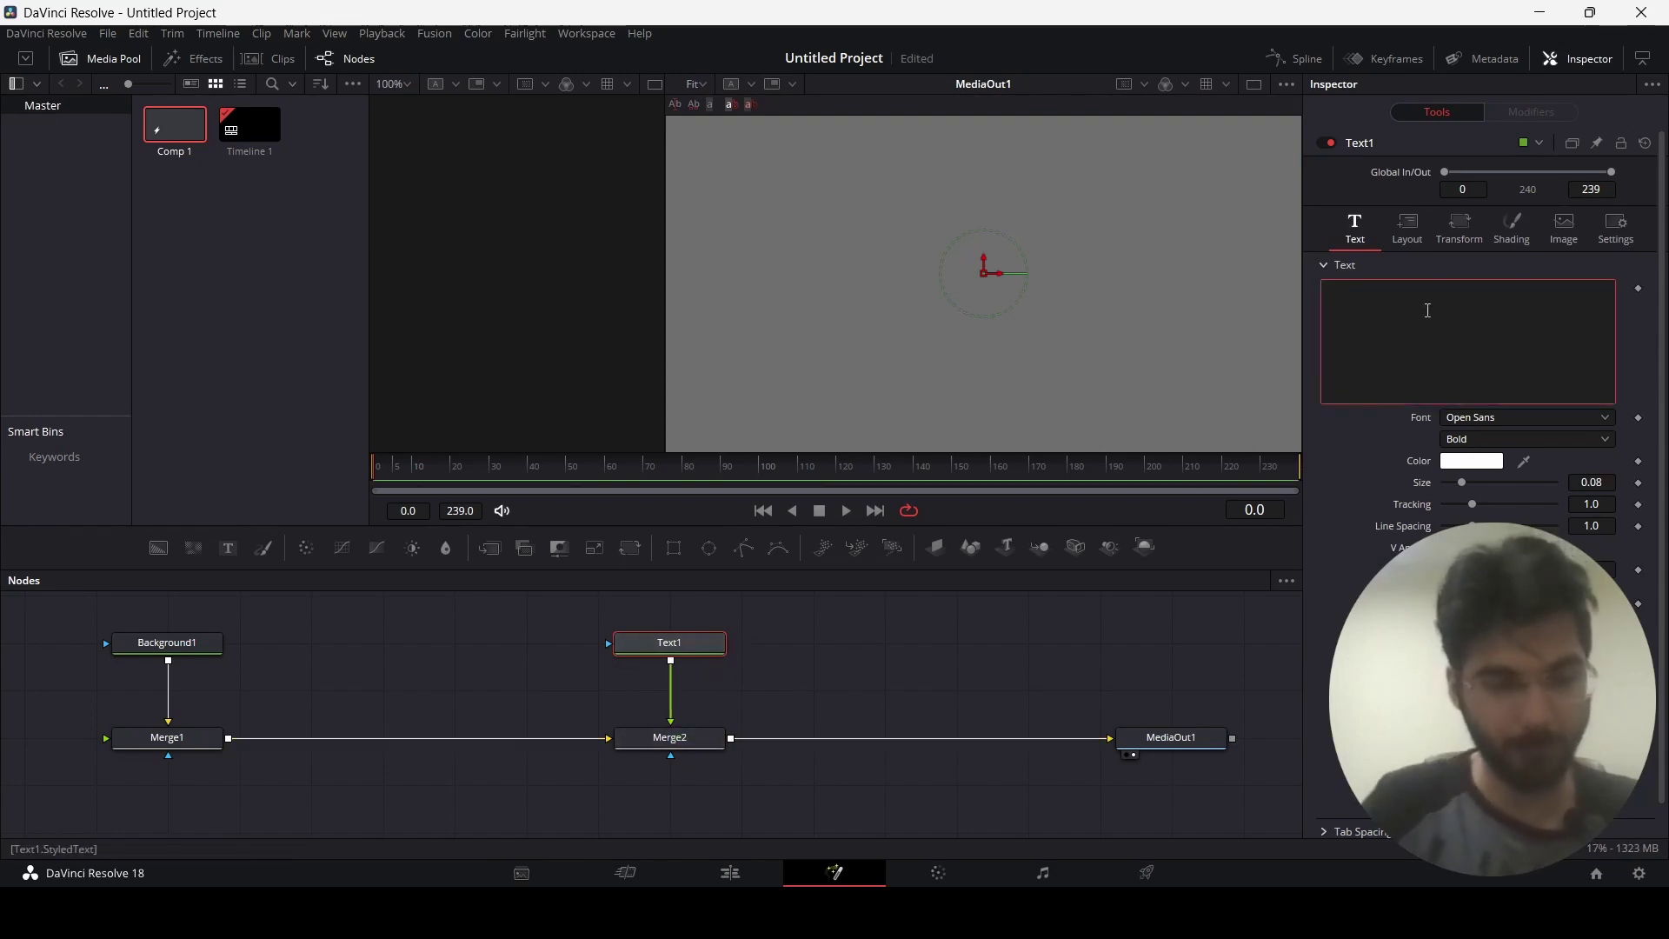
pyautogui.write('Text')
pyautogui.click(854, 665)
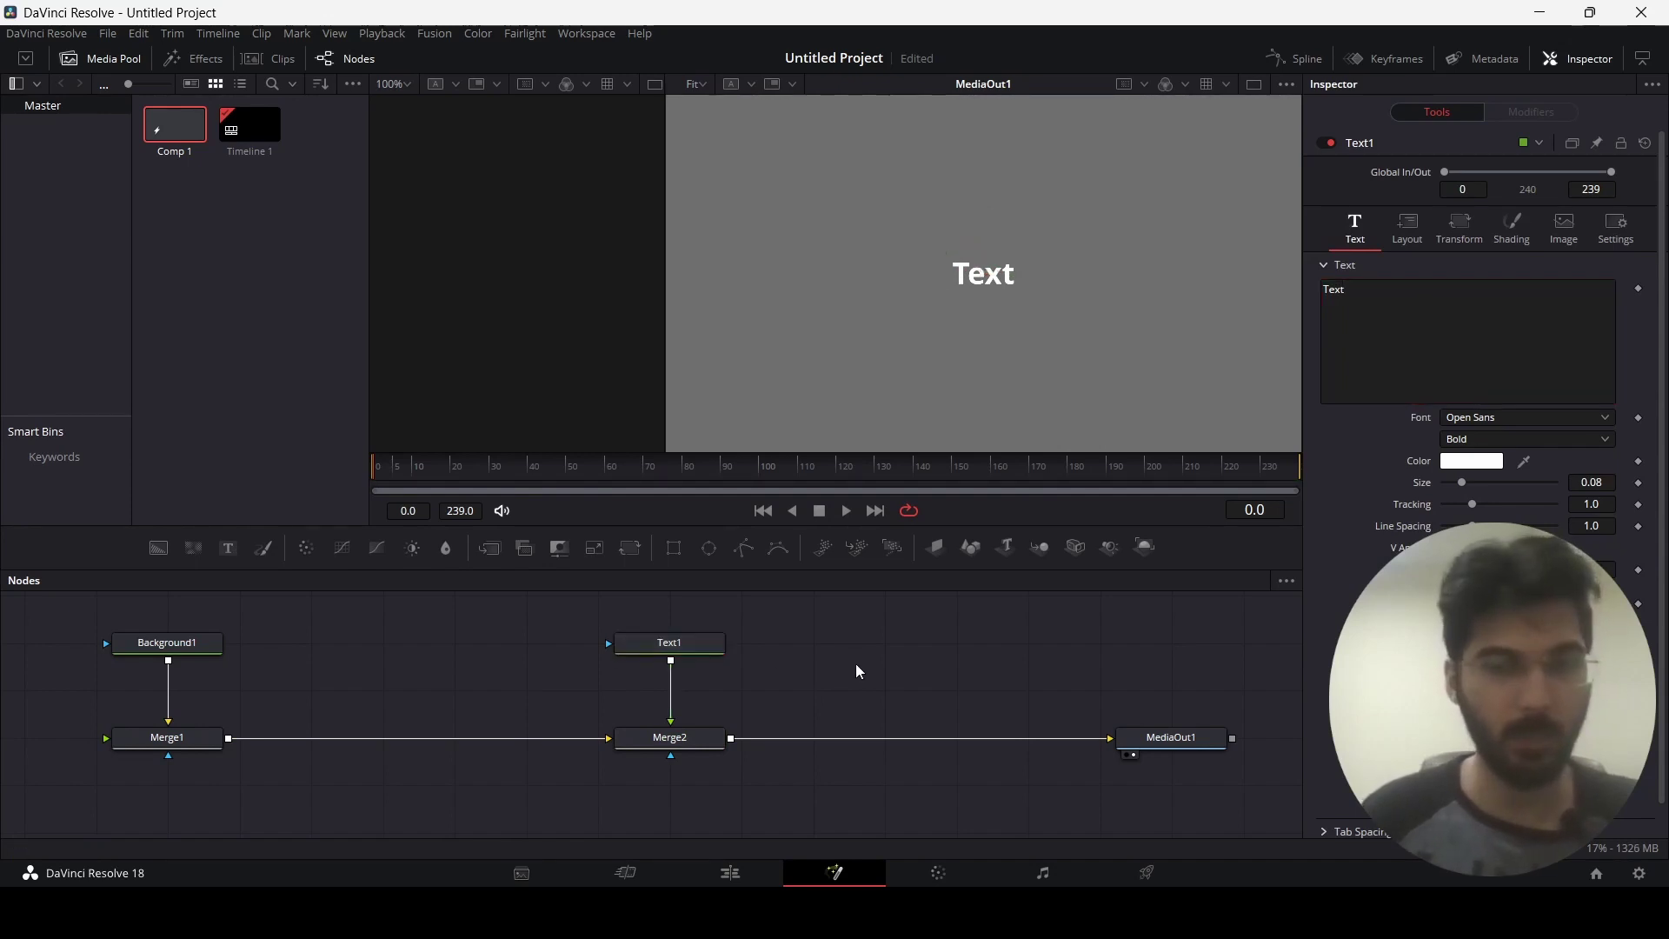
# - Move Text1 and Merge2 together so they sit right beside Background1 and Merge1
pyautogui.moveTo(757, 790); pyautogui.dragTo(290, 645)
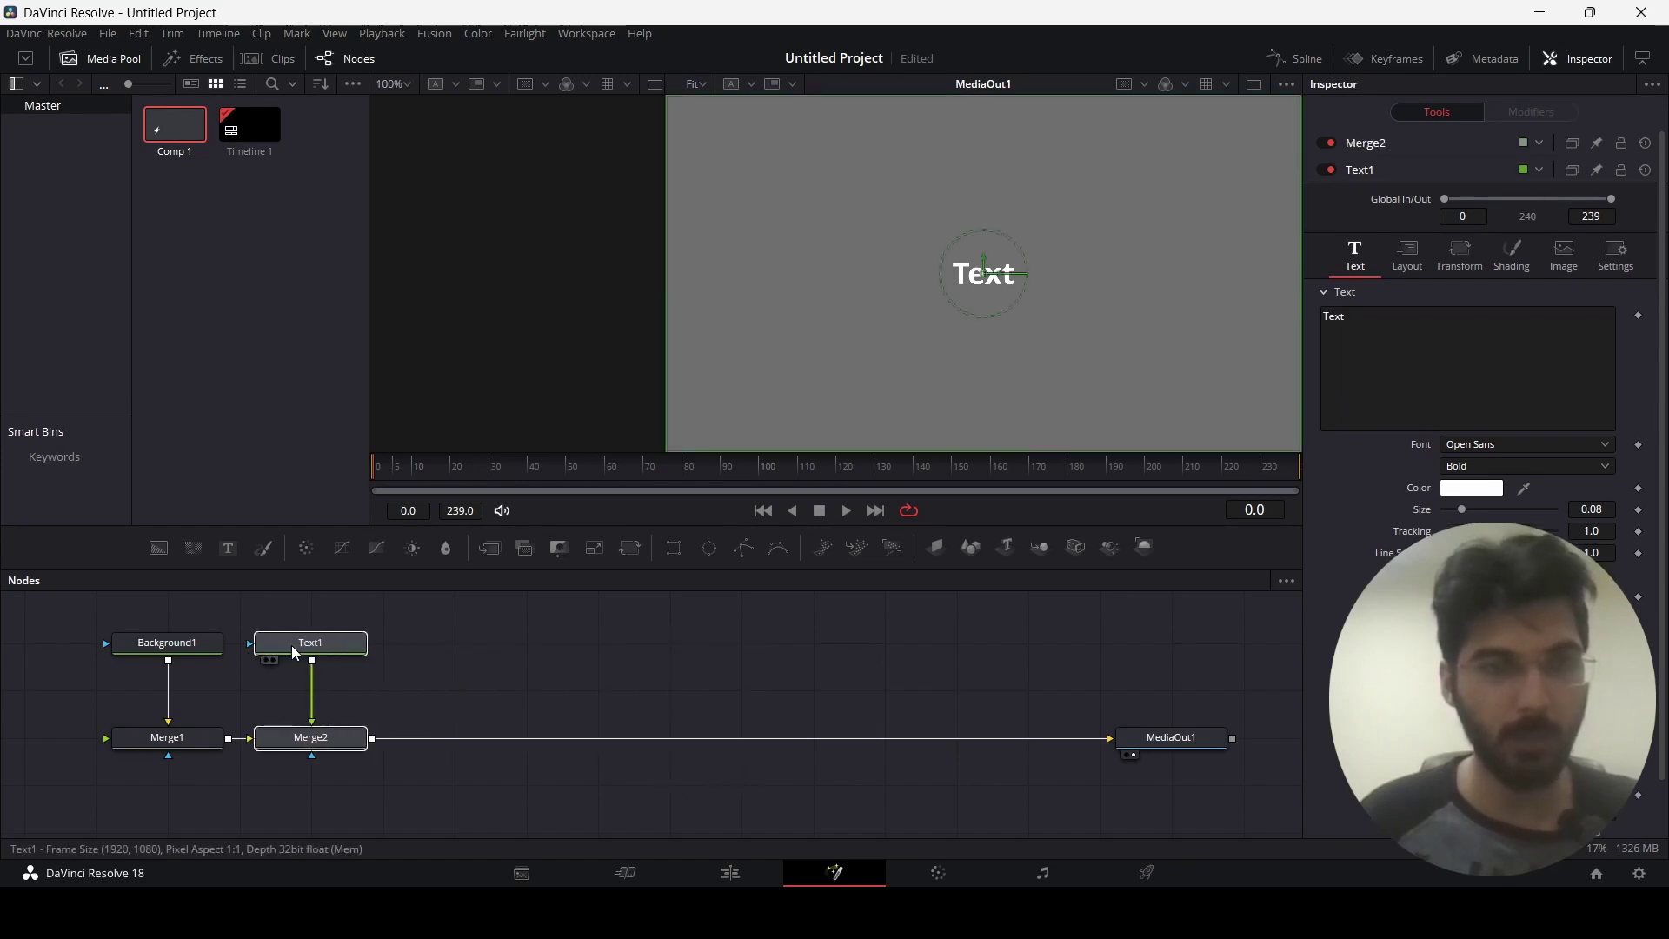
pyautogui.click(592, 676)
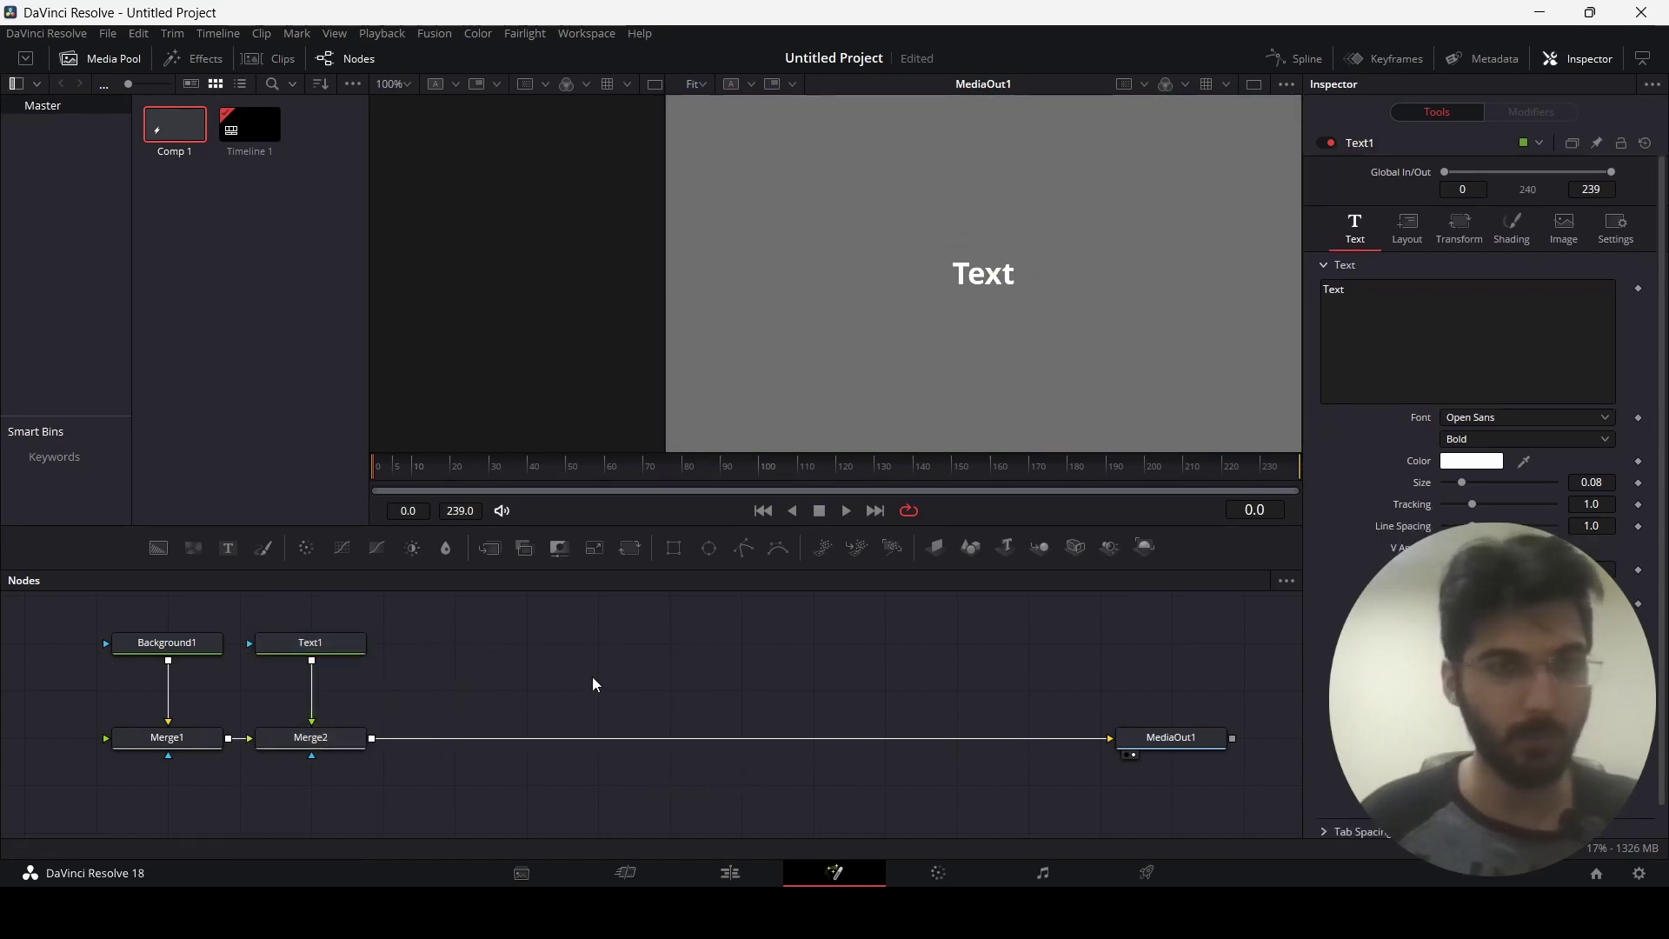
pyautogui.click(592, 685)
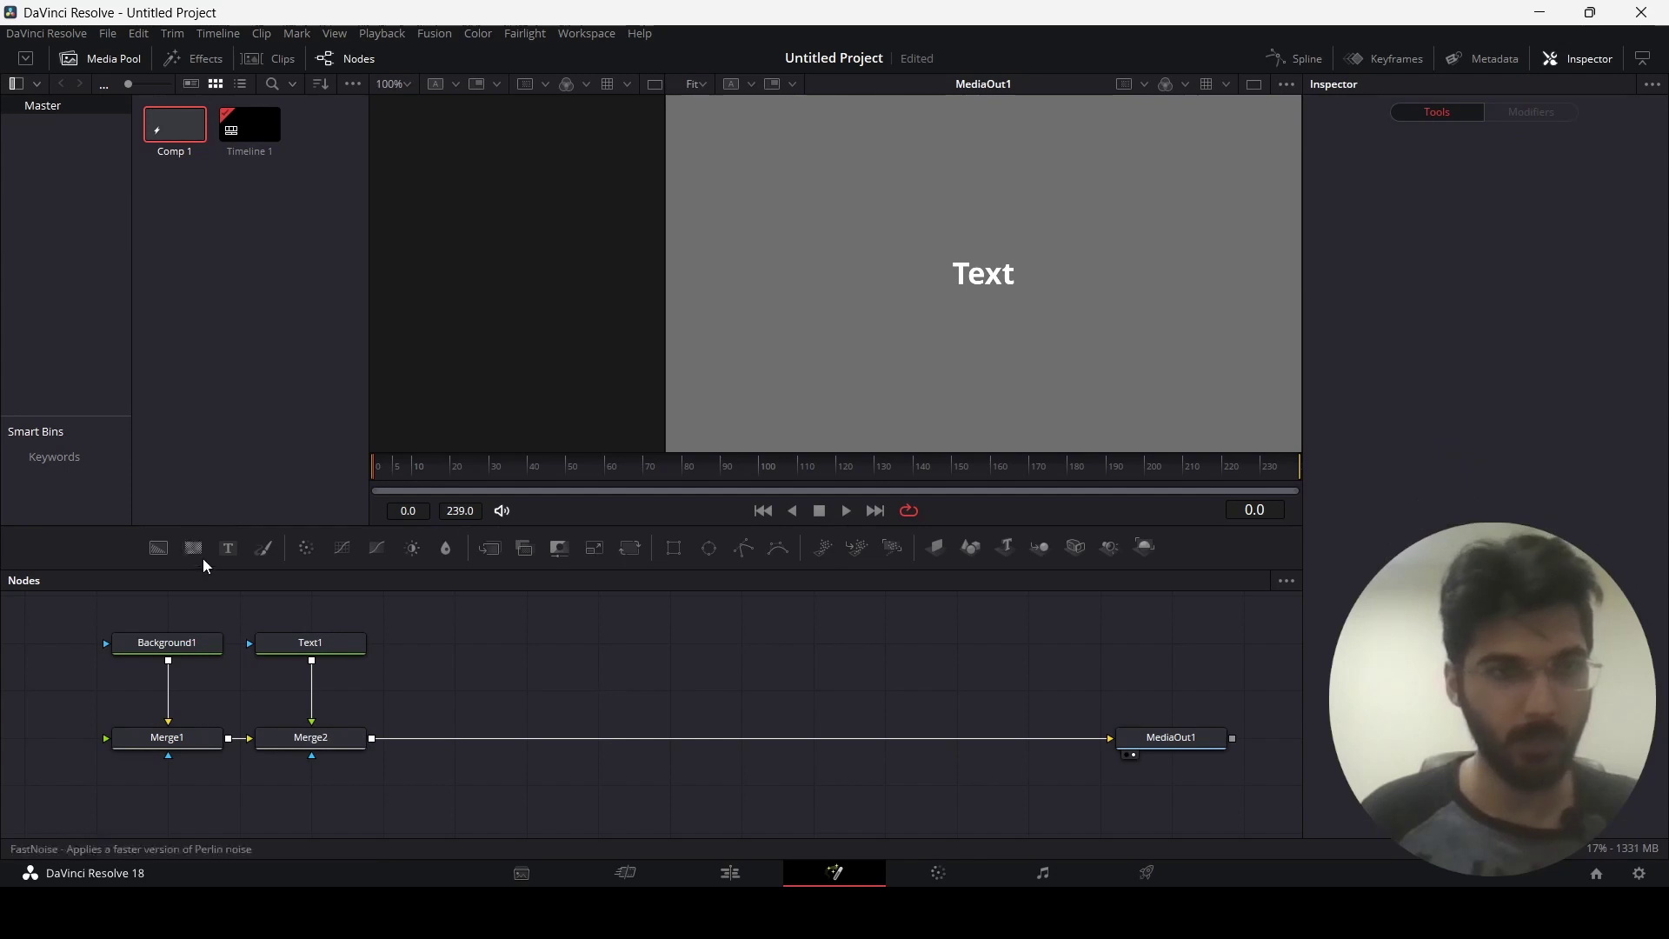
pyautogui.moveTo(490, 548); pyautogui.dragTo(432, 749)
pyautogui.moveTo(489, 548); pyautogui.dragTo(555, 655)
pyautogui.hotkey('ctrl', 'z')
pyautogui.hotkey('ctrl', 'z')
pyautogui.hotkey('ctrl', 'z')
# - Set the Text1 node's font to Segoe UI Black and its size to about 0.2756
pyautogui.click(339, 644)
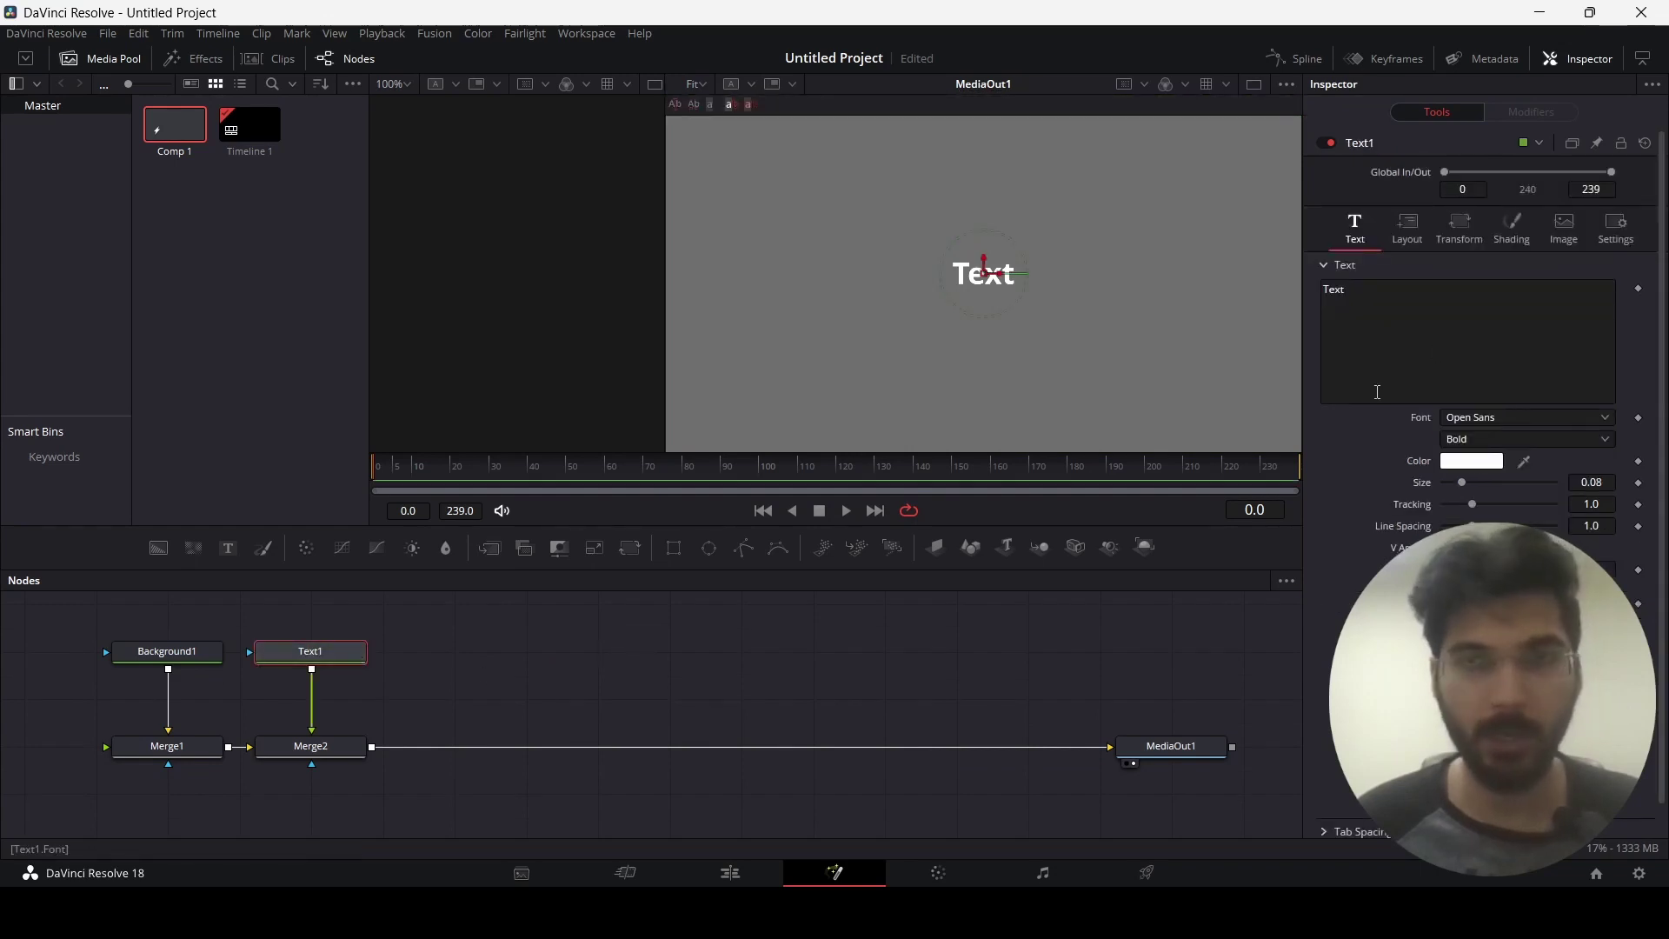
pyautogui.click(1473, 421)
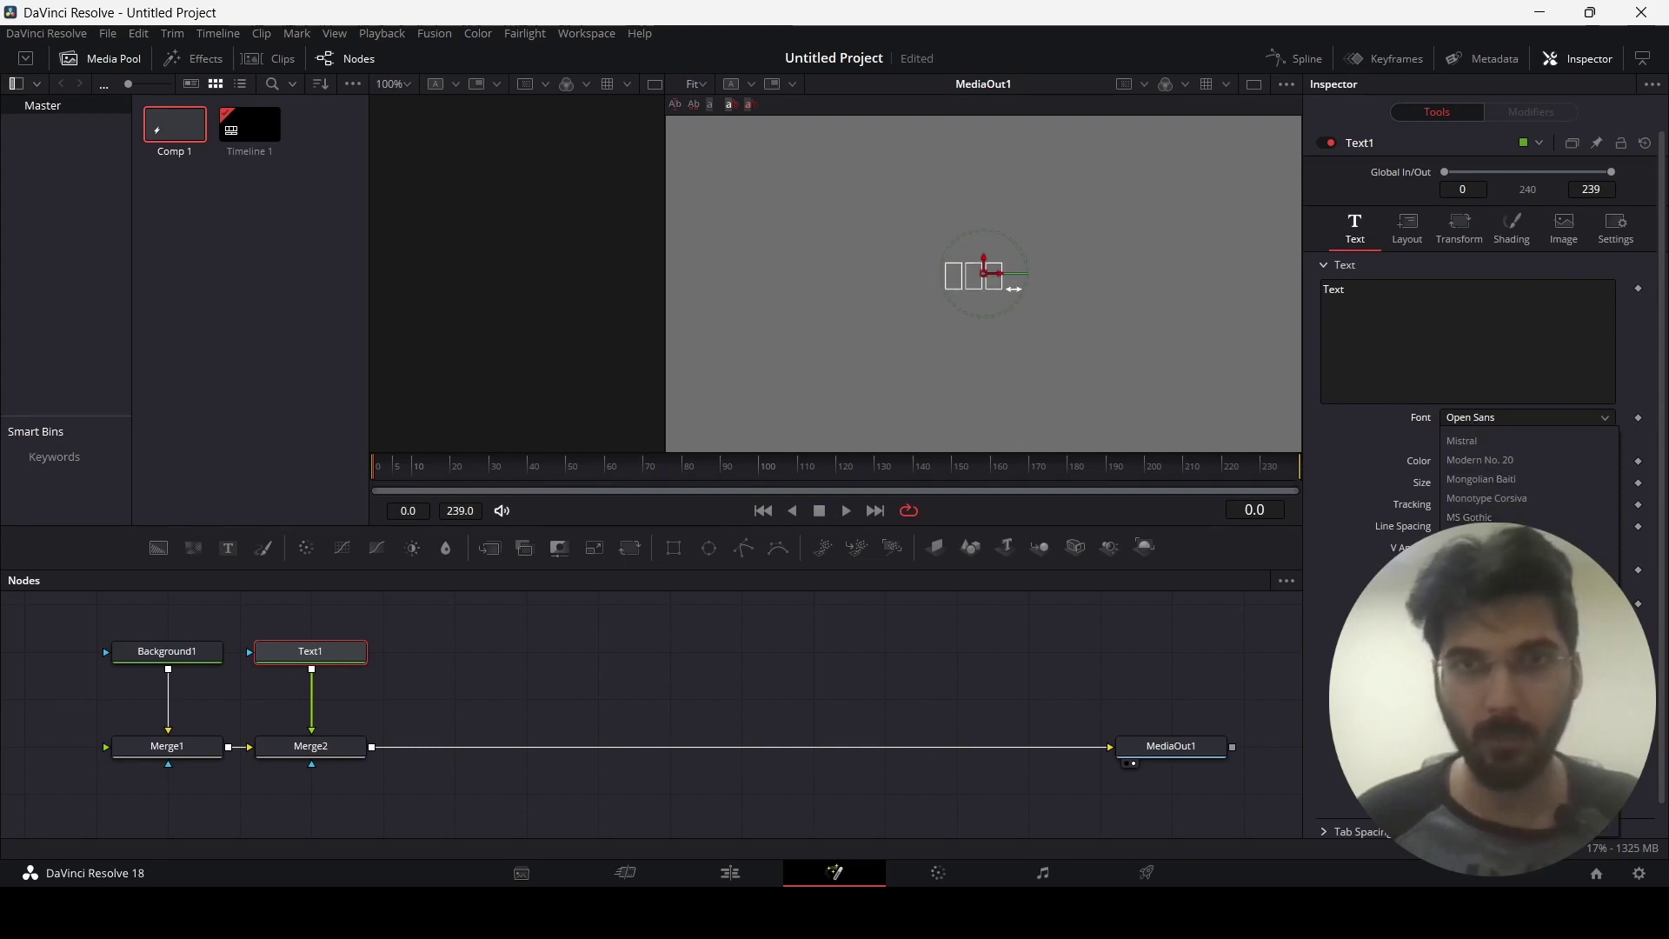
pyautogui.click(1481, 426)
pyautogui.click(1478, 439)
pyautogui.click(1476, 508)
pyautogui.moveTo(1463, 483); pyautogui.dragTo(1504, 484)
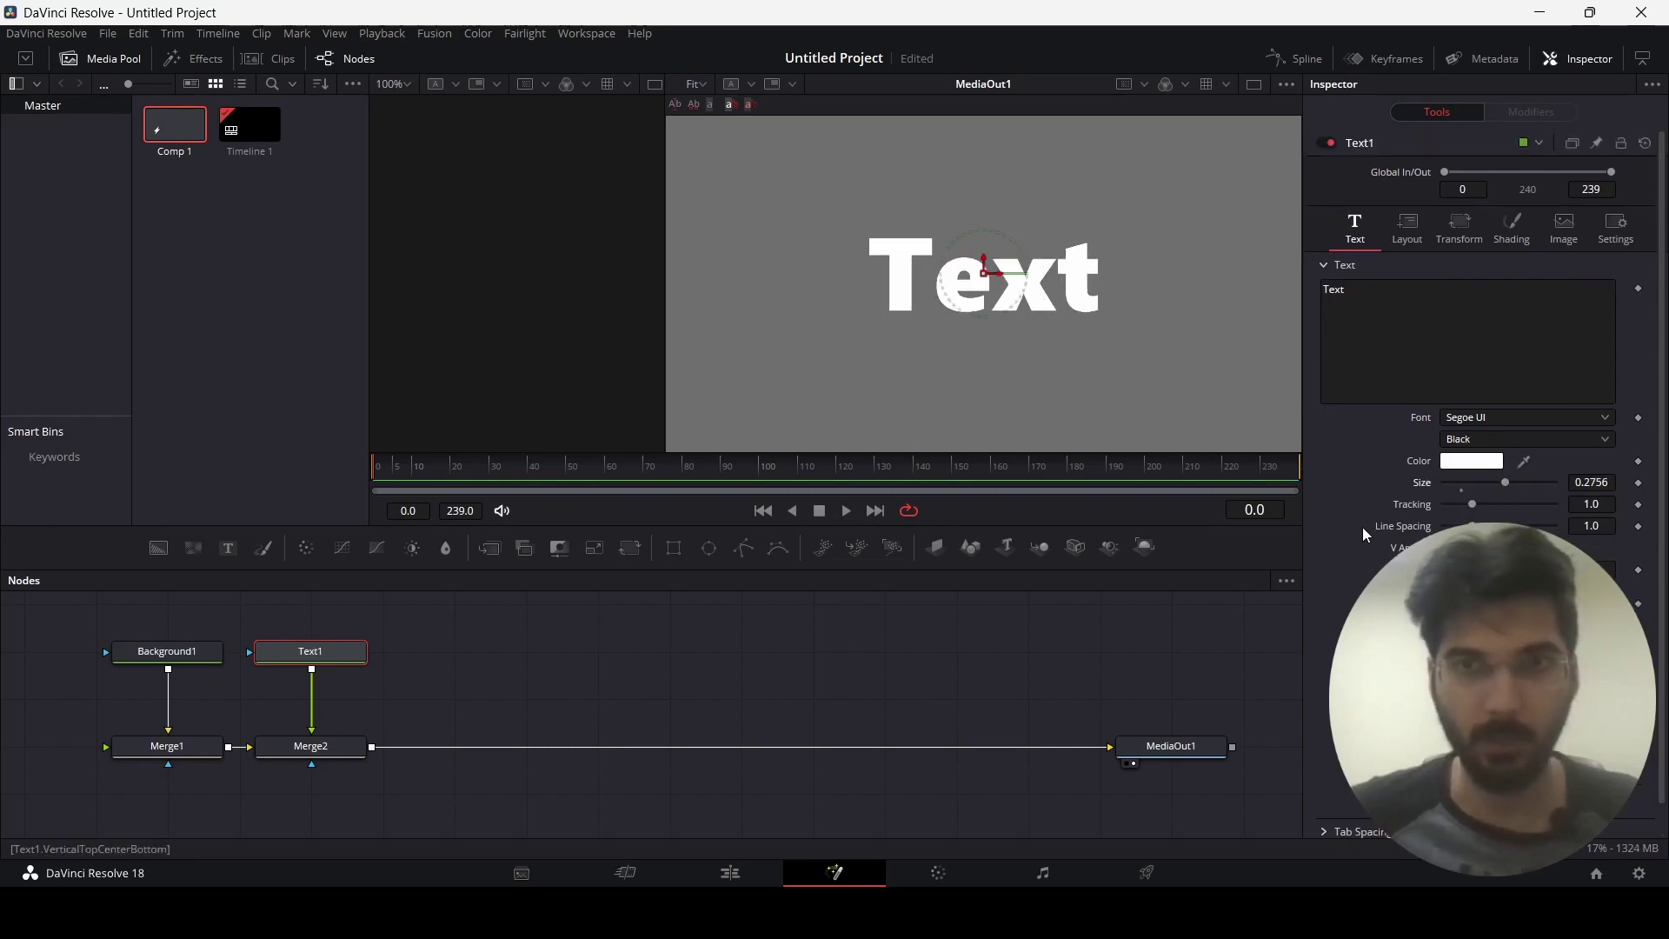
# - Look through the Layout, Transform and Shading settings of the Text1 node
pyautogui.click(1415, 244)
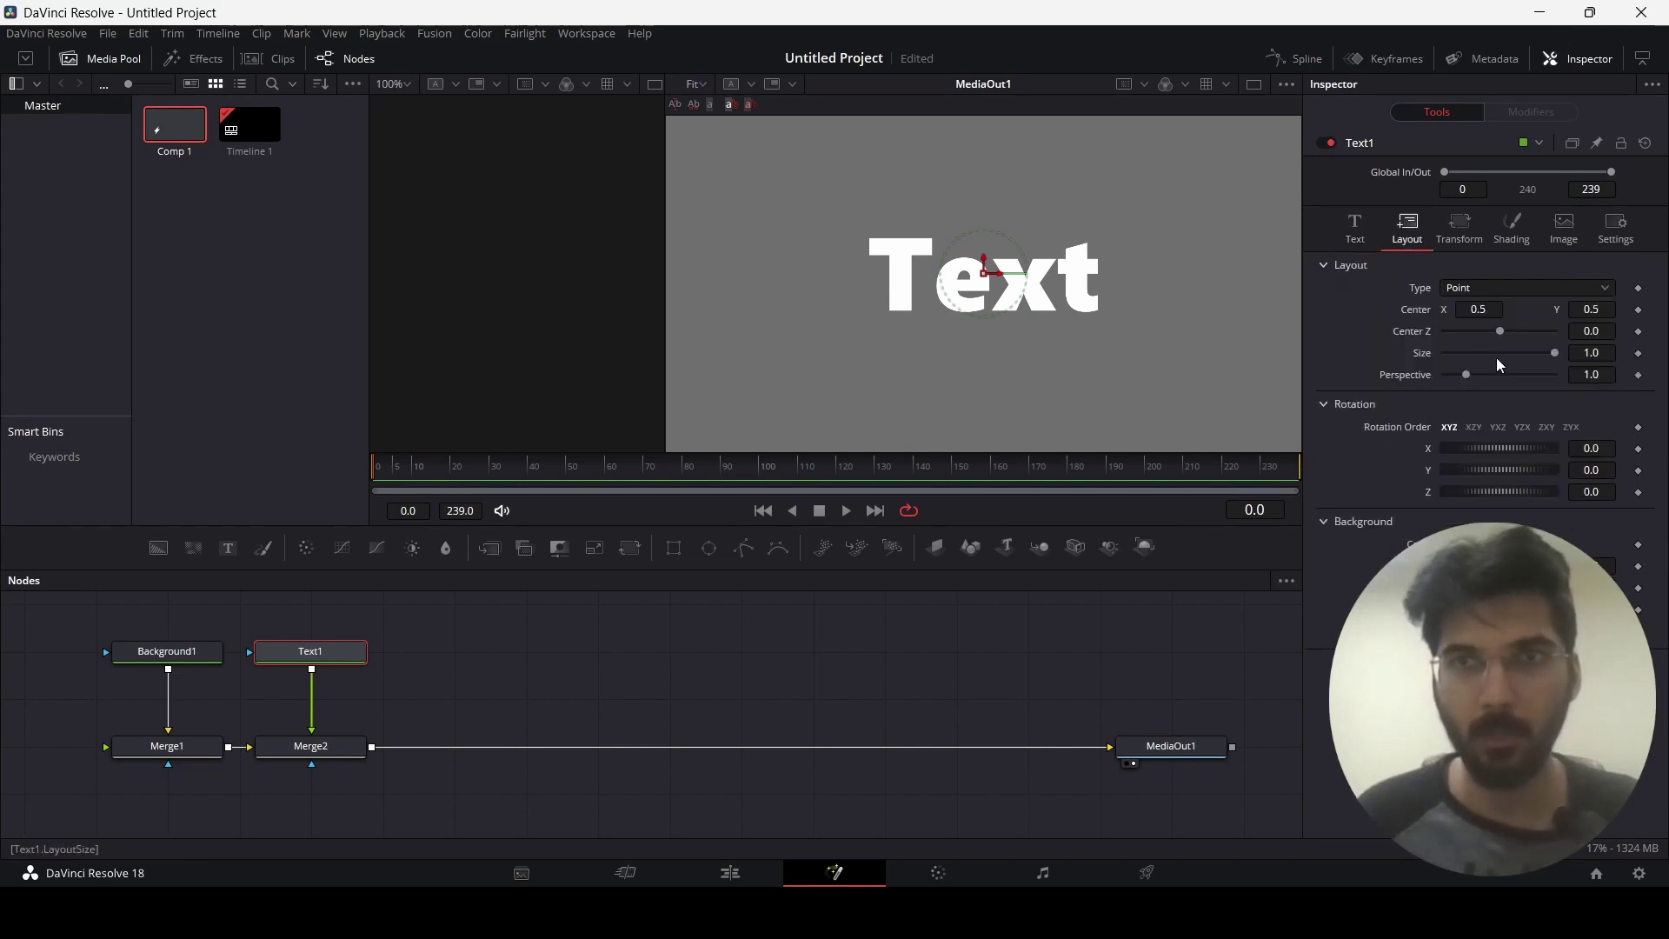
pyautogui.click(1460, 243)
pyautogui.click(1514, 230)
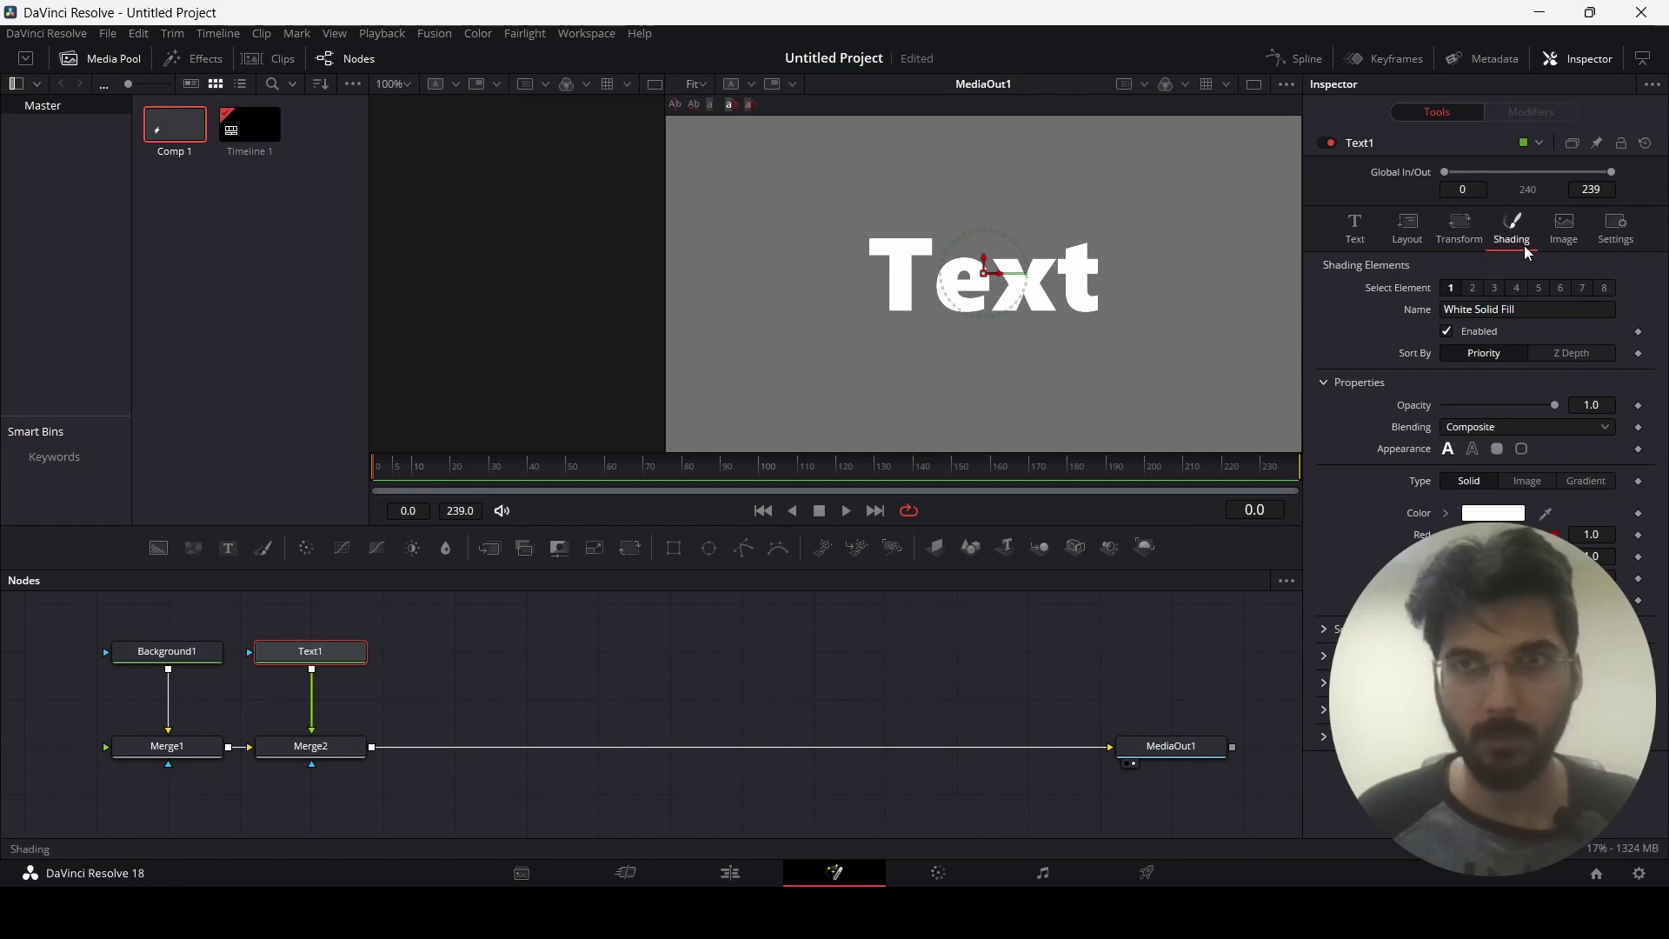
pyautogui.moveTo(1553, 406)
pyautogui.mouseDown()
pyautogui.moveTo(1446, 413)
pyautogui.moveTo(1580, 412)
pyautogui.mouseUp()
pyautogui.click(1356, 227)
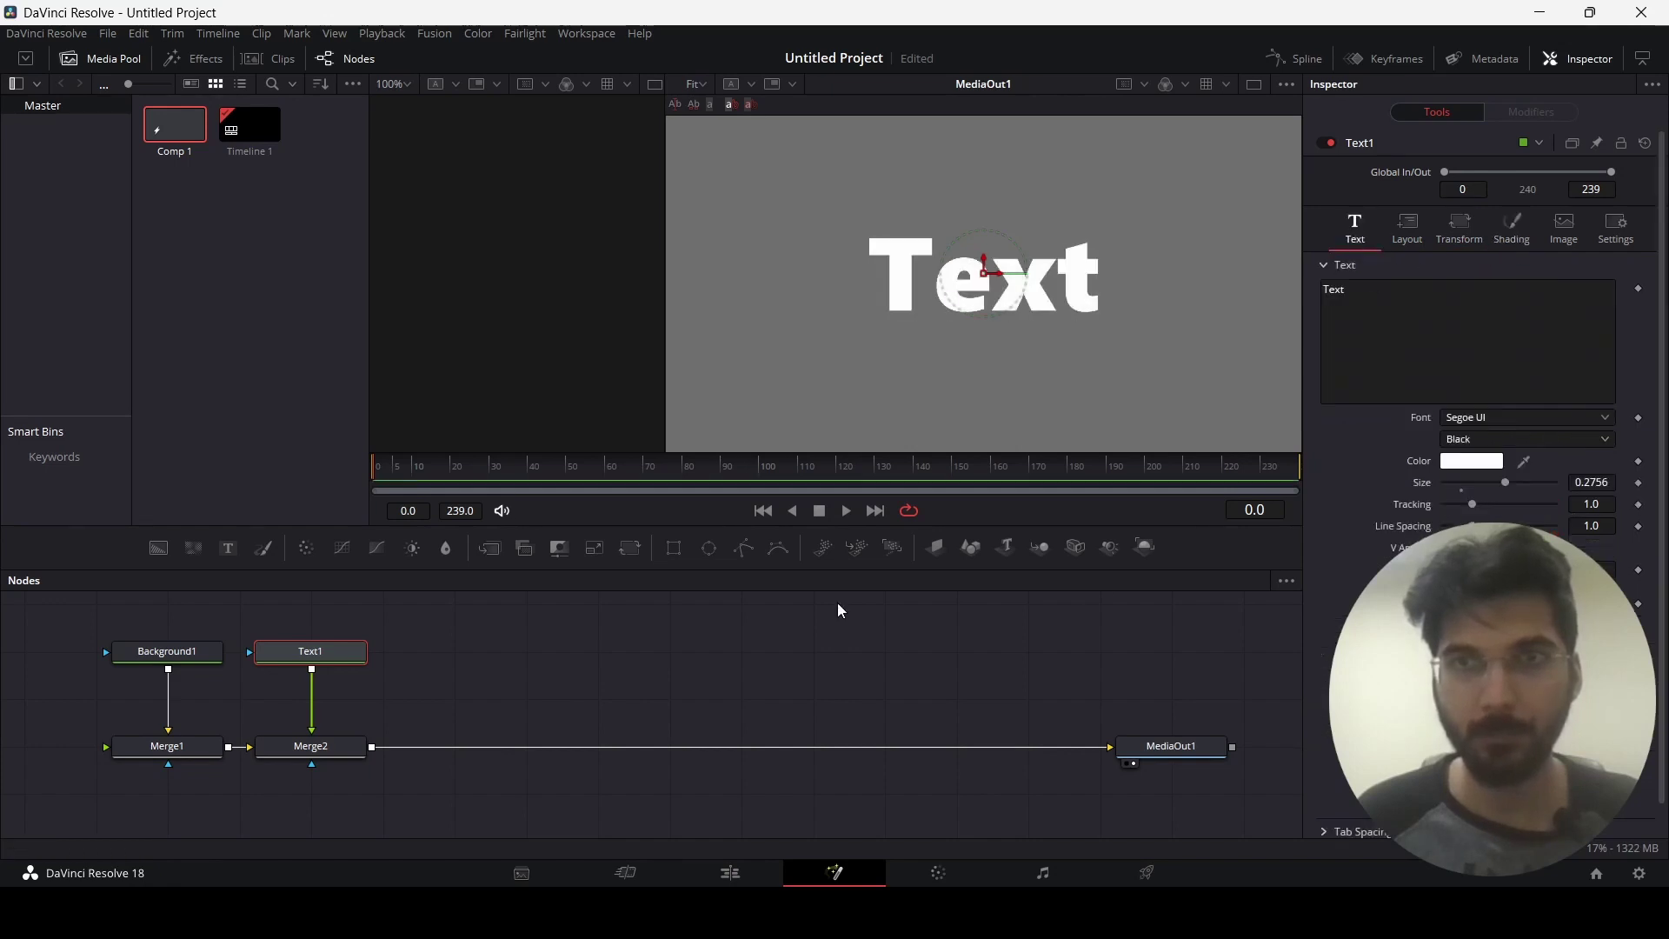
# - Add a Rectangle mask above Text1, connect it to Text1's mask input, and set its width to 0.417 and height to 0.299
pyautogui.click(652, 676)
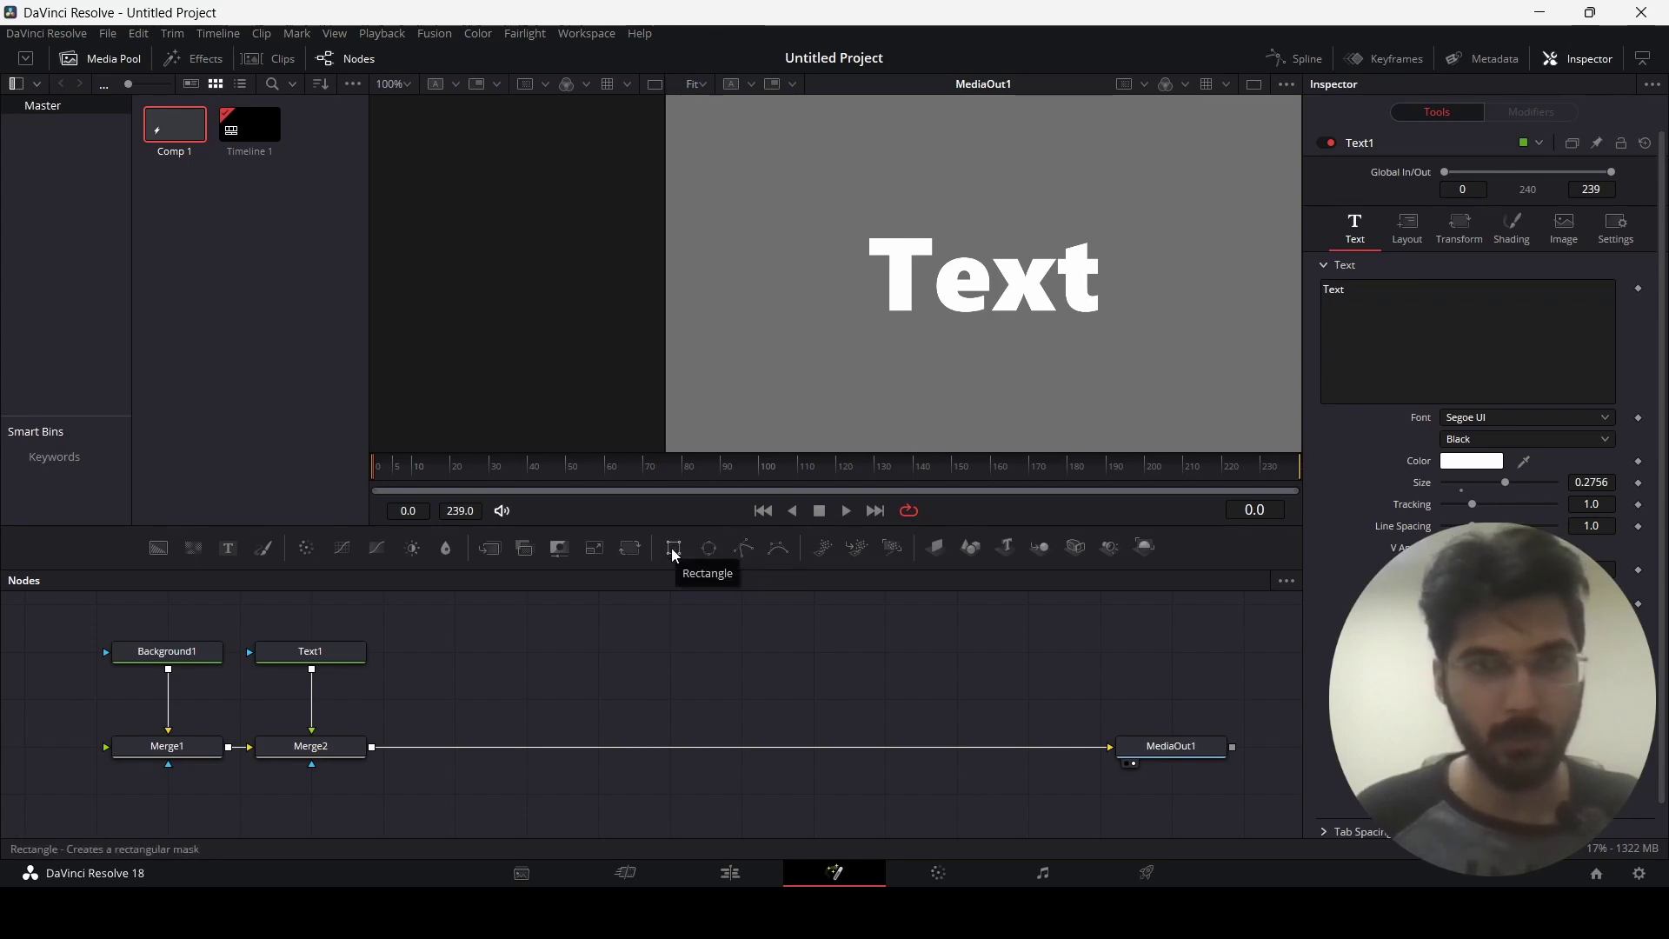
pyautogui.moveTo(671, 549); pyautogui.dragTo(314, 629)
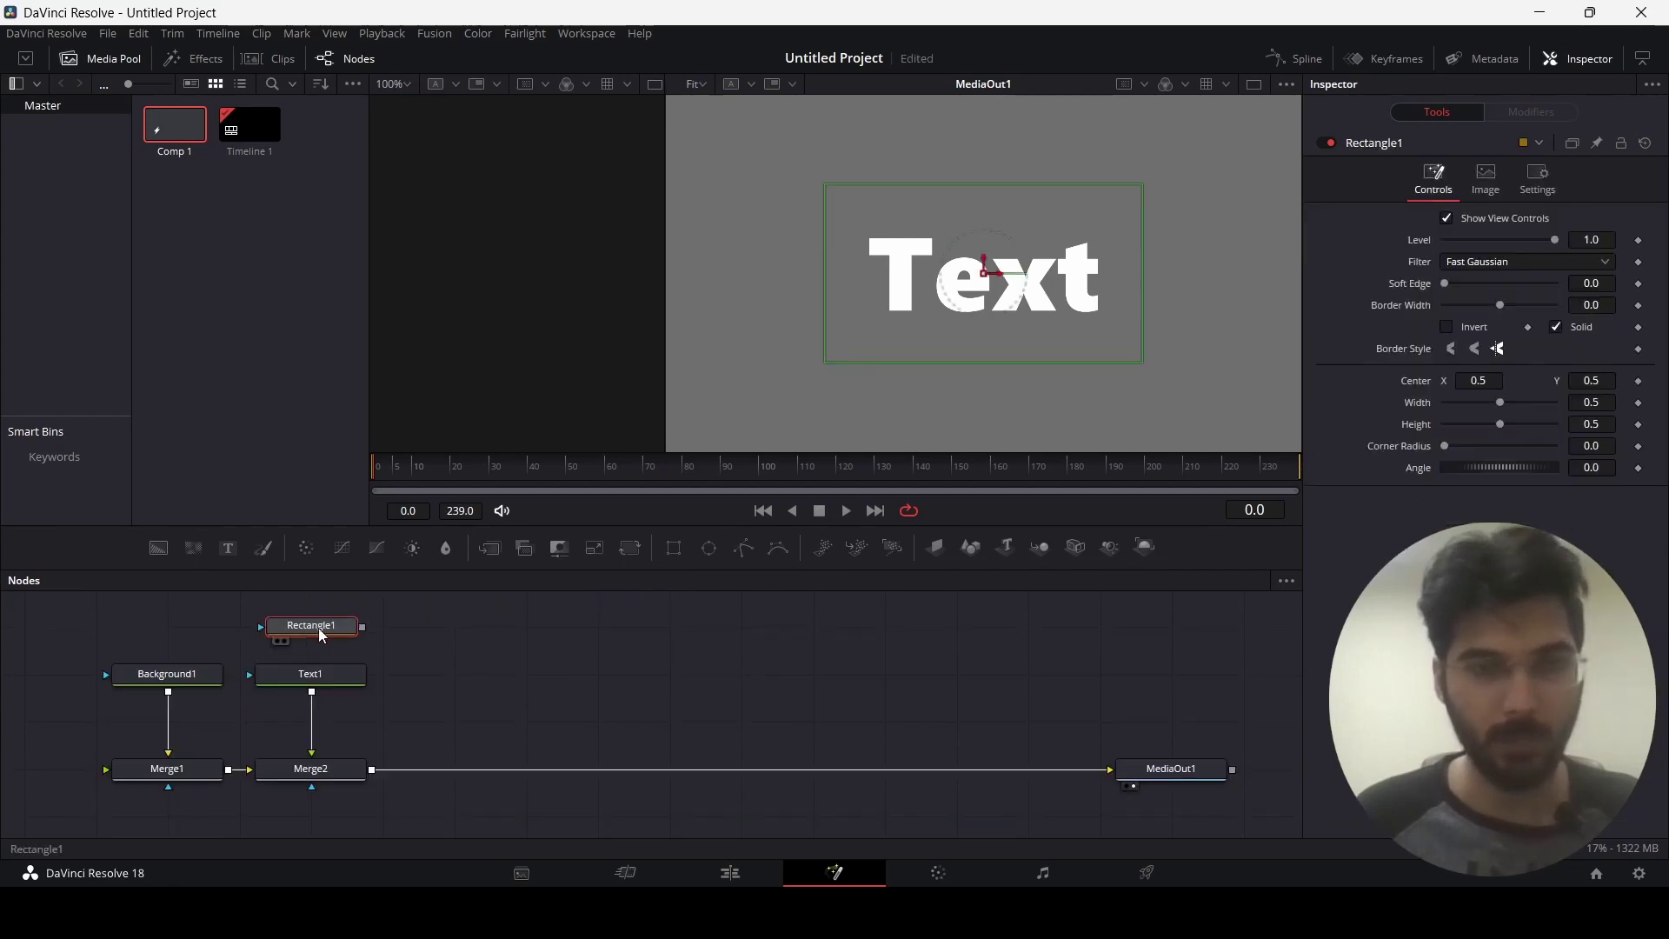
pyautogui.moveTo(364, 627); pyautogui.dragTo(316, 680)
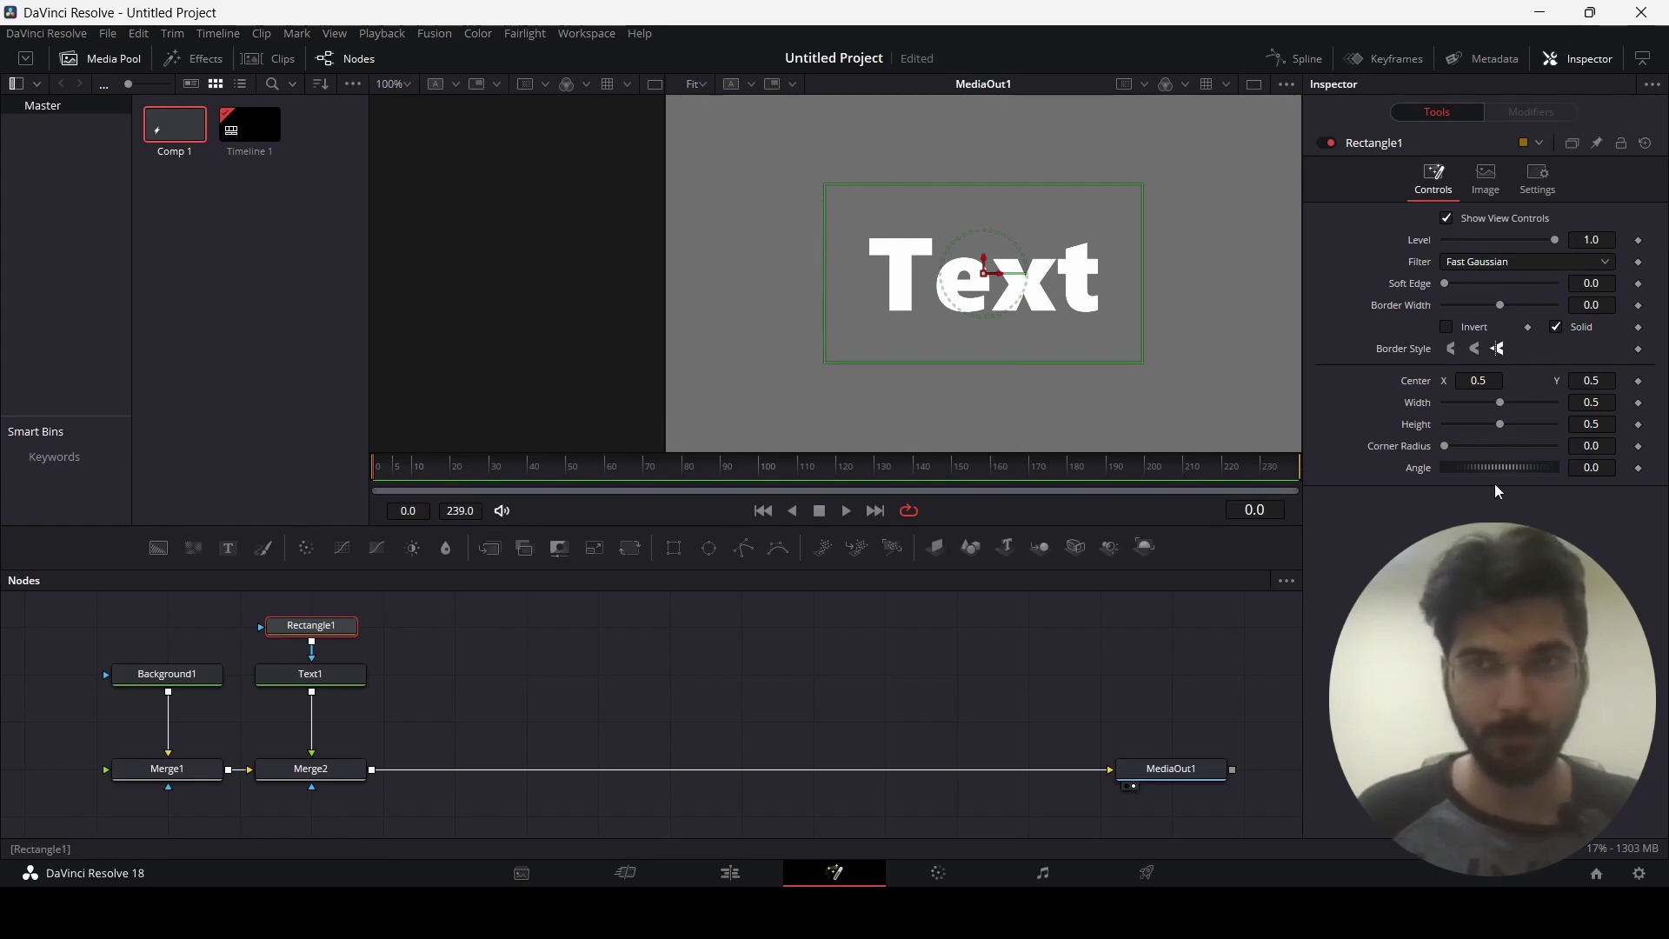
pyautogui.moveTo(1498, 404); pyautogui.dragTo(1488, 405)
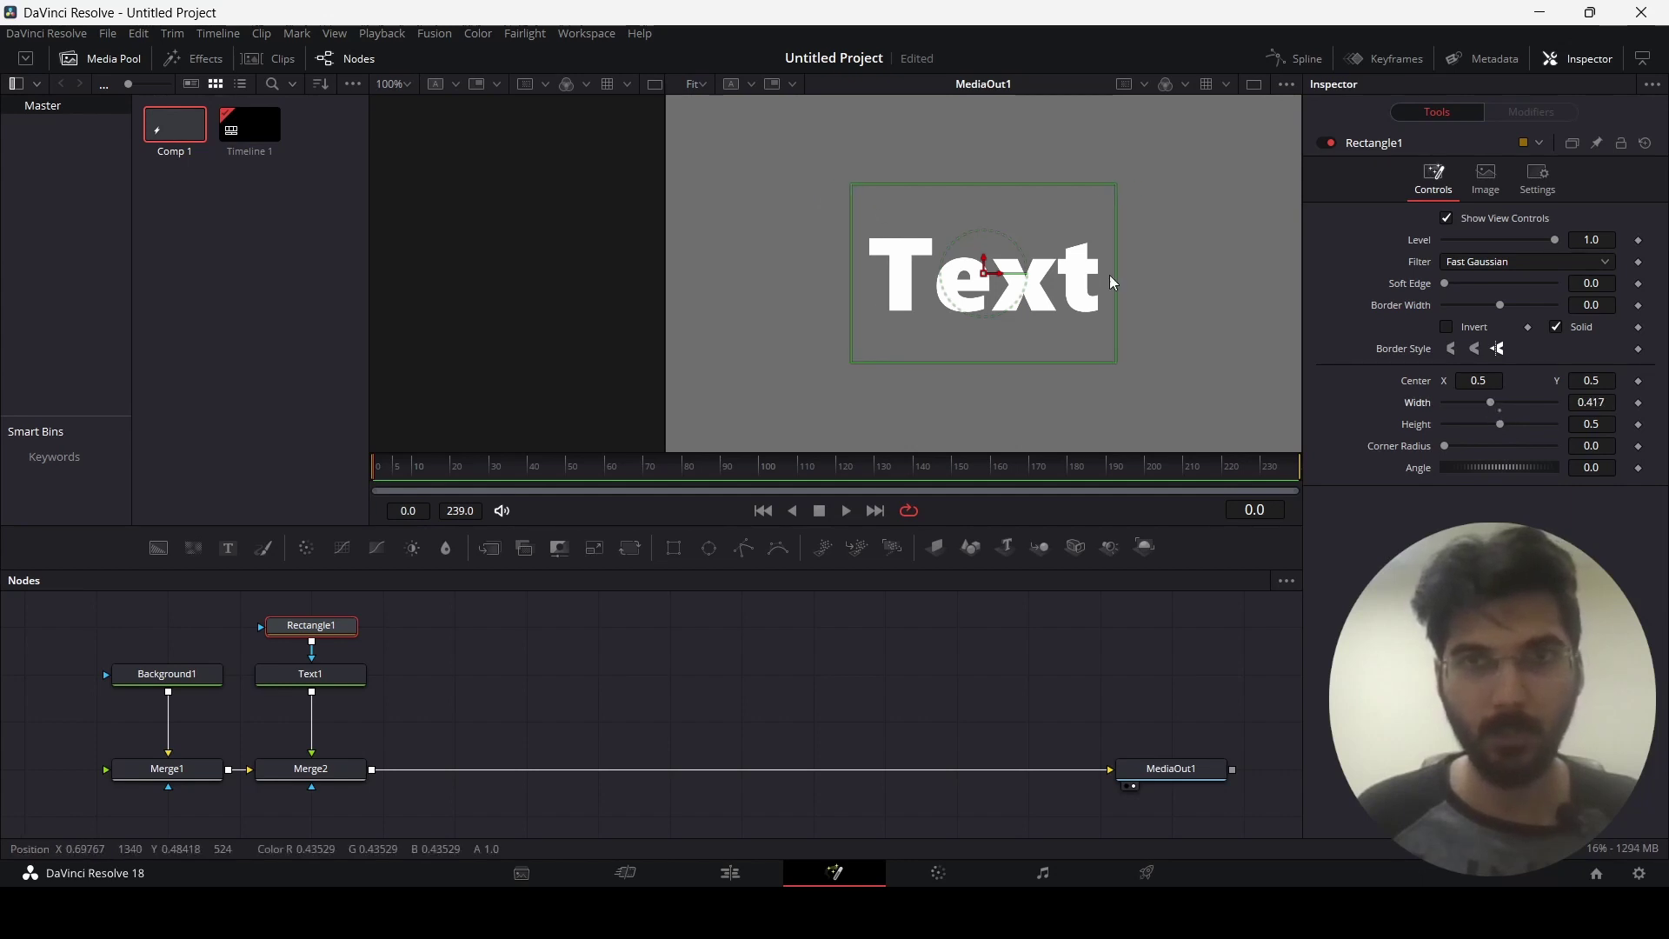
pyautogui.moveTo(1499, 426); pyautogui.dragTo(1366, 454)
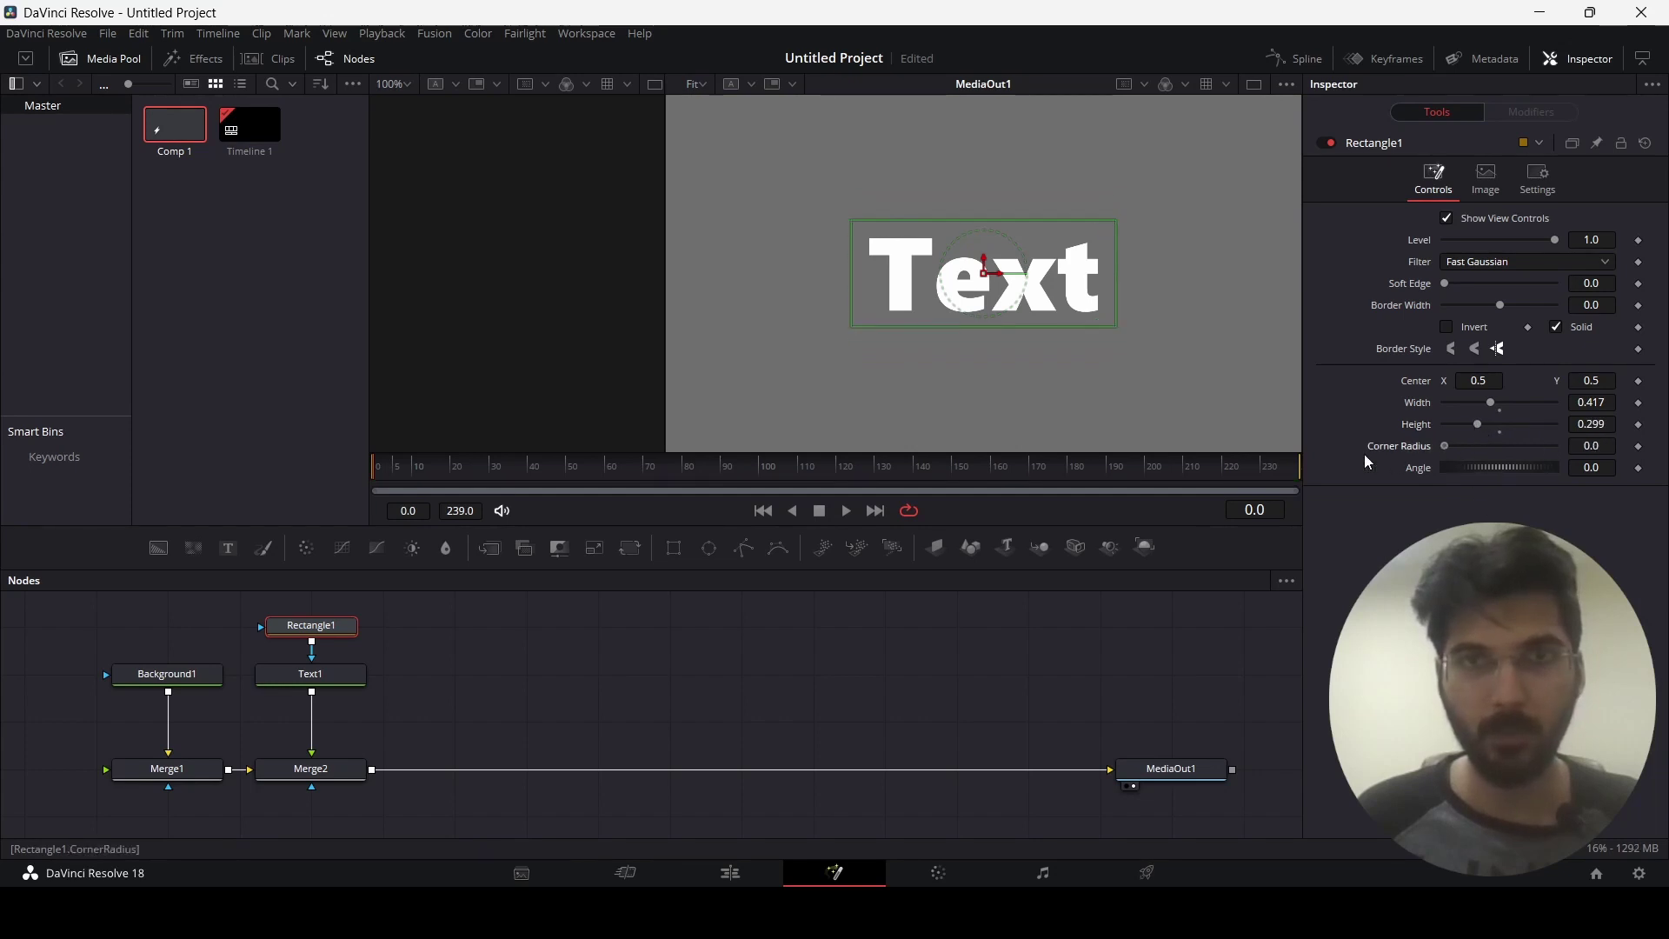
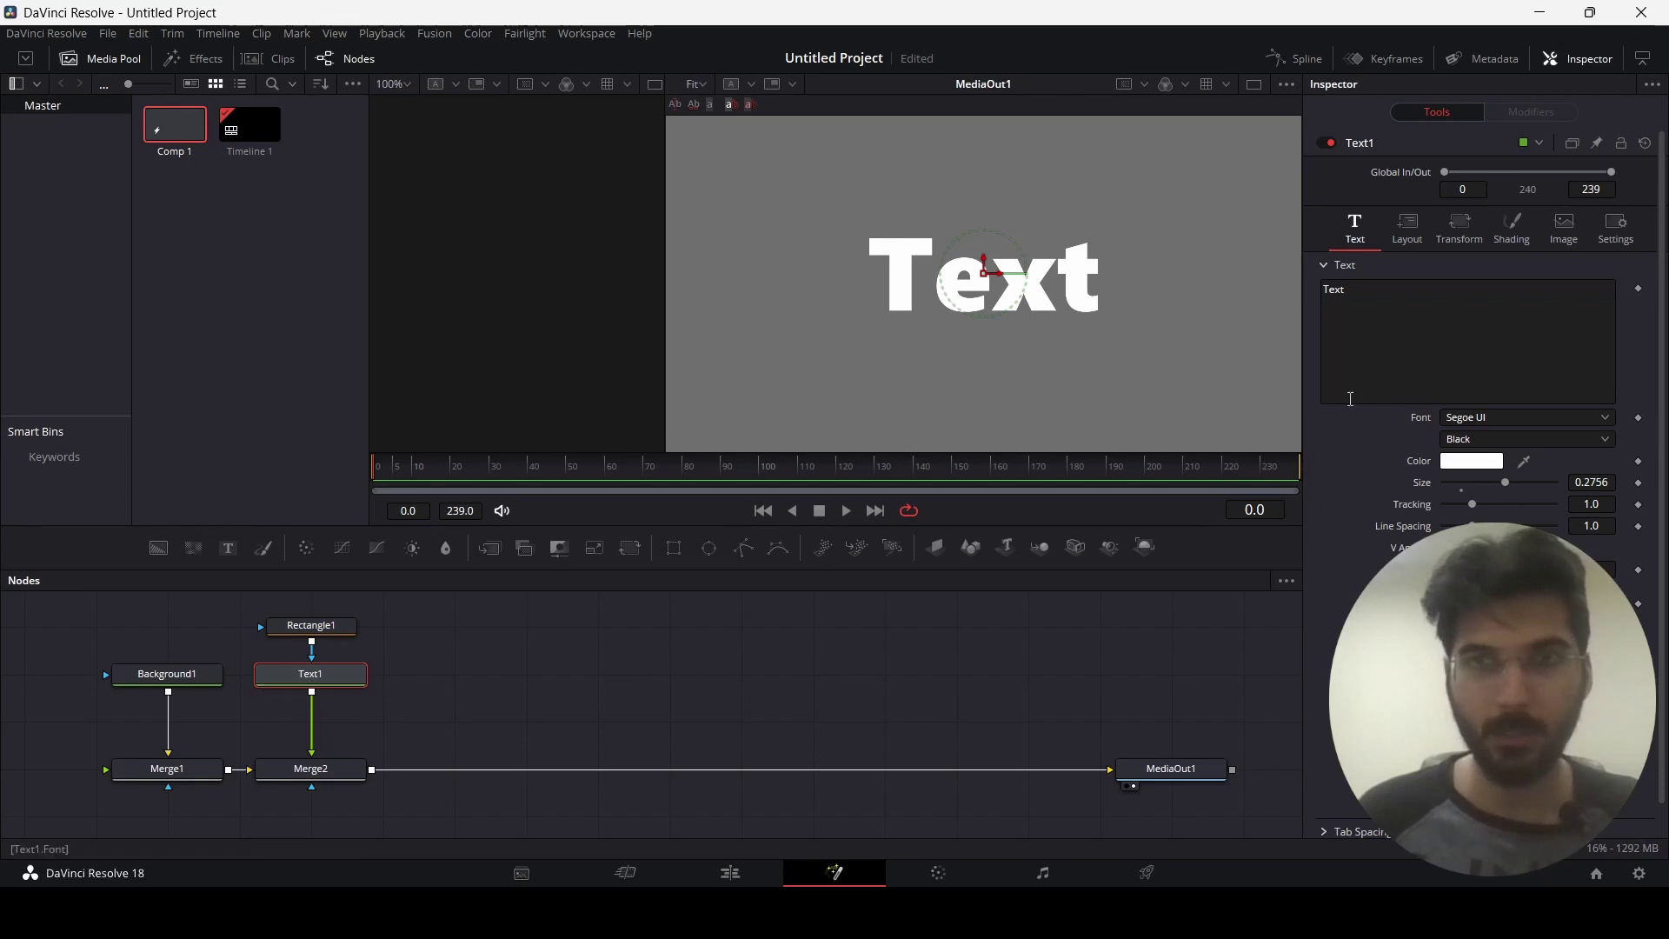
# - Save the project and add a keyframe on Text1's layout Center at frame 40
pyautogui.click(1411, 237)
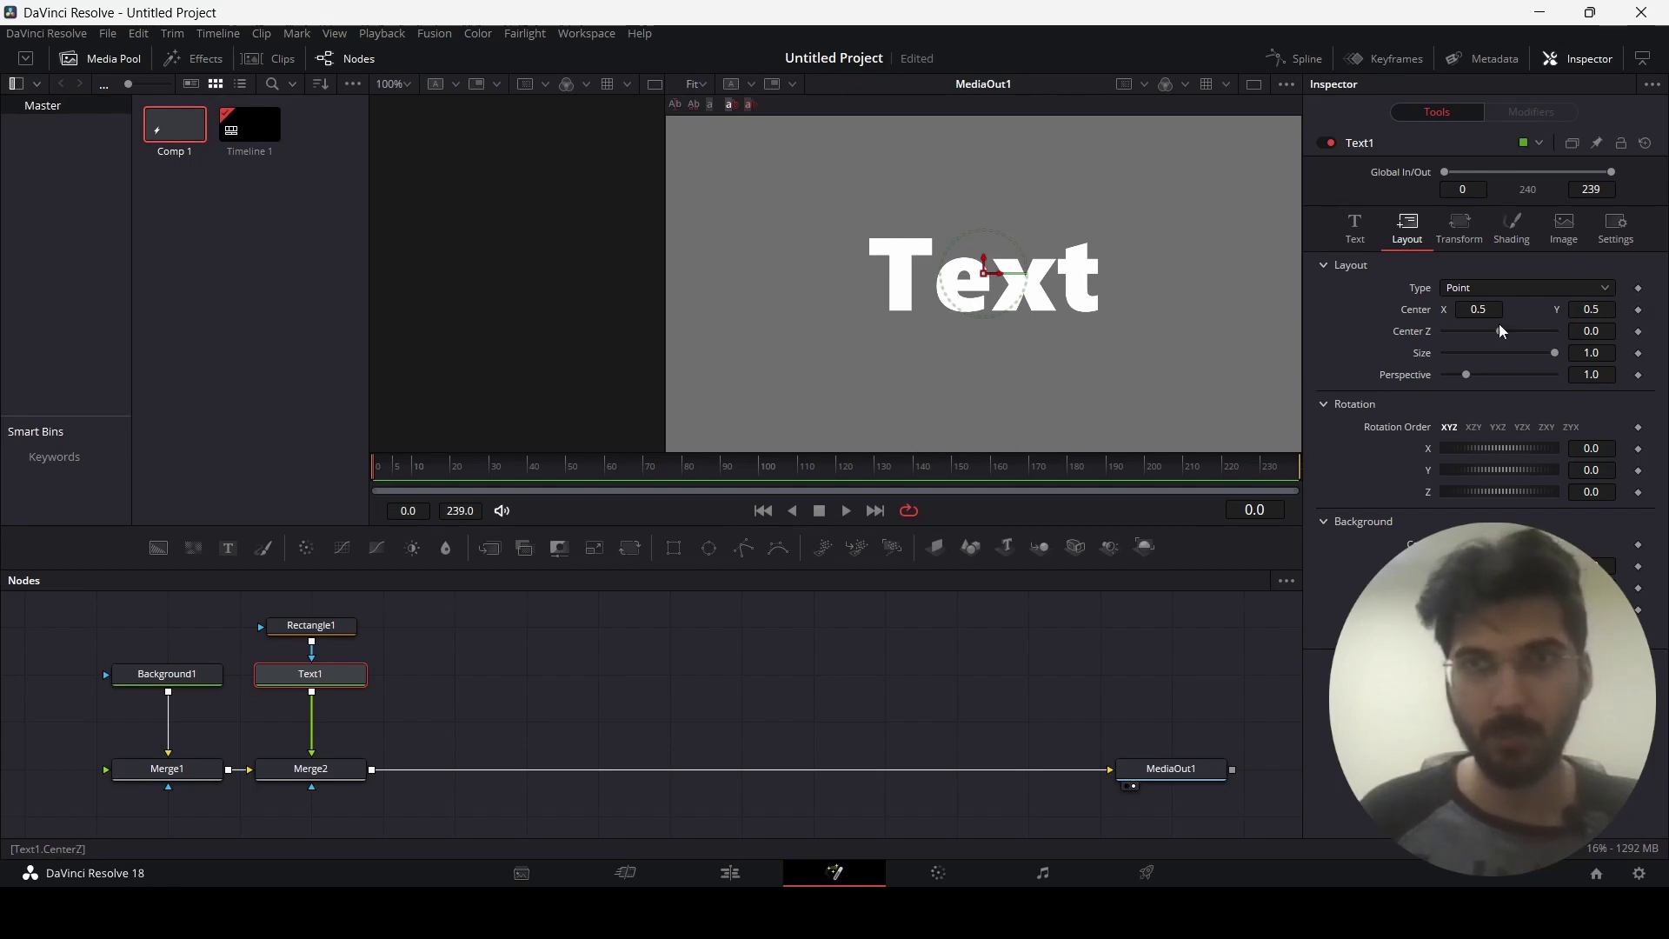
pyautogui.hotkey('ctrl', 's')
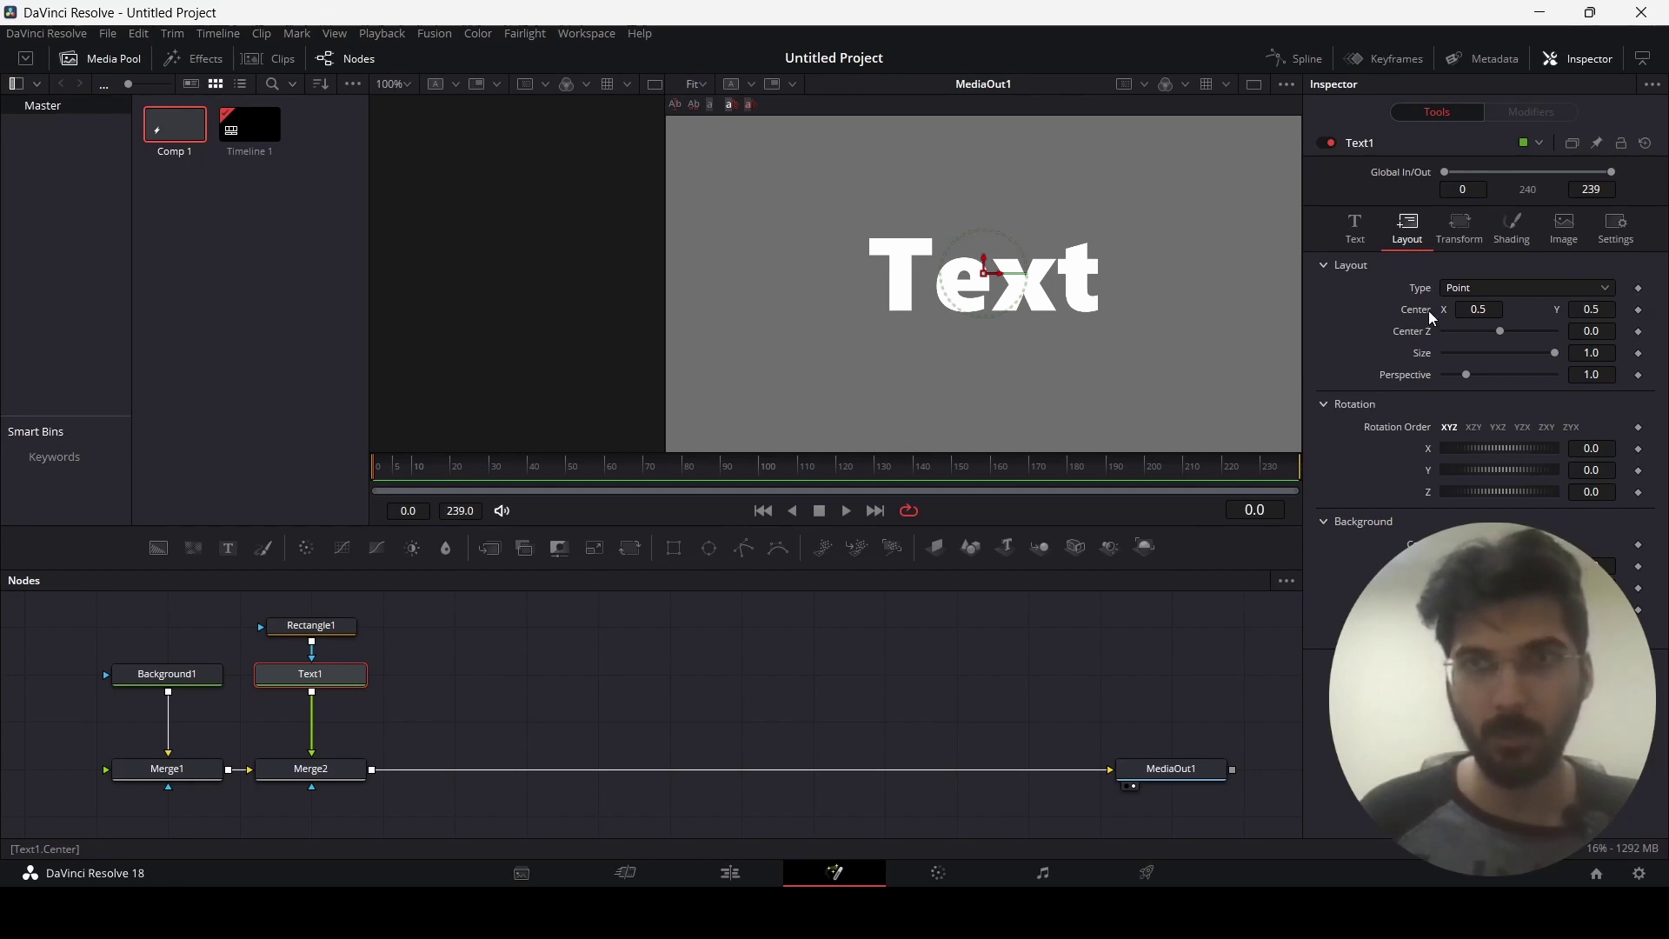
pyautogui.click(1636, 316)
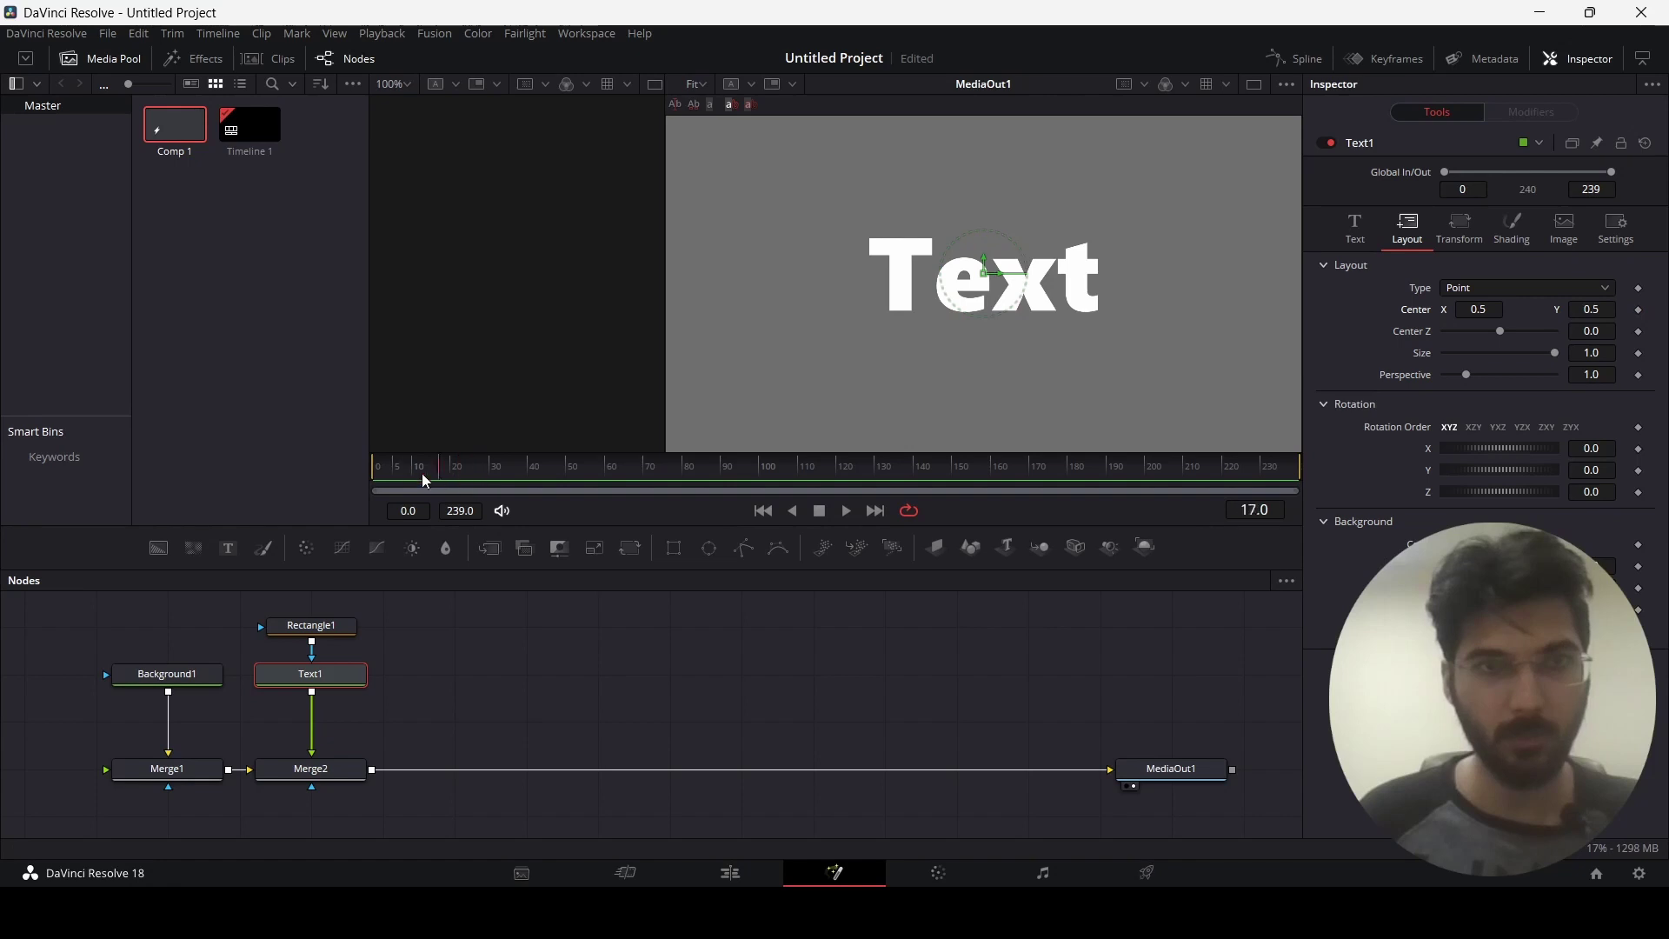
pyautogui.moveTo(554, 474); pyautogui.dragTo(489, 483)
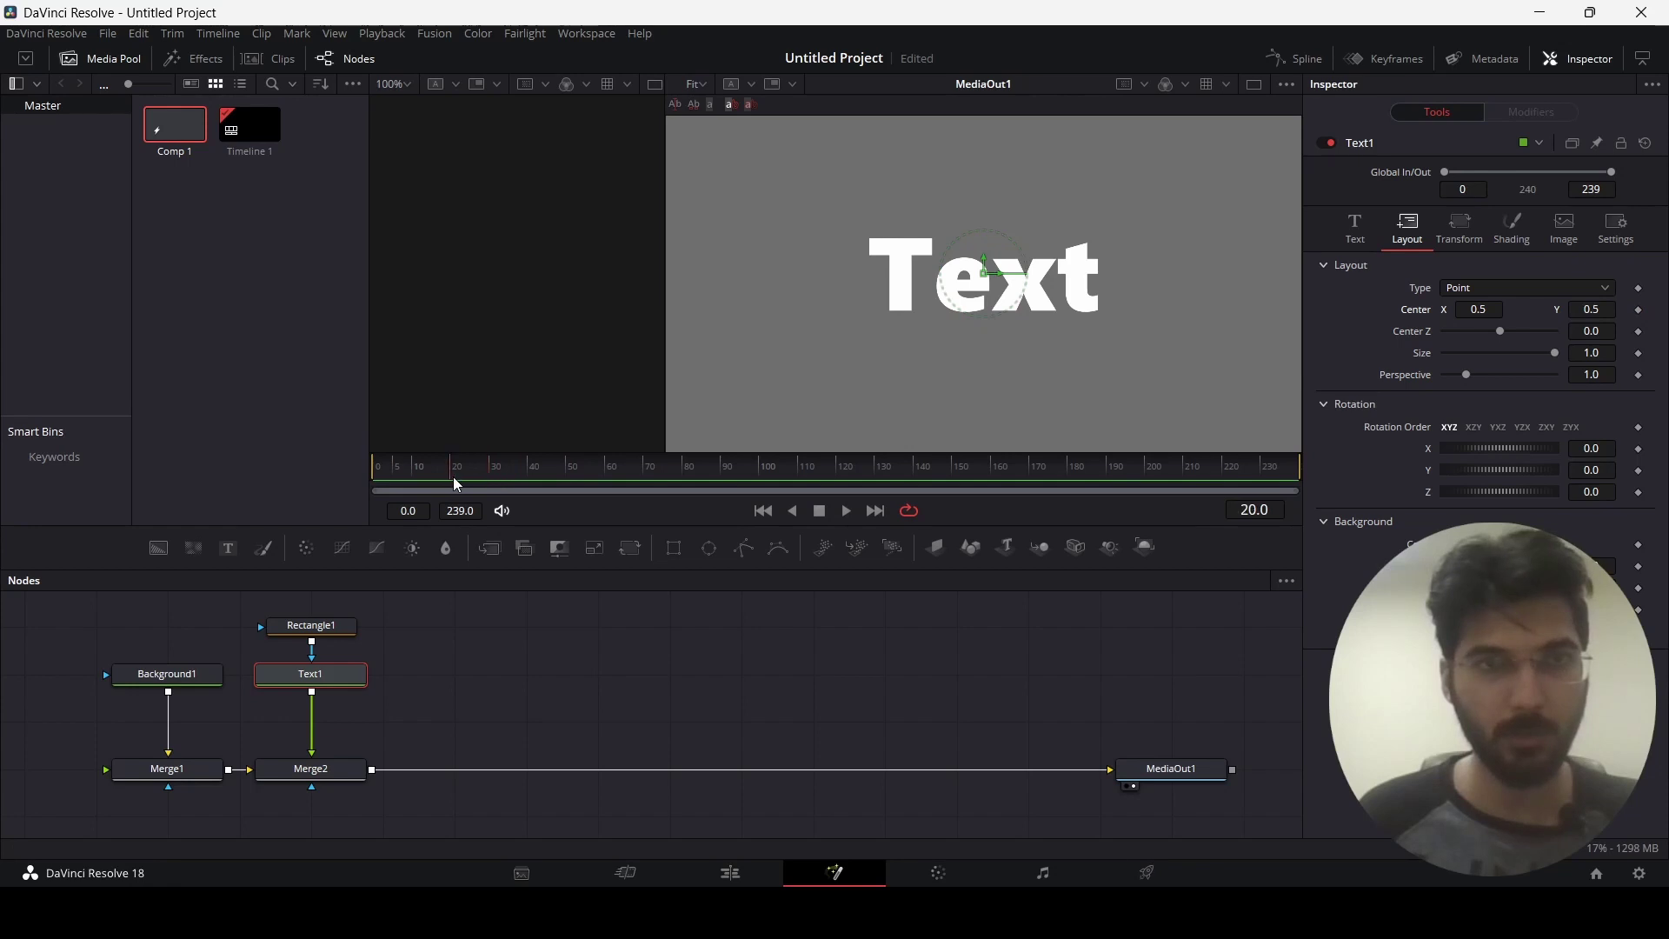
pyautogui.moveTo(459, 470); pyautogui.dragTo(531, 472)
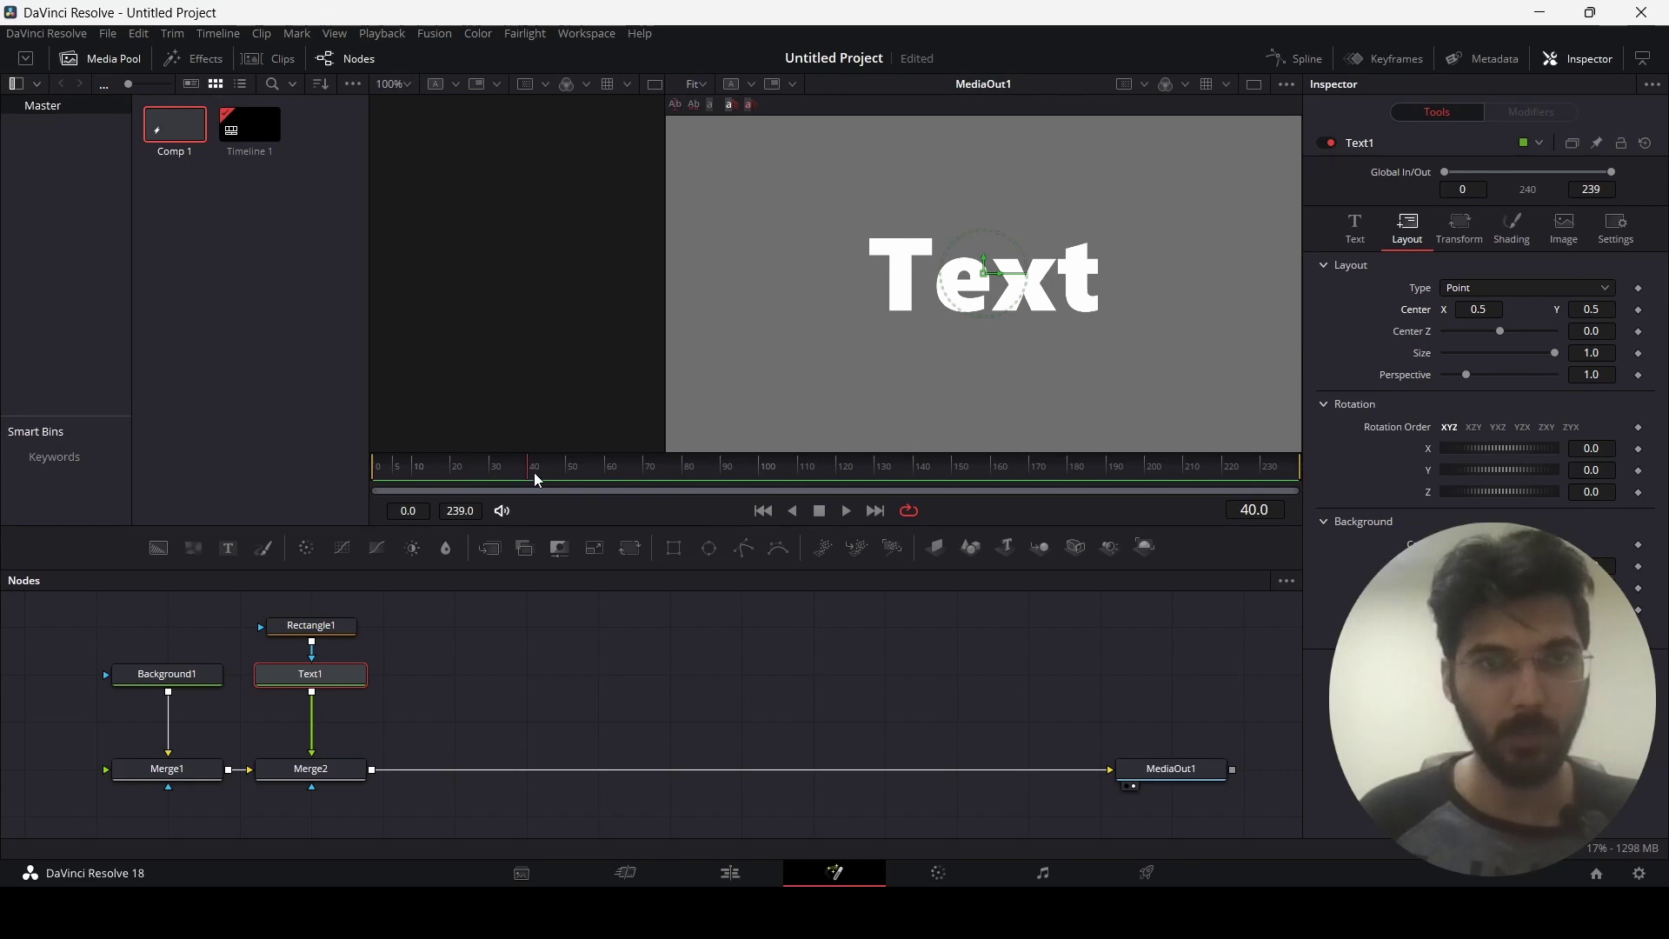
pyautogui.click(1639, 311)
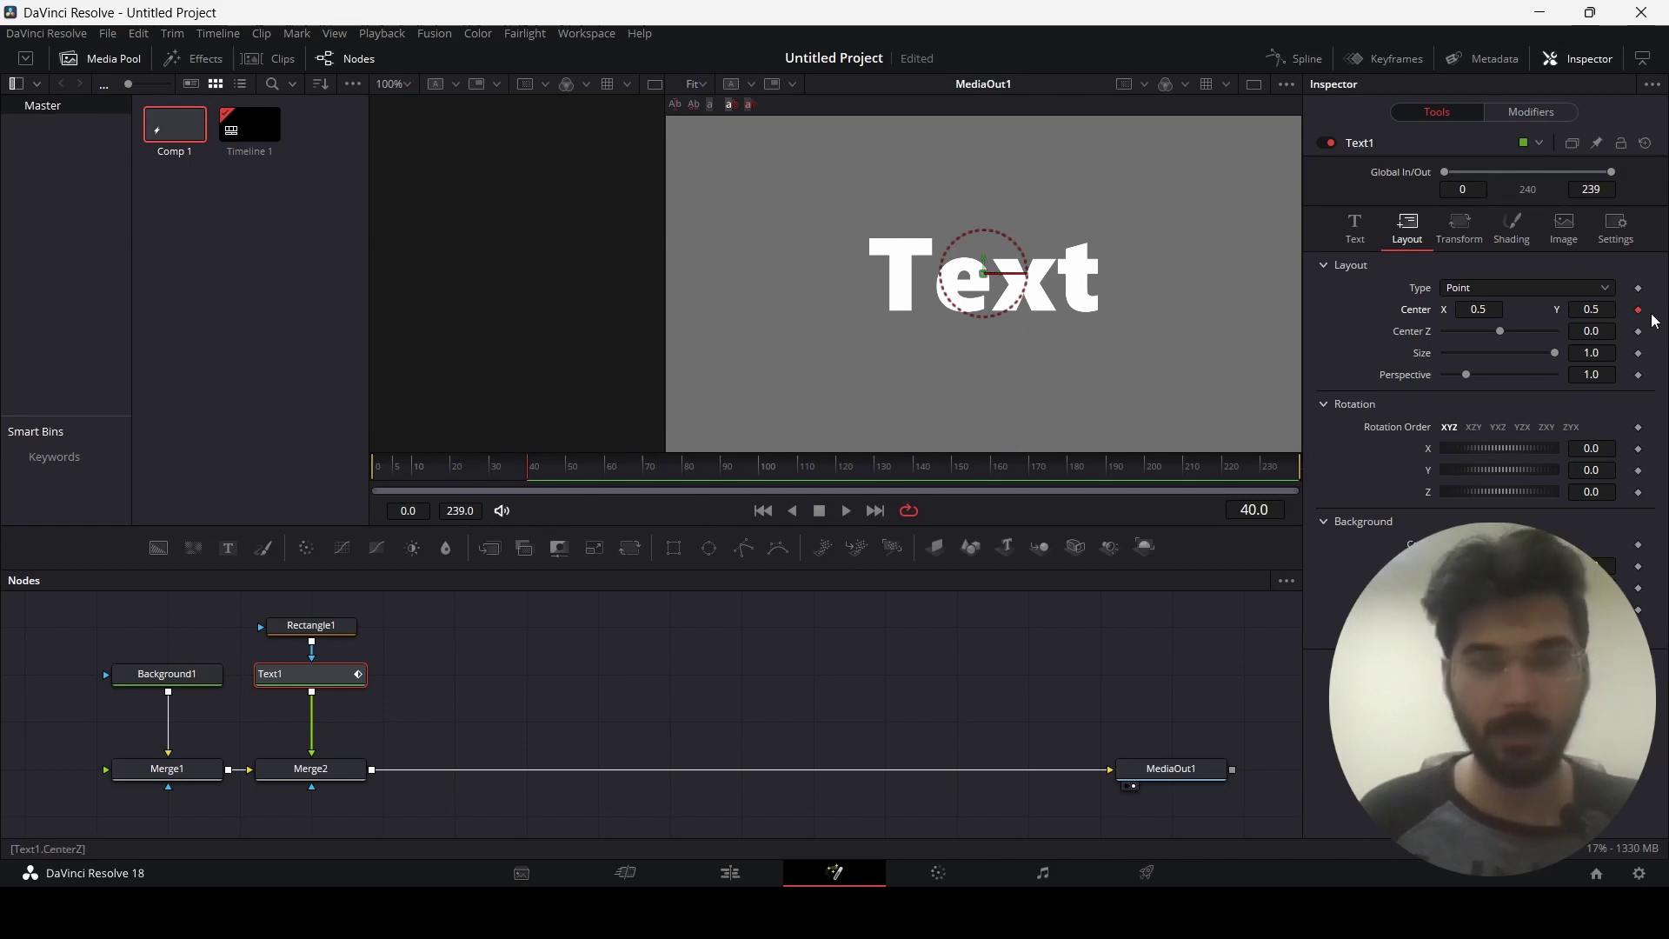
# - Set Text1's layout Center X to 0.087 at frame 0 and play back the animation
pyautogui.moveTo(524, 471); pyautogui.dragTo(508, 473)
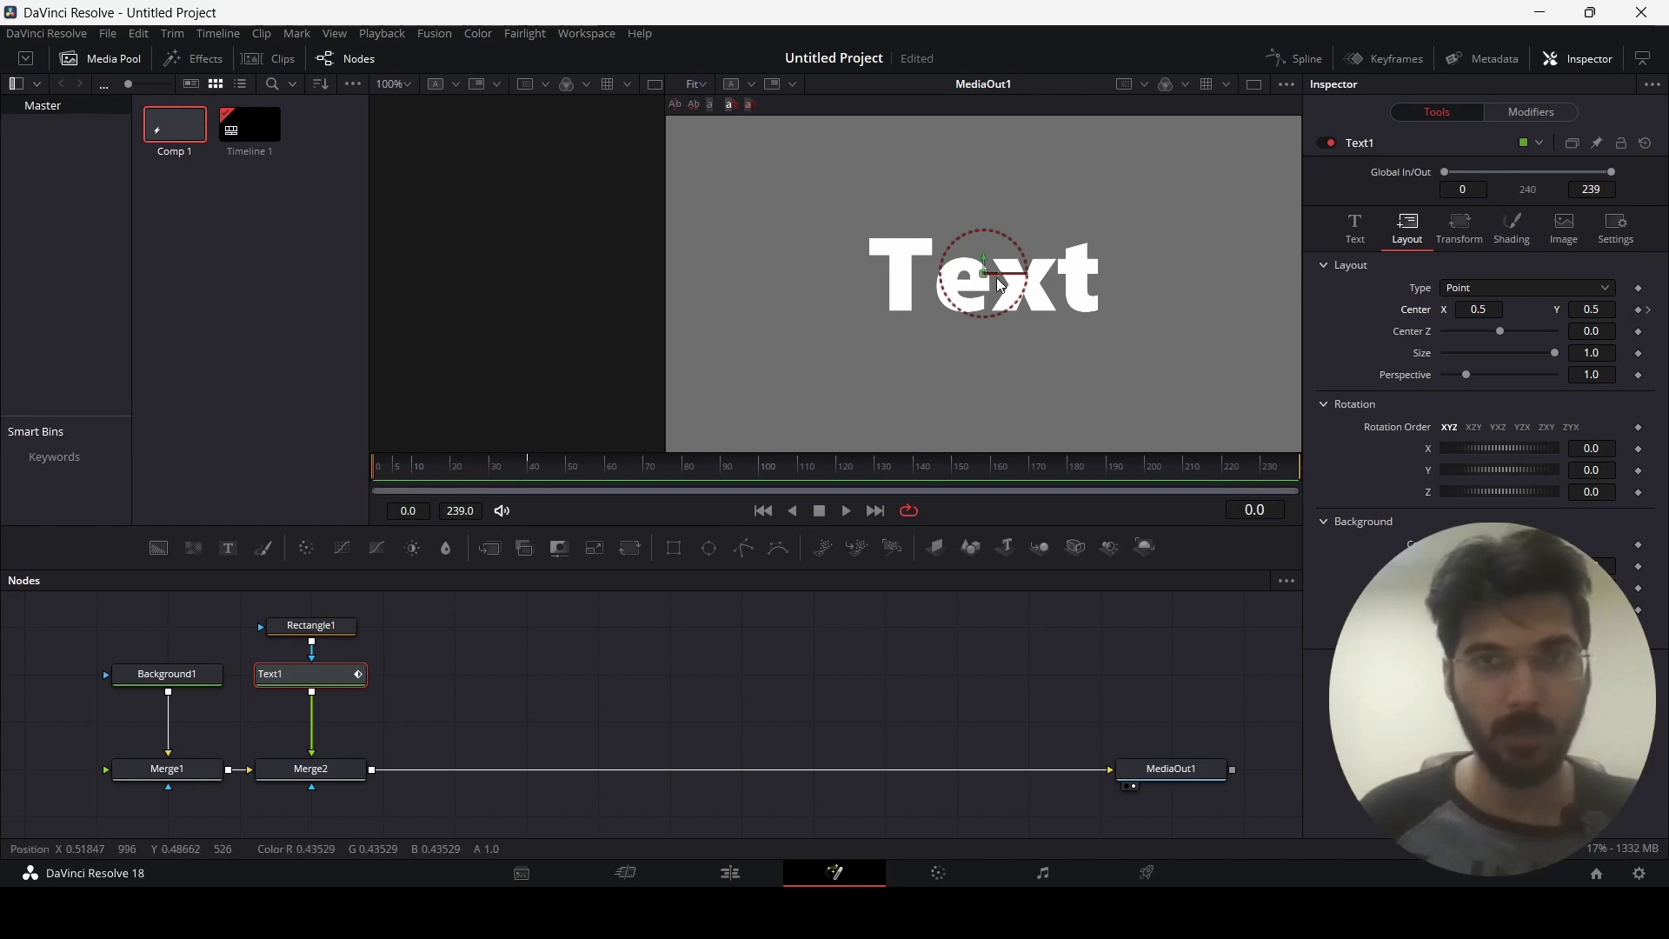
pyautogui.moveTo(1482, 311); pyautogui.dragTo(1308, 310)
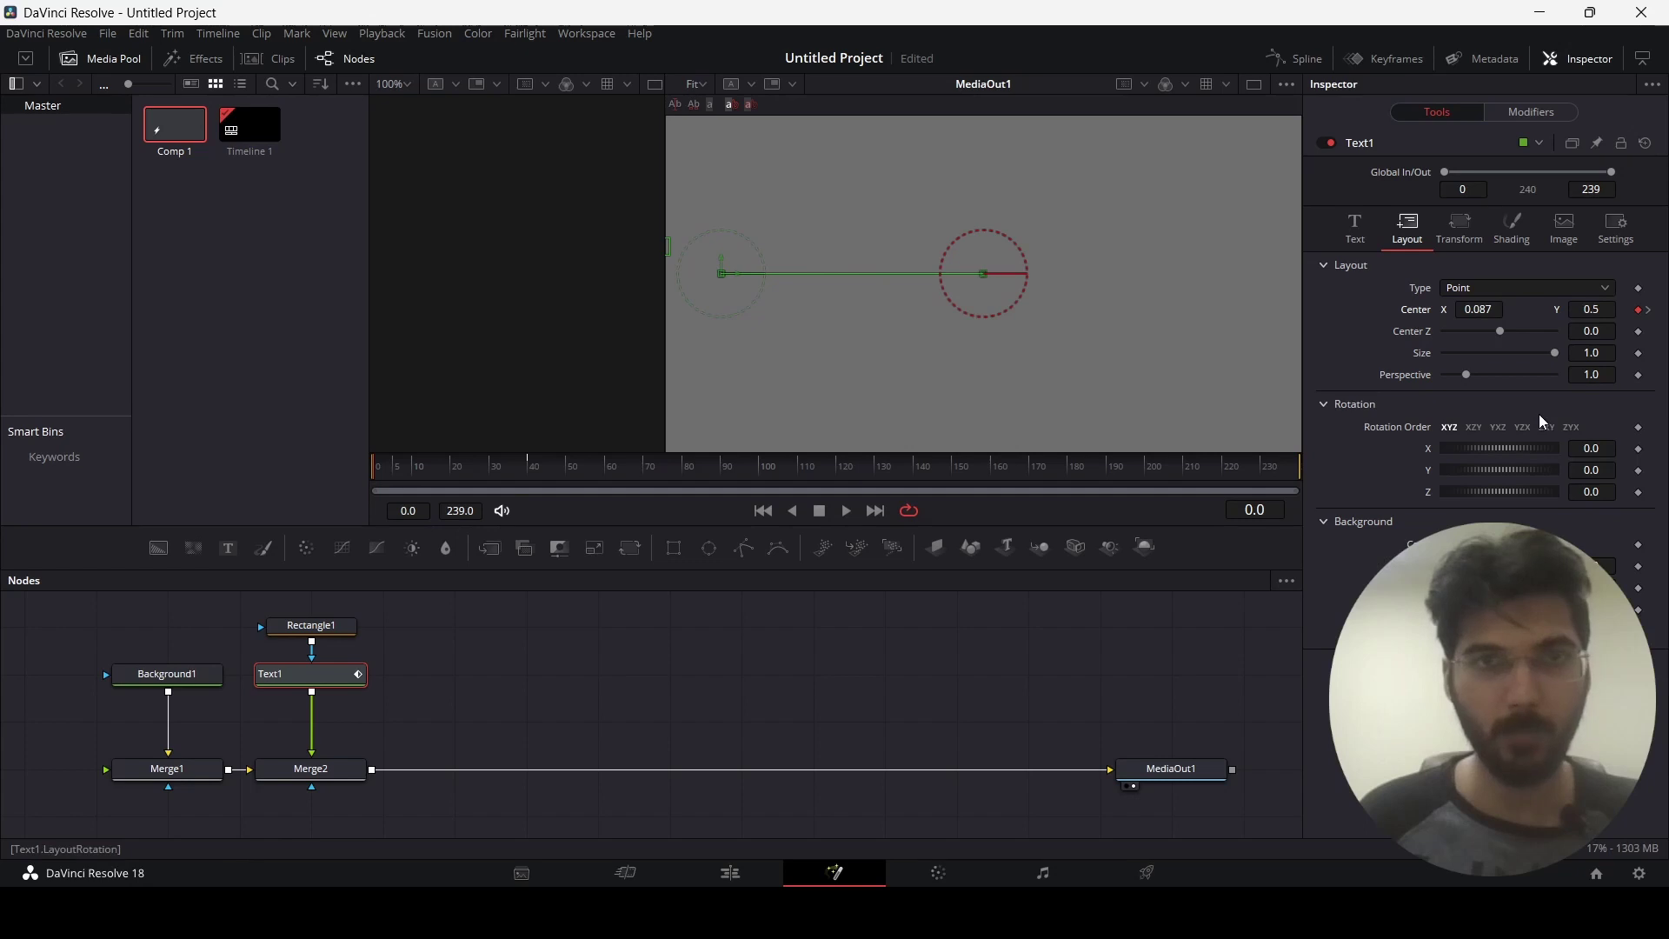
pyautogui.click(792, 665)
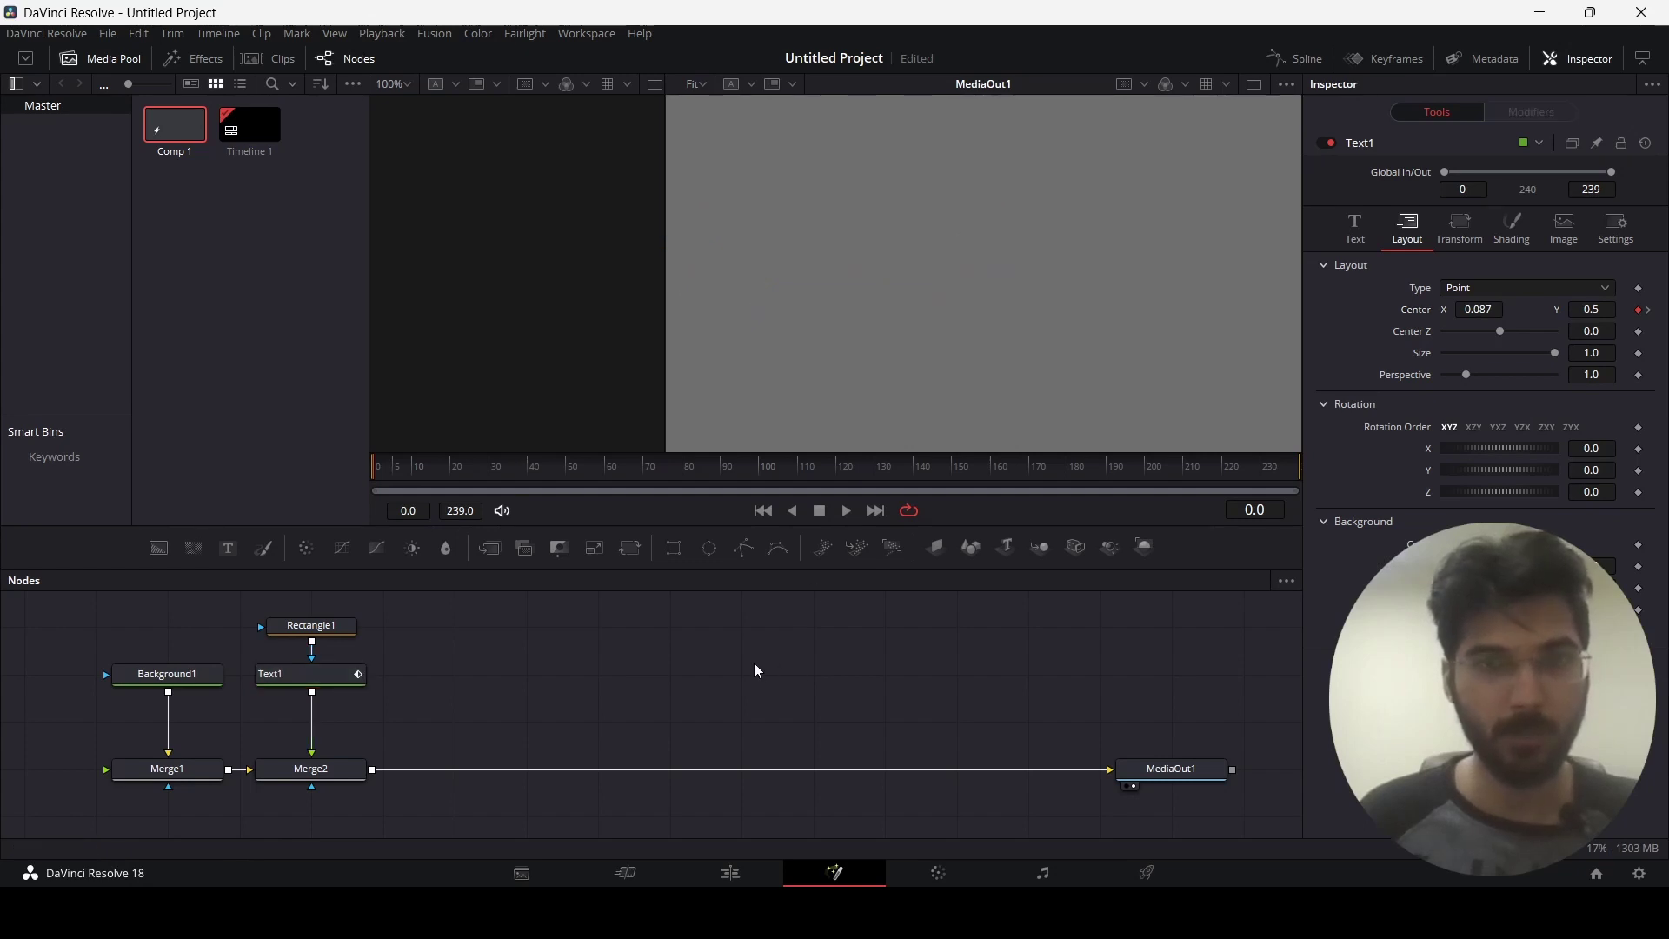
pyautogui.press('space')
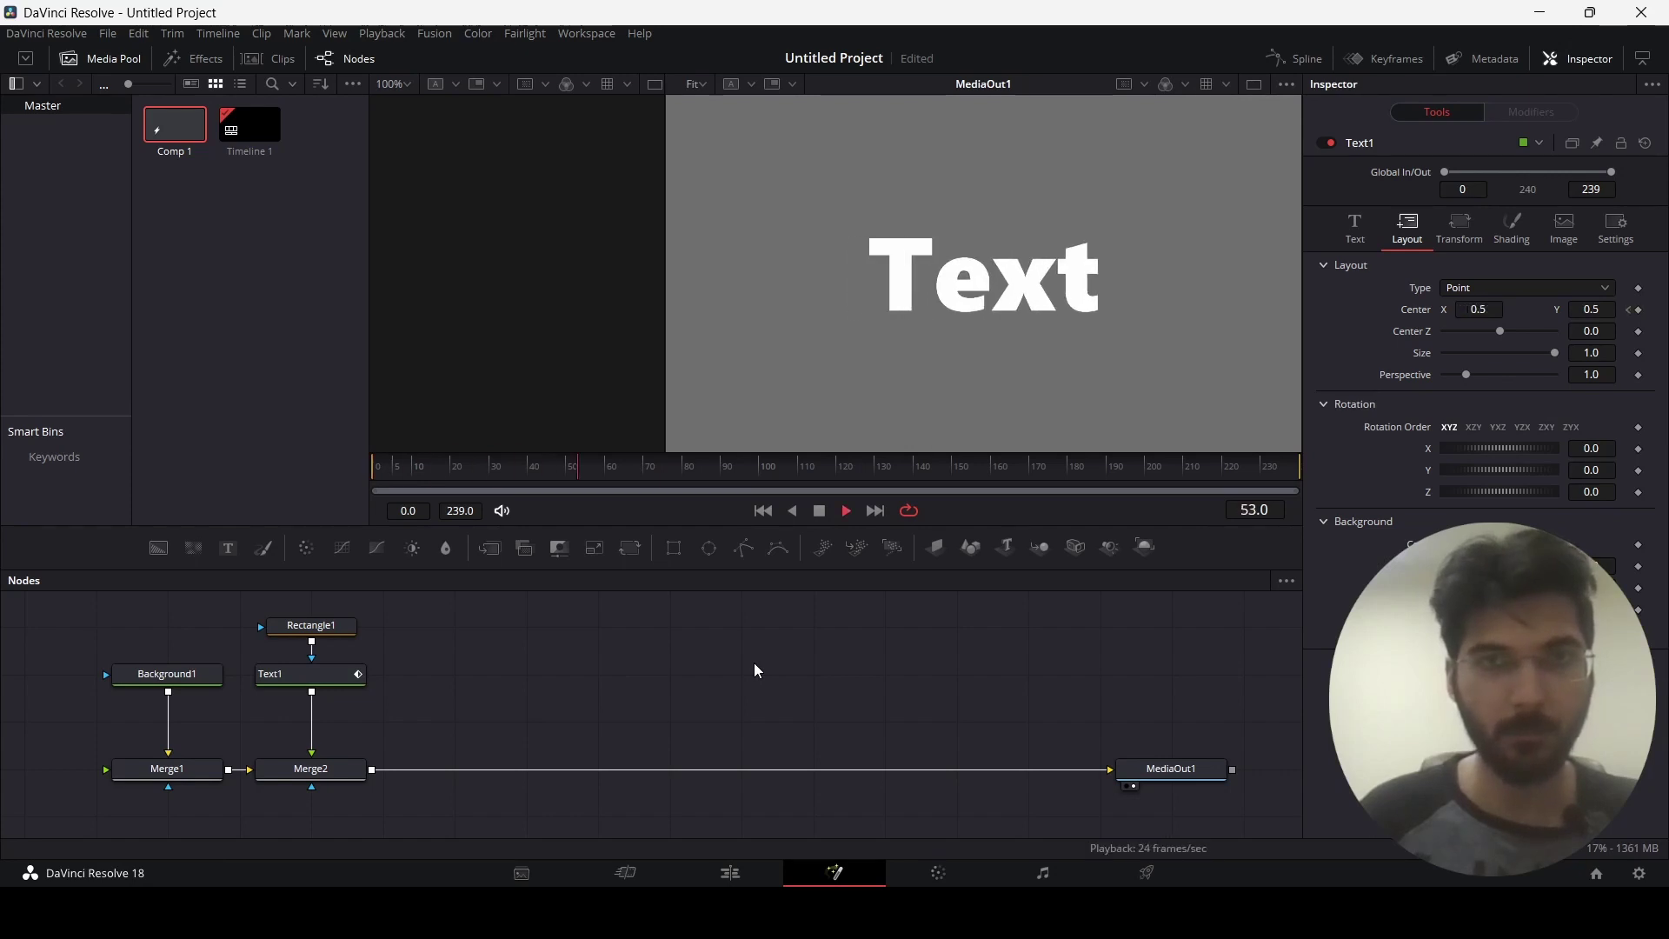
# - Stop playback, select Text1, and show its Layout Center Displacement curve in the Spline editor, fitted to the view
pyautogui.press('space')
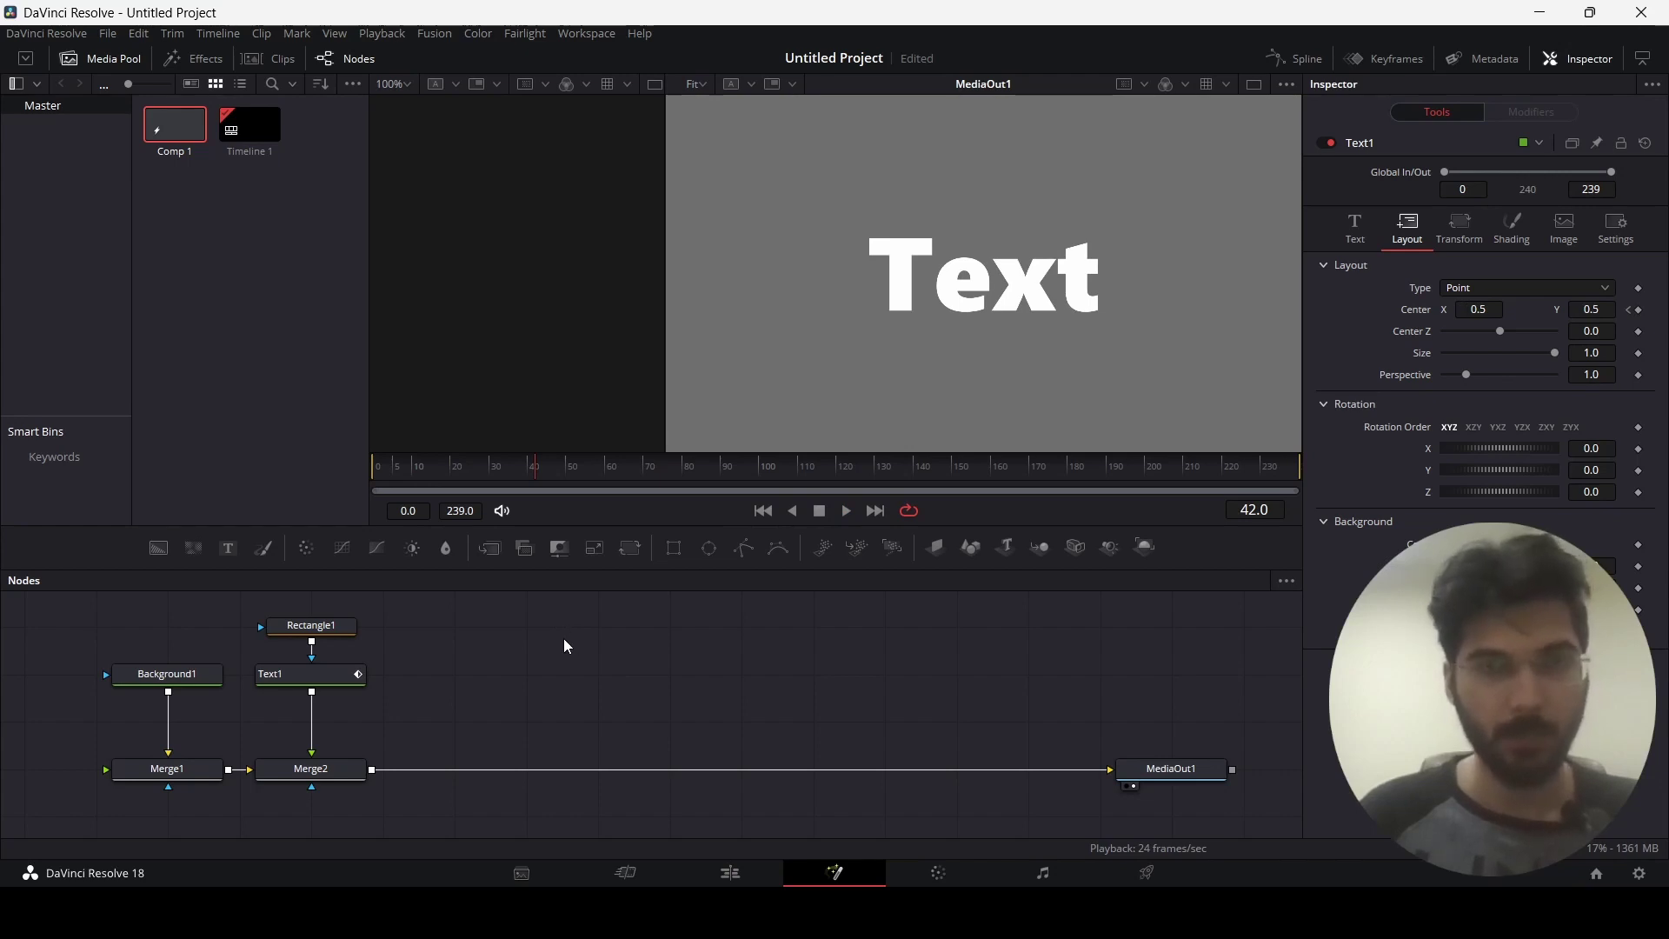
pyautogui.click(469, 470)
pyautogui.click(328, 687)
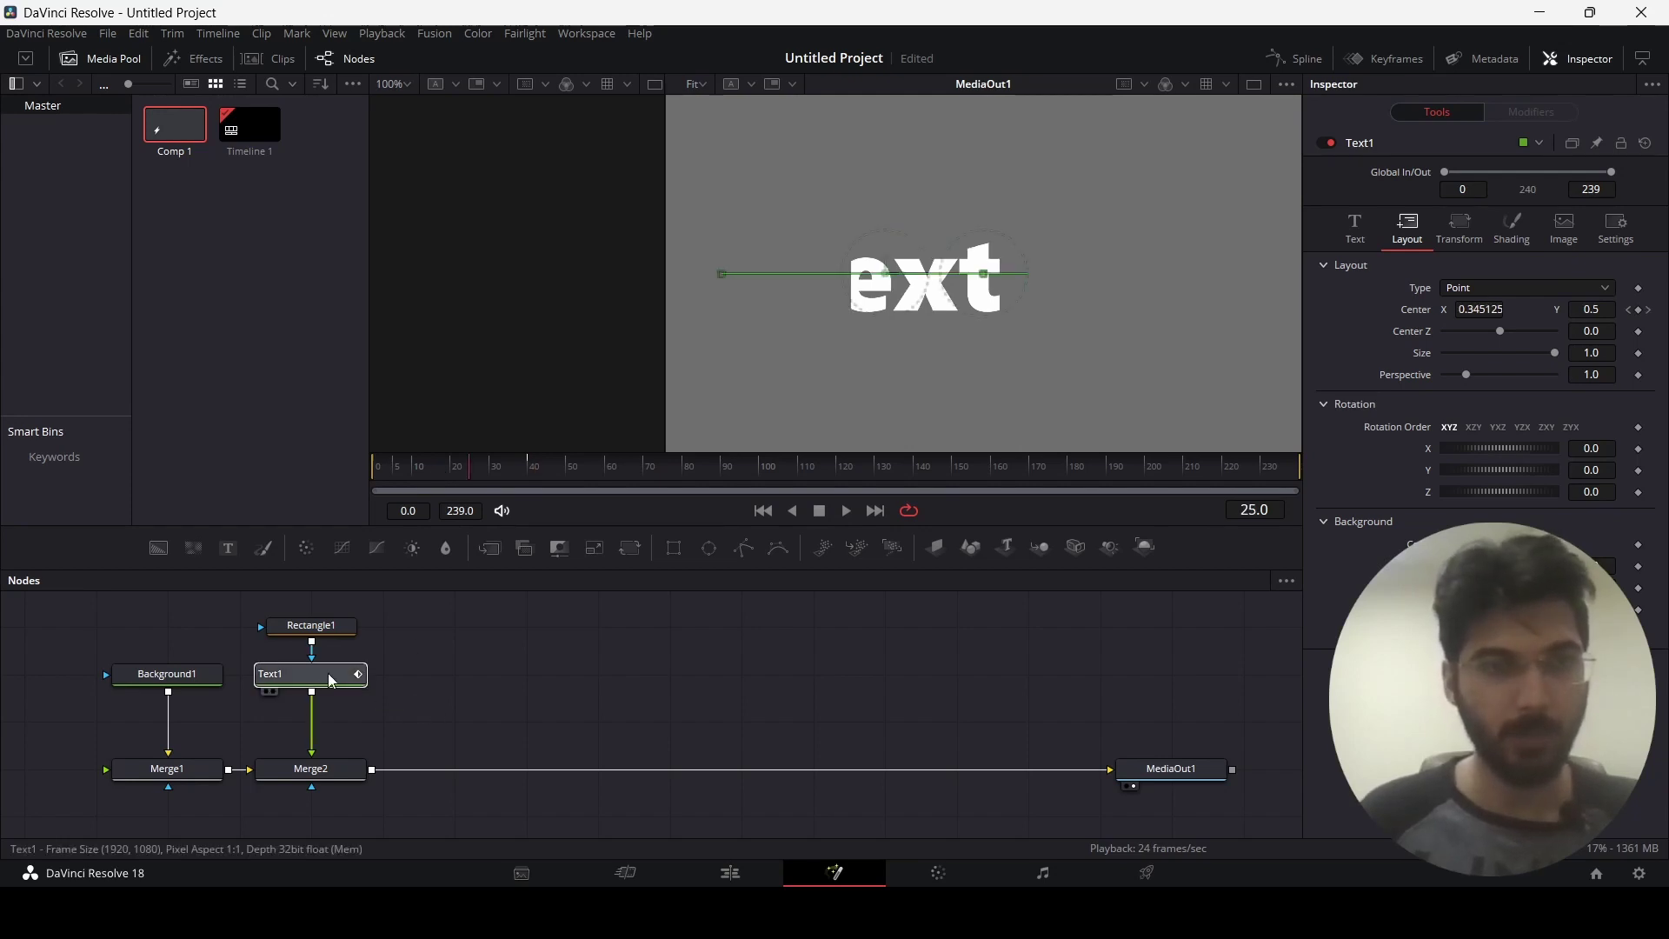
pyautogui.click(1278, 63)
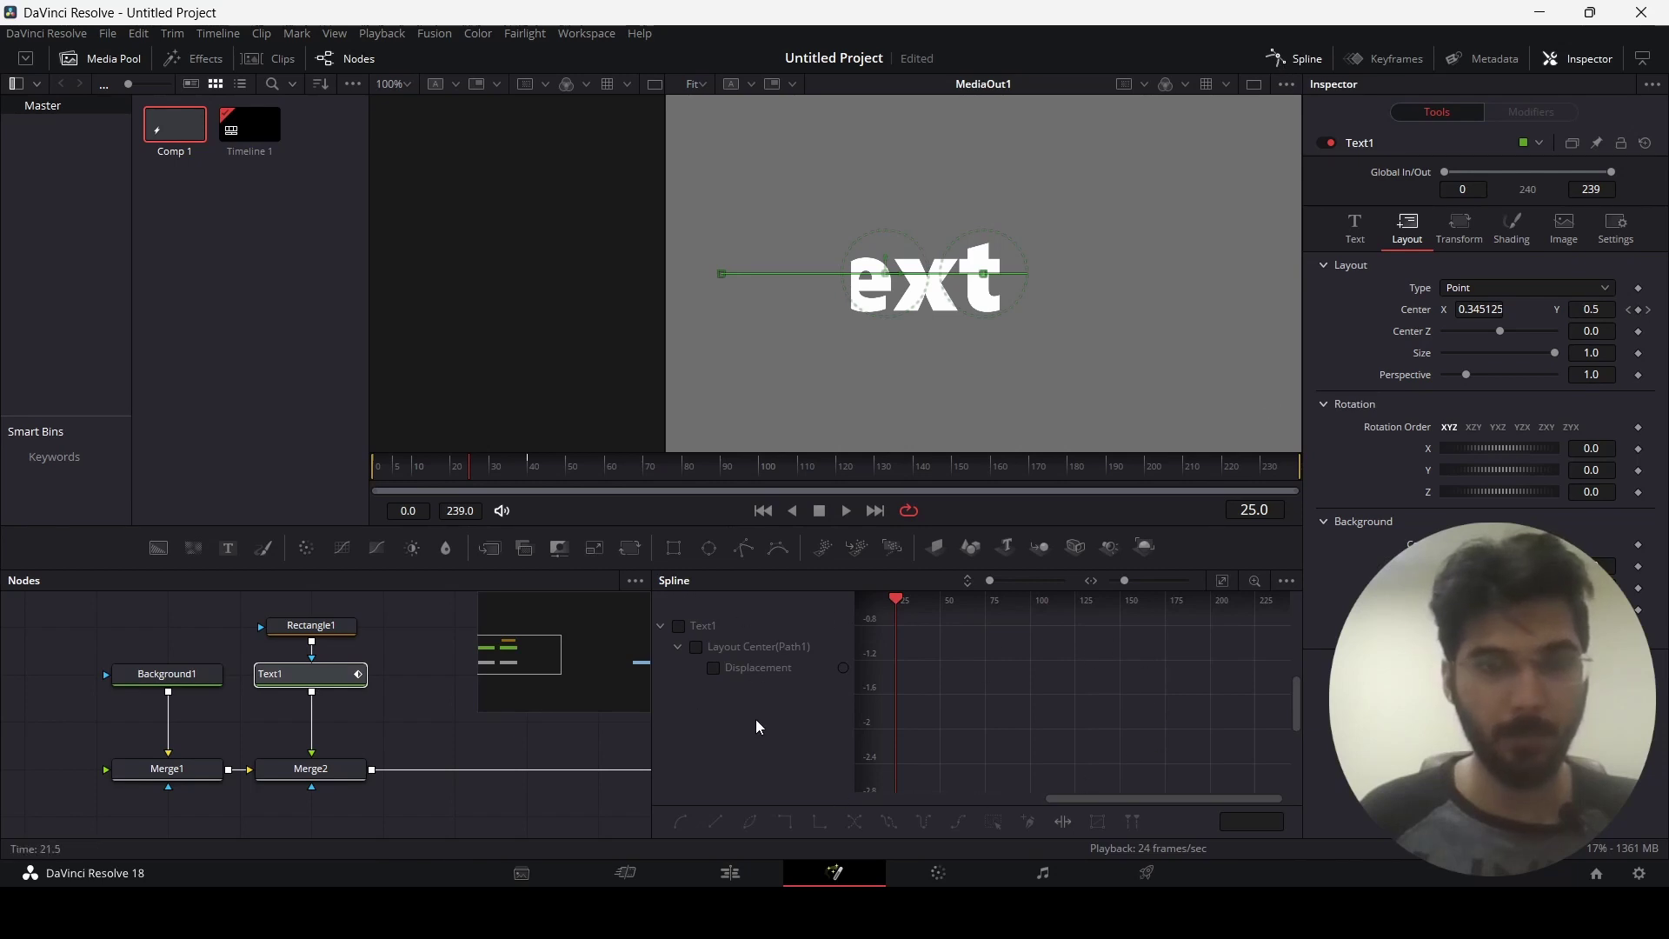
pyautogui.click(679, 627)
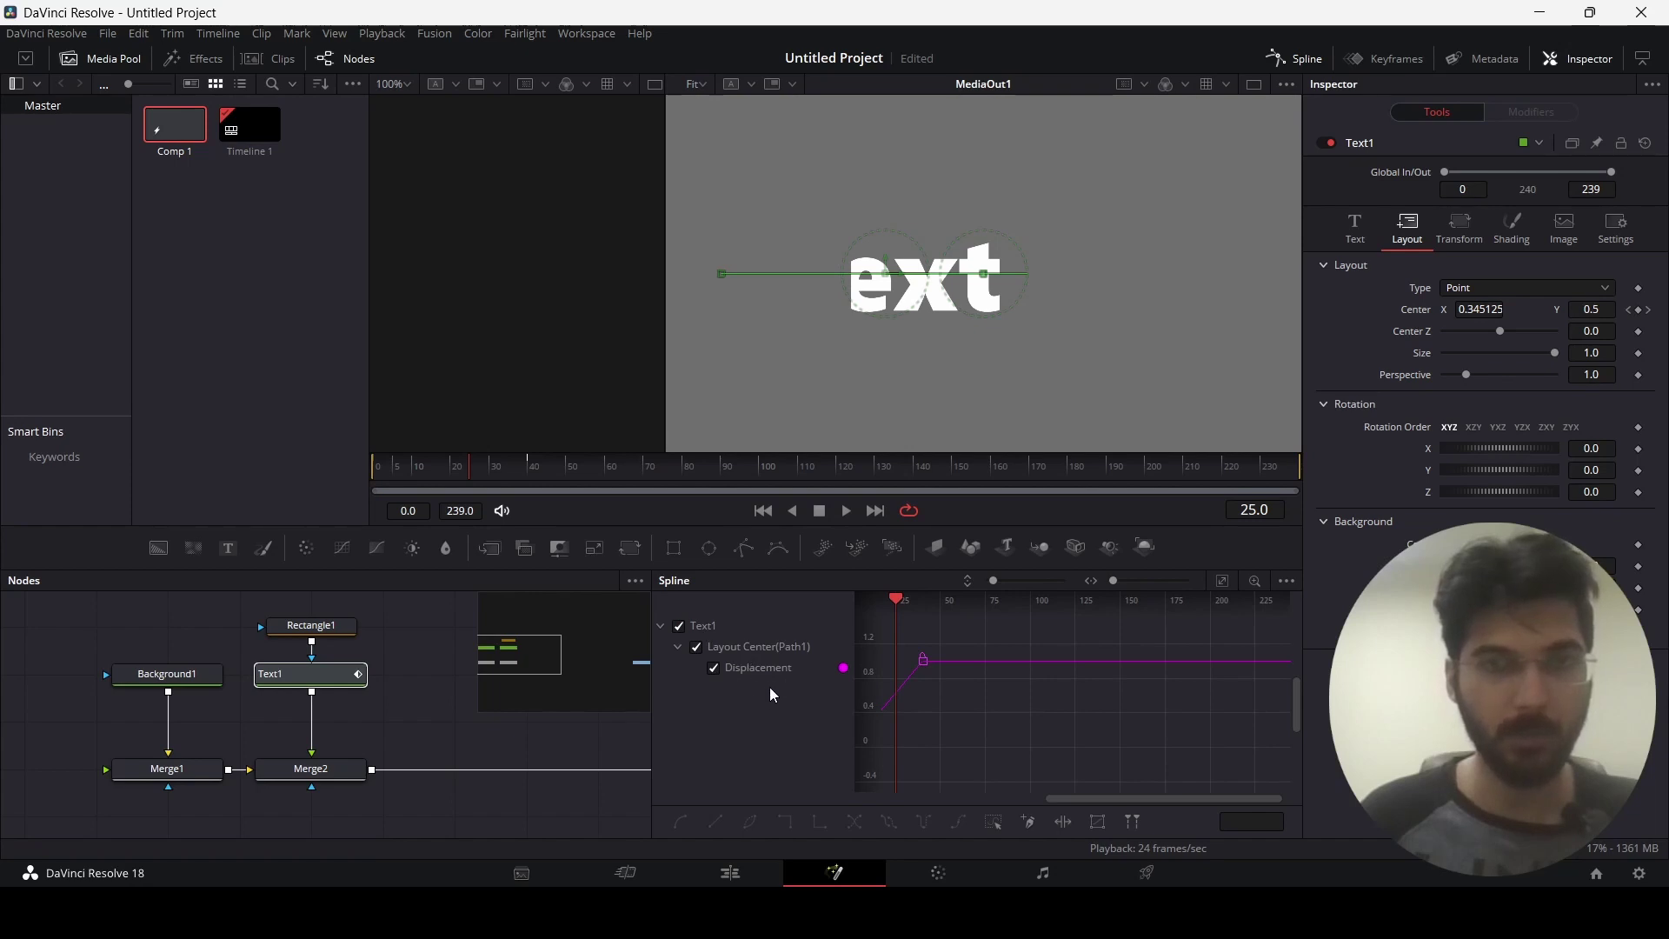
pyautogui.moveTo(1100, 798); pyautogui.dragTo(1008, 800)
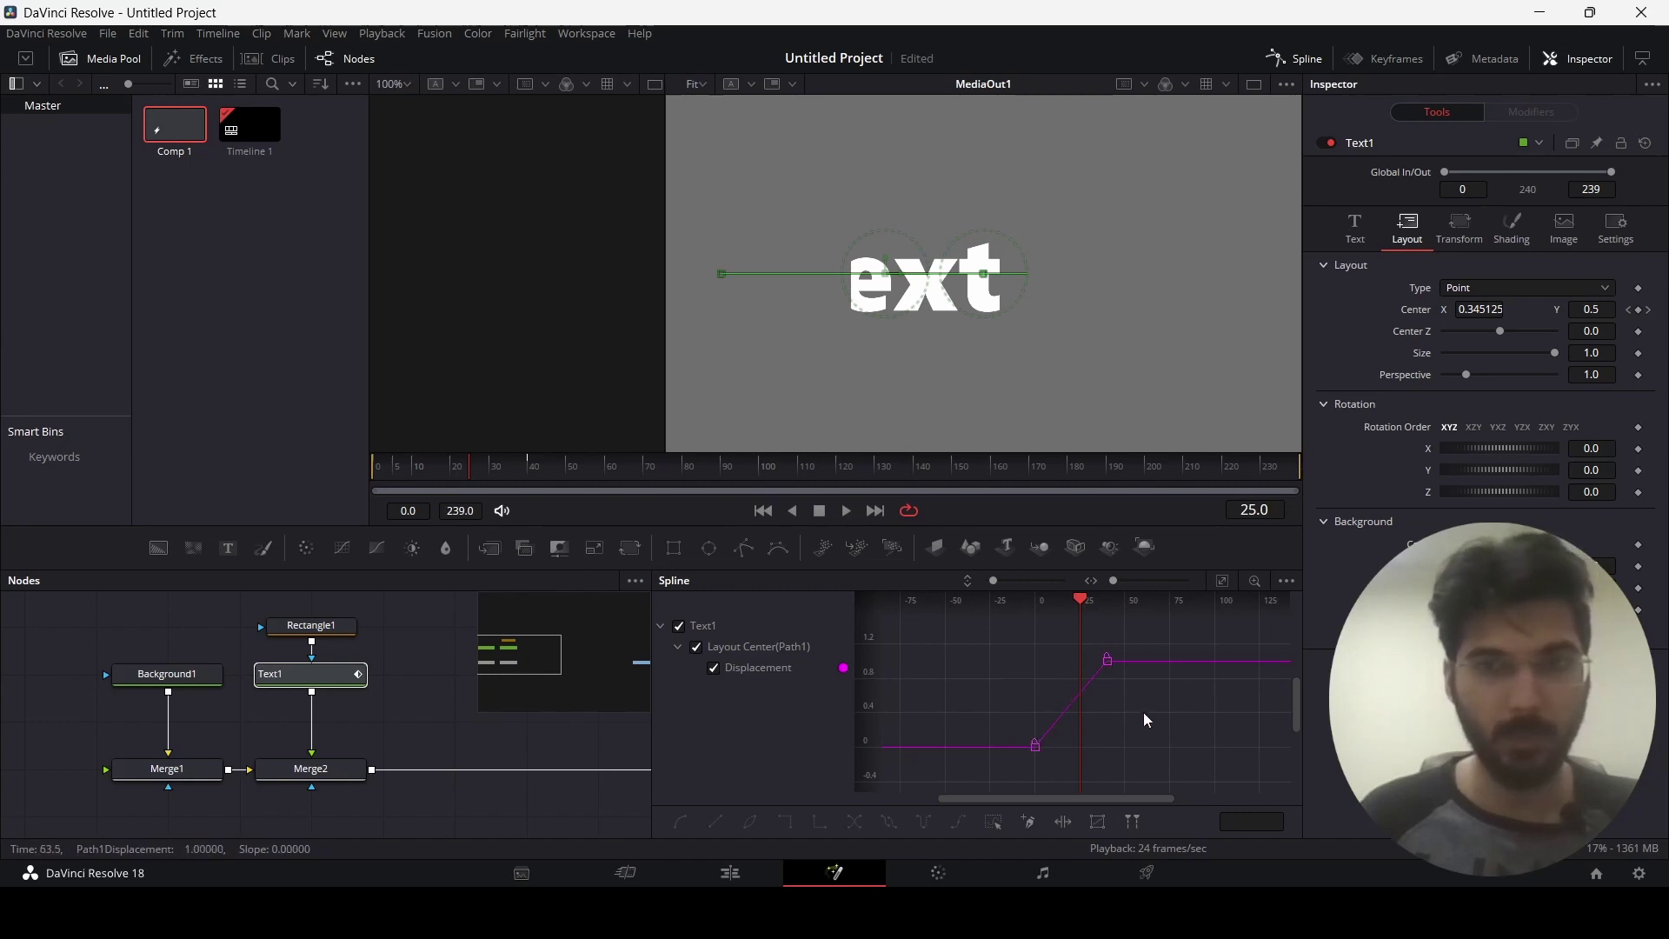
pyautogui.click(1223, 583)
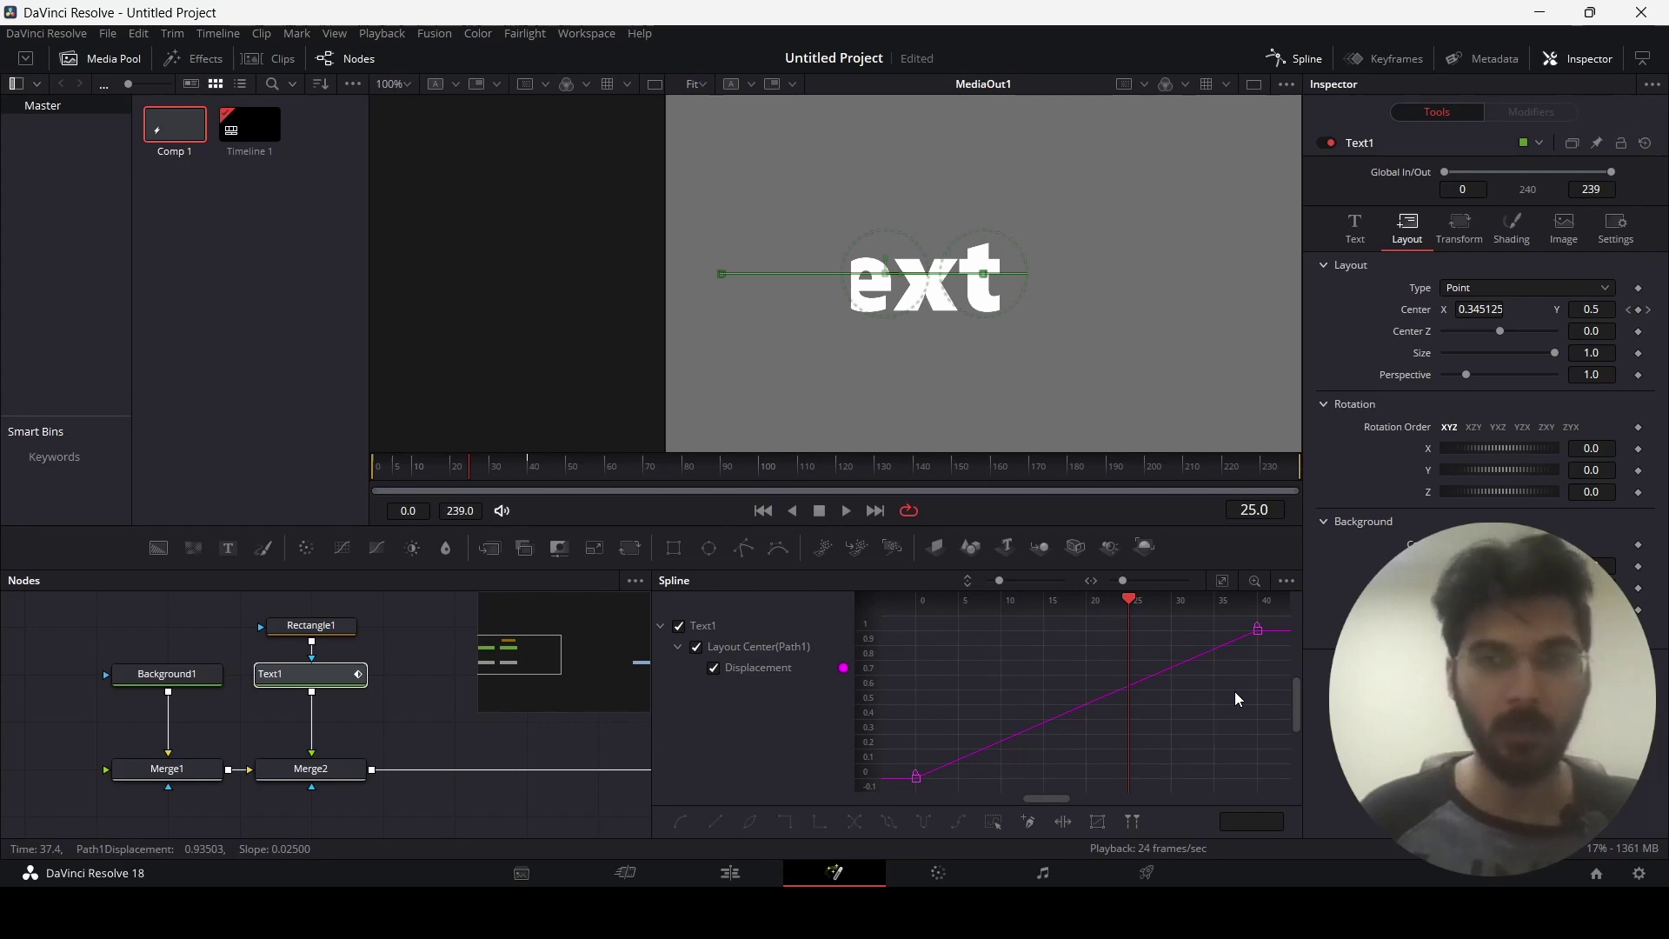
# - Select both keyframes of Text1's Displacement curve and smooth the curve between them
pyautogui.moveTo(1059, 601); pyautogui.dragTo(867, 782)
pyautogui.moveTo(1026, 601); pyautogui.dragTo(987, 601)
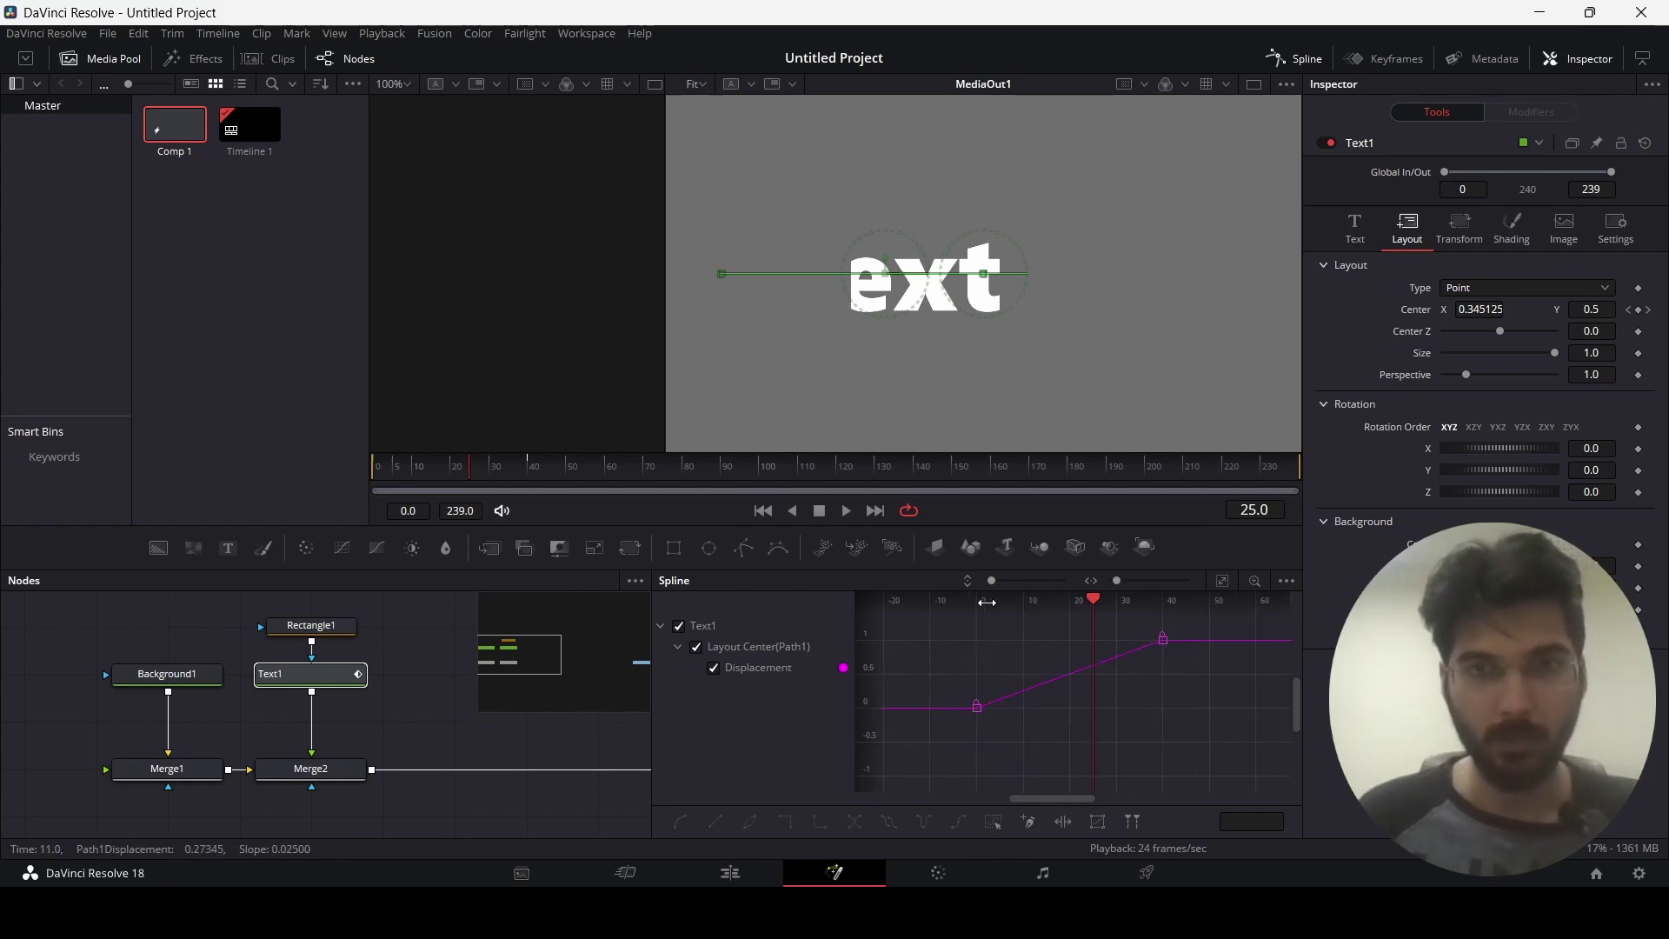
pyautogui.moveTo(950, 728); pyautogui.dragTo(1092, 616)
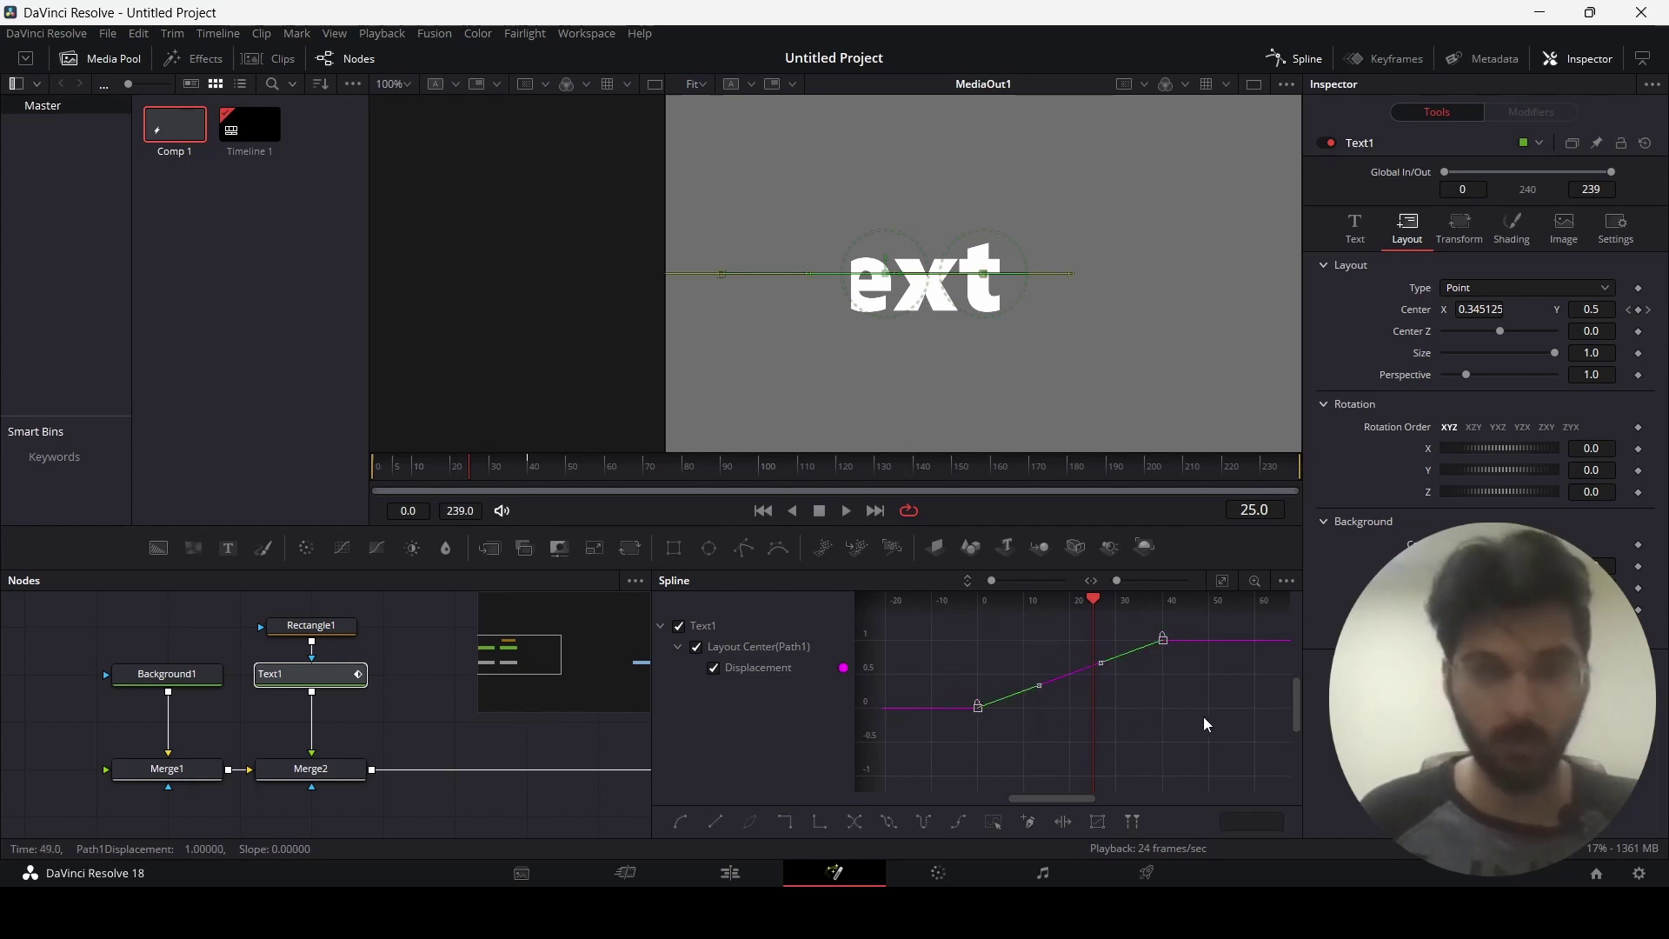
pyautogui.press('s')
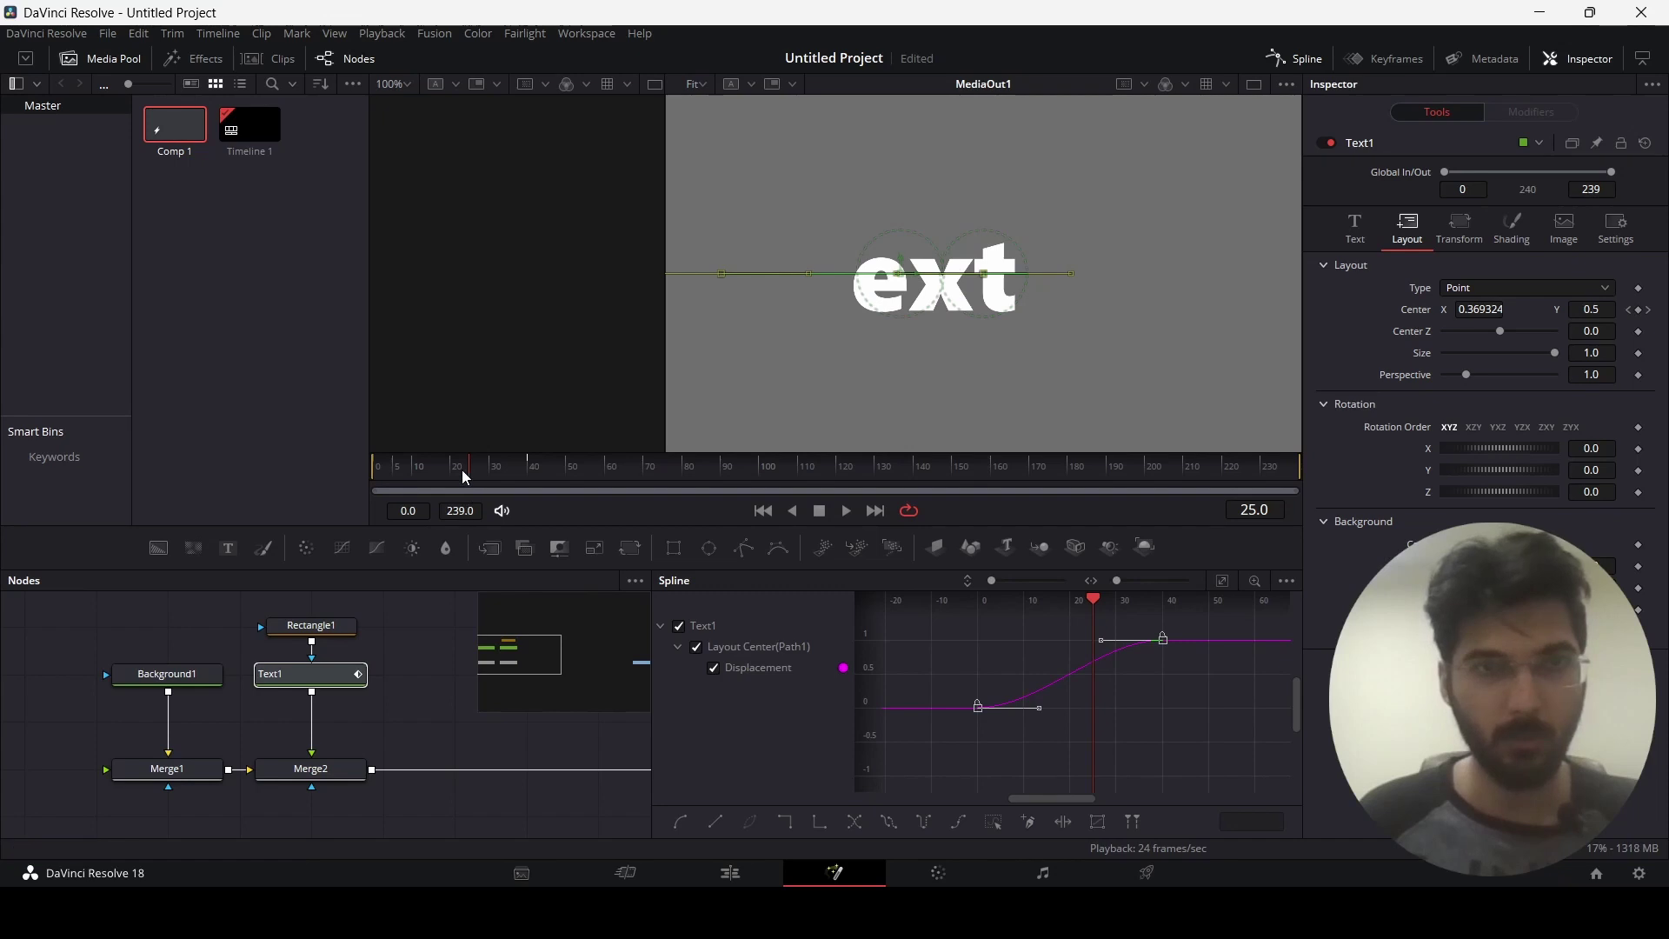
# - Play back the smoothed text animation from frame 0, close the Spline editor, and play the result again
pyautogui.moveTo(462, 469); pyautogui.dragTo(361, 471)
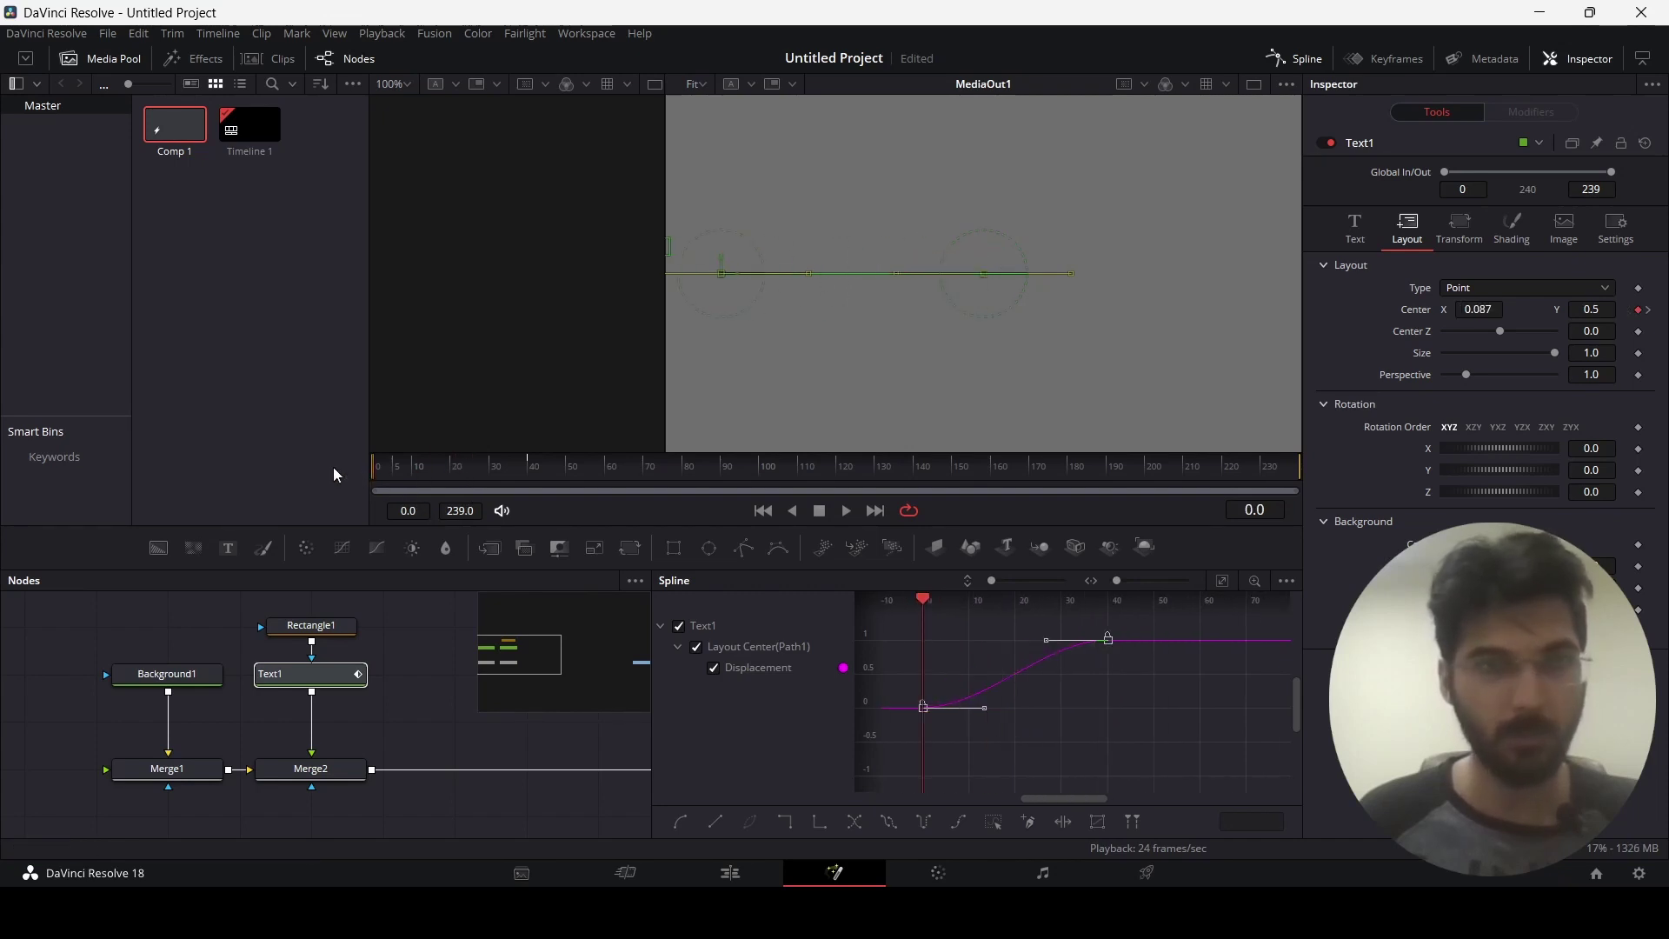
pyautogui.press('space')
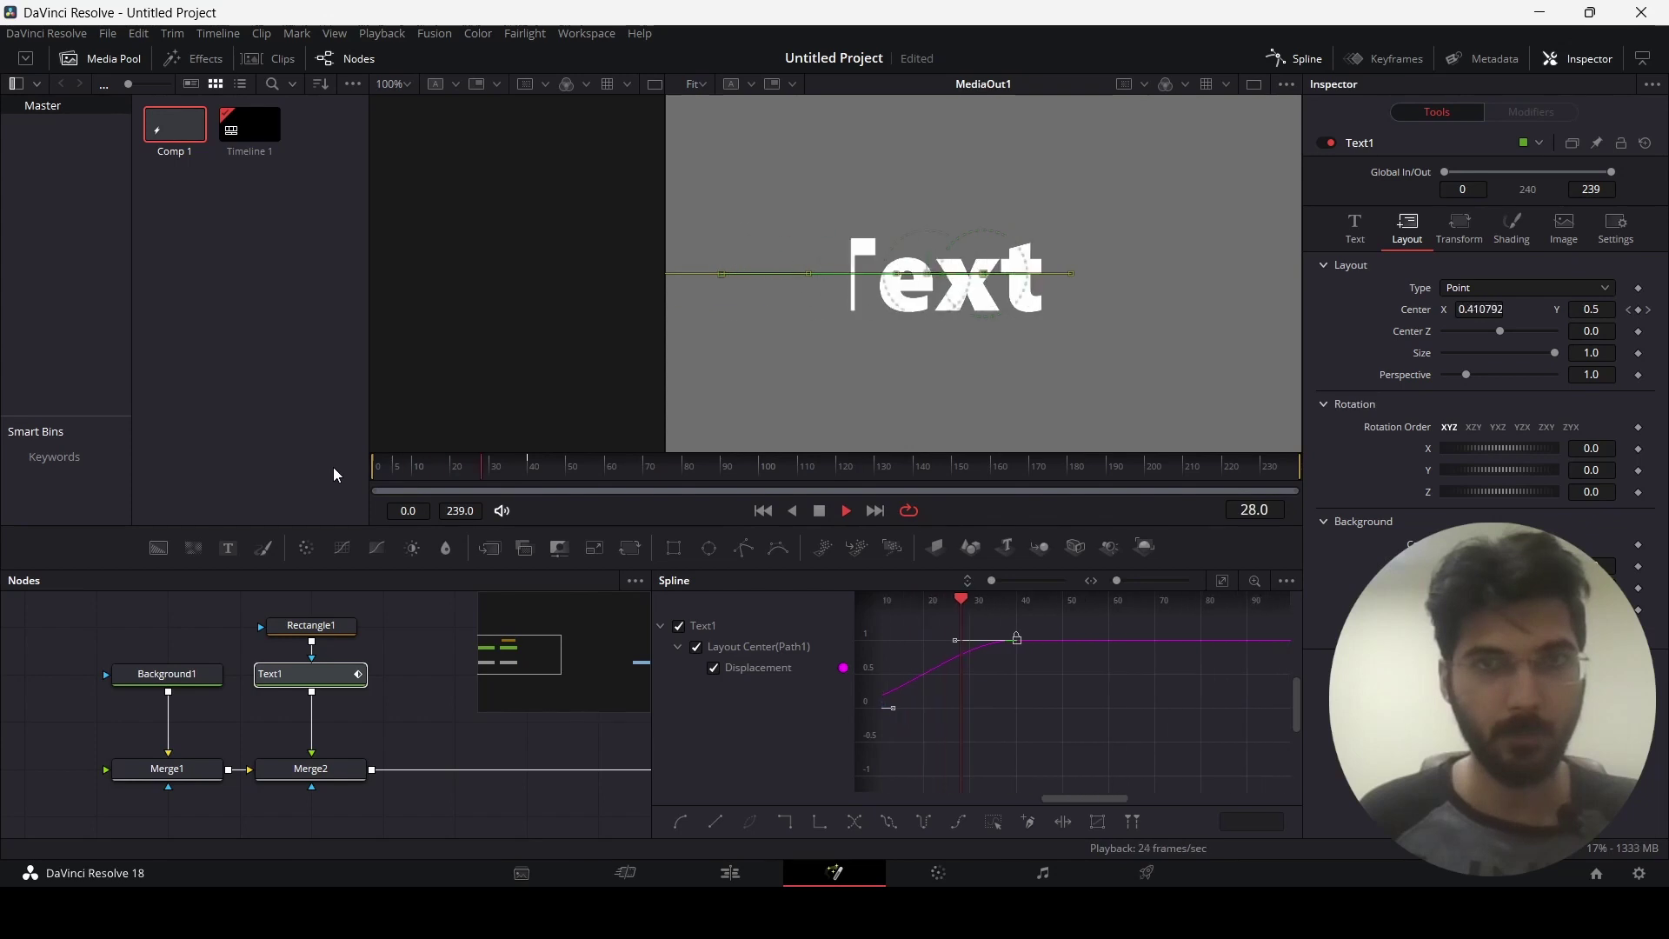
pyautogui.press('space')
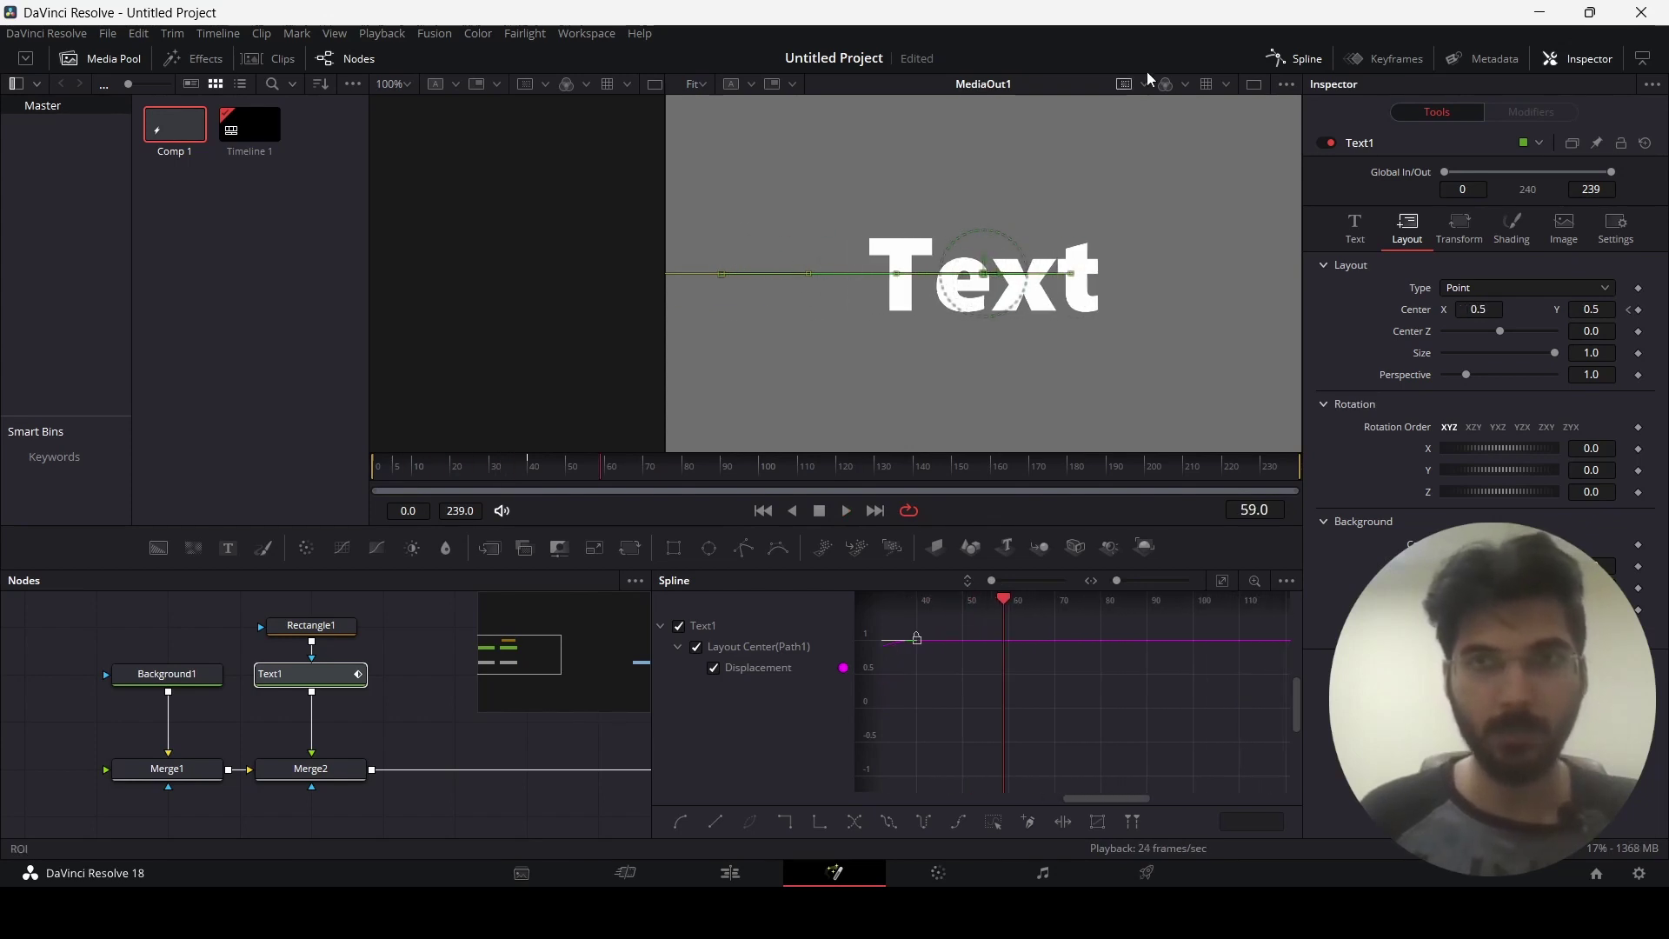
pyautogui.click(1289, 59)
pyautogui.click(756, 705)
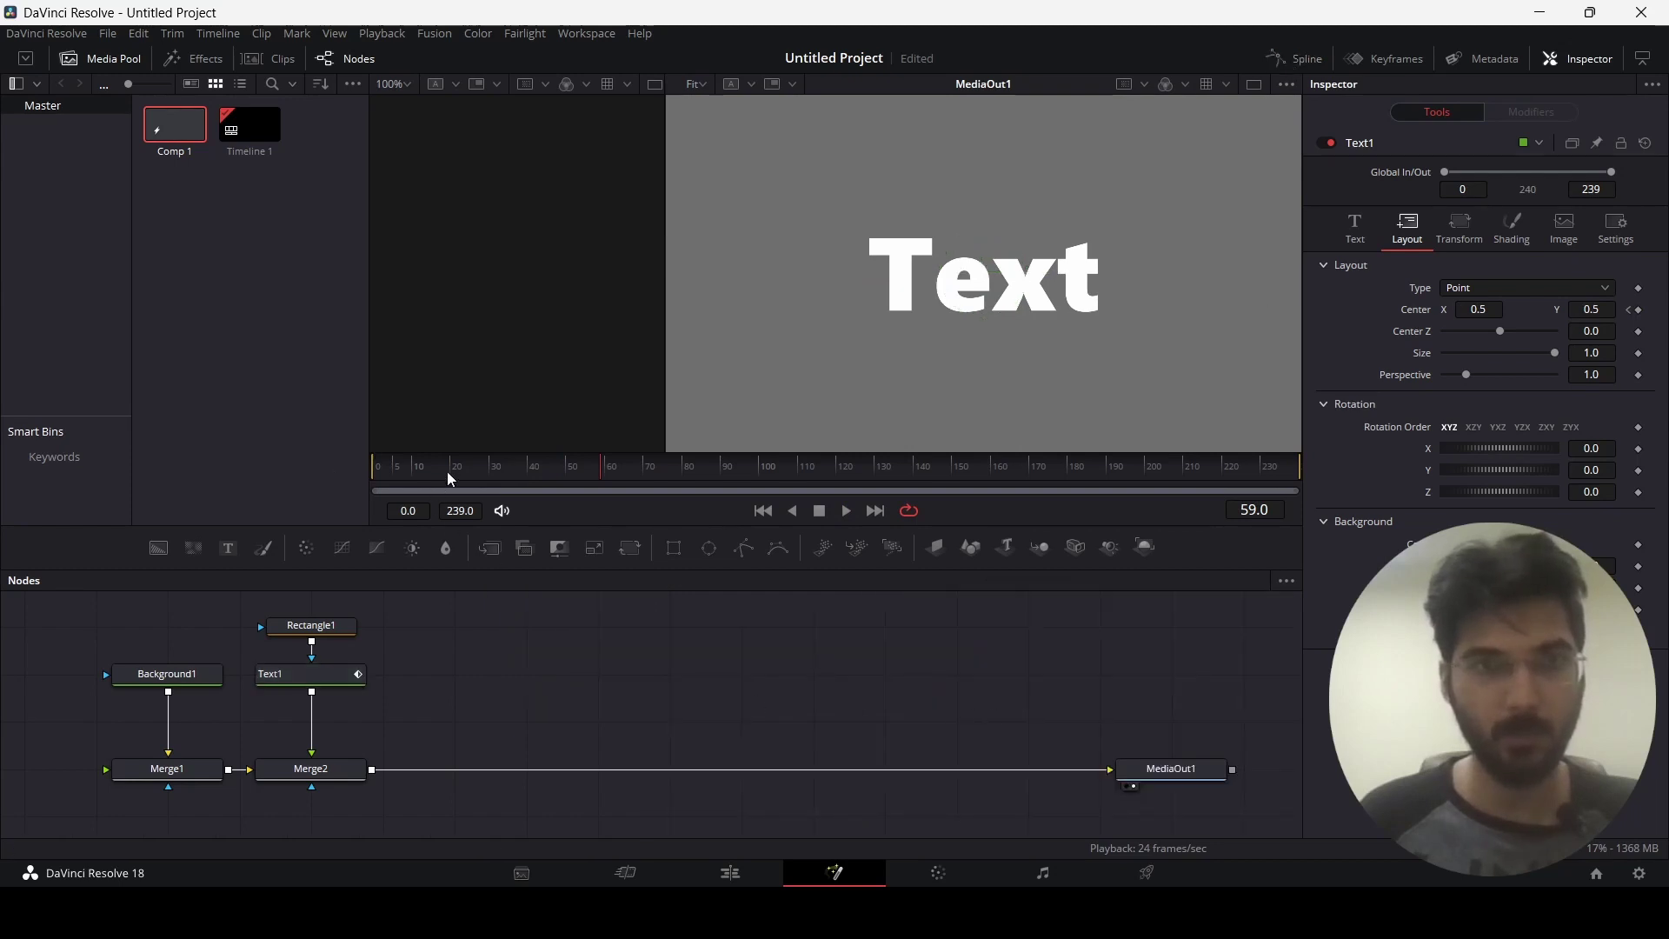
pyautogui.press('space')
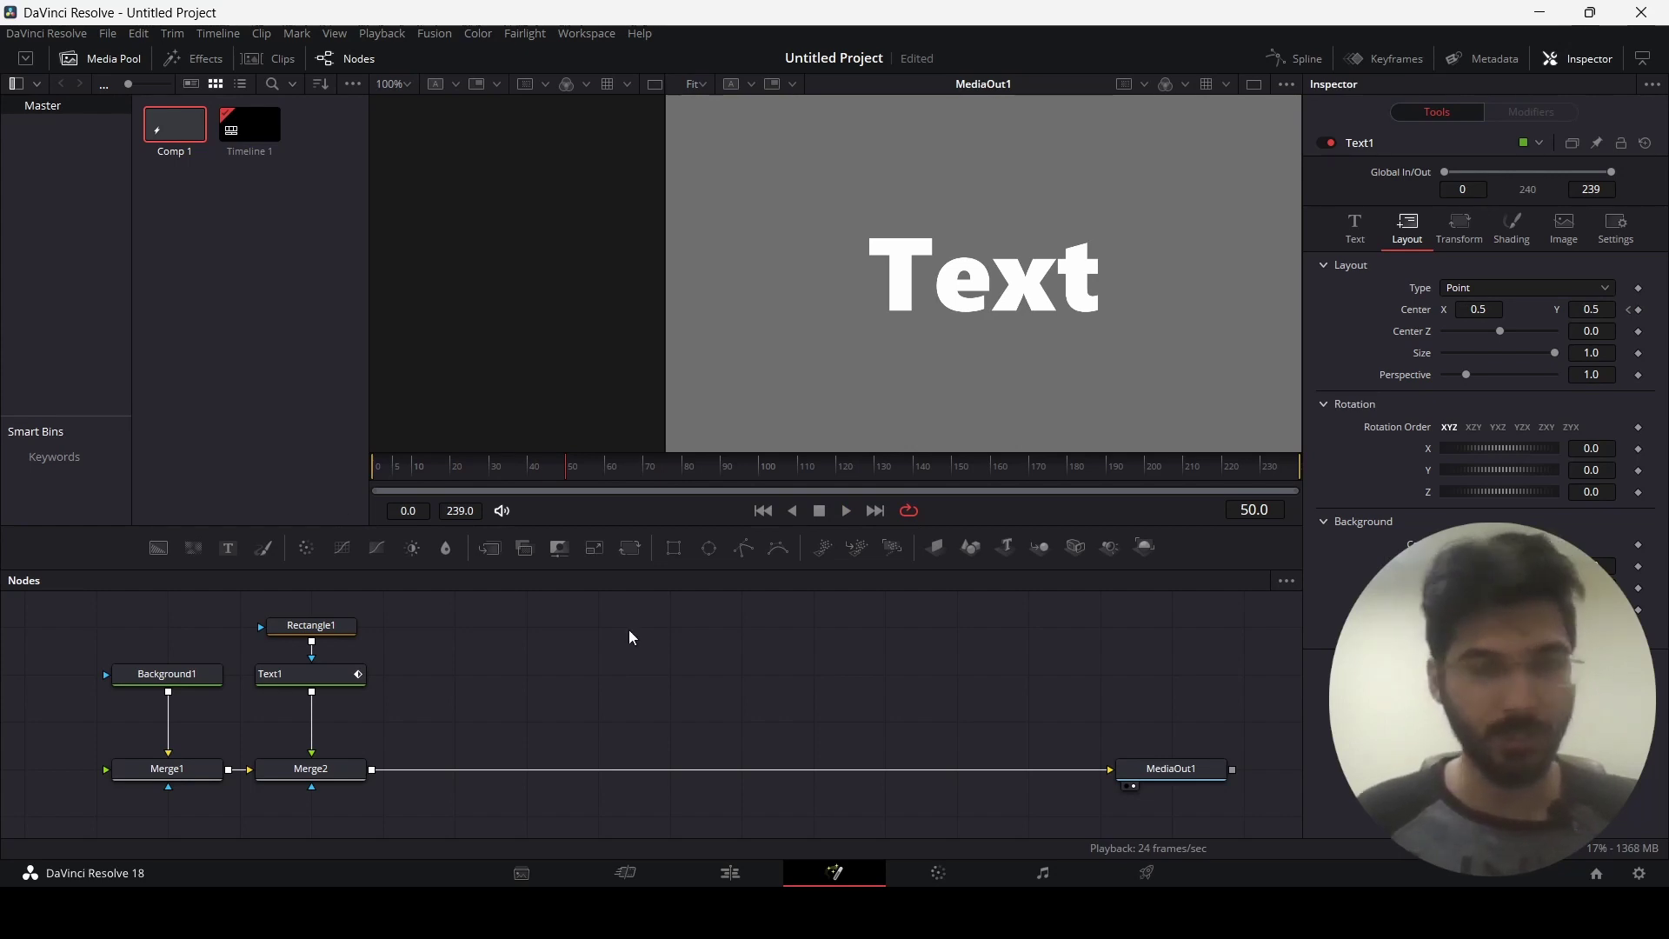
# - Add a Merge node after Merge2 and connect to it a new Background node masked by an Ellipse
pyautogui.moveTo(492, 550); pyautogui.dragTo(490, 784)
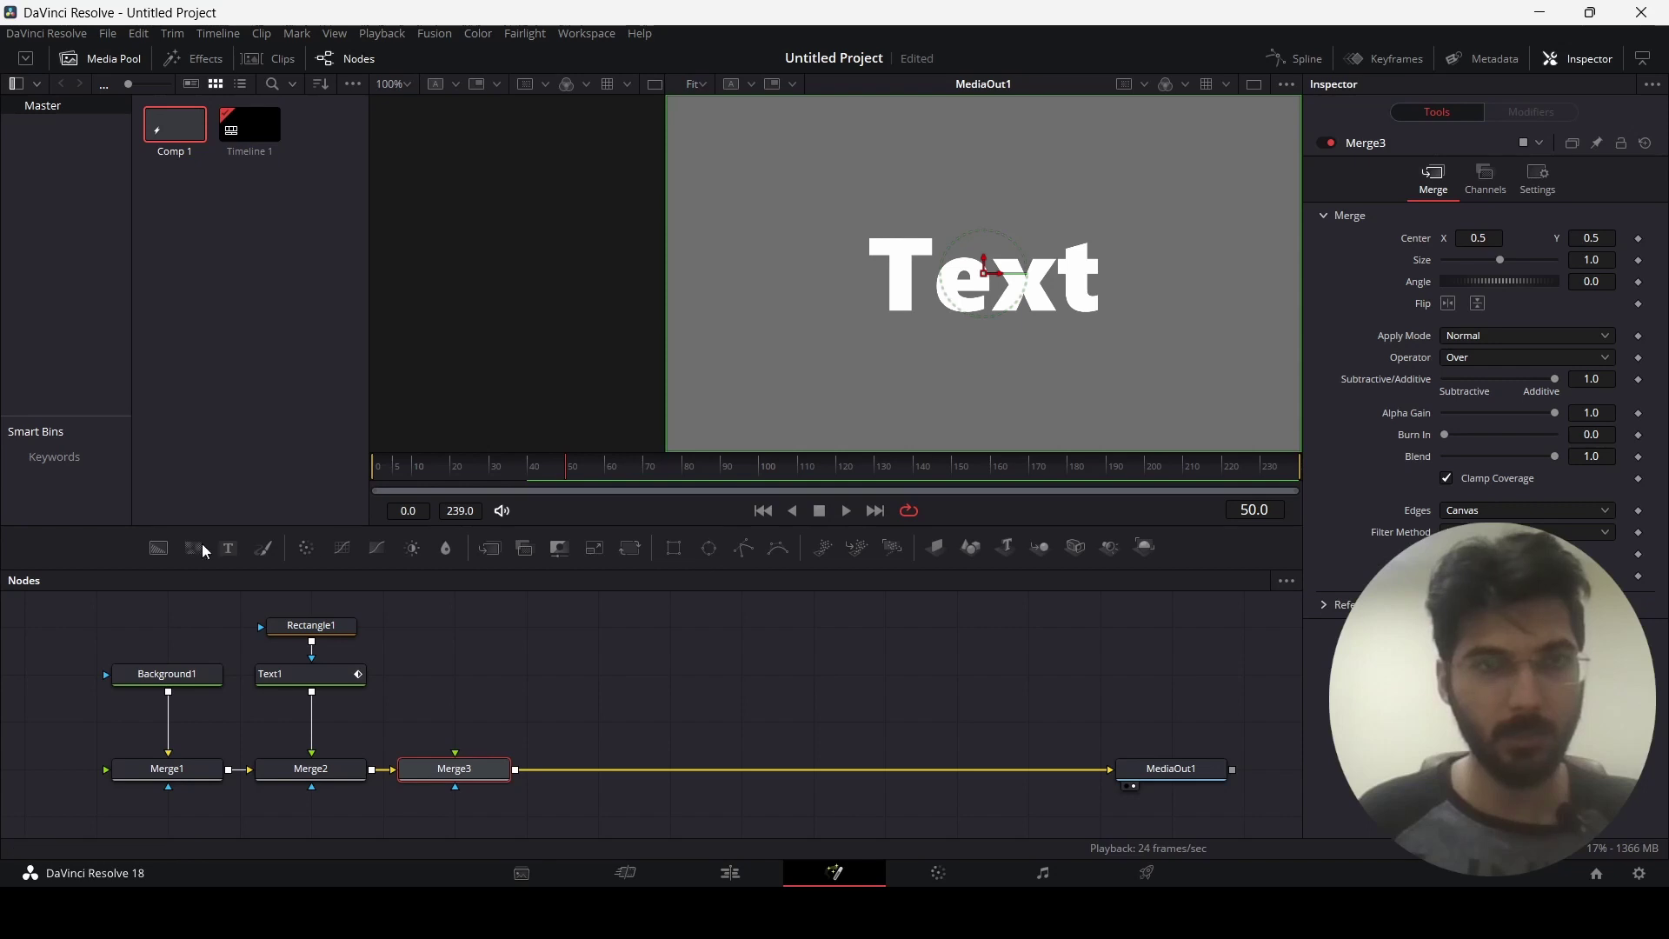
pyautogui.moveTo(158, 550); pyautogui.dragTo(461, 718)
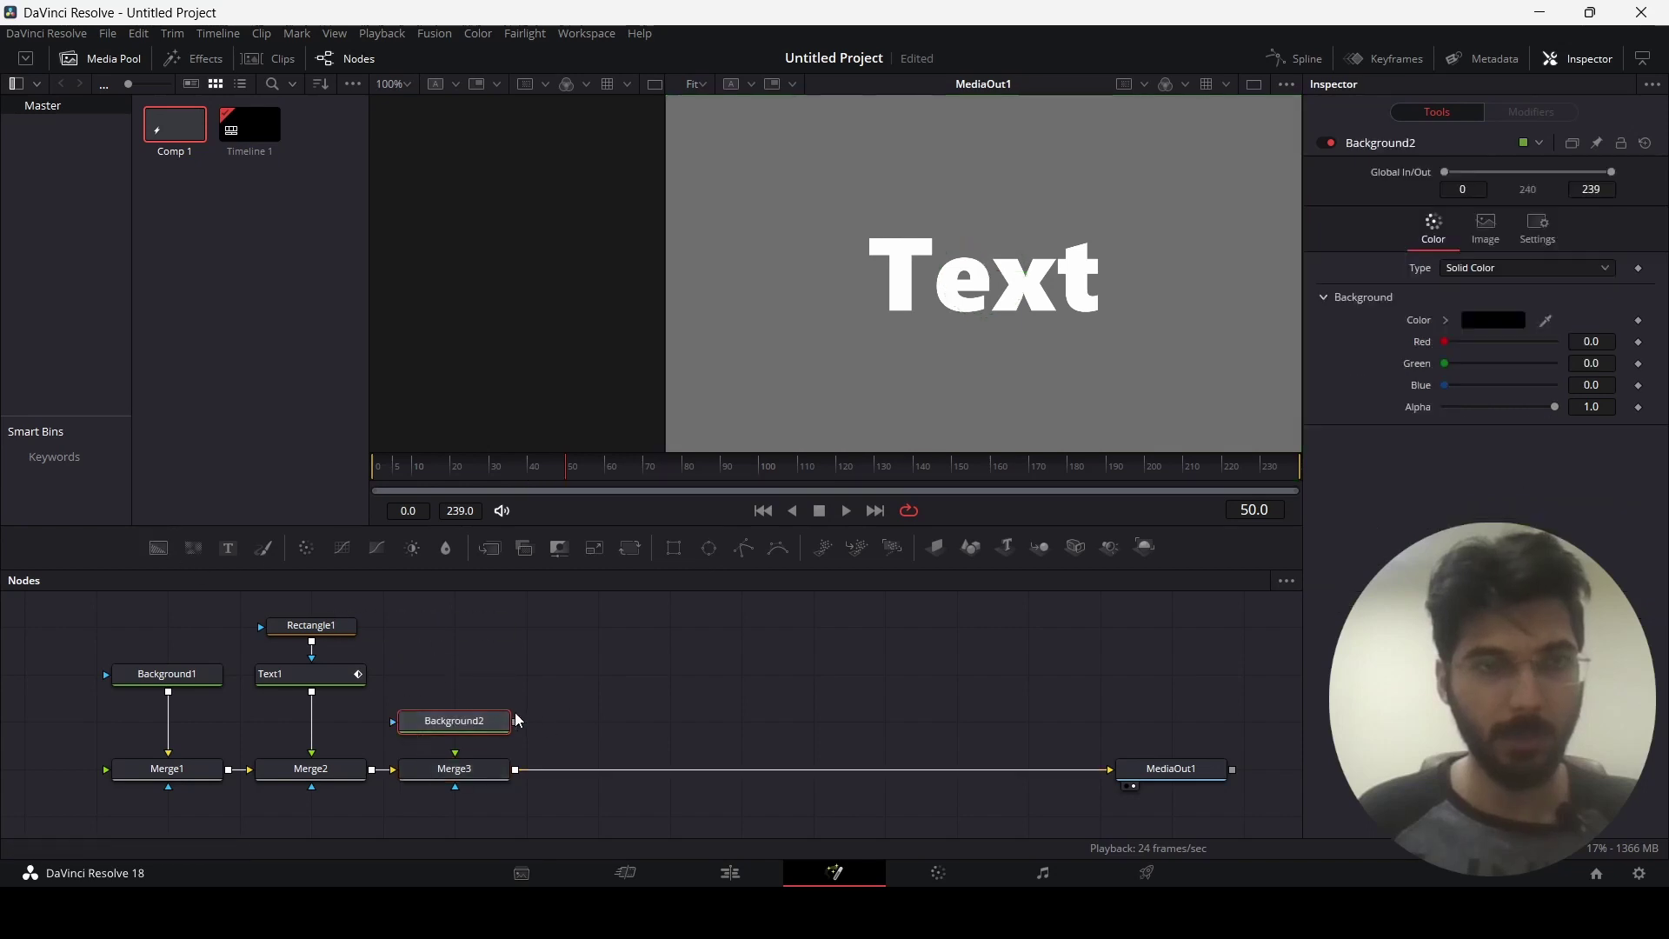
pyautogui.moveTo(709, 547); pyautogui.dragTo(462, 671)
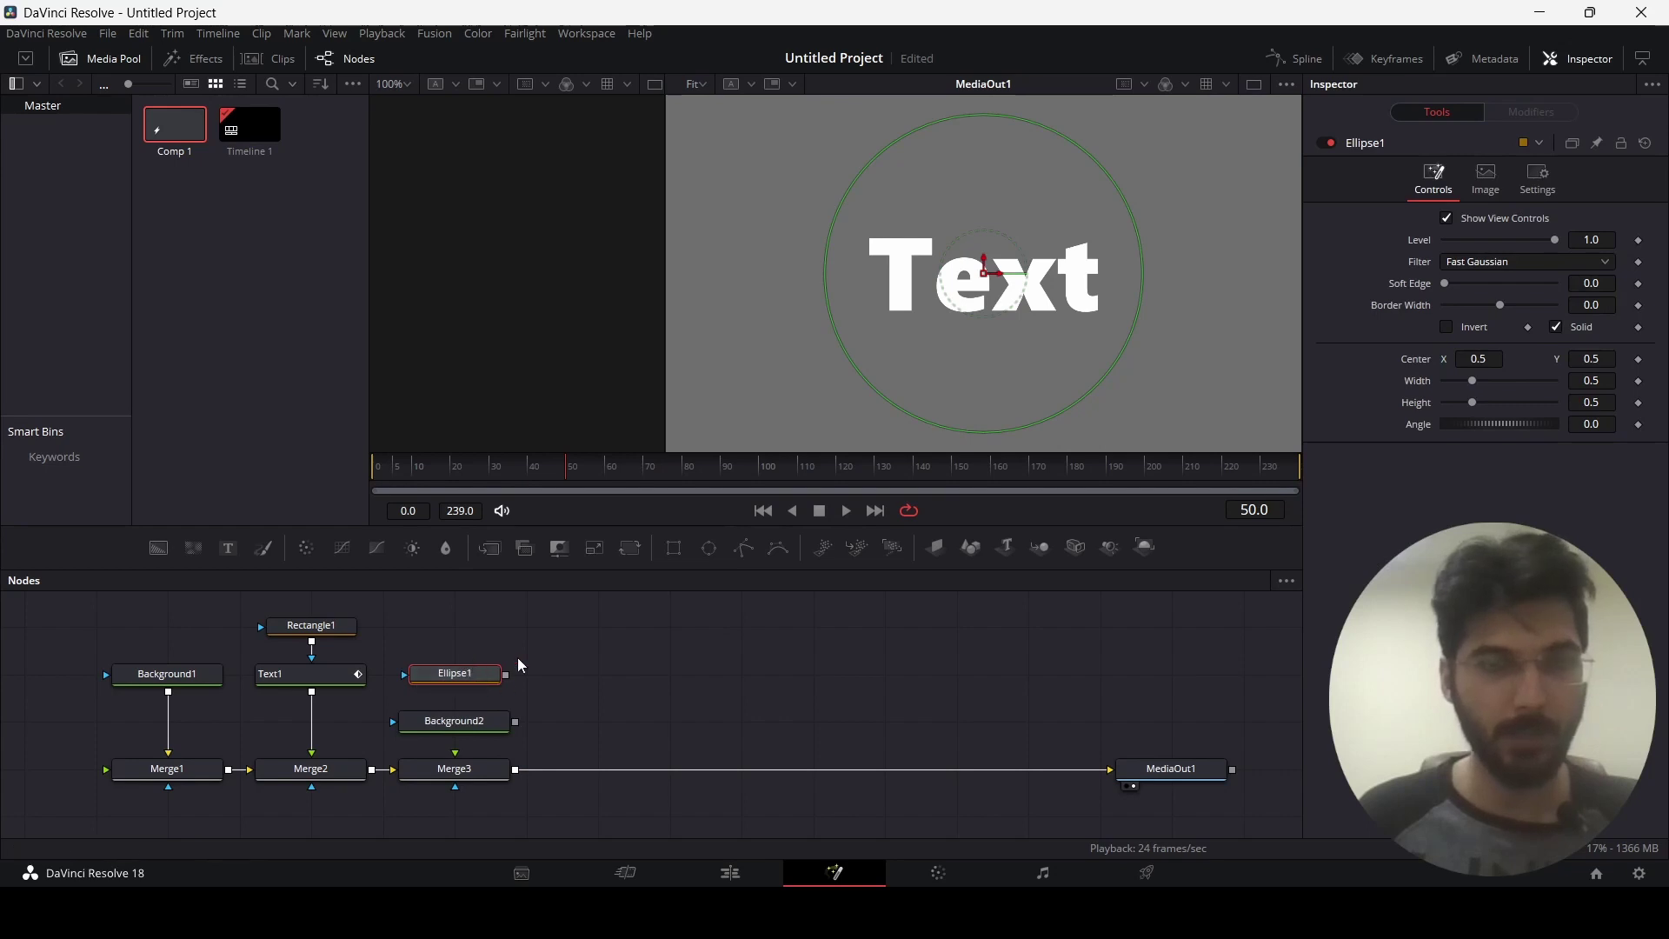
pyautogui.moveTo(506, 674); pyautogui.dragTo(473, 728)
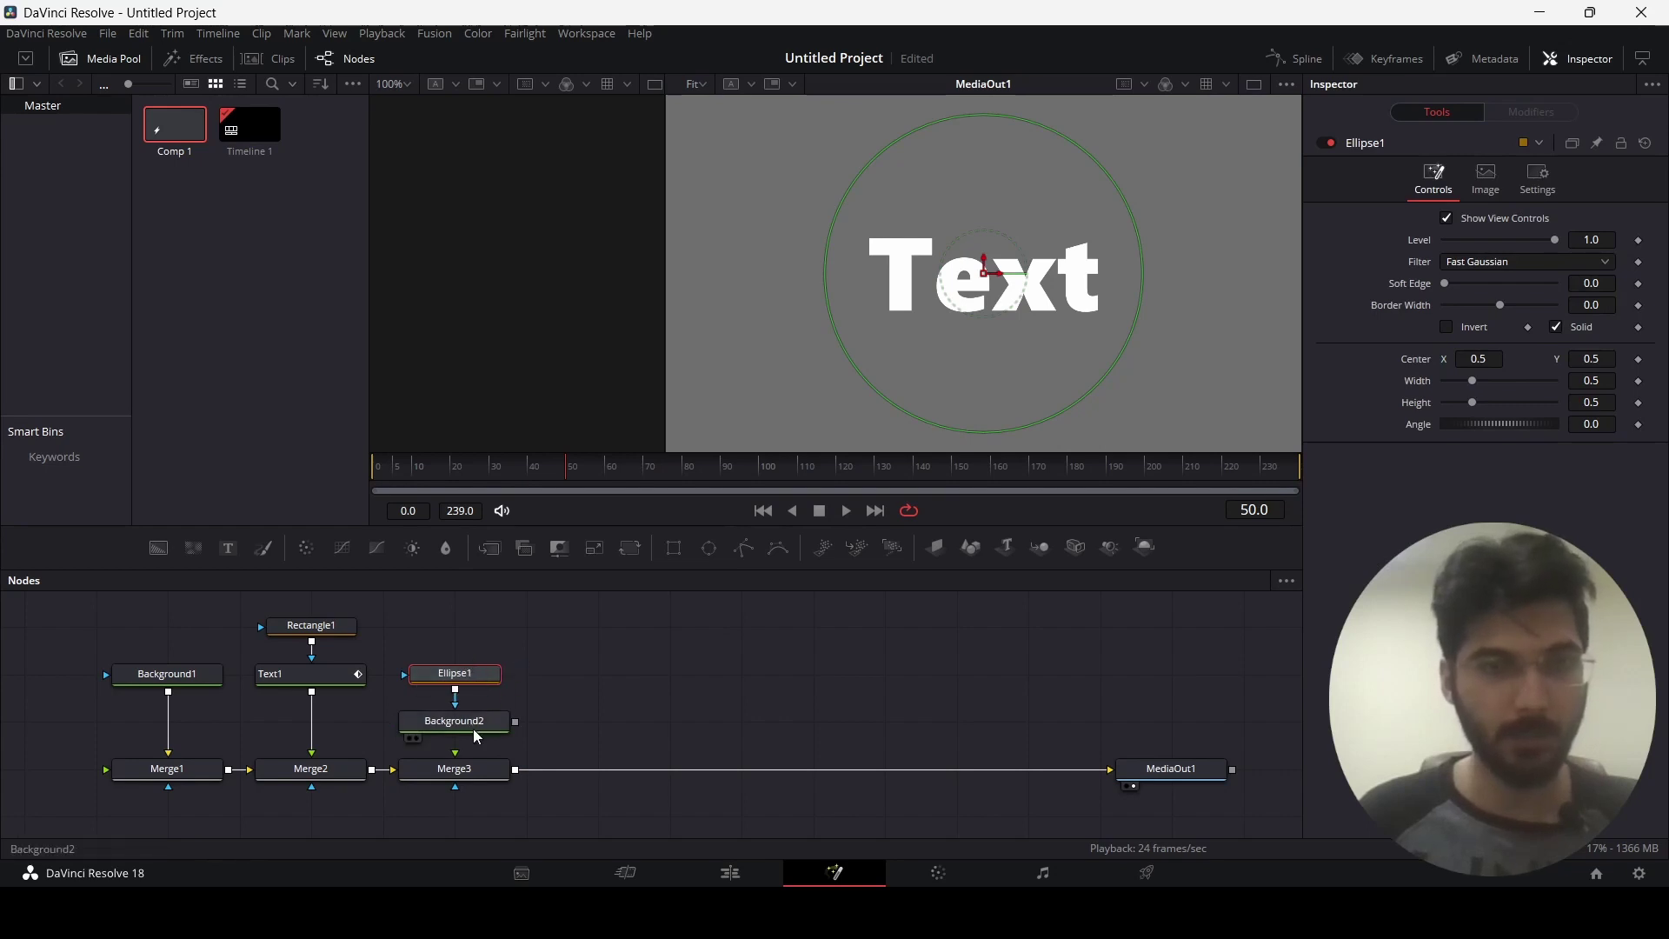
pyautogui.click(492, 730)
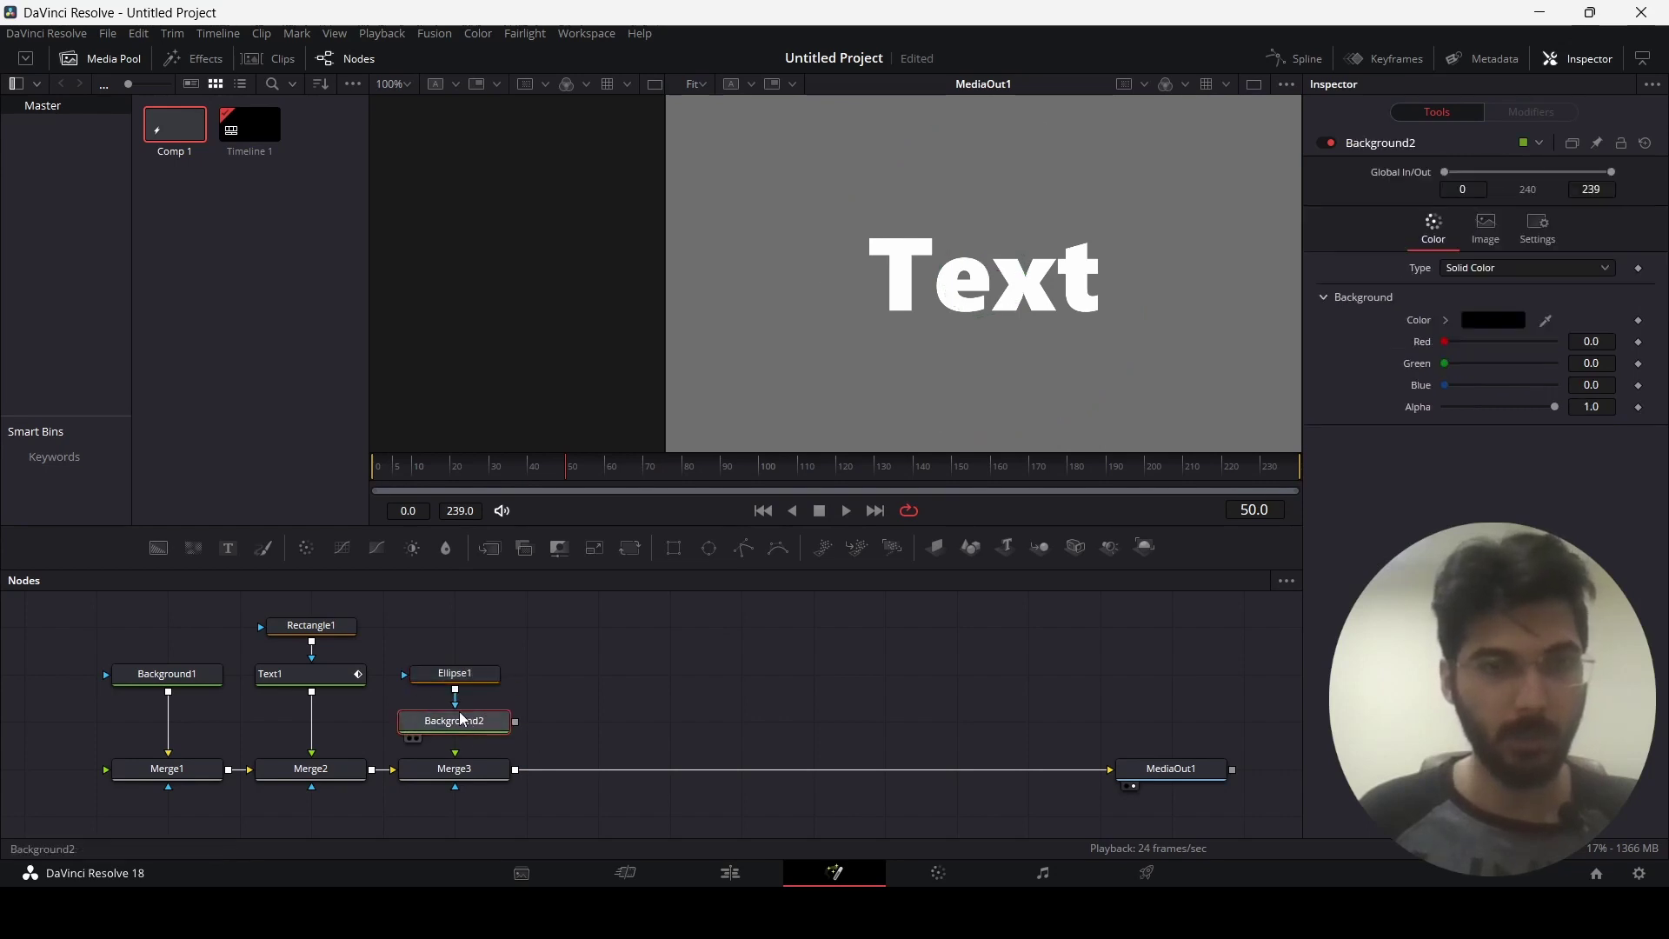
pyautogui.moveTo(516, 729); pyautogui.dragTo(461, 765)
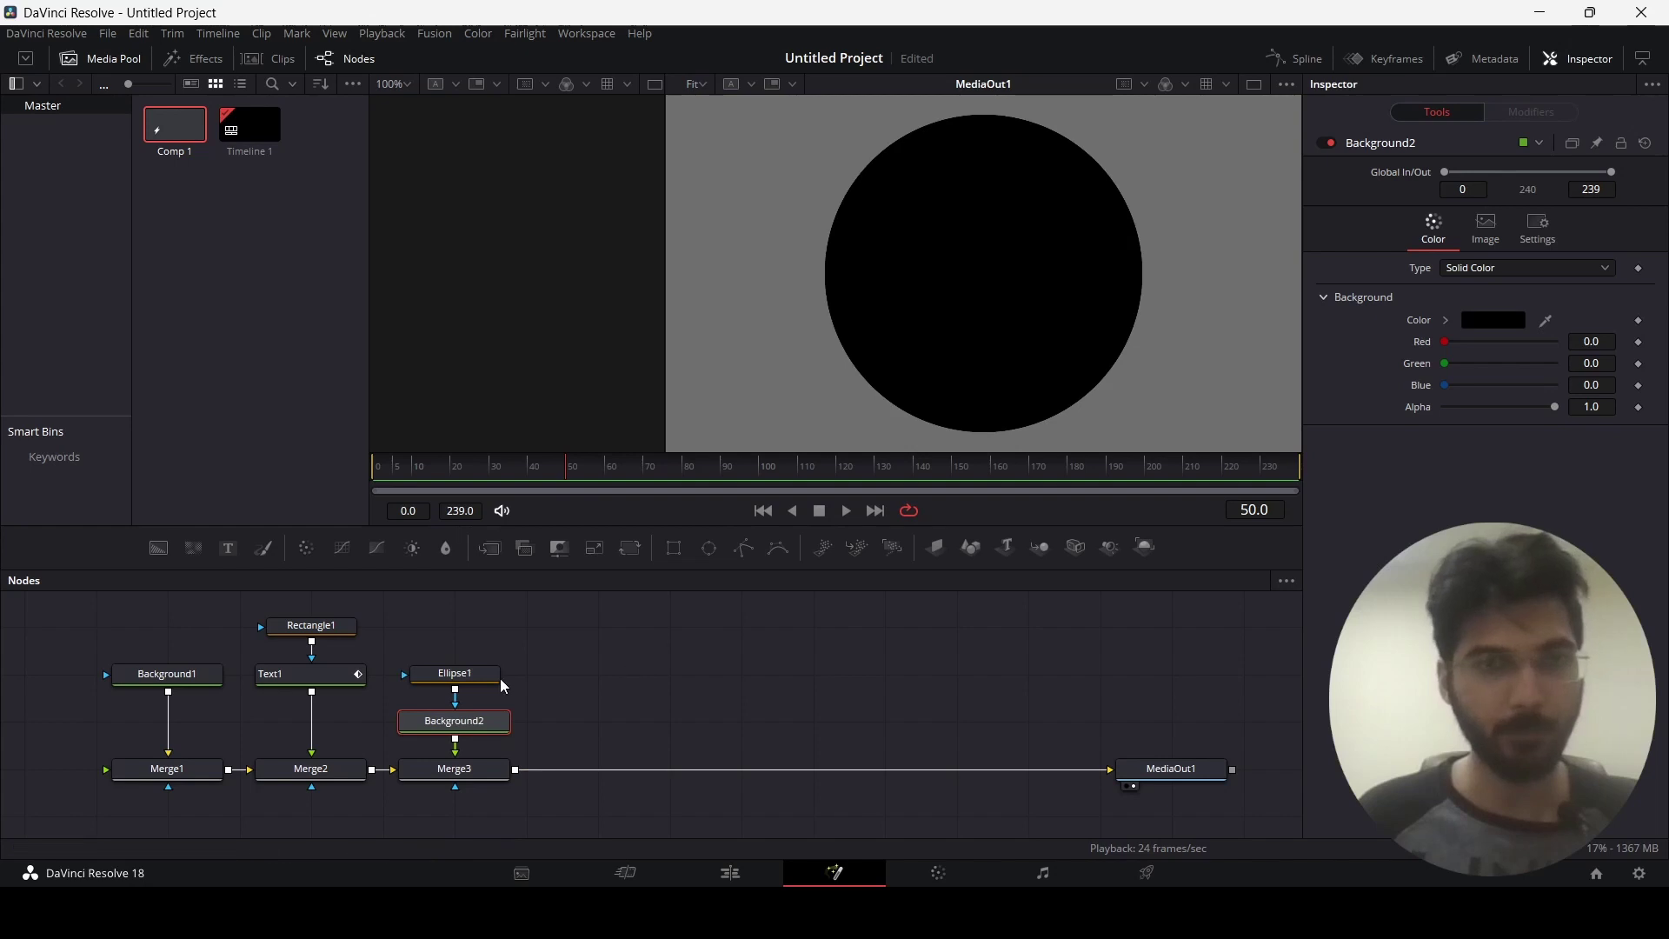
# - Try reducing Ellipse1's width to 0.331 and height to 0.346 separately, and undo both changes
pyautogui.click(455, 672)
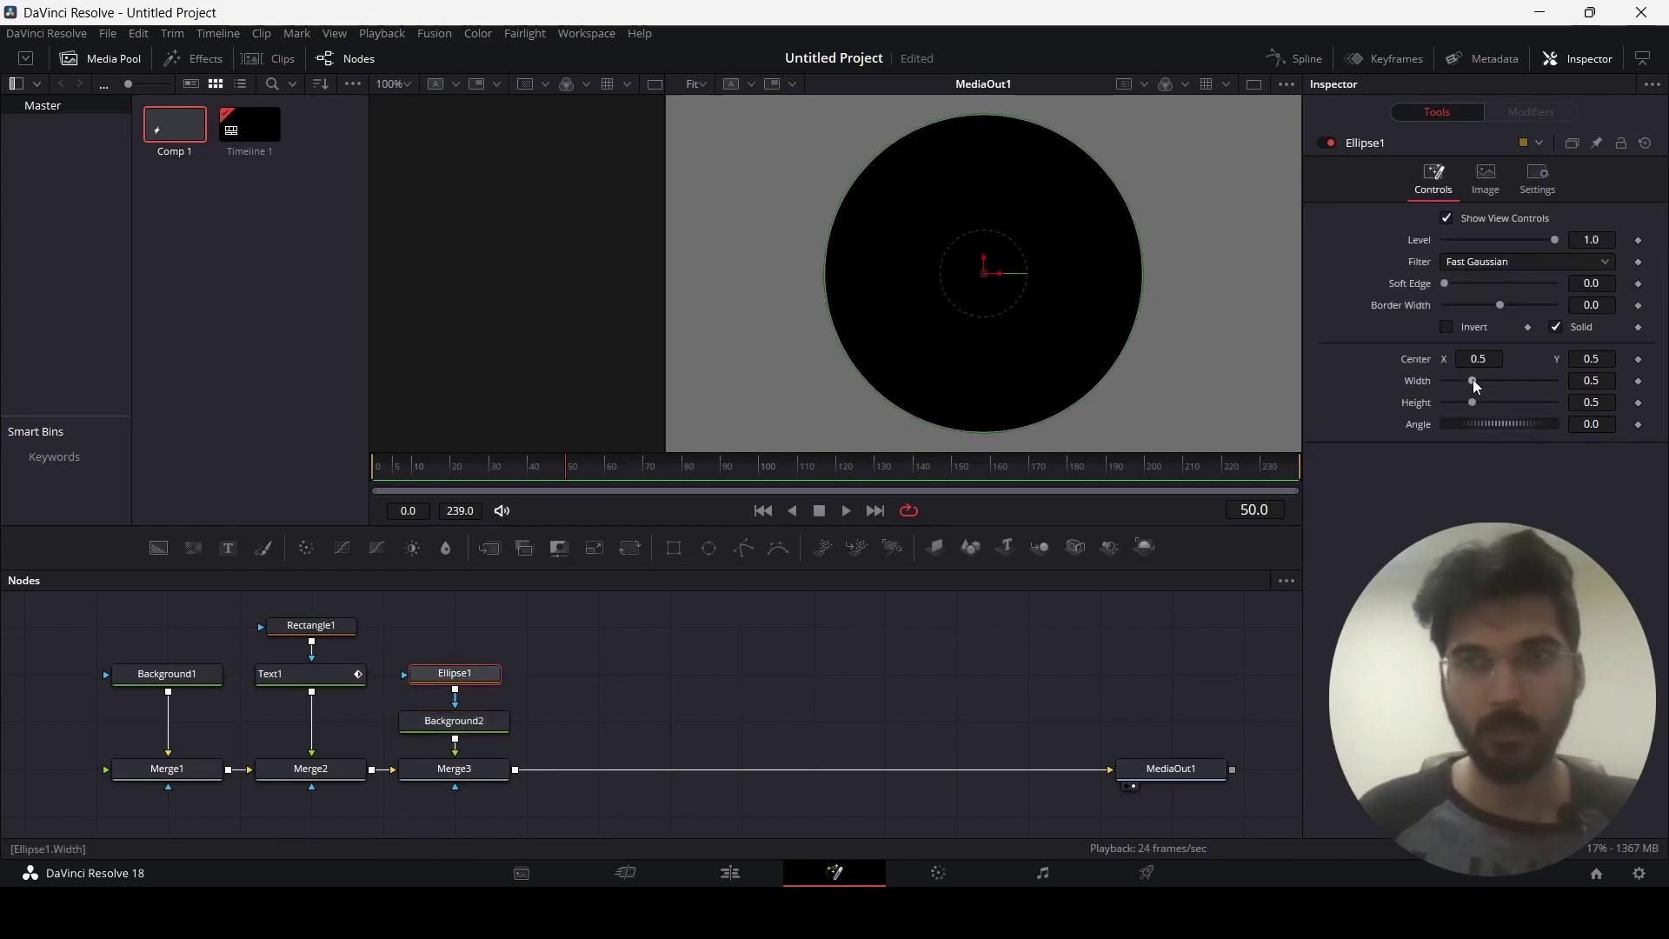
pyautogui.moveTo(1475, 386)
pyautogui.mouseDown()
pyautogui.moveTo(1458, 384)
pyautogui.moveTo(1478, 392)
pyautogui.mouseUp()
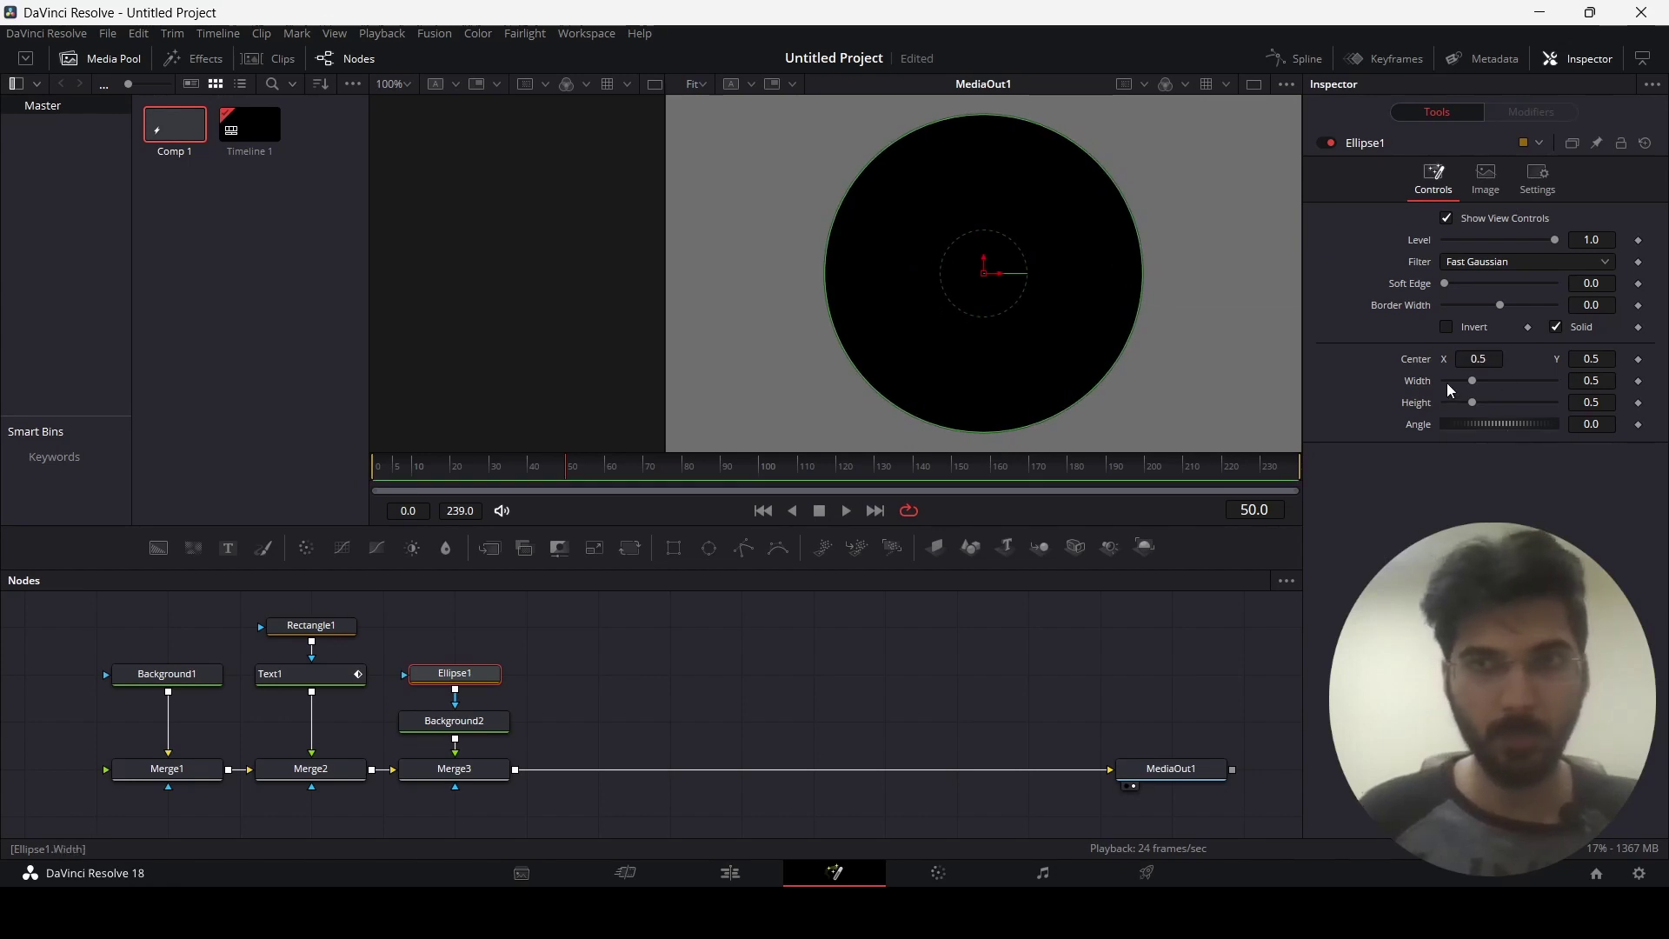
pyautogui.moveTo(1473, 383); pyautogui.dragTo(1463, 403)
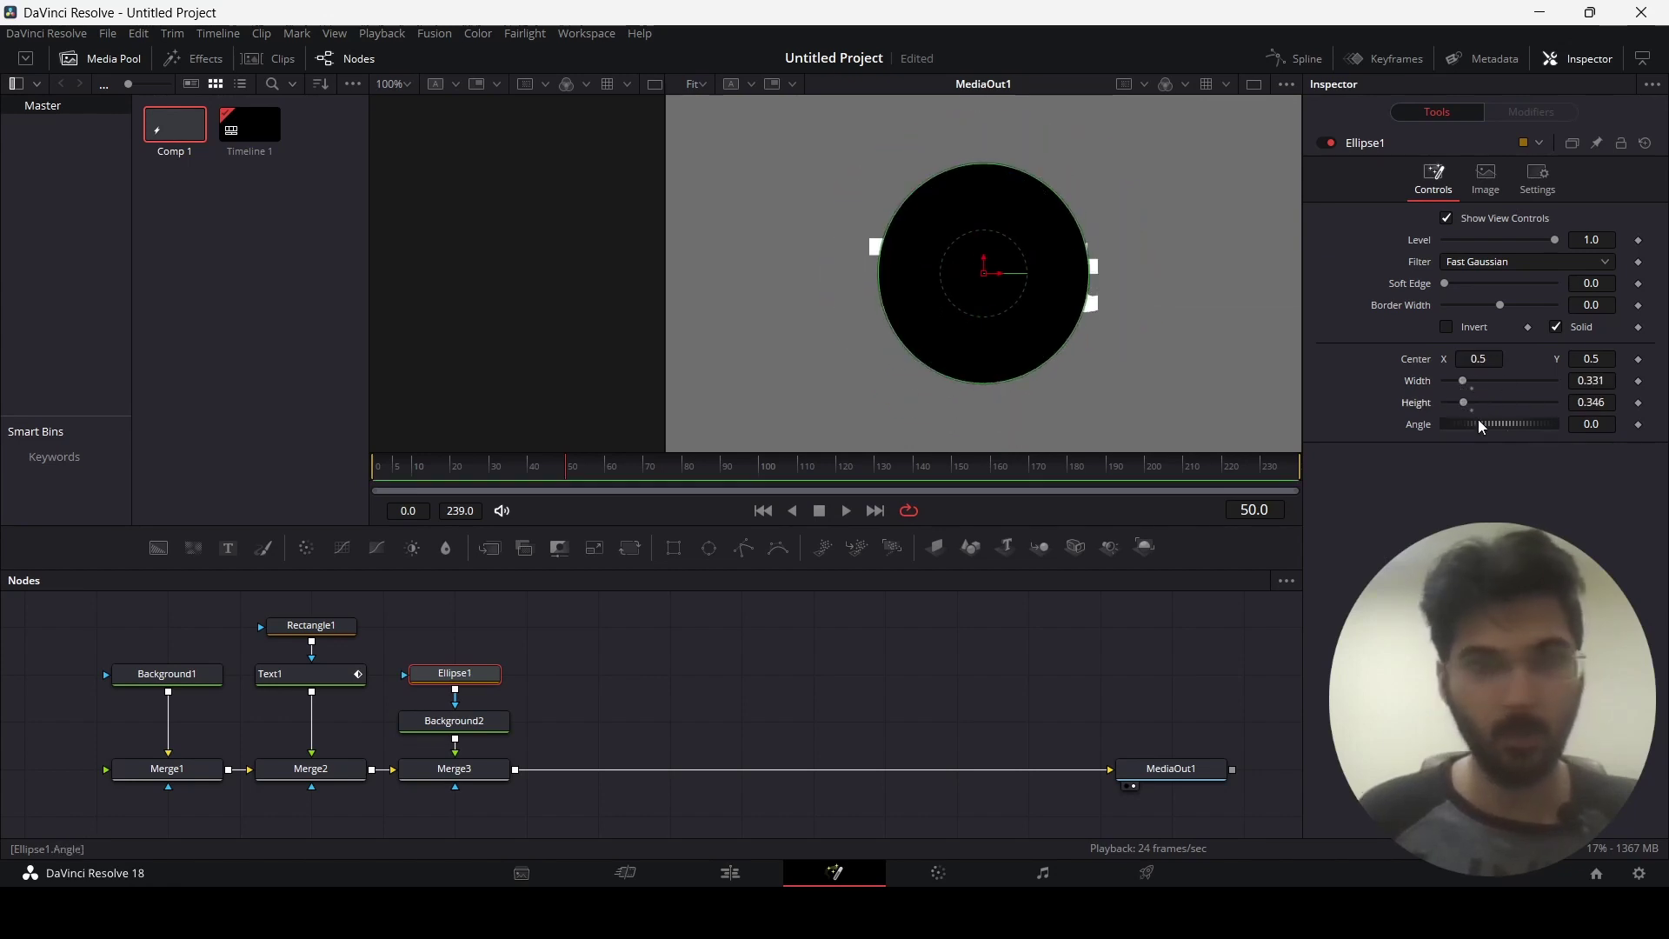
pyautogui.hotkey('ctrl', 'z')
pyautogui.hotkey('ctrl', 'z')
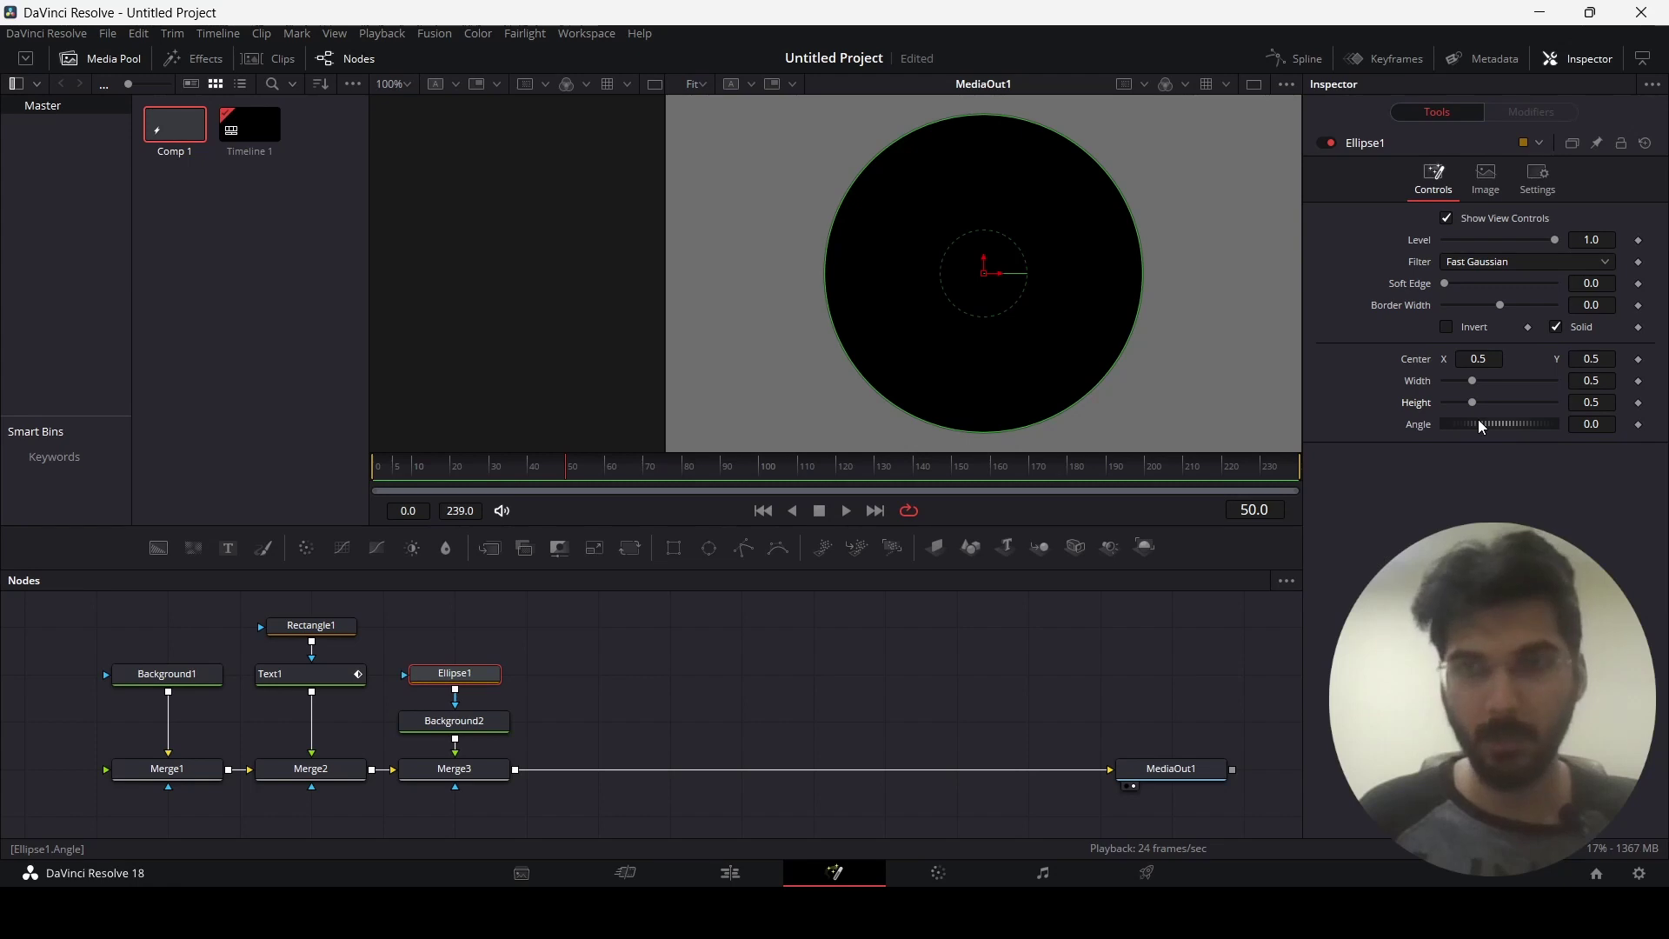
# - Add an expression to Ellipse1's Width that links it to the Height parameter
pyautogui.rightClick(1422, 388)
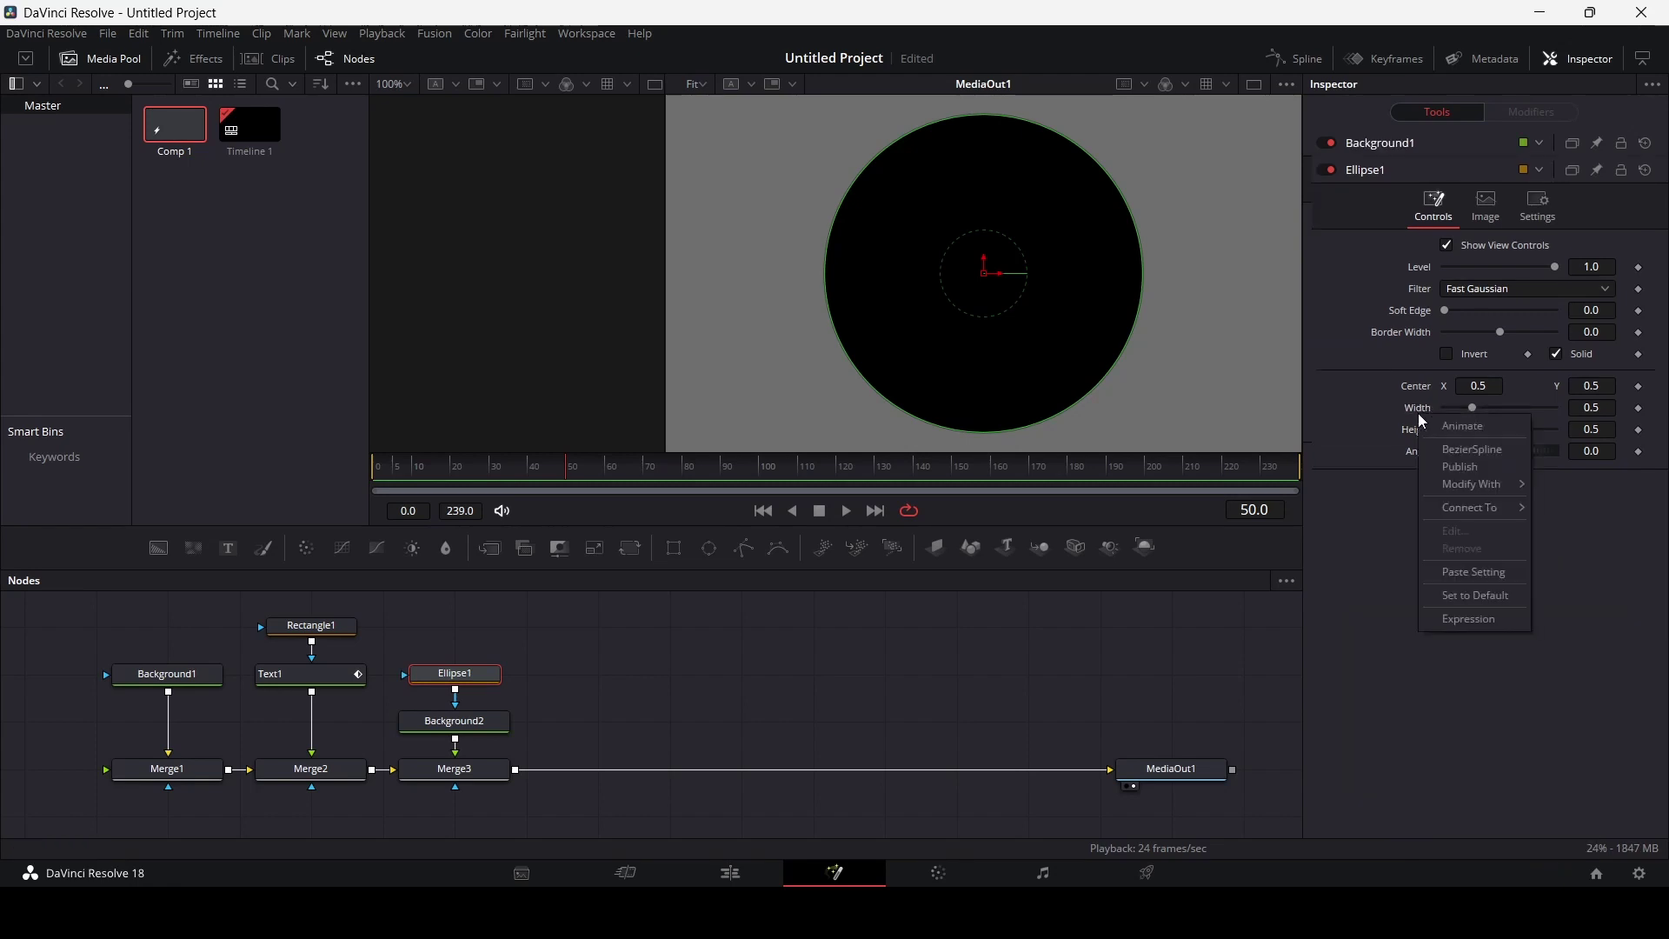
pyautogui.click(1472, 623)
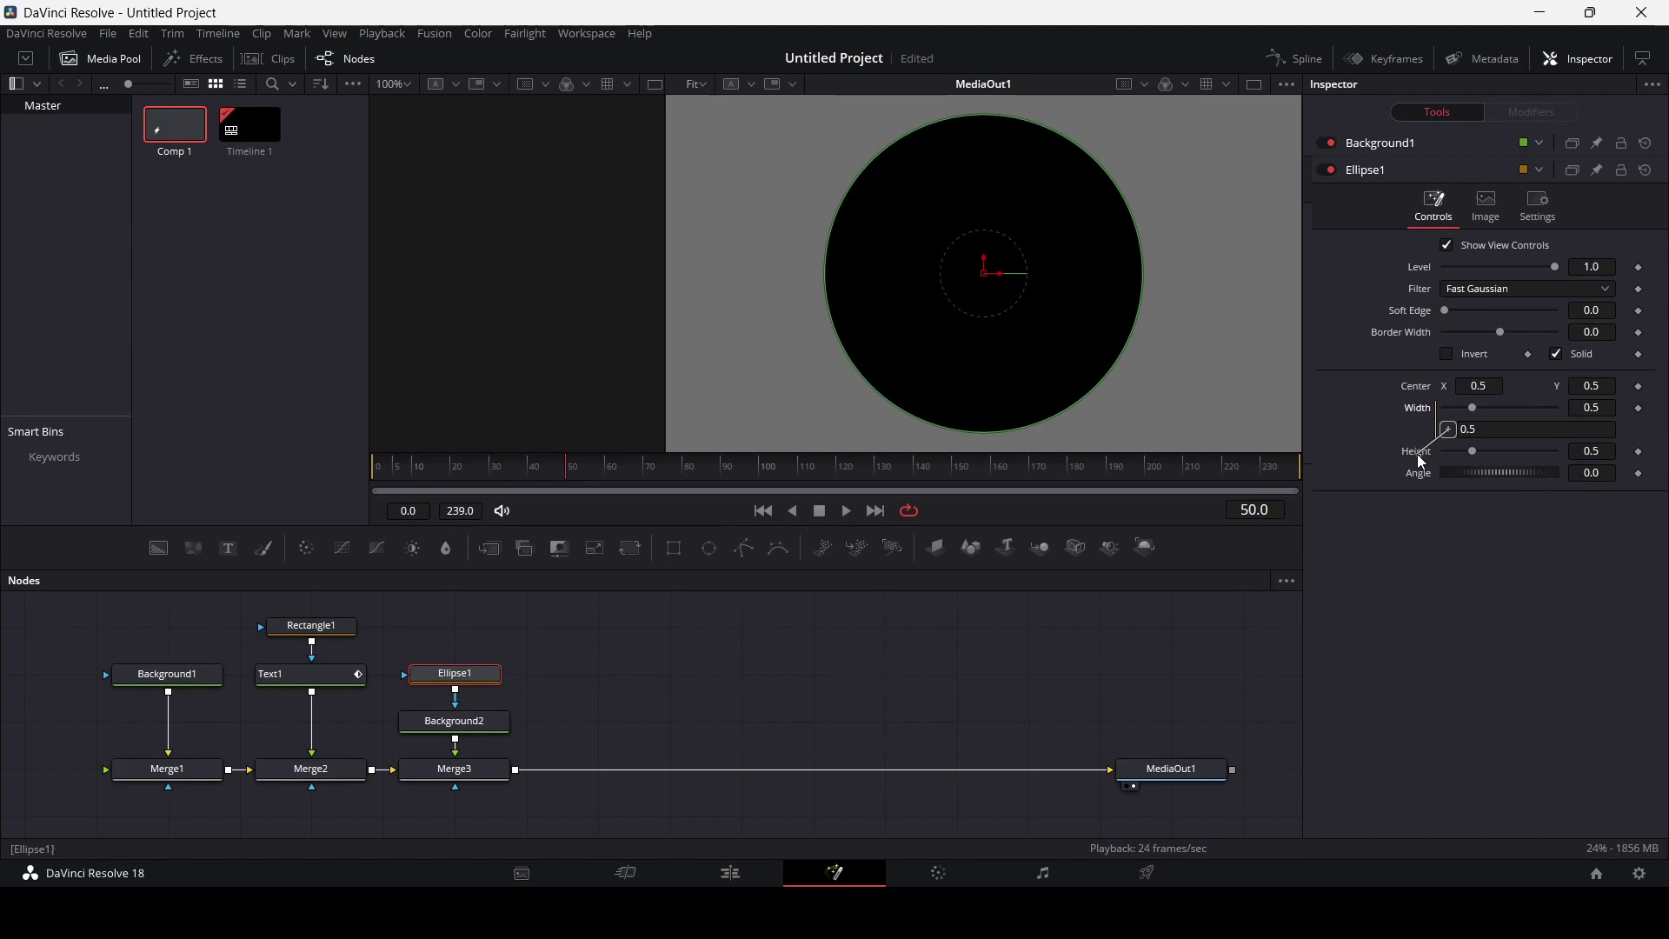
pyautogui.moveTo(1420, 461); pyautogui.dragTo(1420, 461)
# - Set Ellipse1's height to 0.157 and move its center to about X 0.184, Y 0.726
pyautogui.moveTo(1470, 425)
pyautogui.mouseDown()
pyautogui.moveTo(1483, 431)
pyautogui.moveTo(1451, 440)
pyautogui.mouseUp()
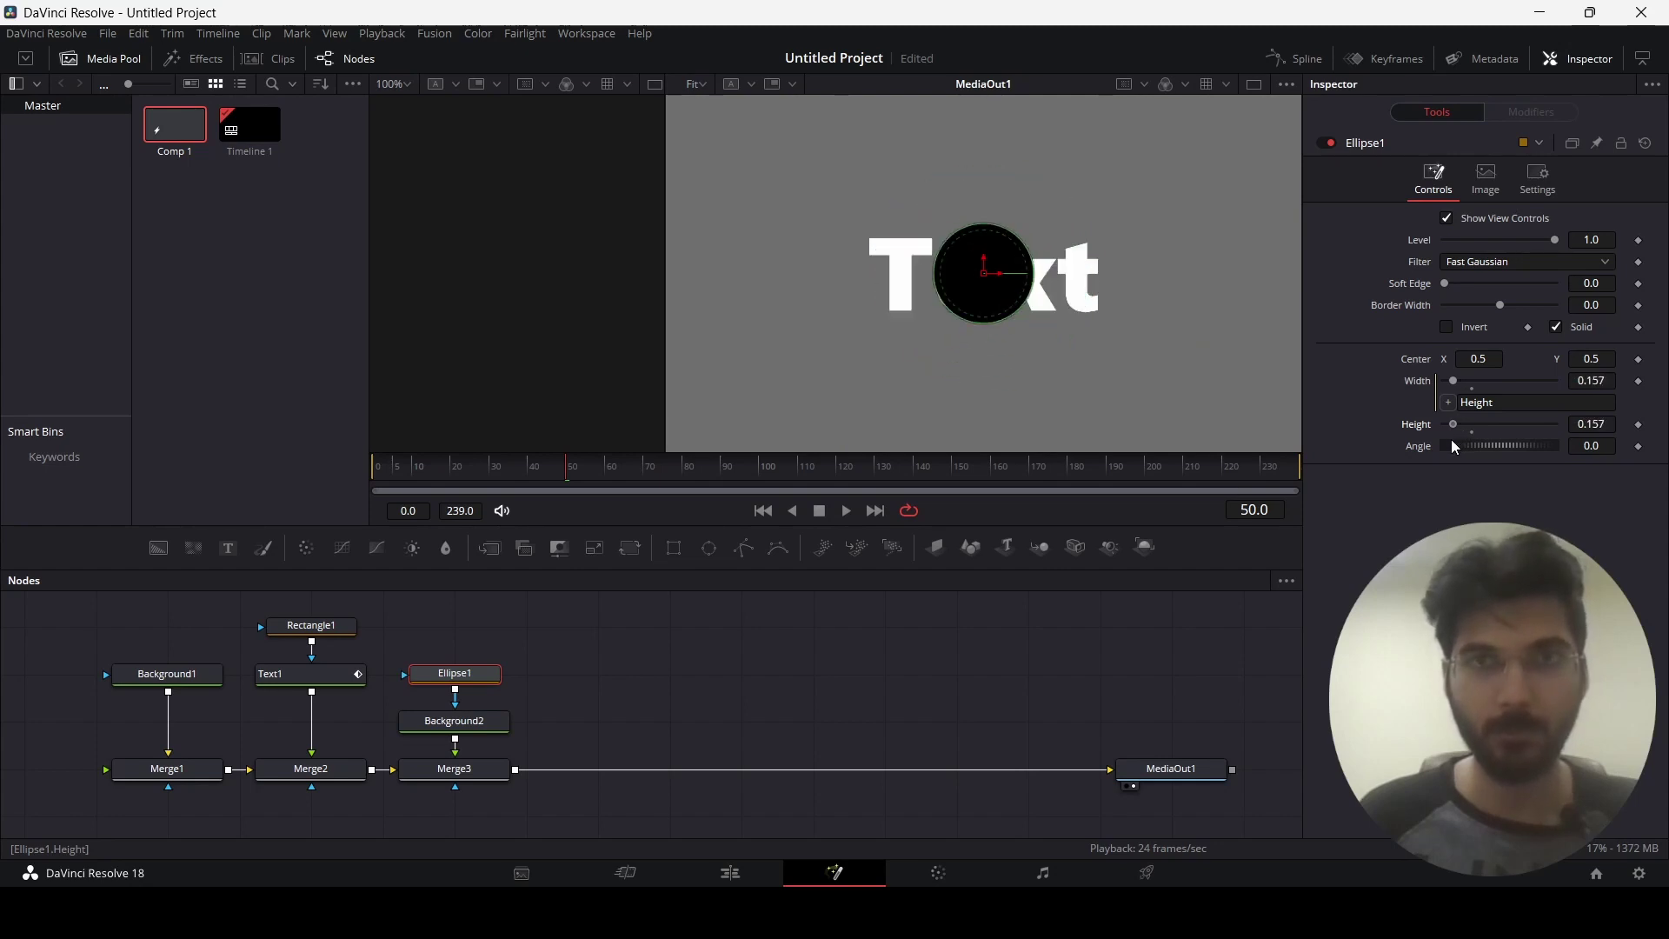
pyautogui.moveTo(982, 282); pyautogui.dragTo(784, 203)
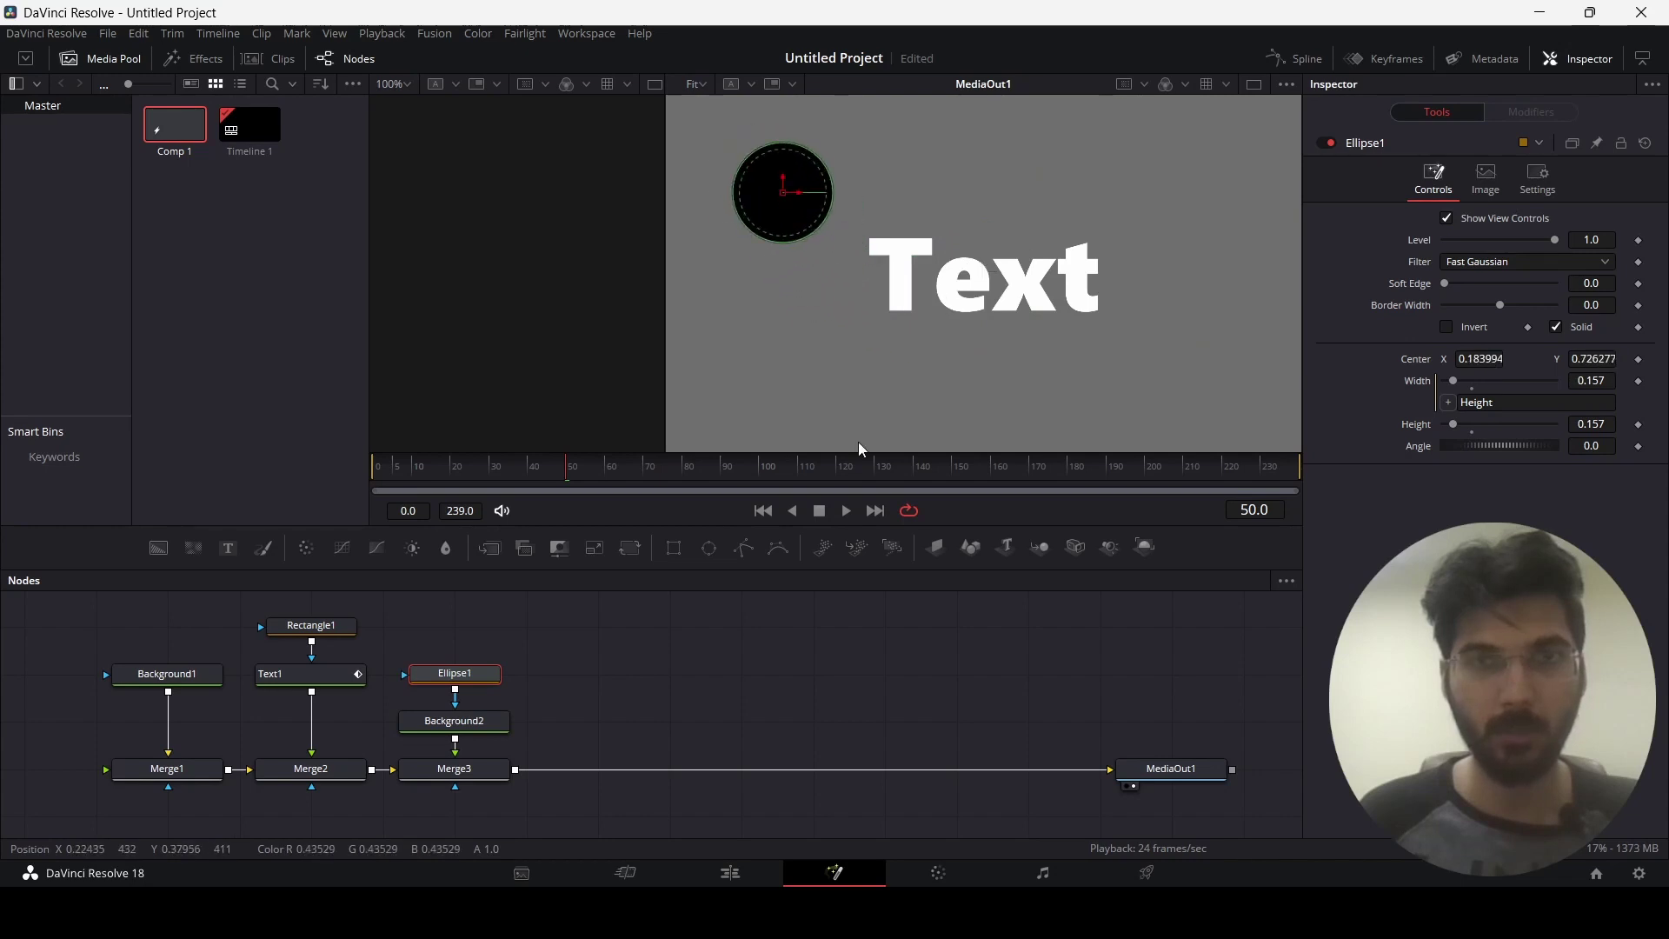
pyautogui.click(915, 679)
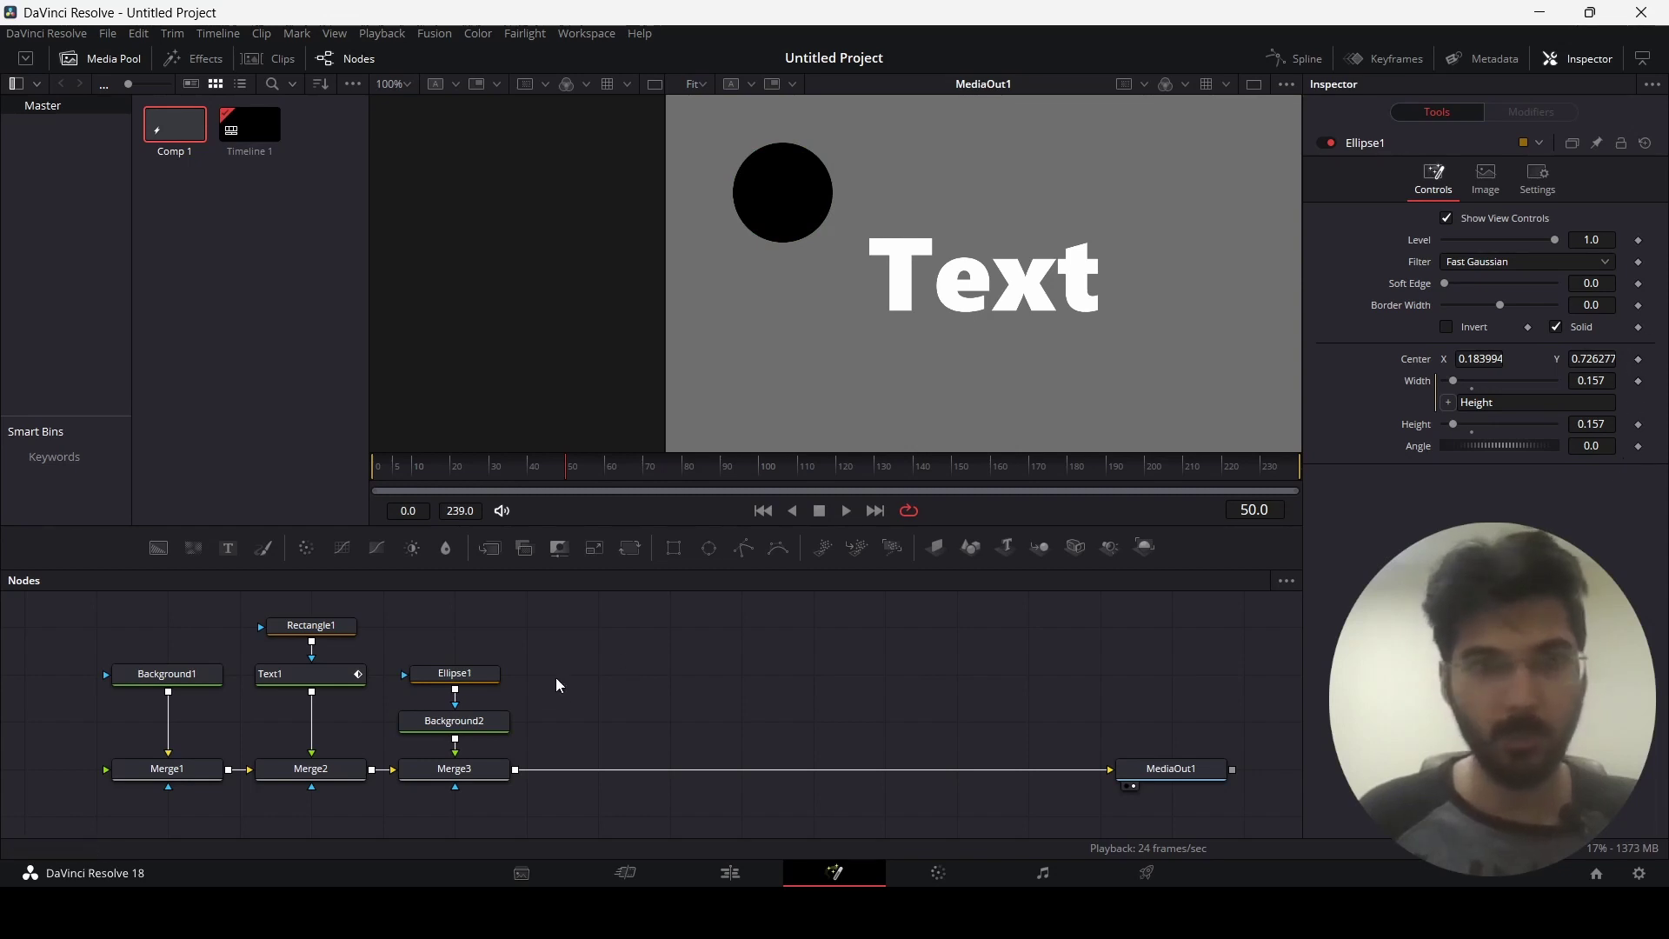
# - Move Ellipse1 and Background2 up in the node graph and insert a Transform node between Background2 and Merge3
pyautogui.moveTo(573, 662); pyautogui.dragTo(405, 730)
pyautogui.moveTo(478, 683); pyautogui.dragTo(478, 634)
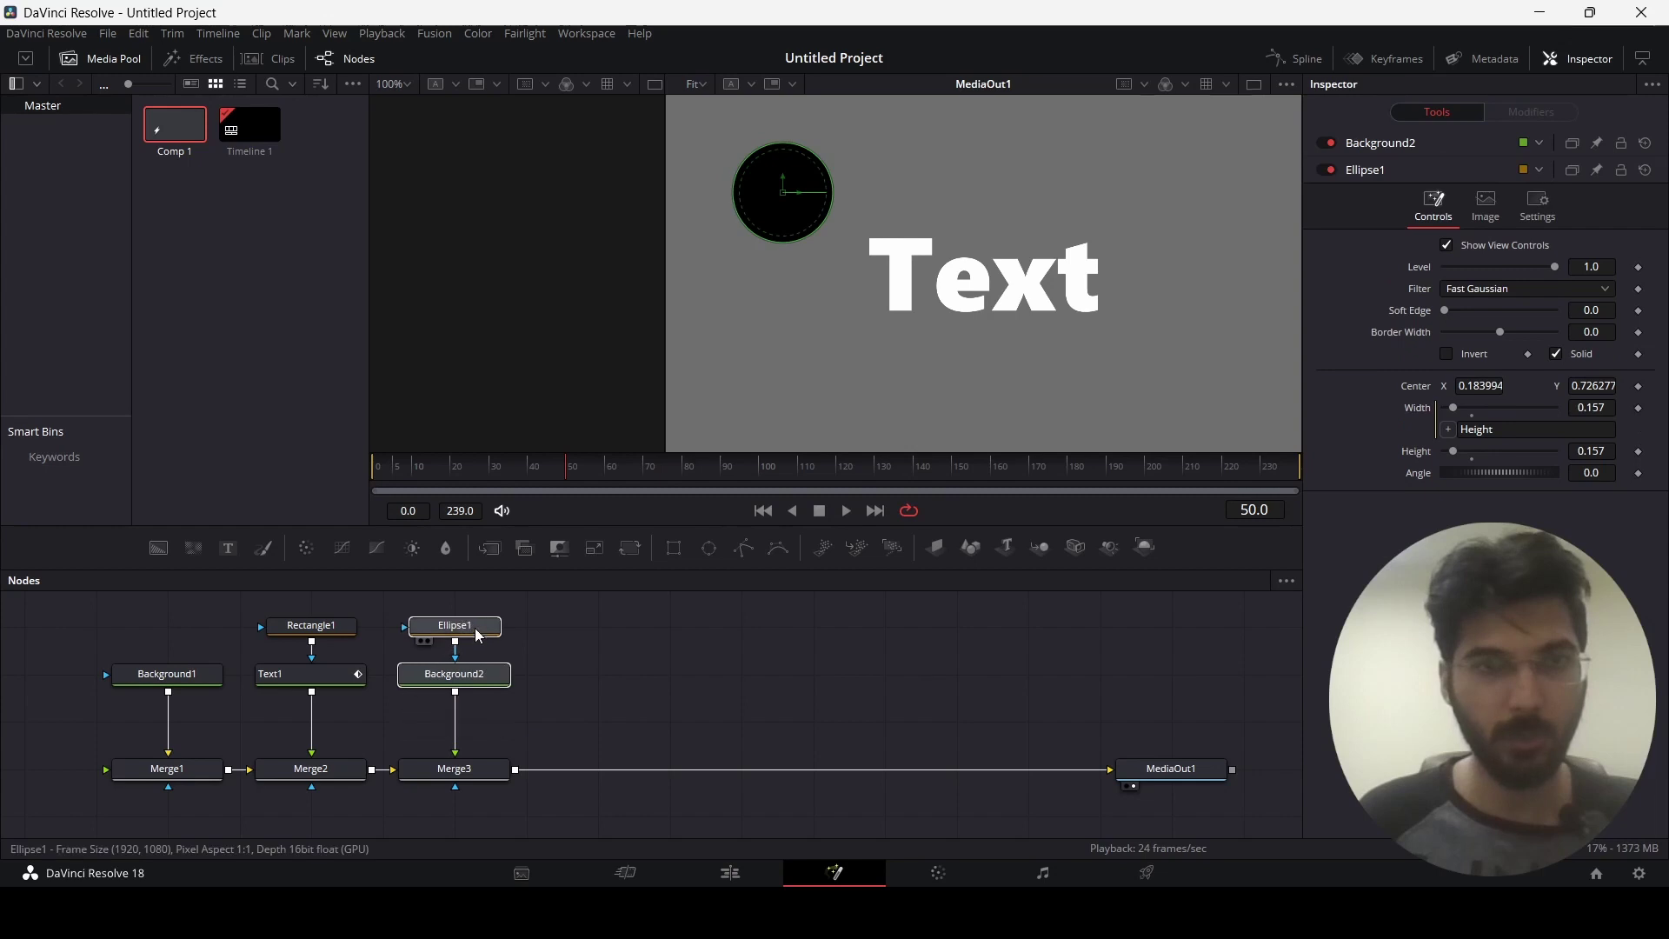
pyautogui.click(660, 668)
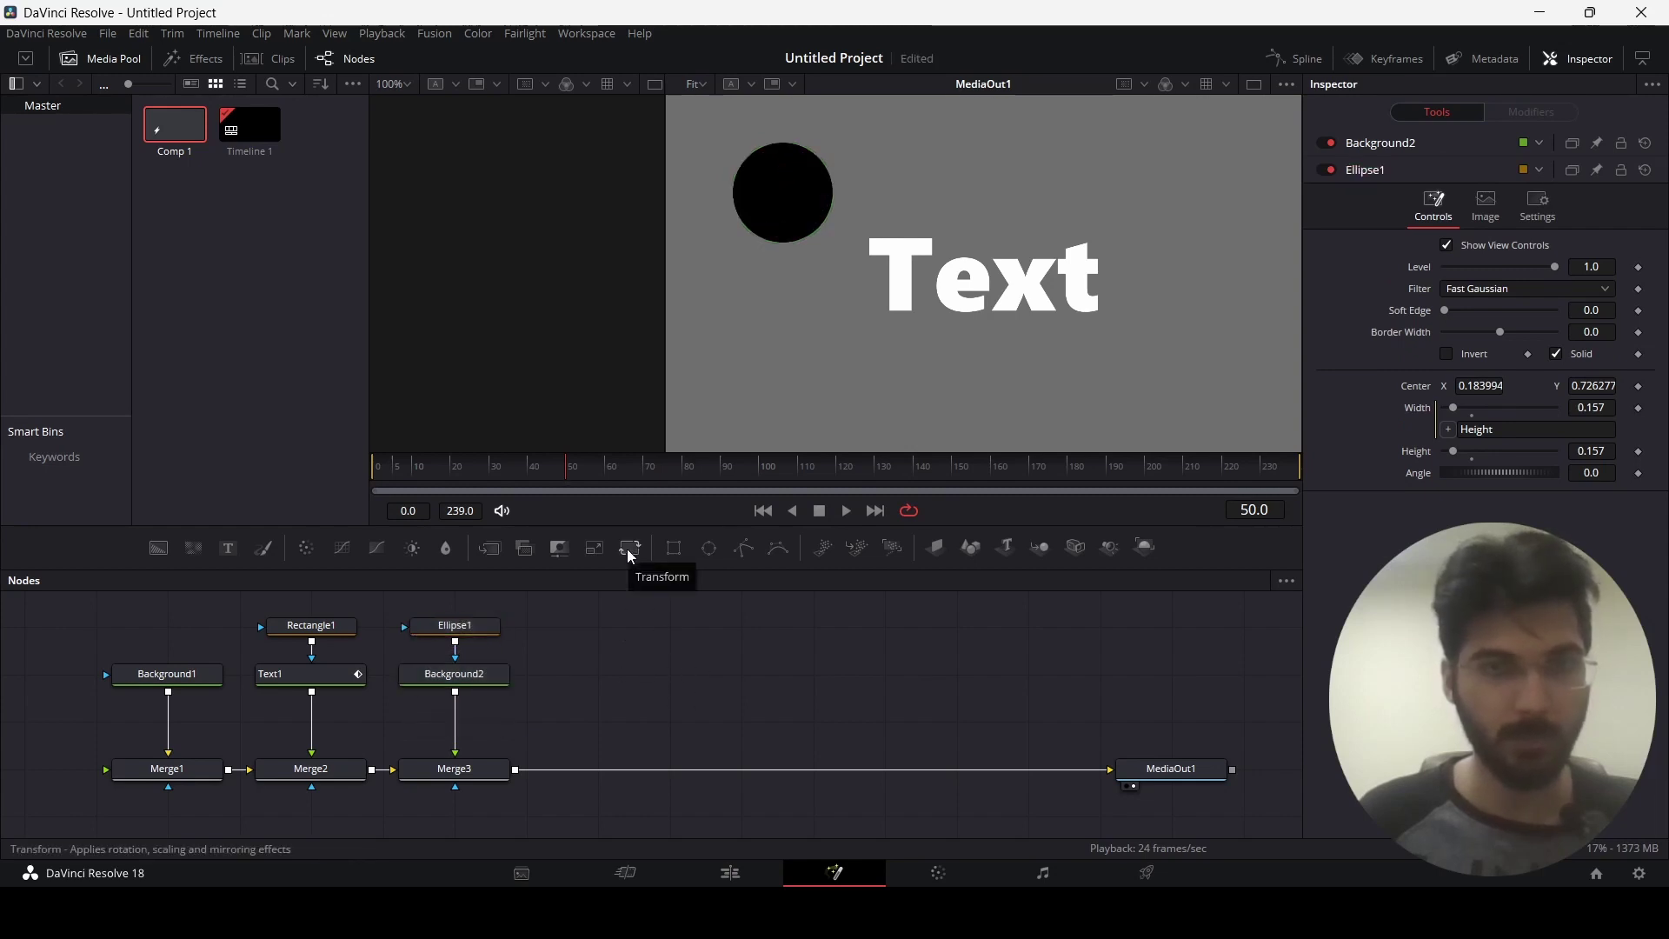
pyautogui.moveTo(628, 549); pyautogui.dragTo(575, 720)
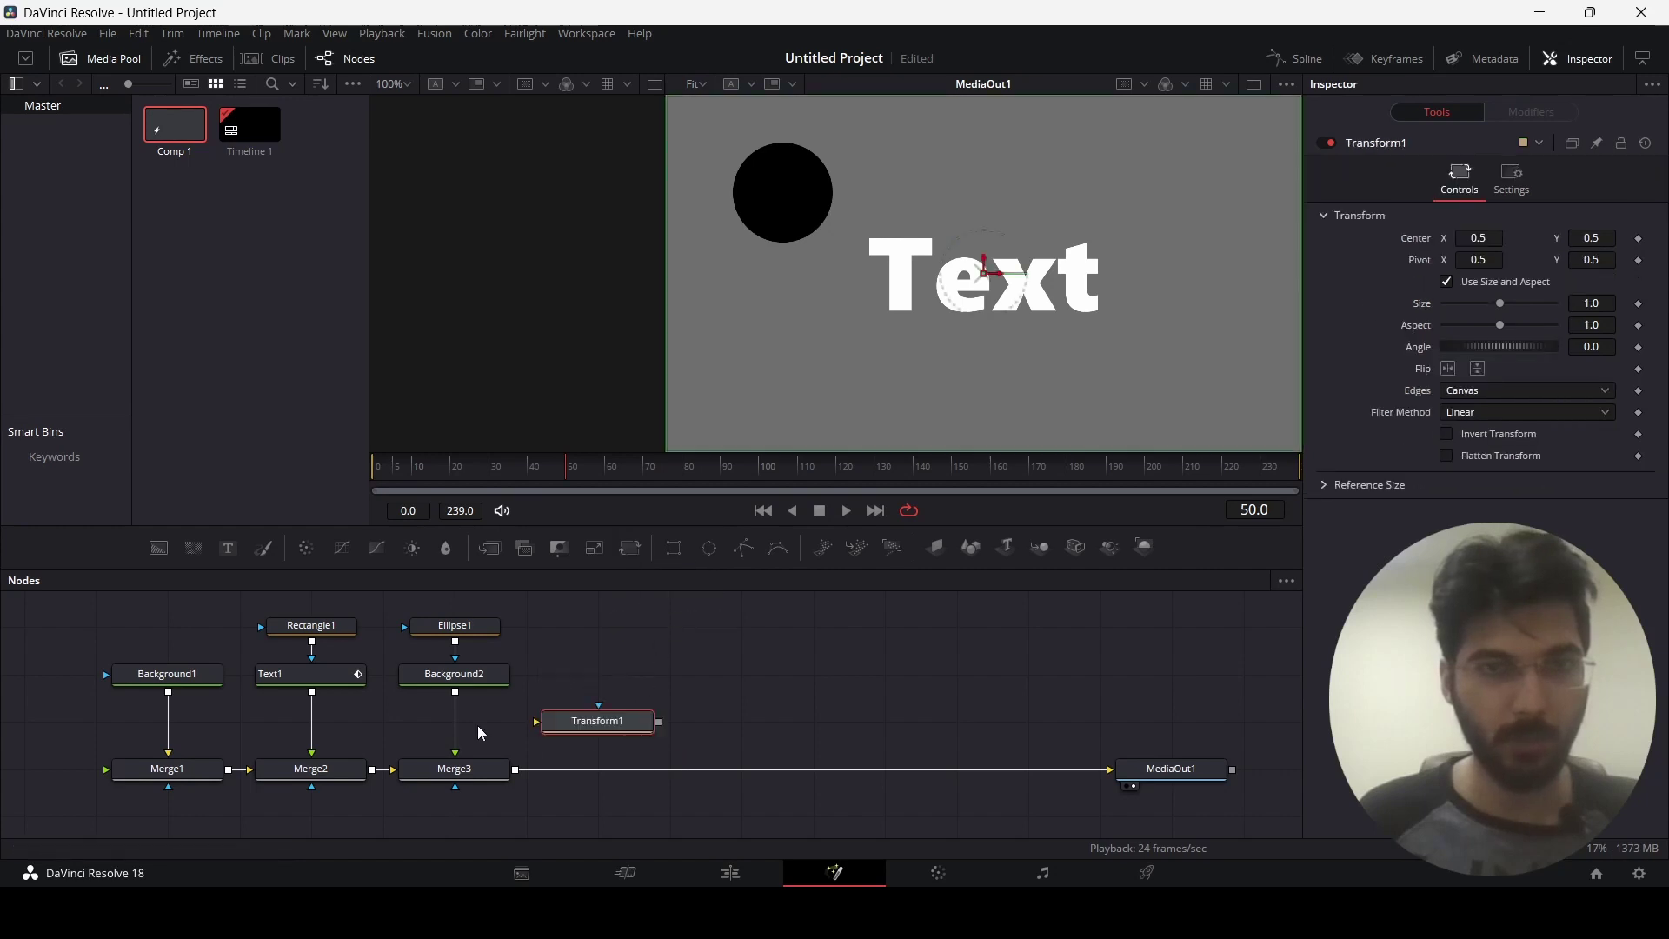
pyautogui.moveTo(455, 739)
pyautogui.mouseDown()
pyautogui.moveTo(574, 722)
pyautogui.moveTo(454, 770)
pyautogui.mouseUp()
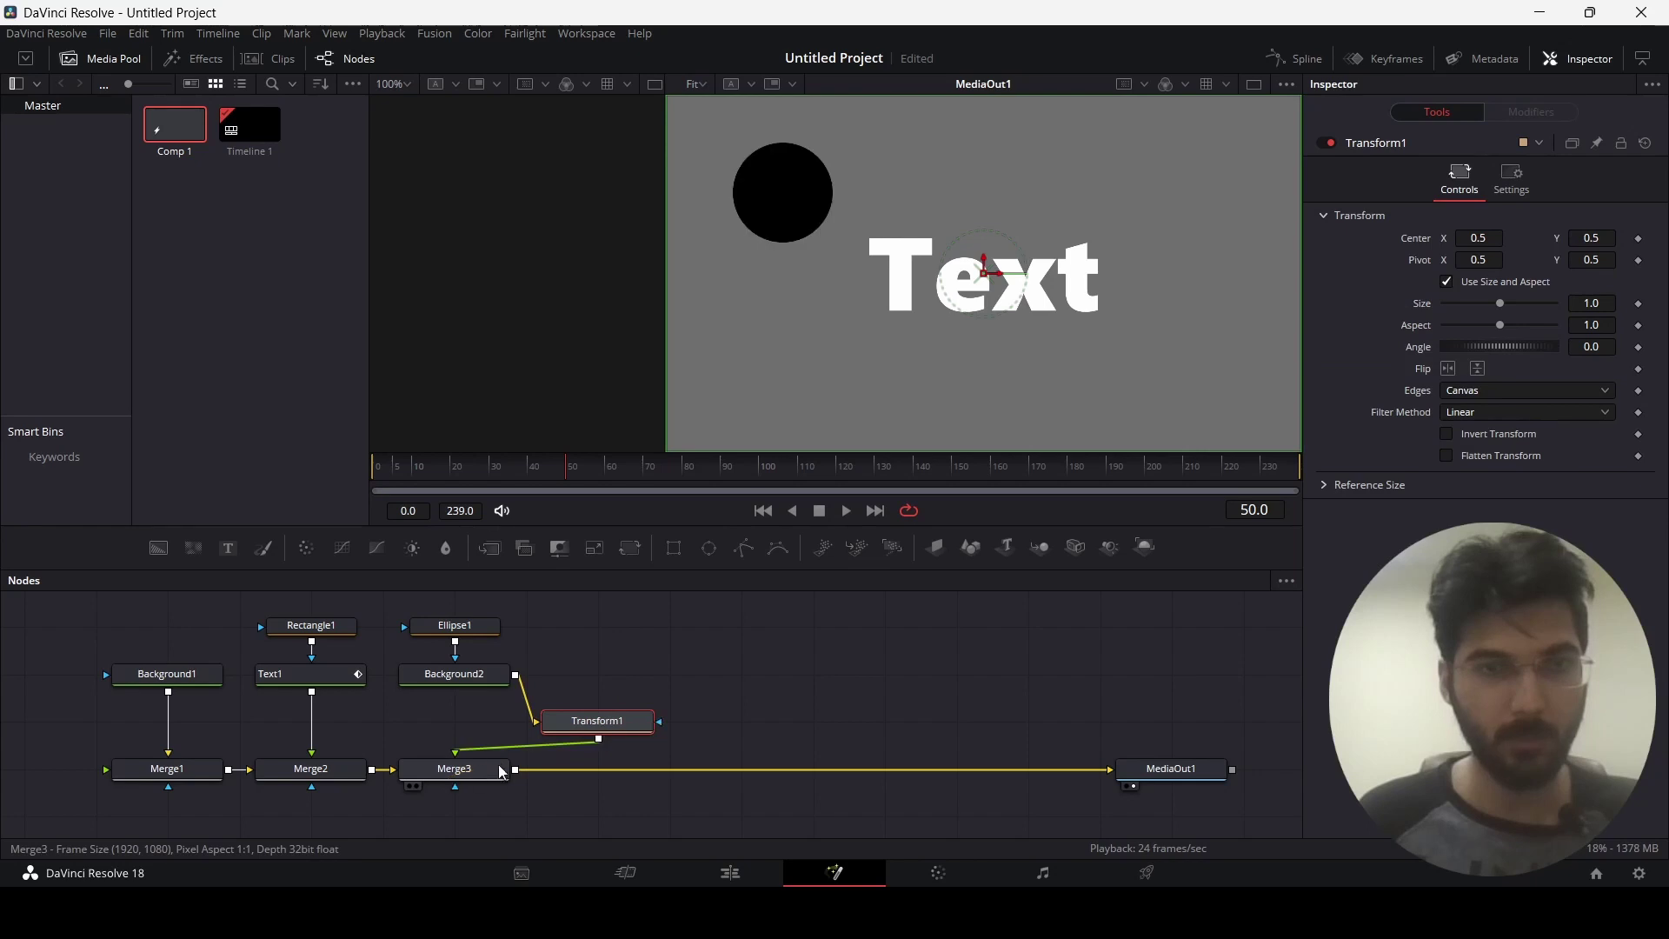
pyautogui.moveTo(609, 724); pyautogui.dragTo(466, 727)
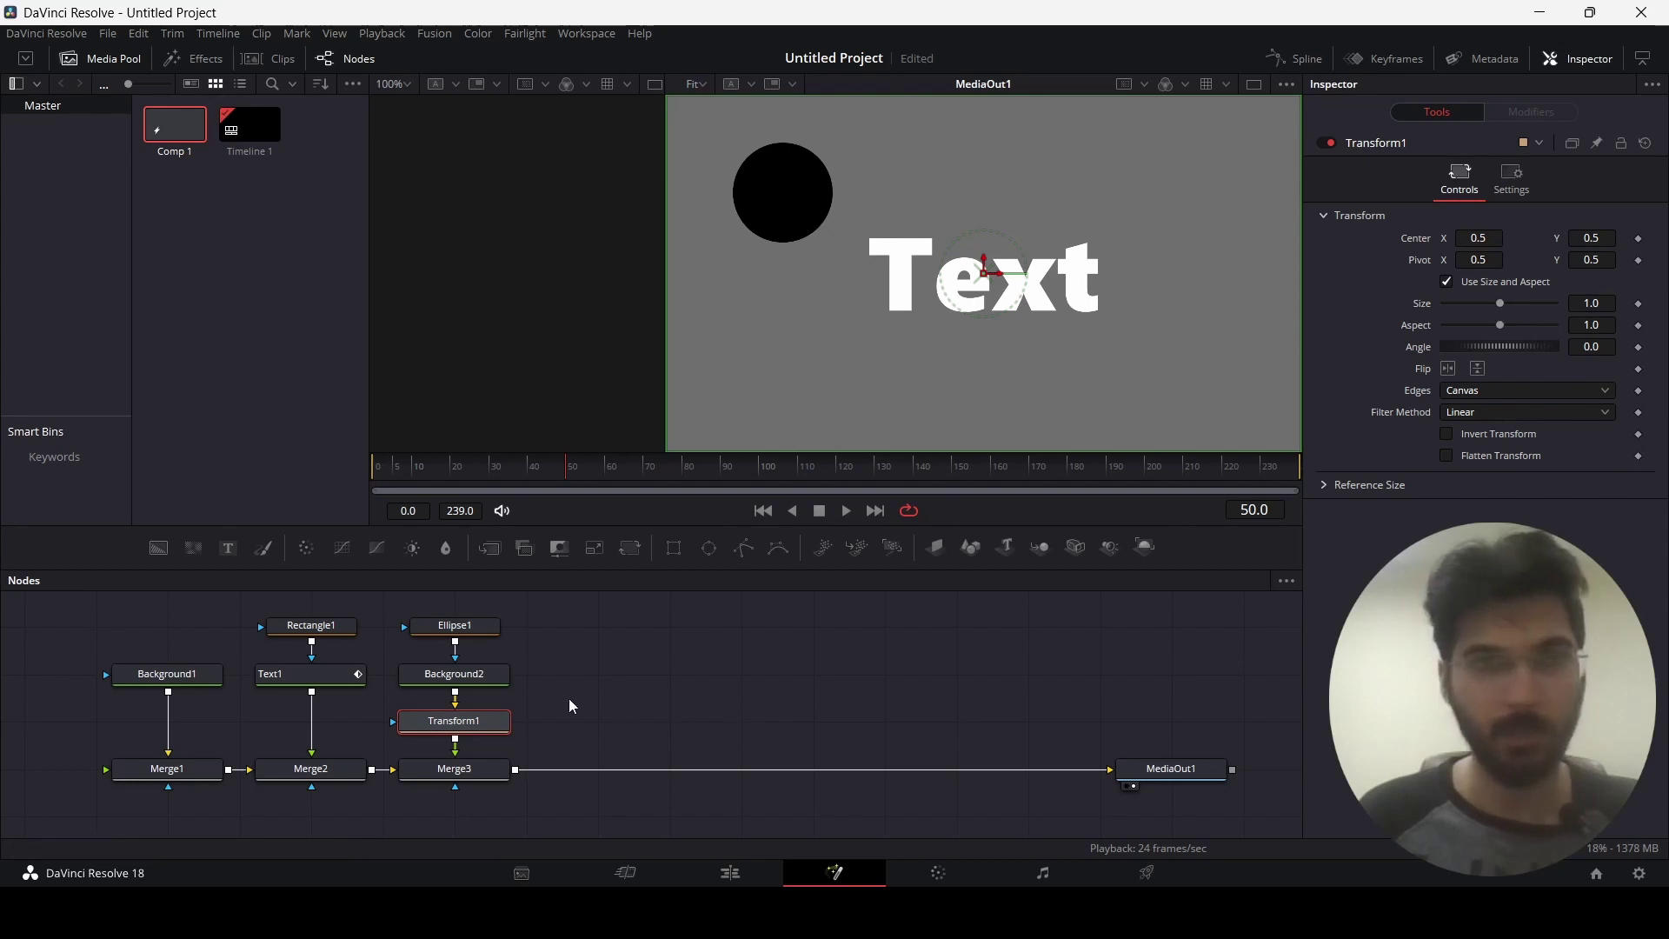
# - Try reducing Transform1's size to 0.97, and undo the change
pyautogui.click(454, 625)
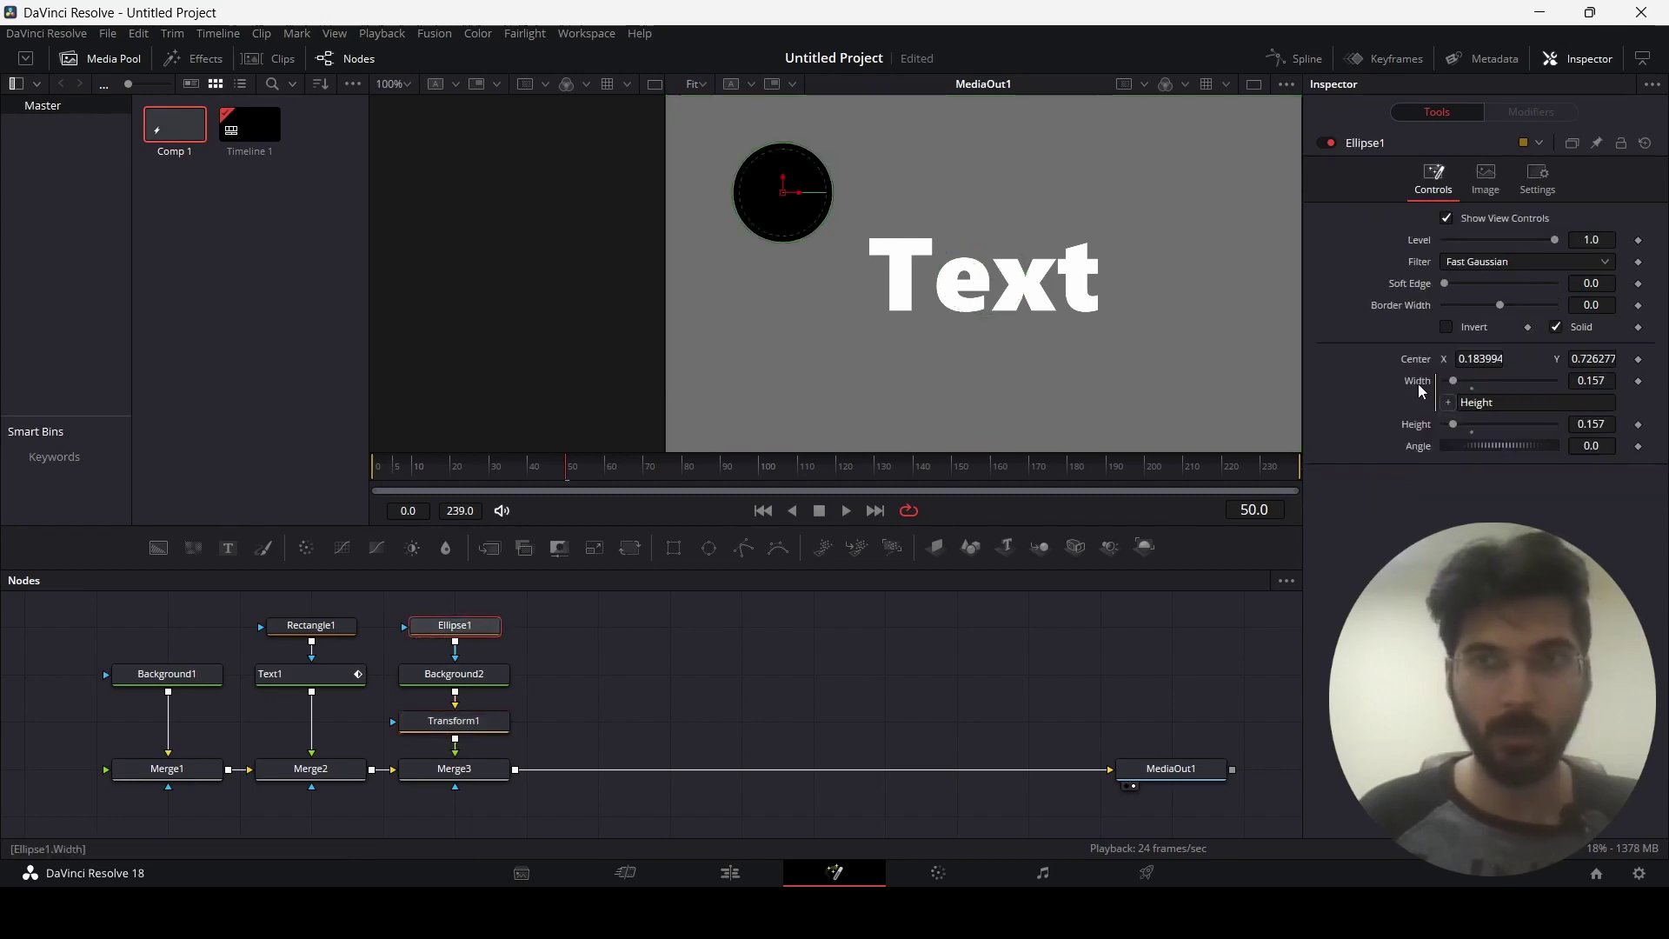
pyautogui.click(503, 727)
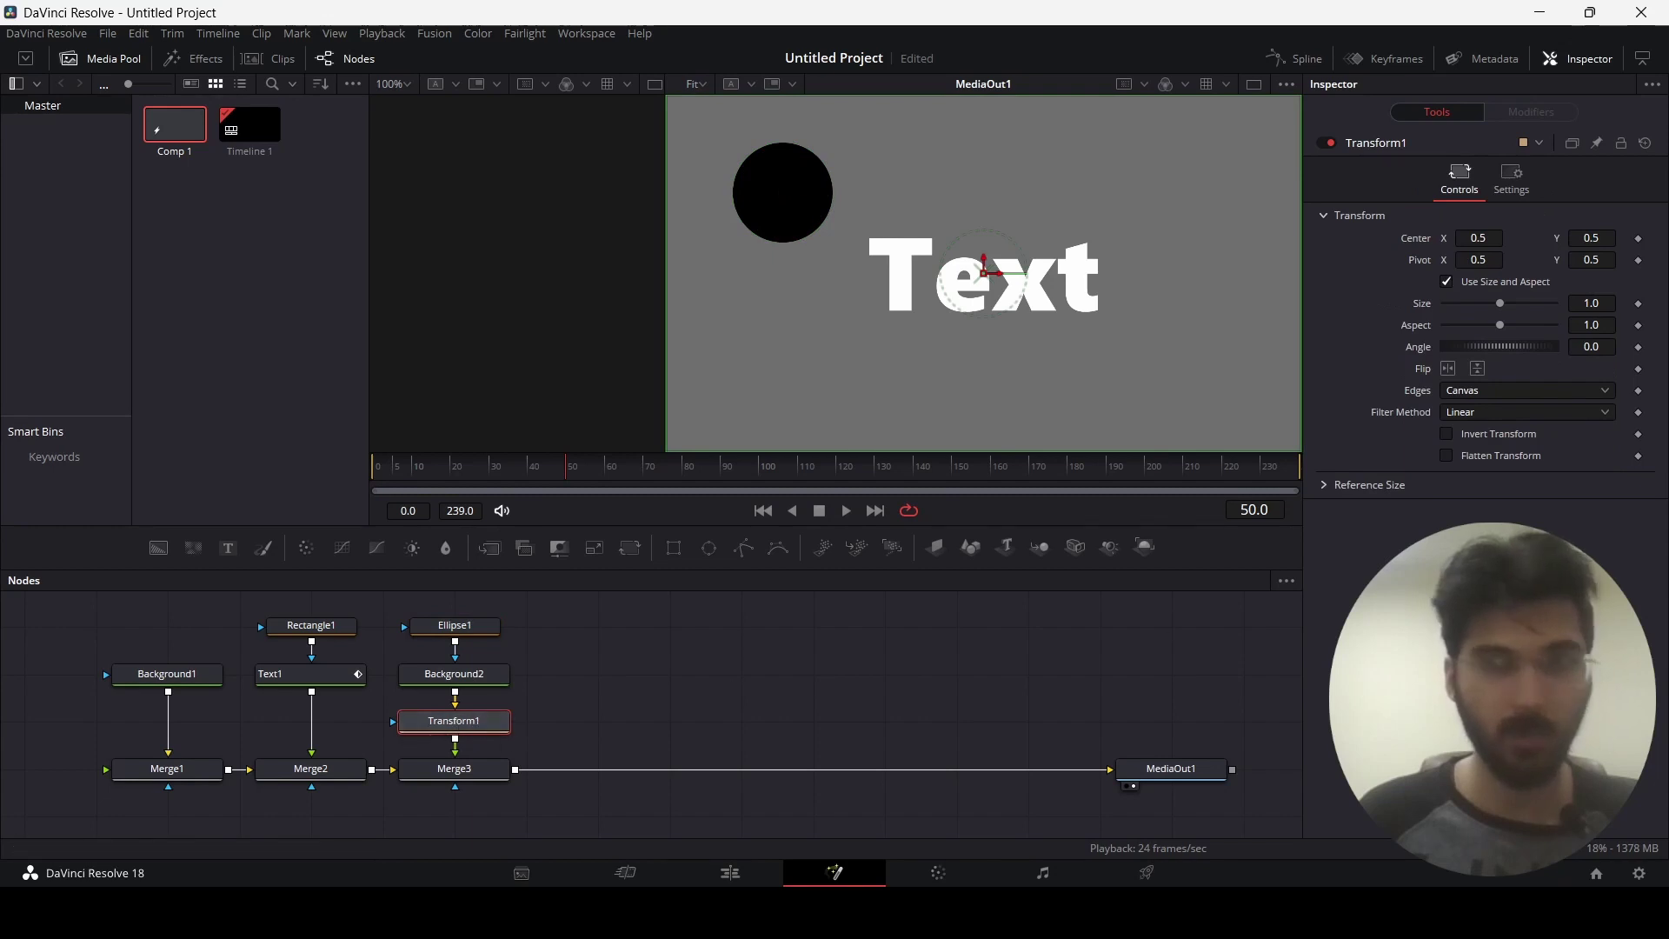
pyautogui.moveTo(1500, 304); pyautogui.dragTo(1495, 305)
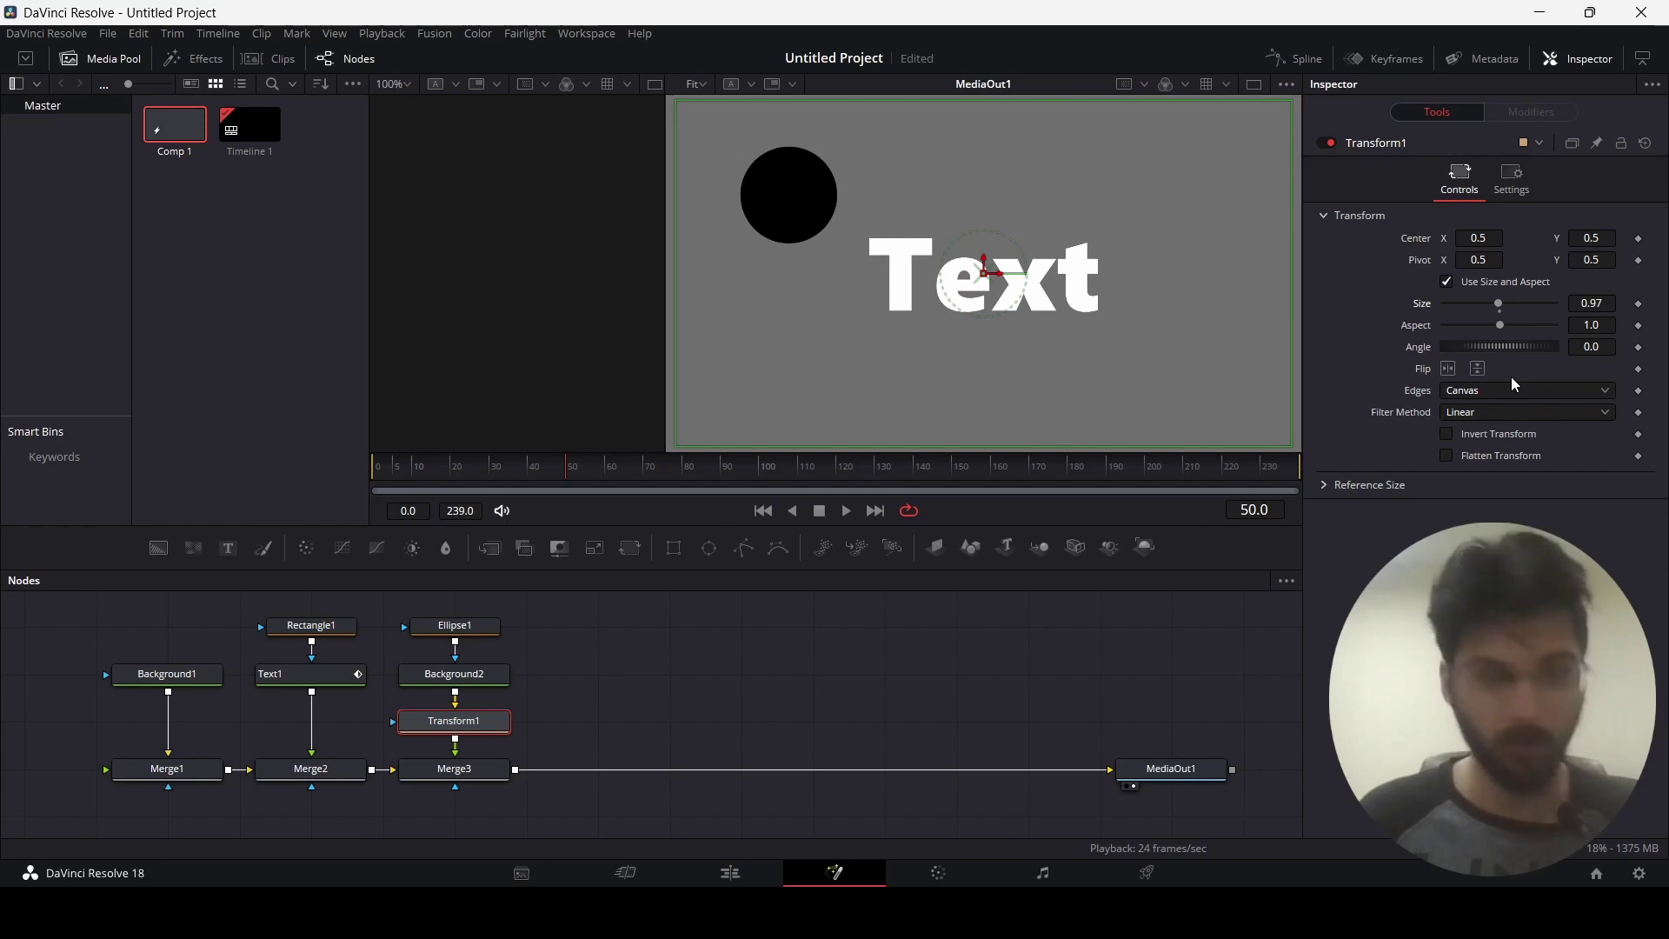
pyautogui.hotkey('ctrl', 'z')
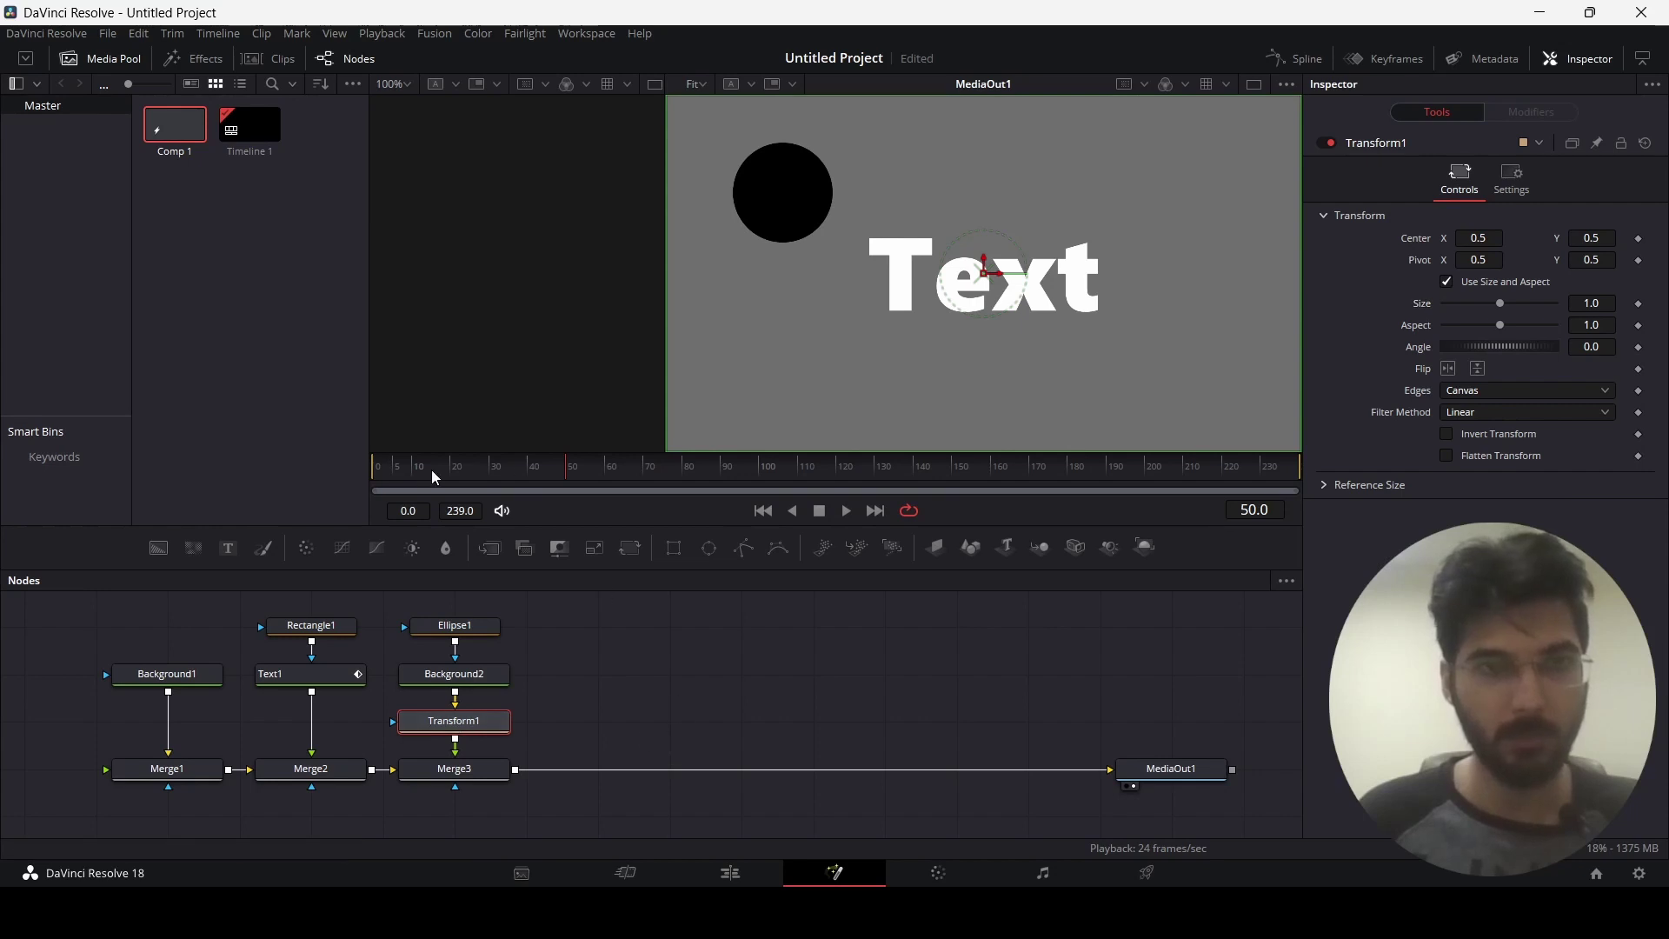
# - Keyframe Transform1's Center at frame 10 with X 0.5, and set Center X to 0.172 at frame 0
pyautogui.moveTo(432, 474); pyautogui.dragTo(414, 473)
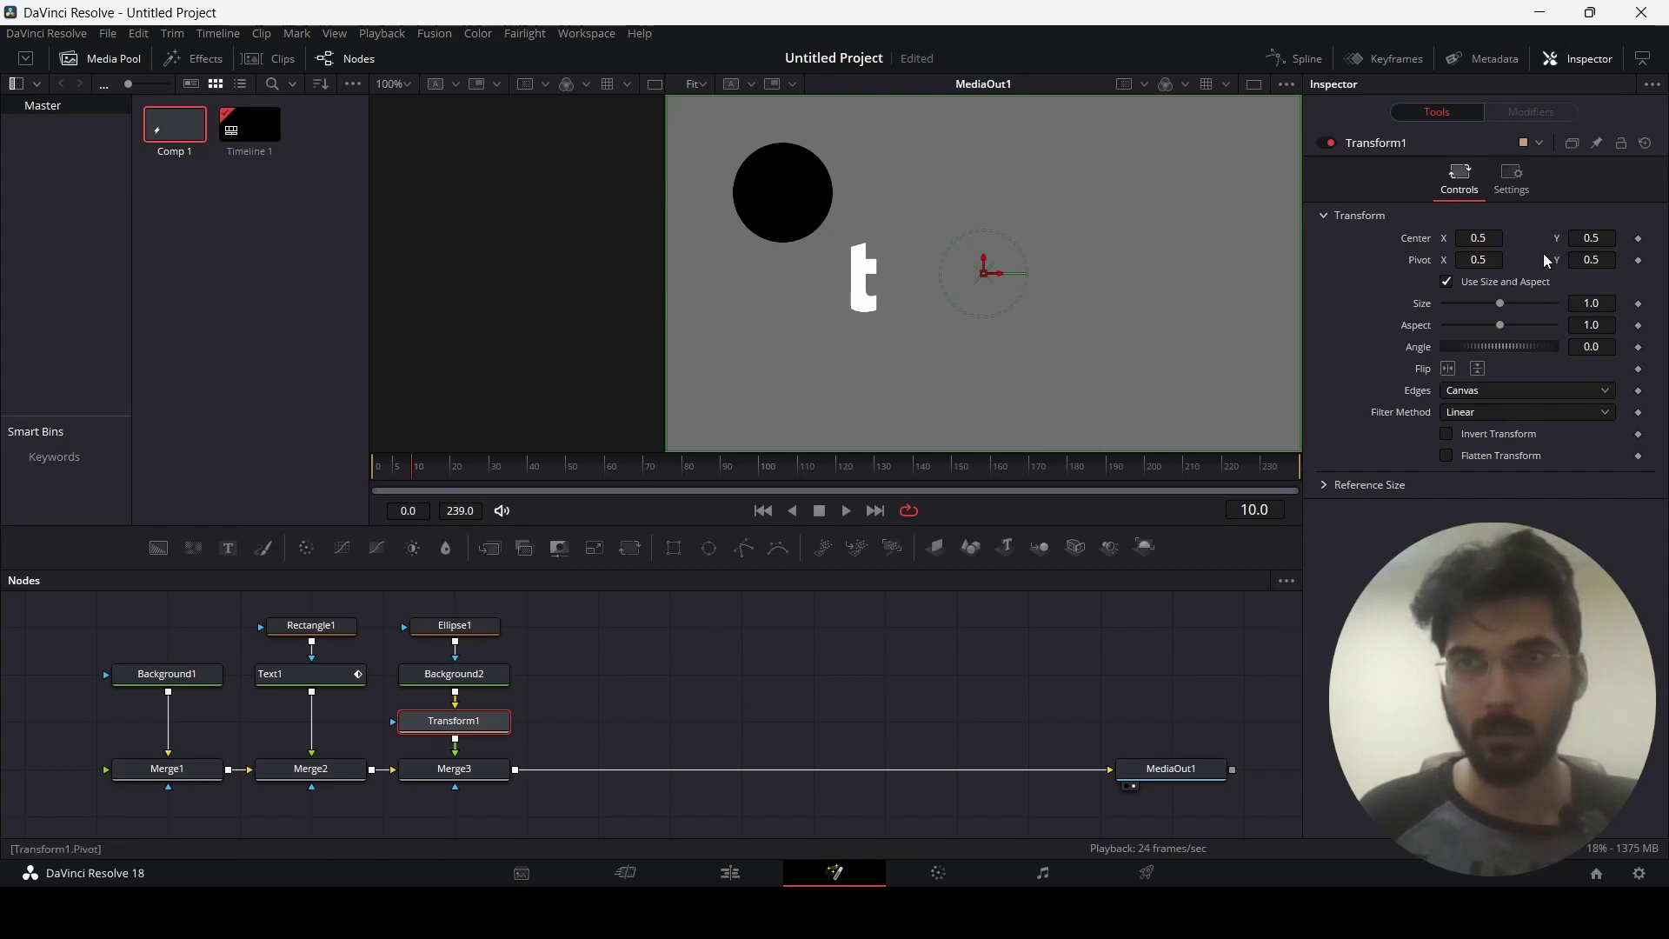
pyautogui.click(1639, 239)
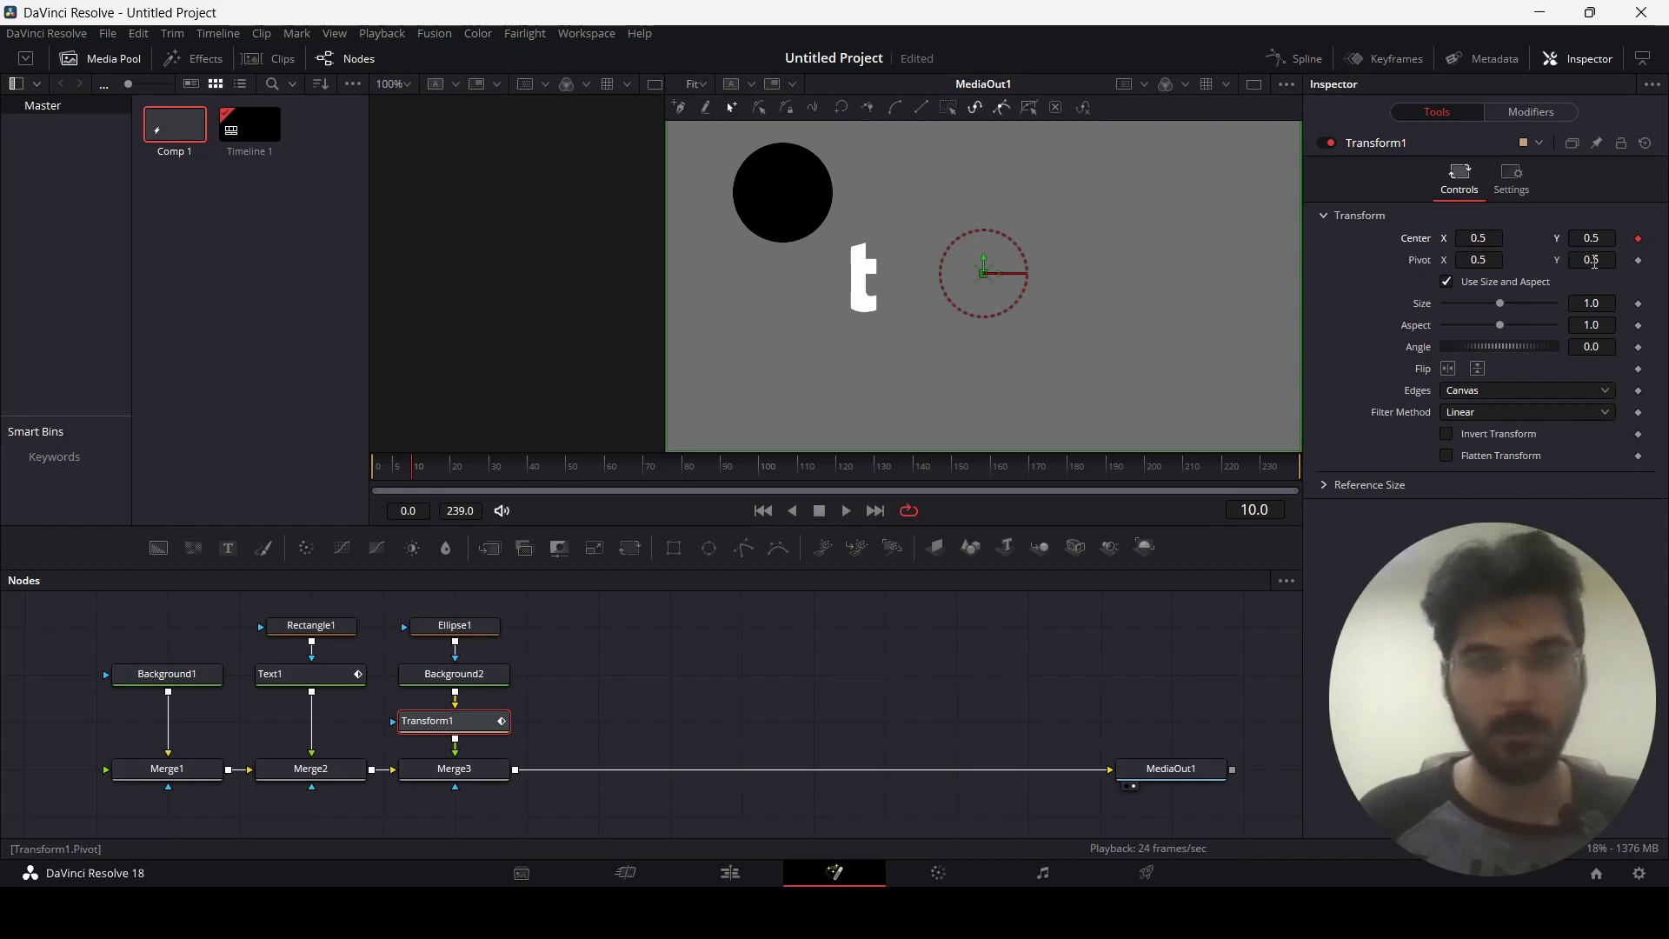
pyautogui.press('Home')
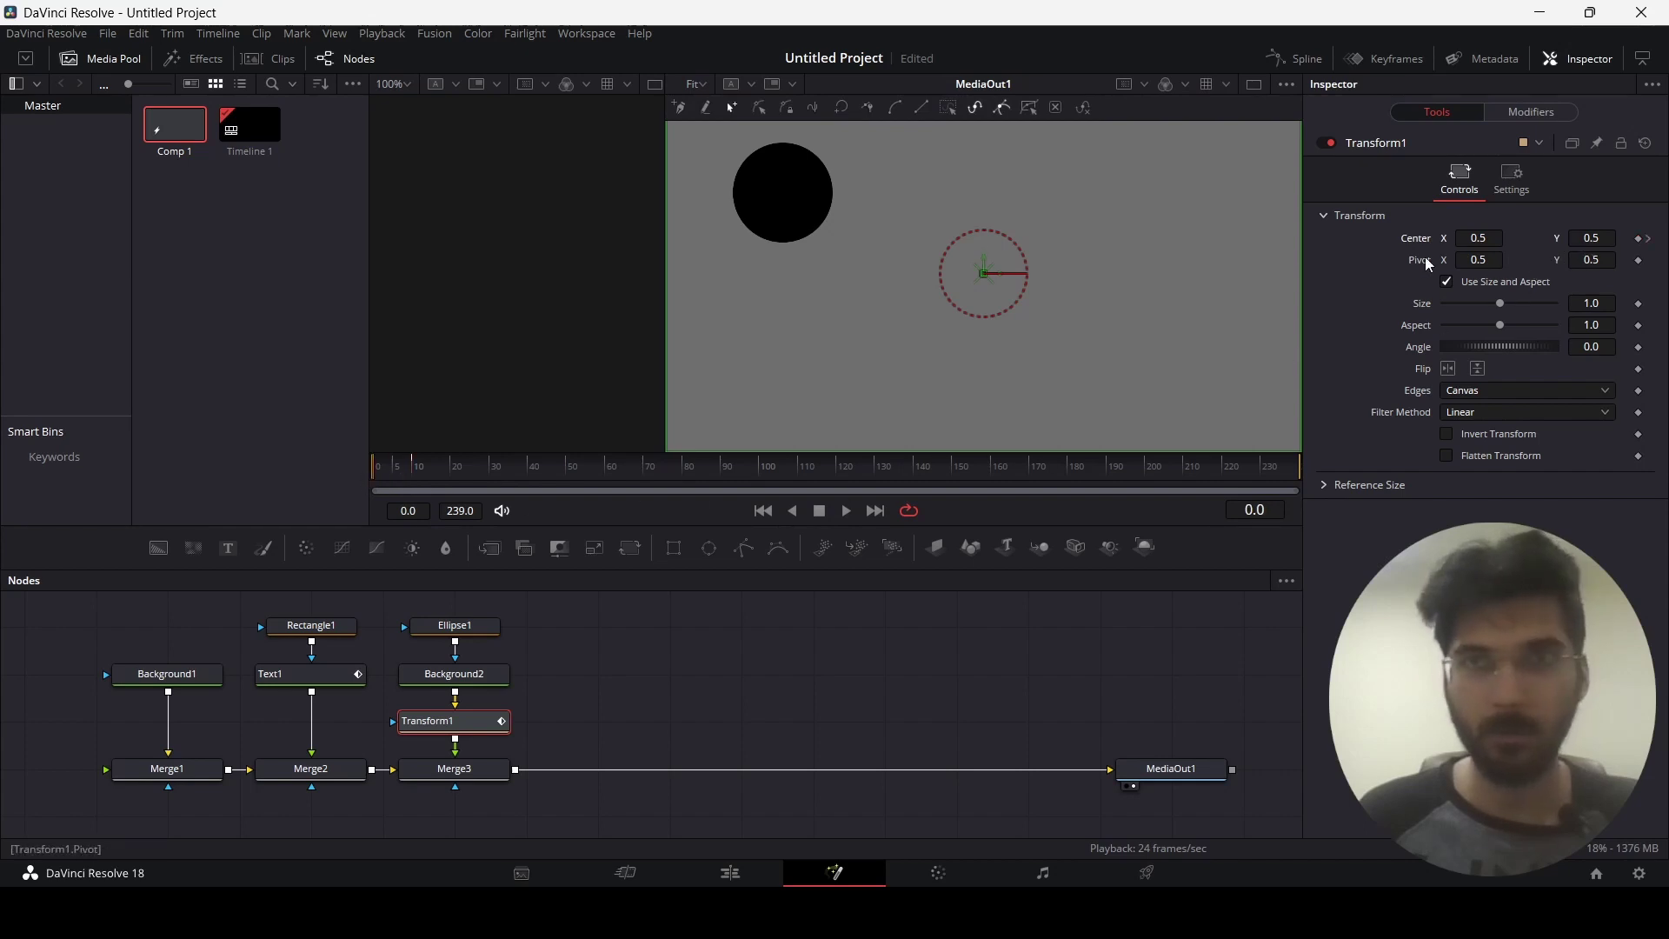
pyautogui.moveTo(1477, 238); pyautogui.dragTo(1396, 239)
# - Deselect the node and play back the circle's position animation from frame 0
pyautogui.click(726, 674)
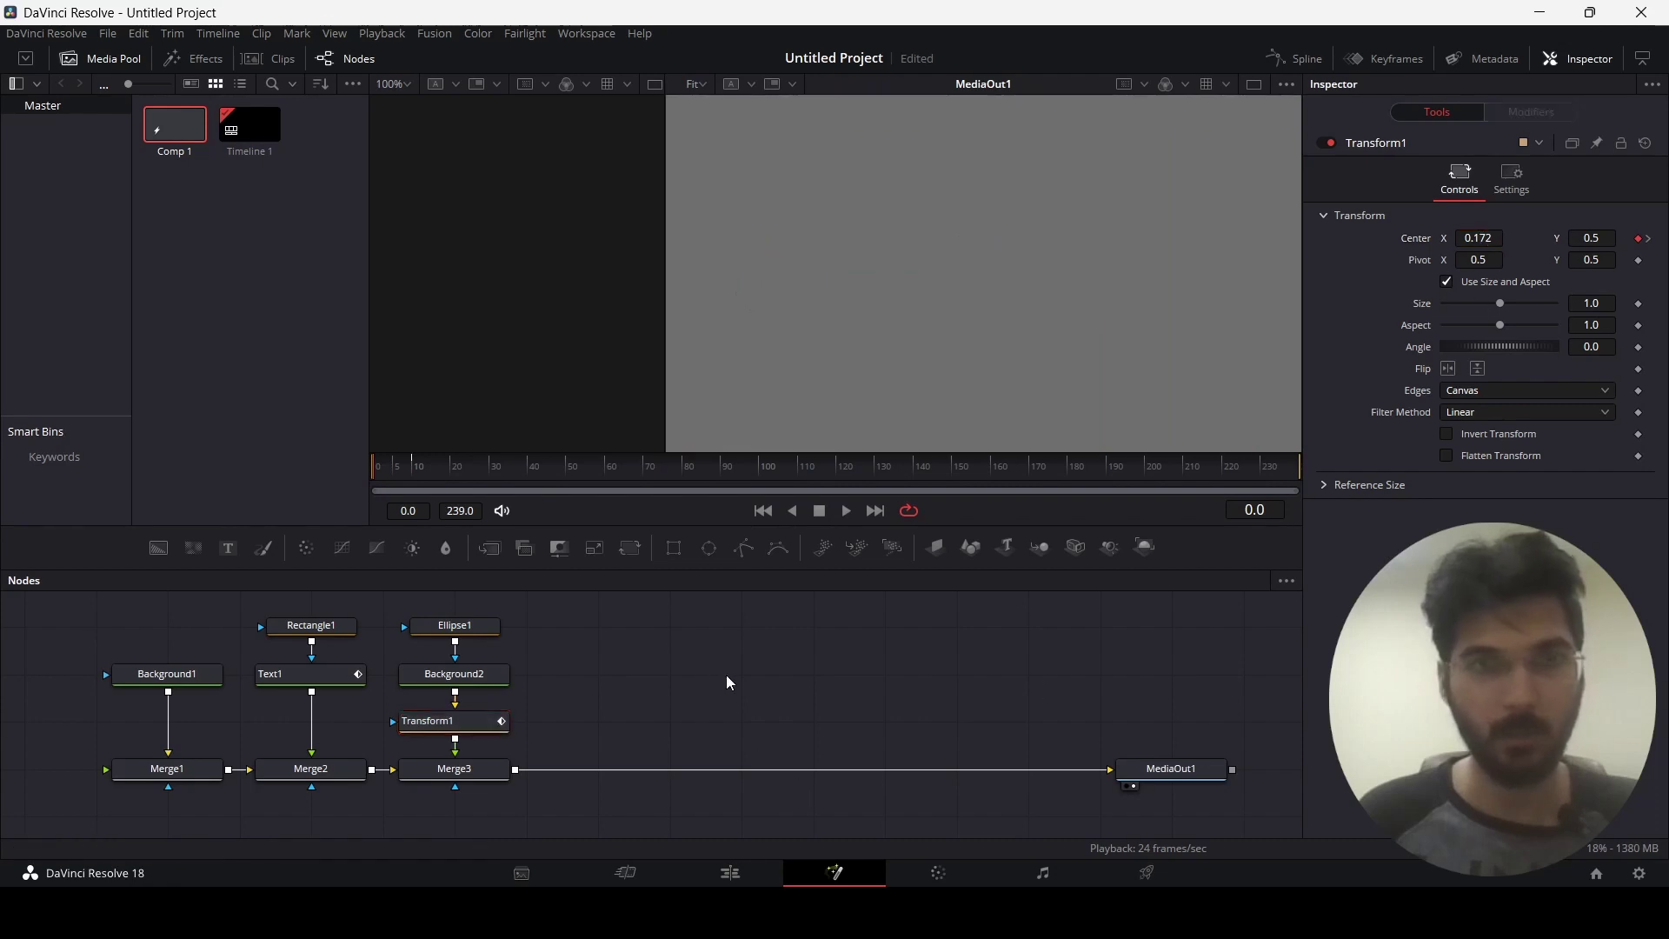
pyautogui.press('space')
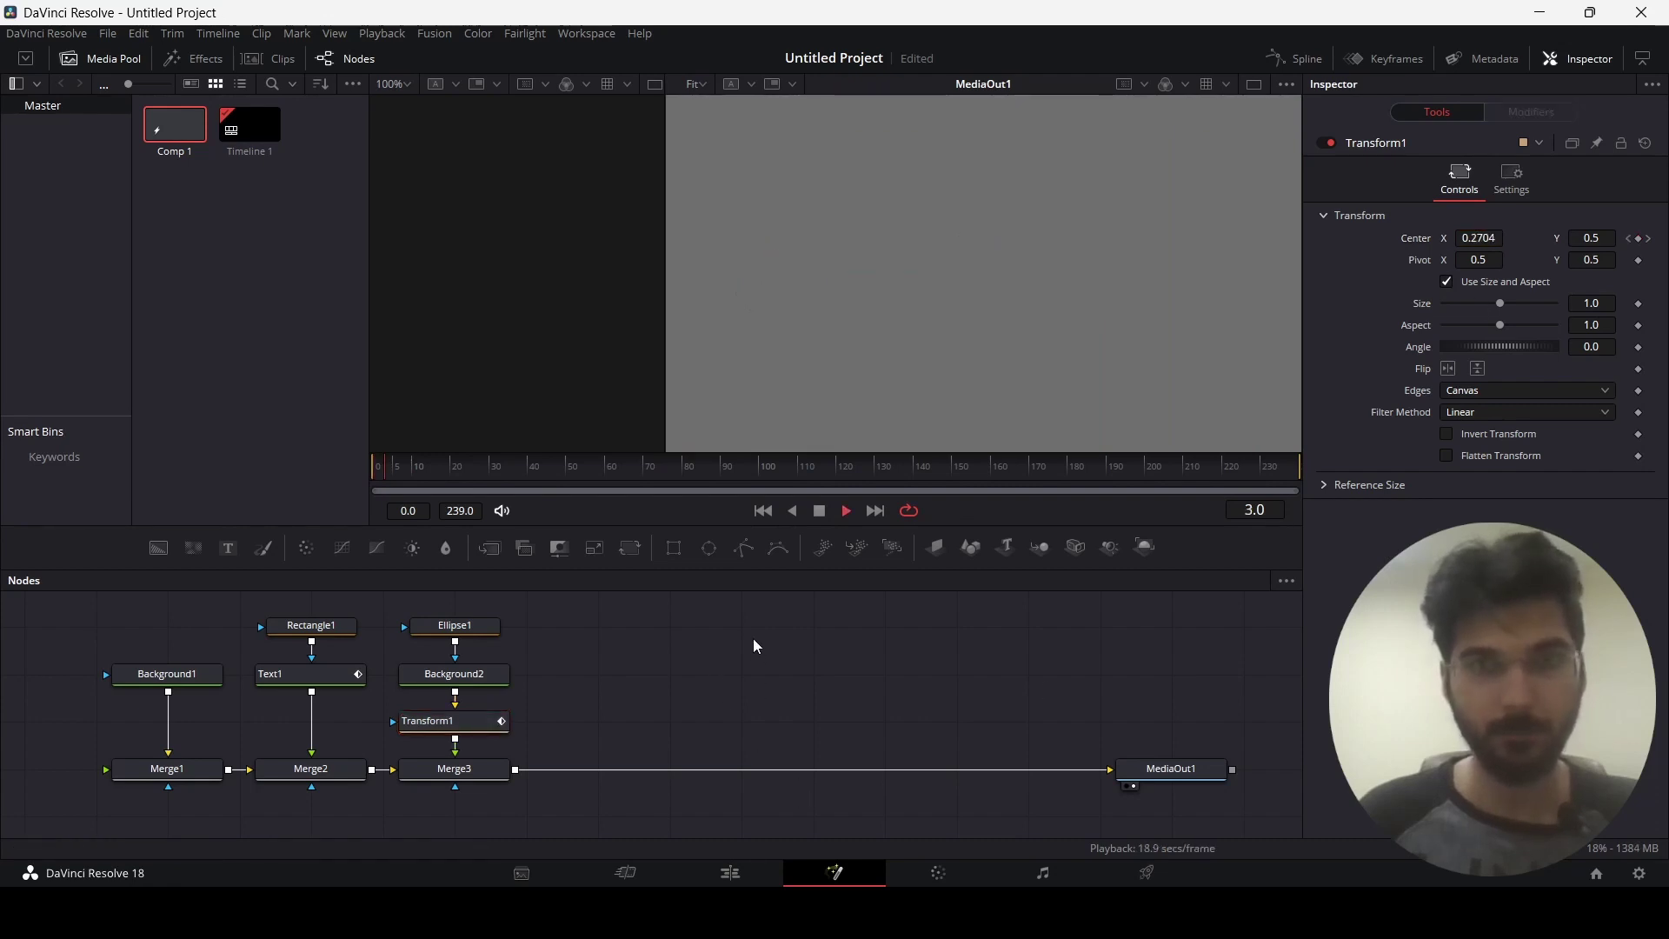
pyautogui.press('space')
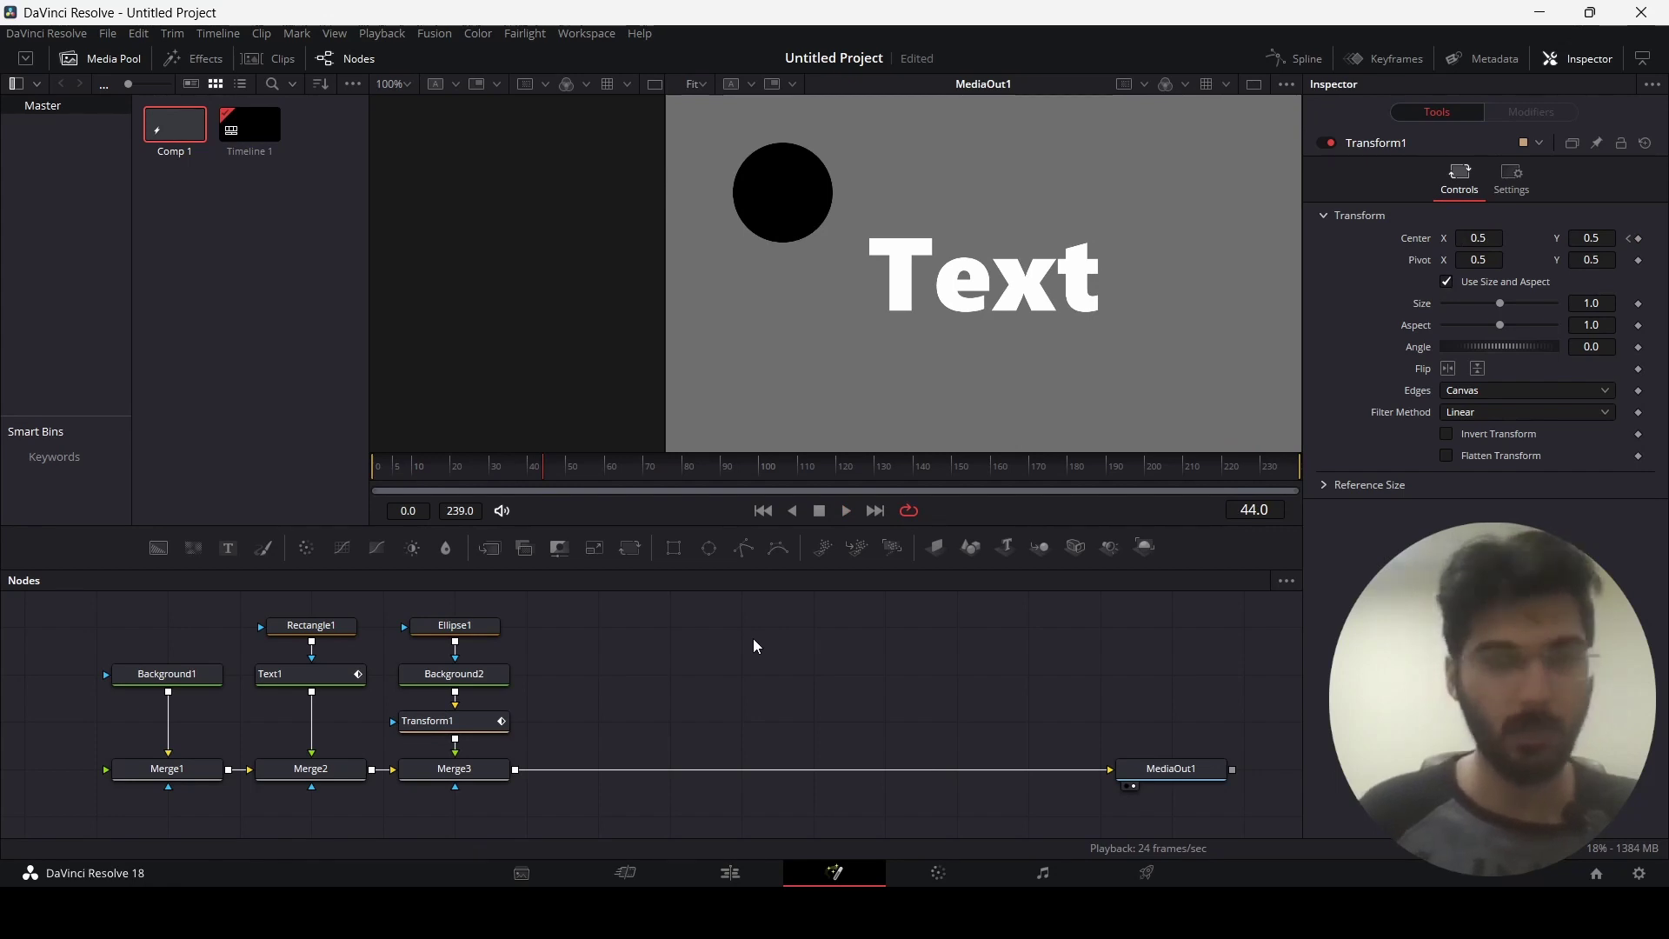
# - Open the Spline editor for Transform1, and hide and collapse Text1's curve so only Transform1's displacement curve is displayed
pyautogui.click(465, 721)
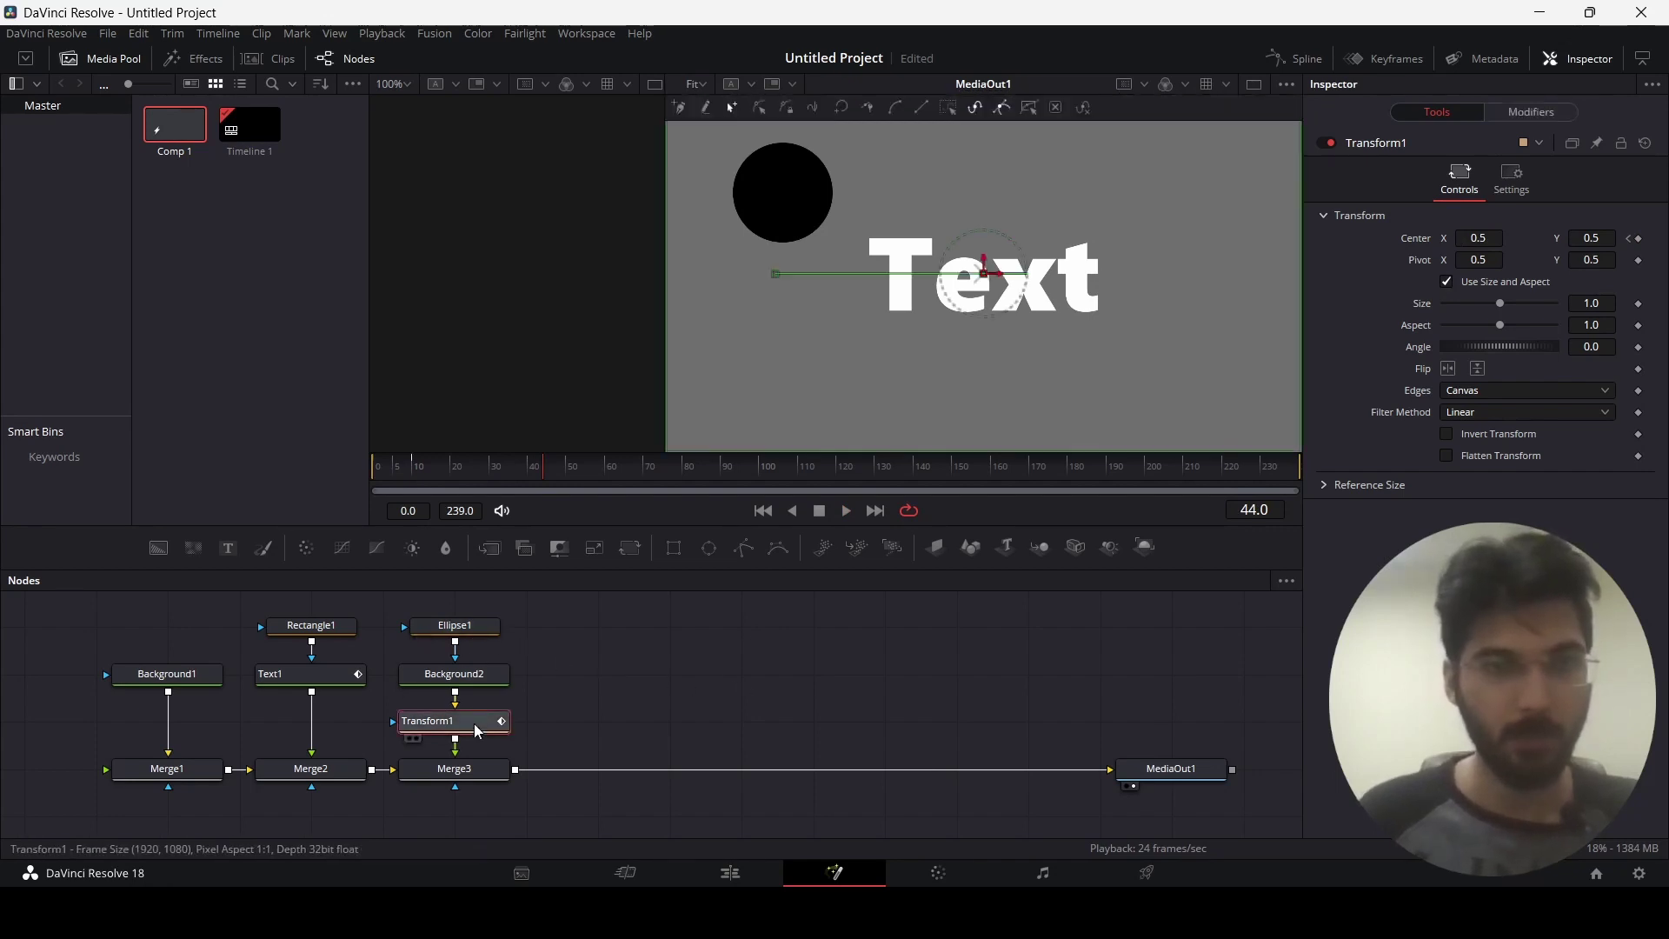
pyautogui.click(1295, 52)
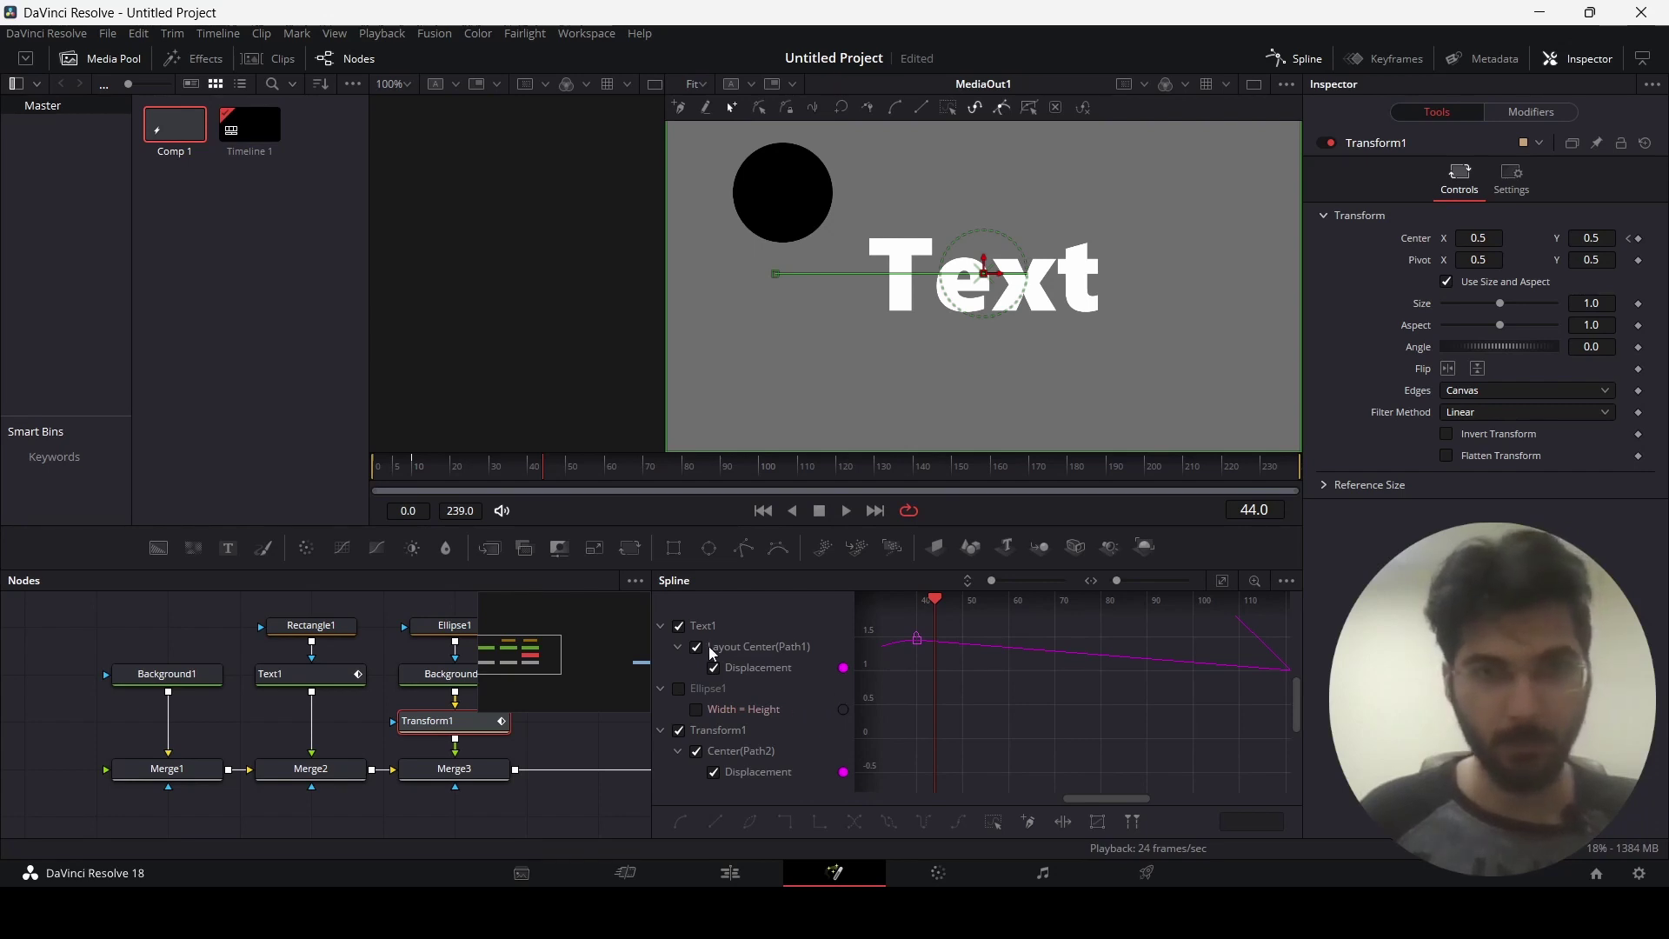
pyautogui.click(678, 627)
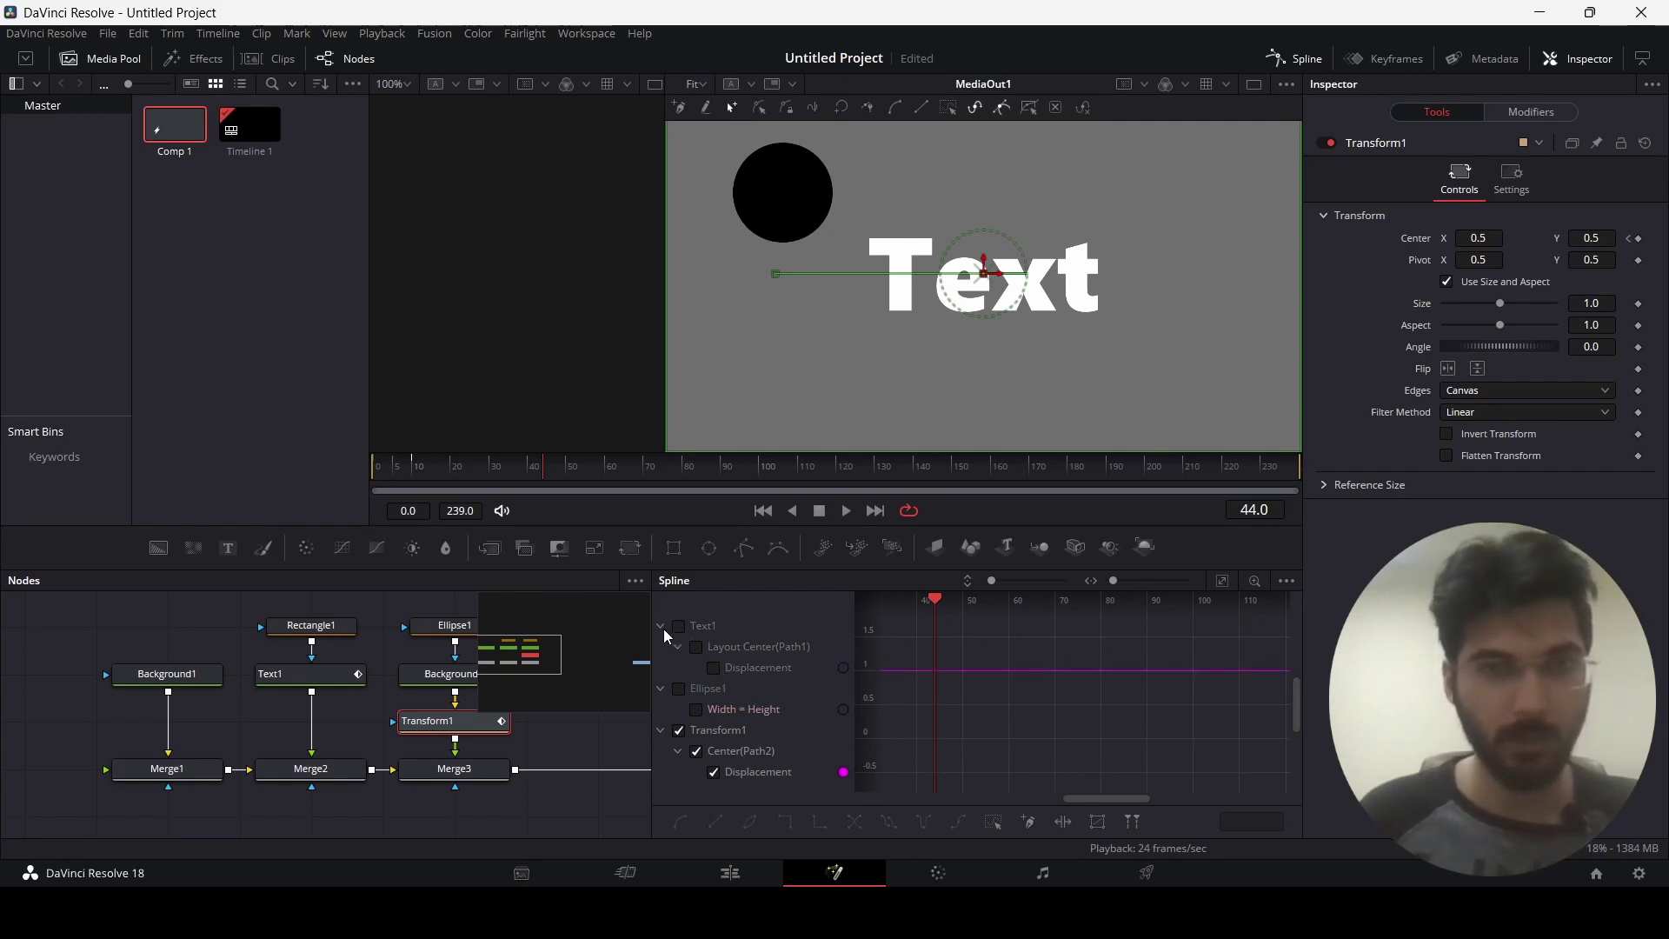
pyautogui.click(664, 629)
pyautogui.click(739, 691)
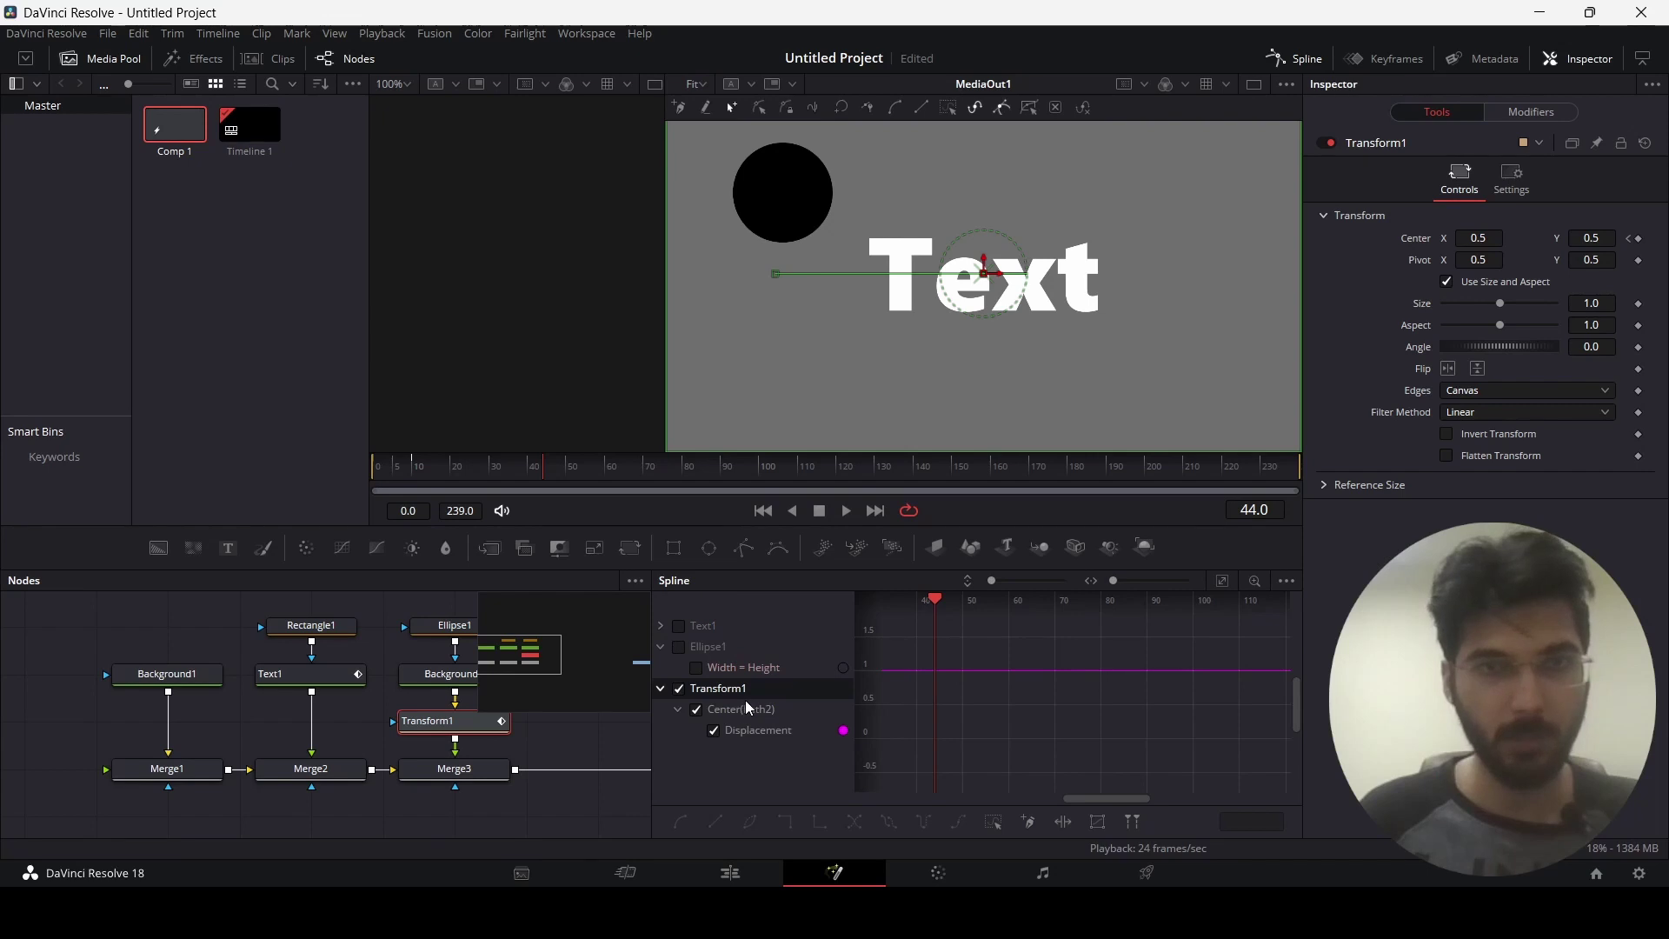
# - Fit Transform1's displacement curve in the Spline editor and smooth both of its keyframes
pyautogui.click(1222, 582)
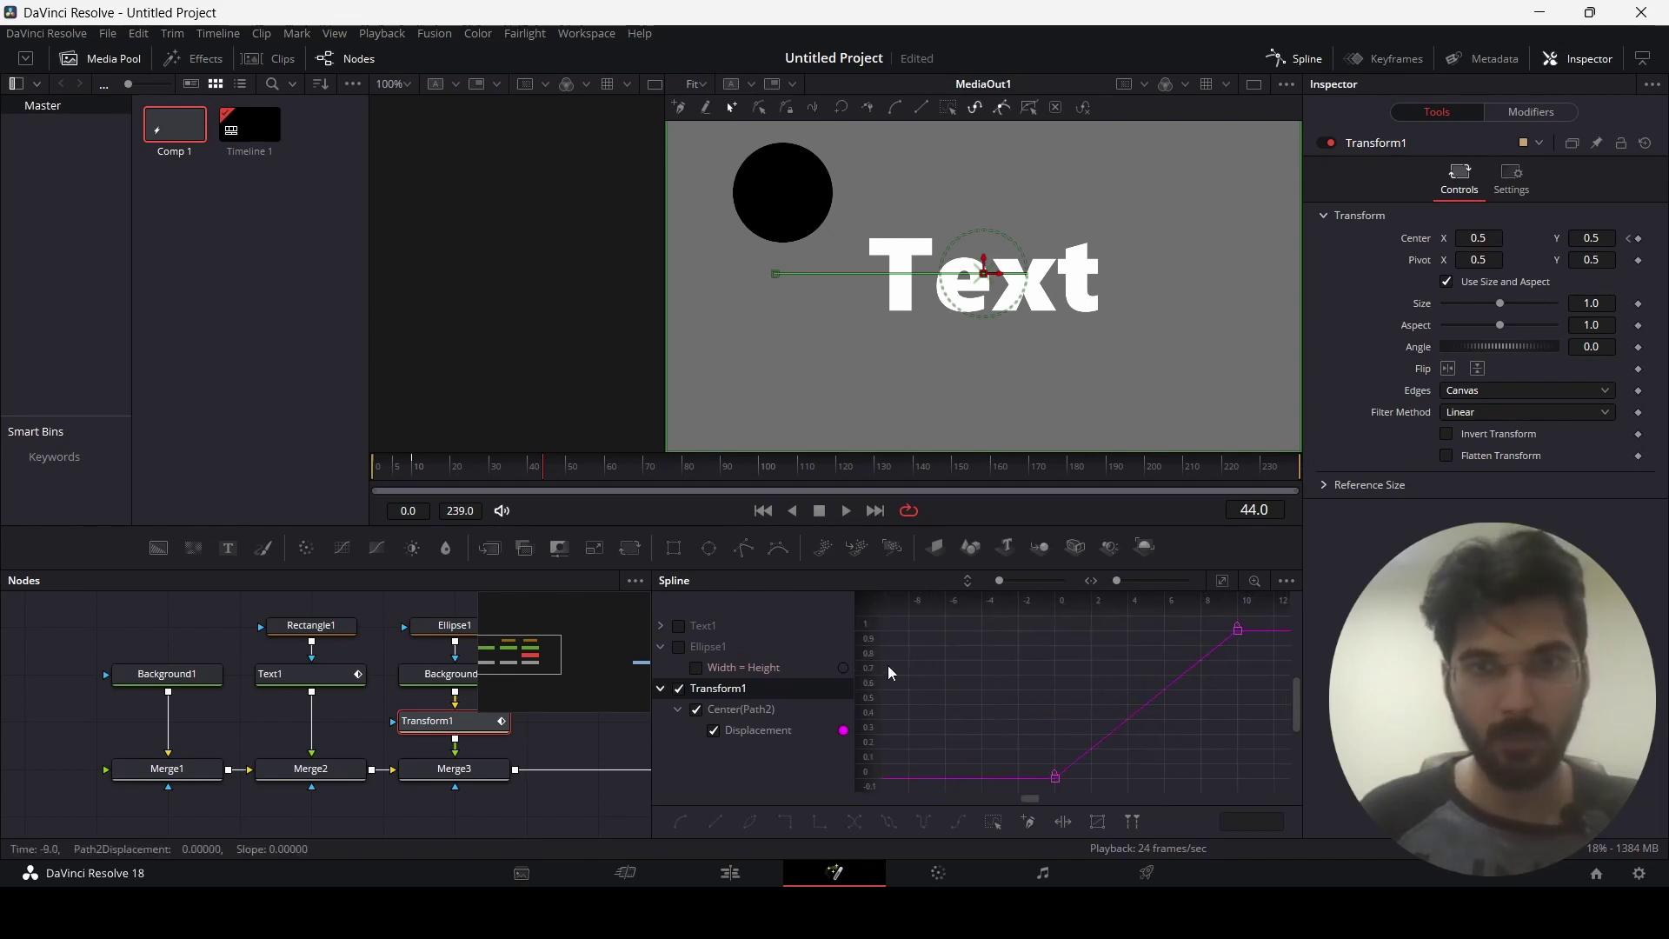
pyautogui.scroll(-3, 956, 713)
pyautogui.moveTo(1008, 743); pyautogui.dragTo(1230, 644)
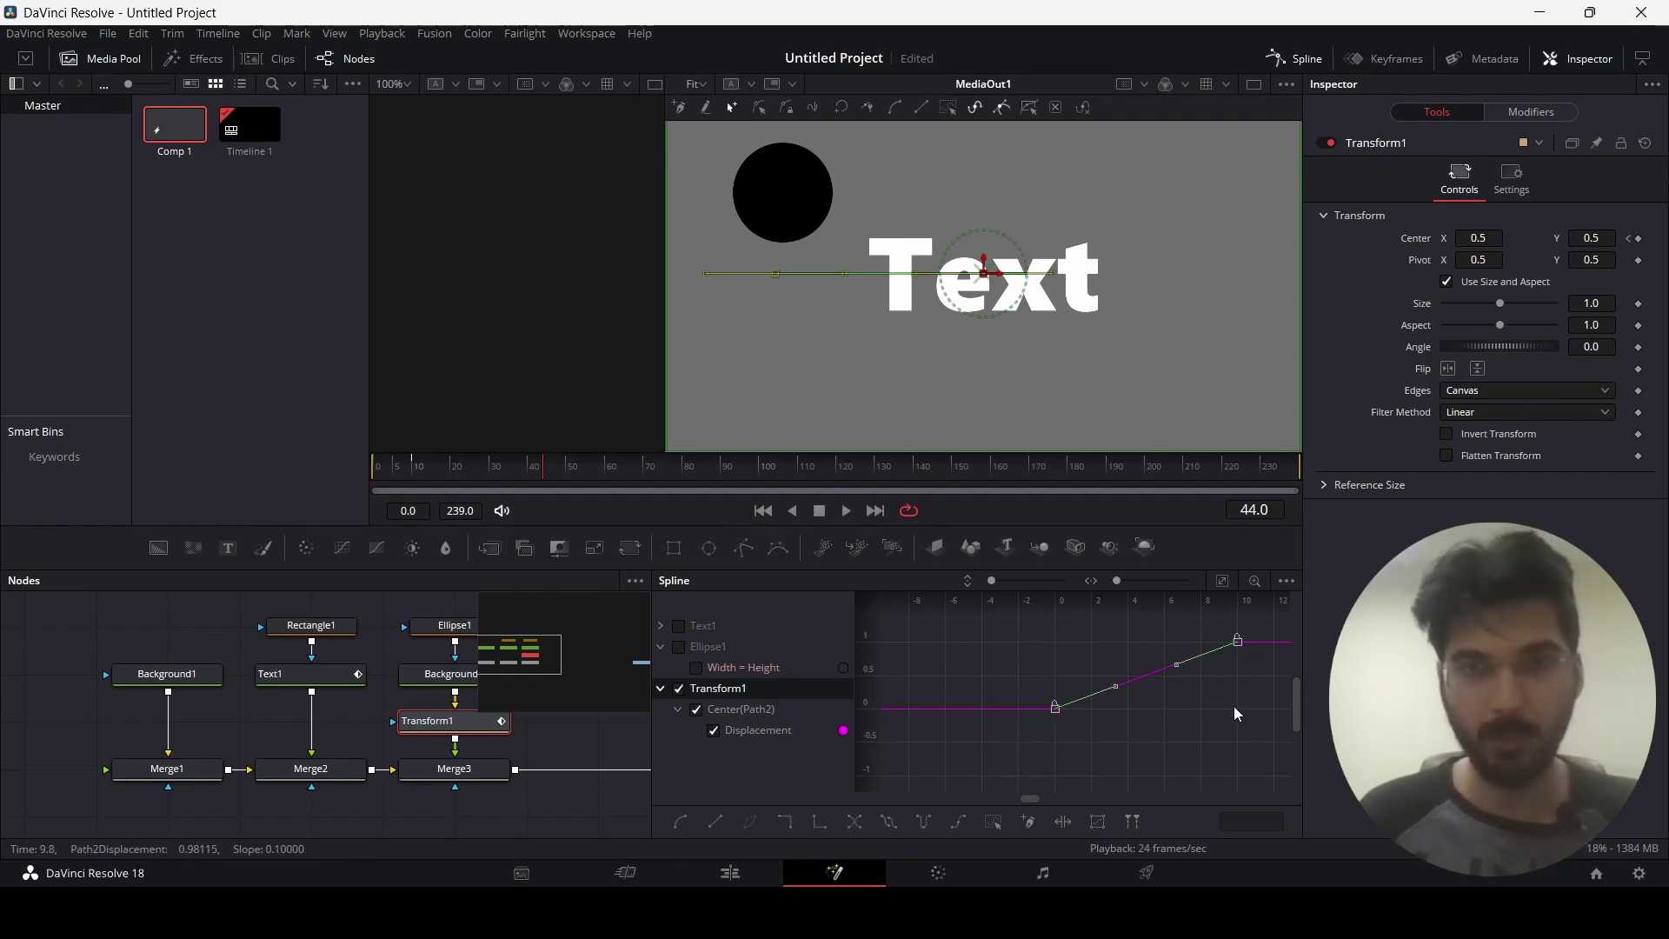
pyautogui.press('s')
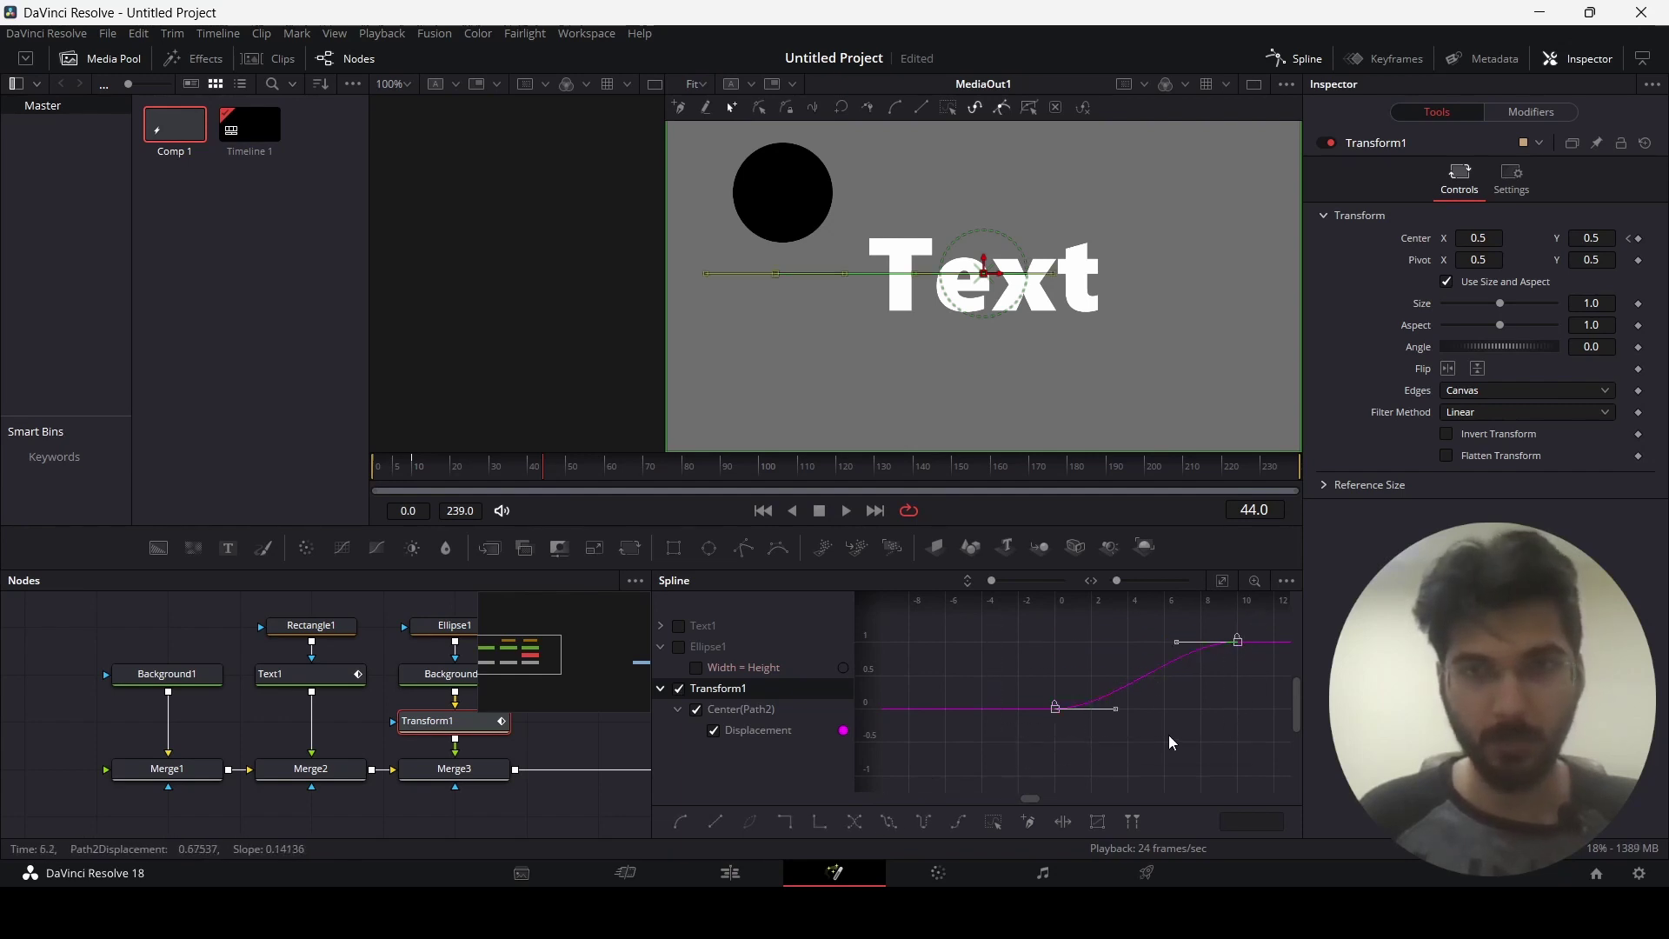
# - Stretch the handle of the frame 10 keyframe back to about frame 3, and preview the motion from the start
pyautogui.scroll(3, 1168, 742)
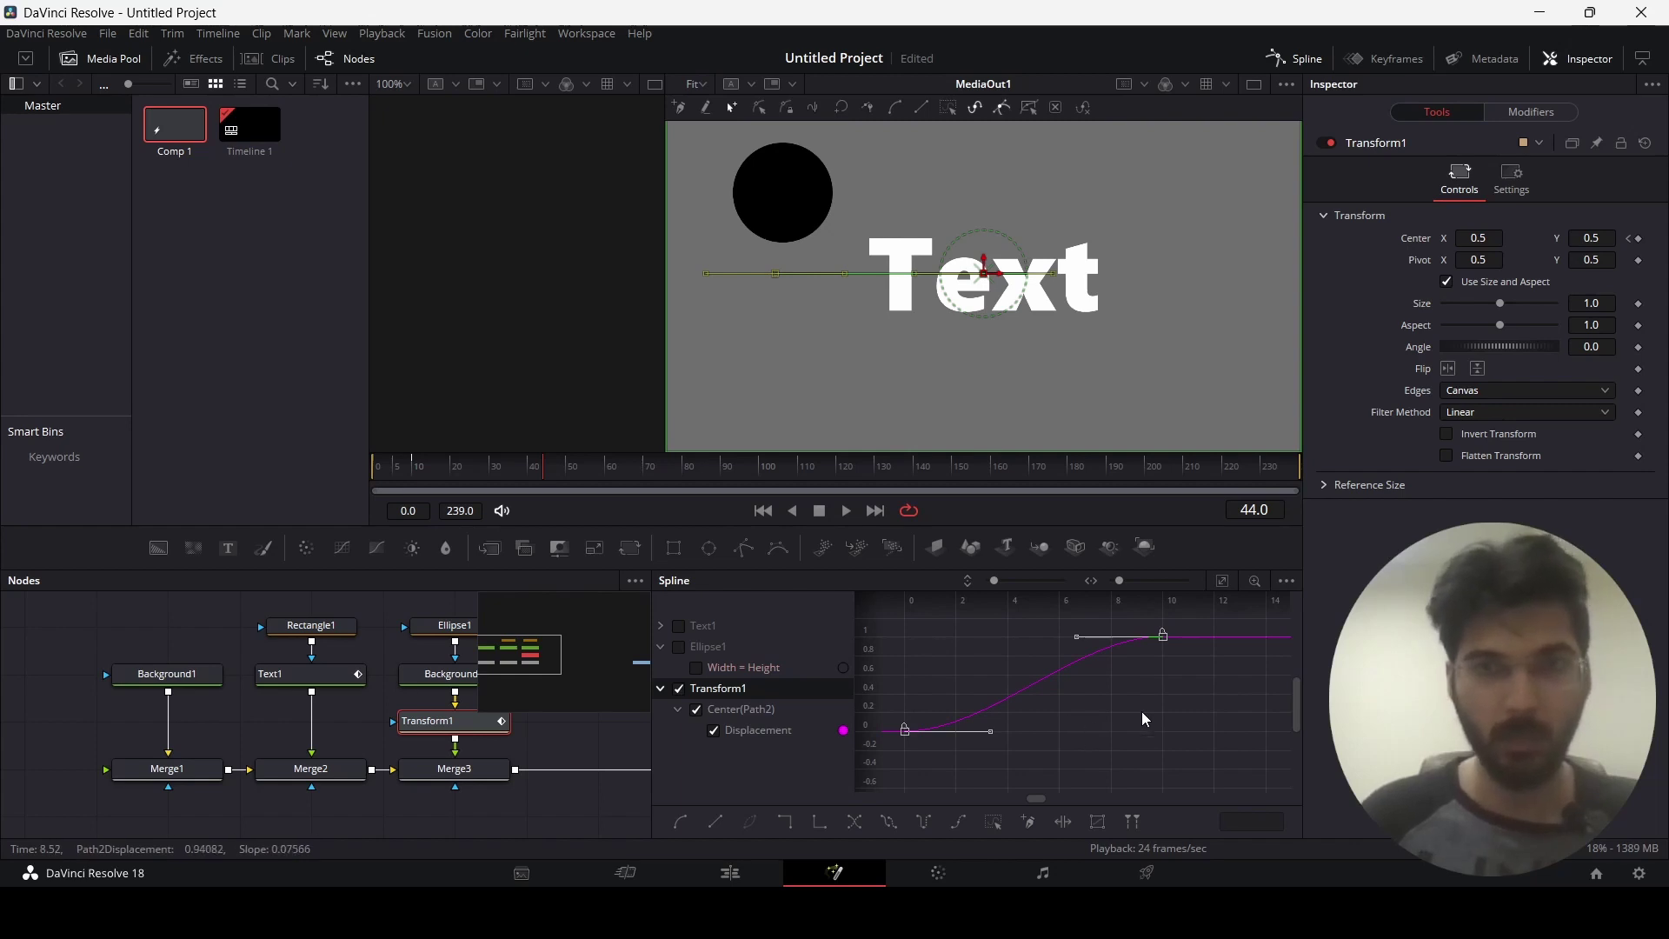
pyautogui.scroll(2, 1109, 722)
pyautogui.scroll(-2, 1107, 717)
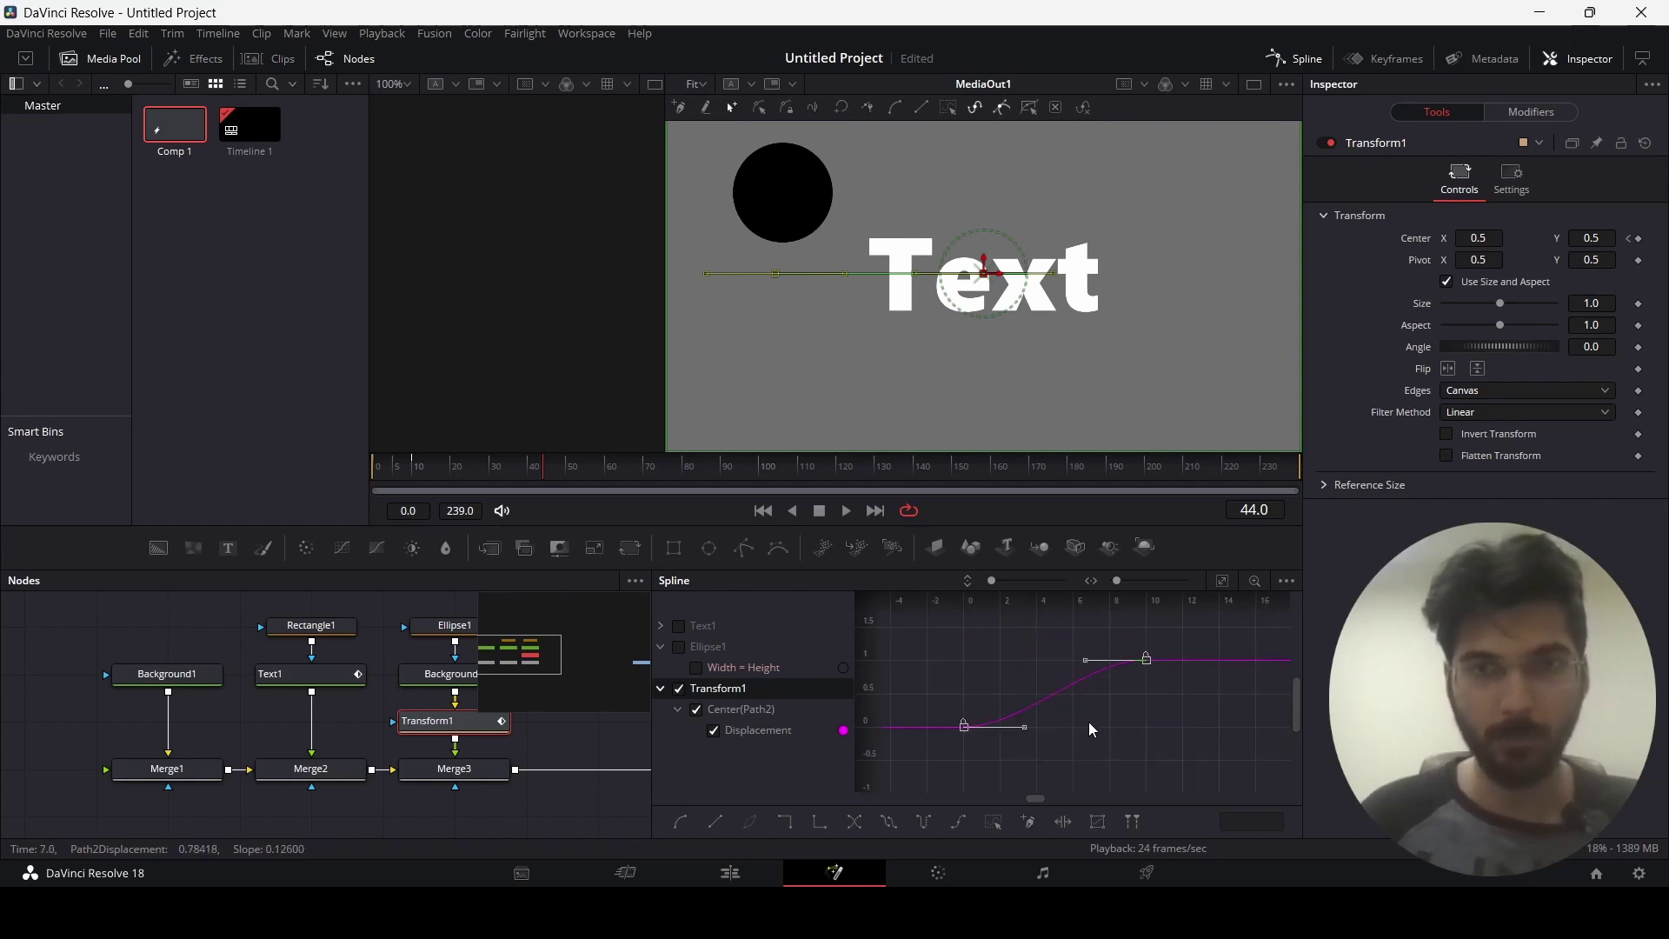
pyautogui.scroll(-1, 1088, 722)
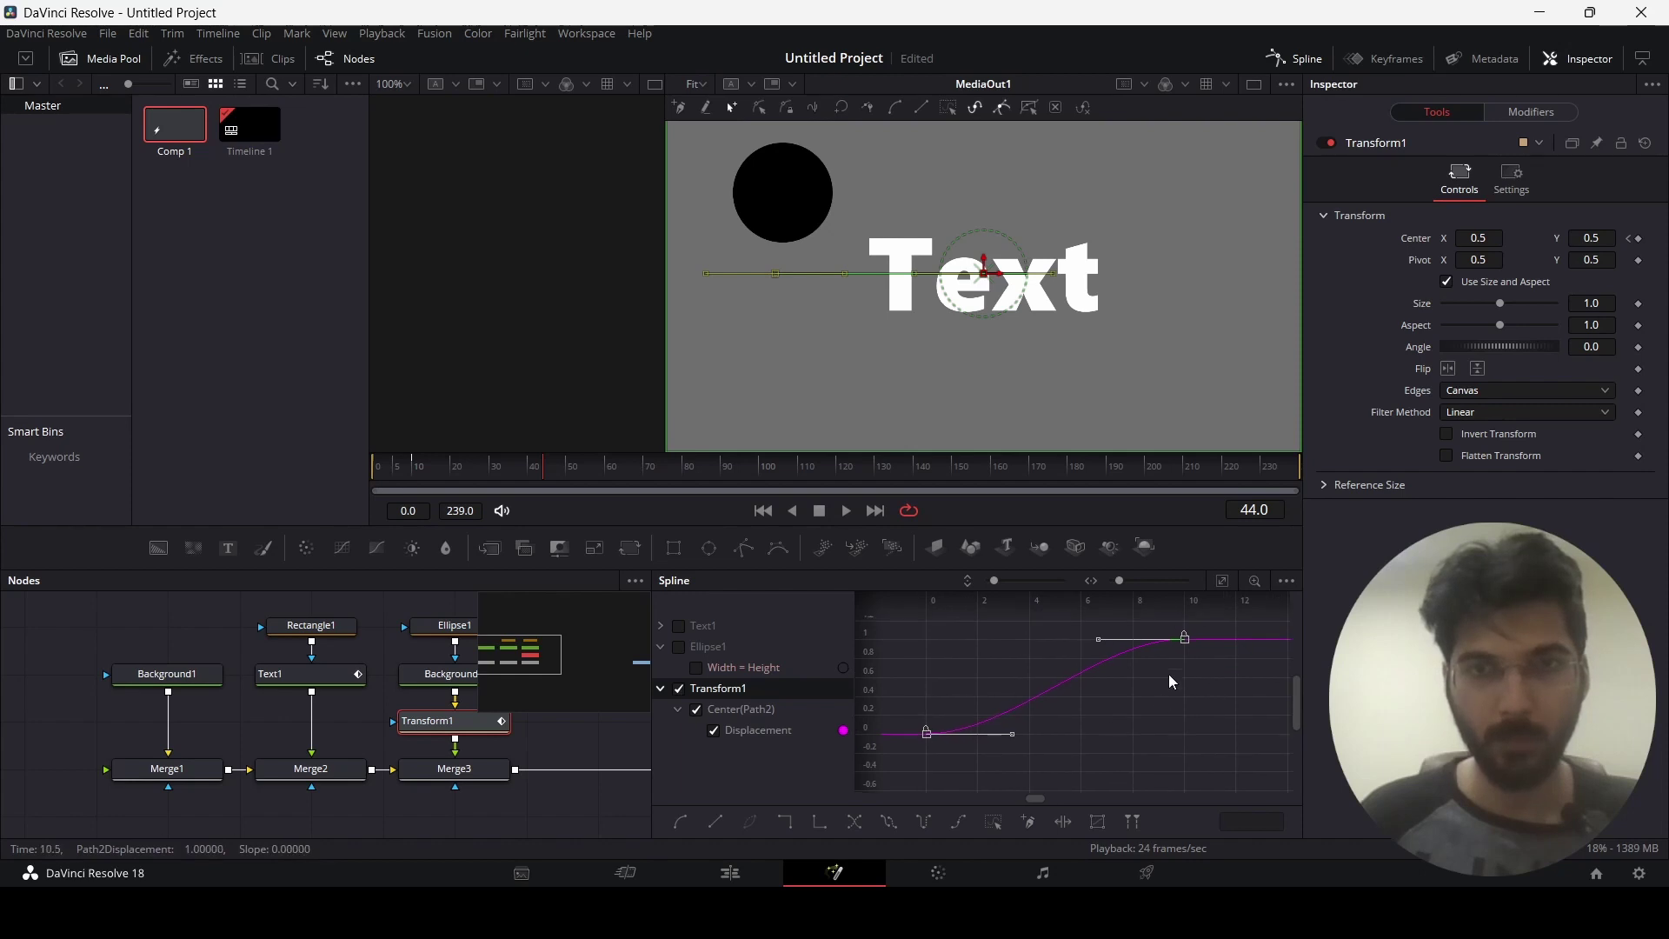
pyautogui.moveTo(1156, 684); pyautogui.dragTo(1202, 627)
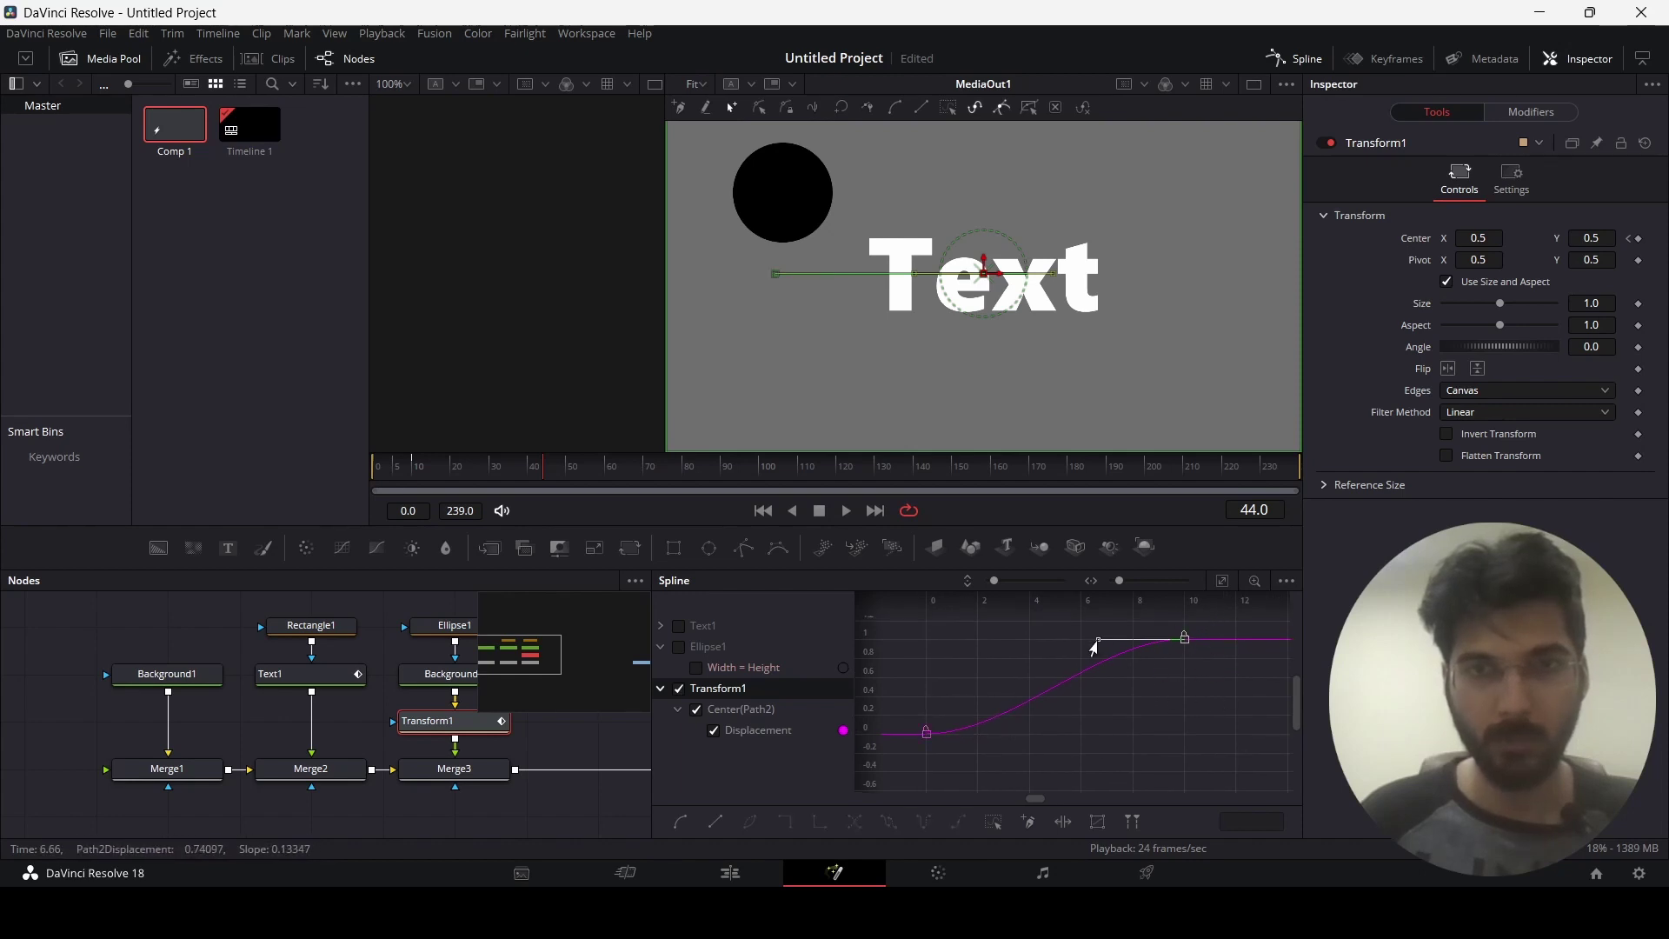
pyautogui.moveTo(1094, 647); pyautogui.dragTo(1000, 652)
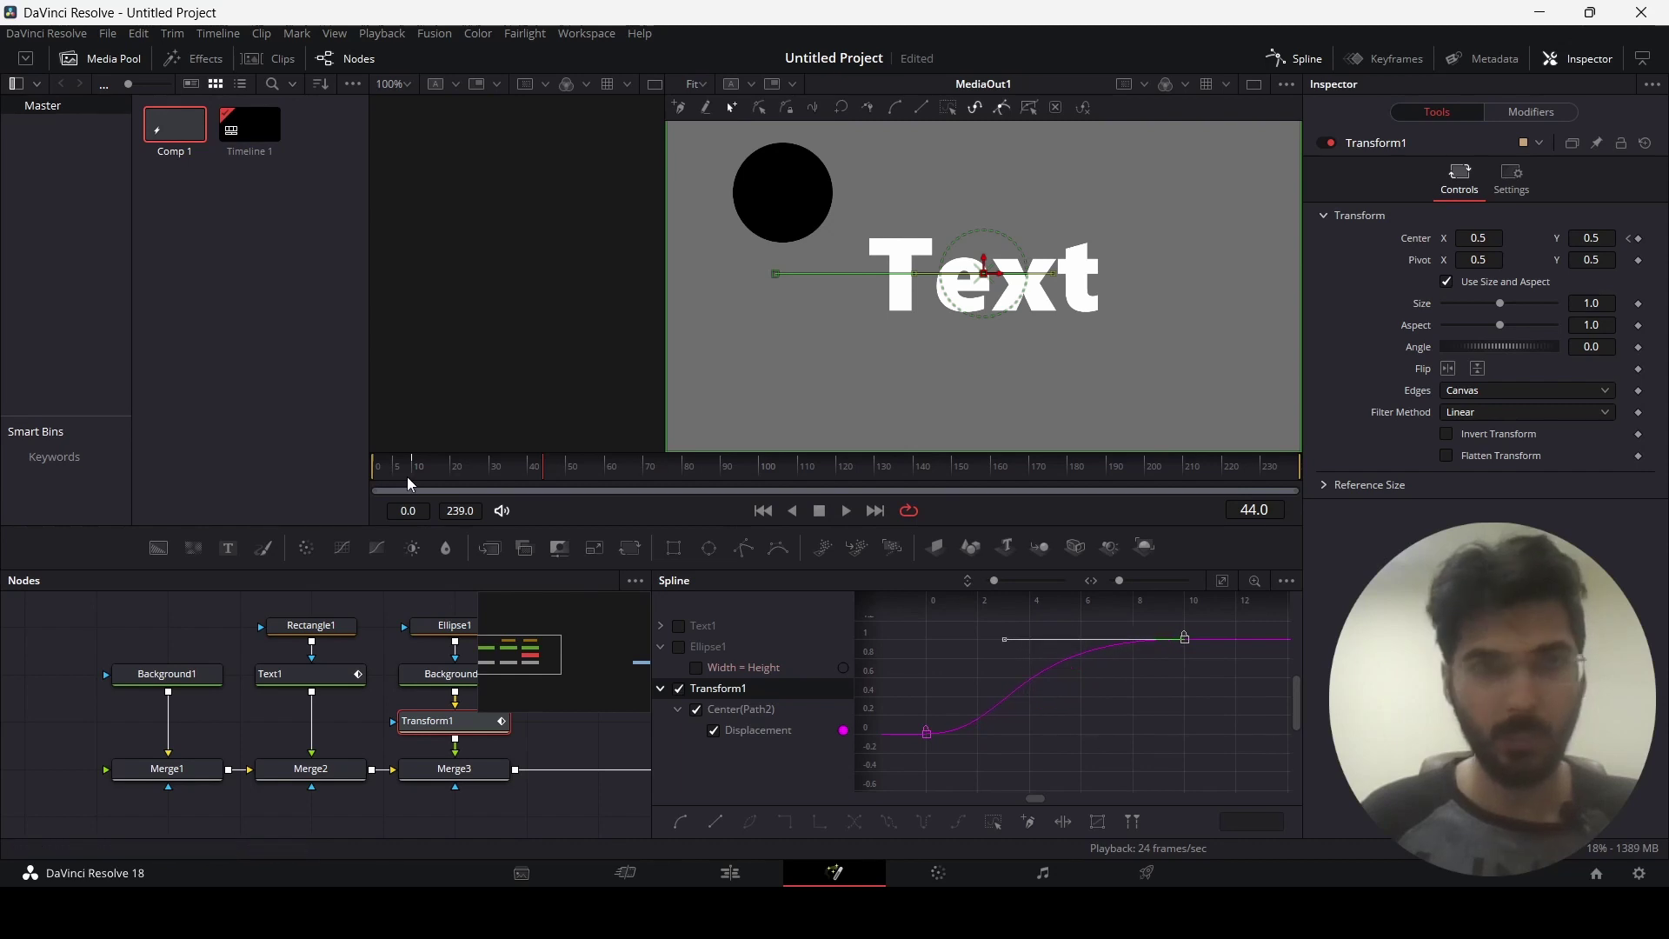
pyautogui.click(379, 468)
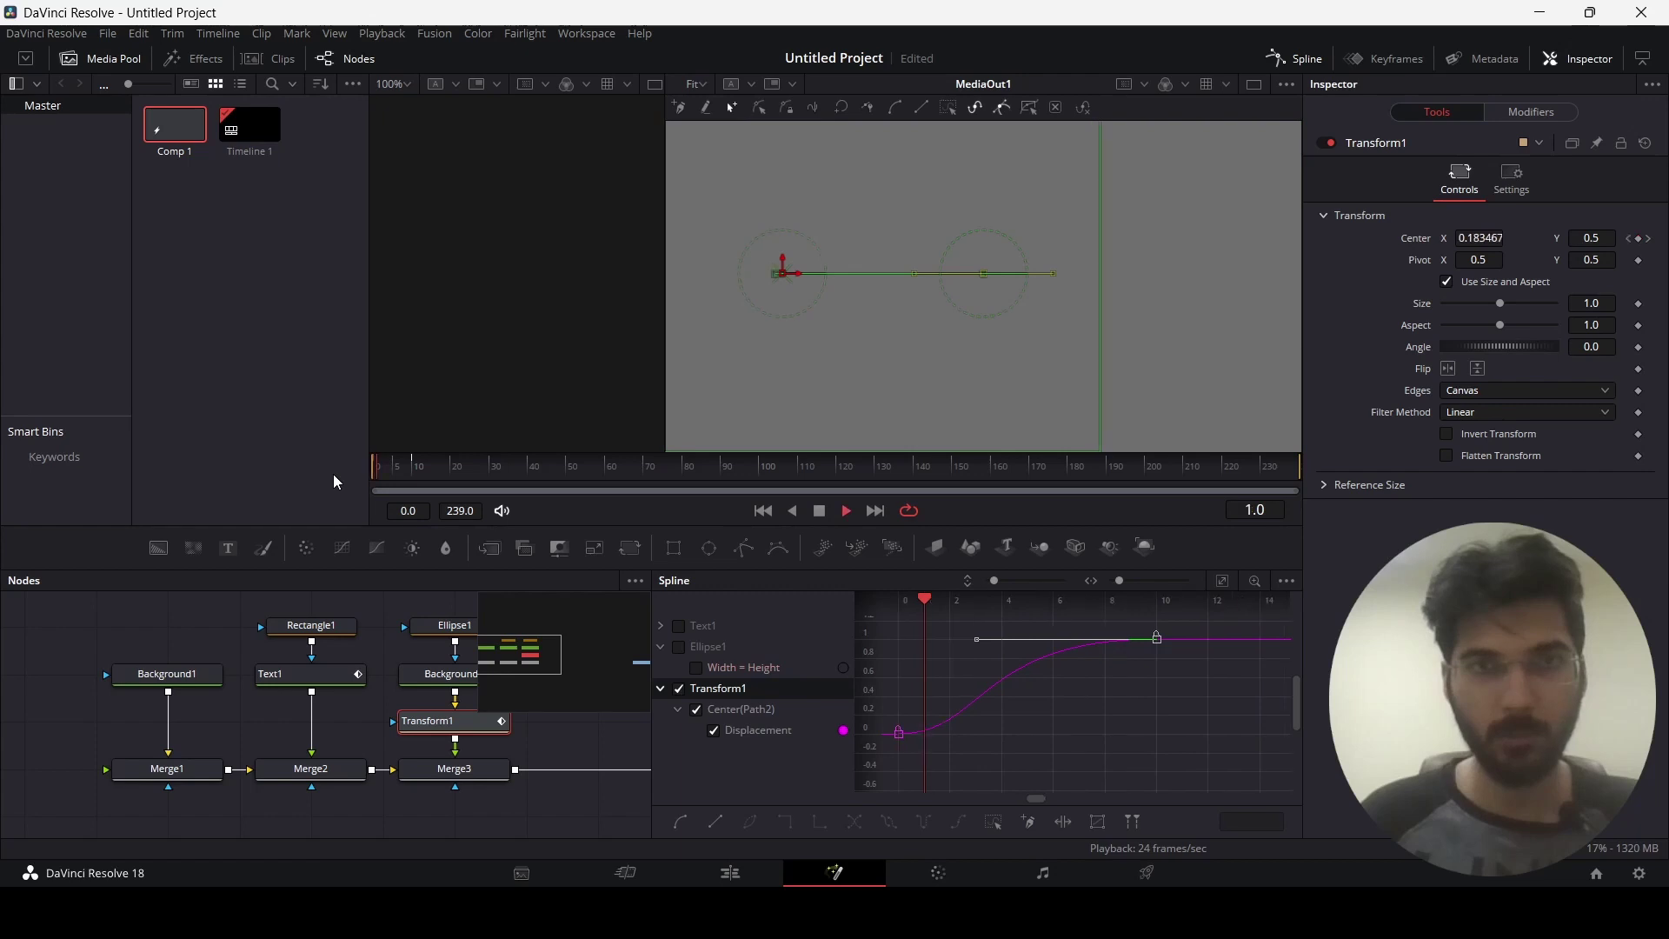
pyautogui.moveTo(440, 473); pyautogui.dragTo(356, 477)
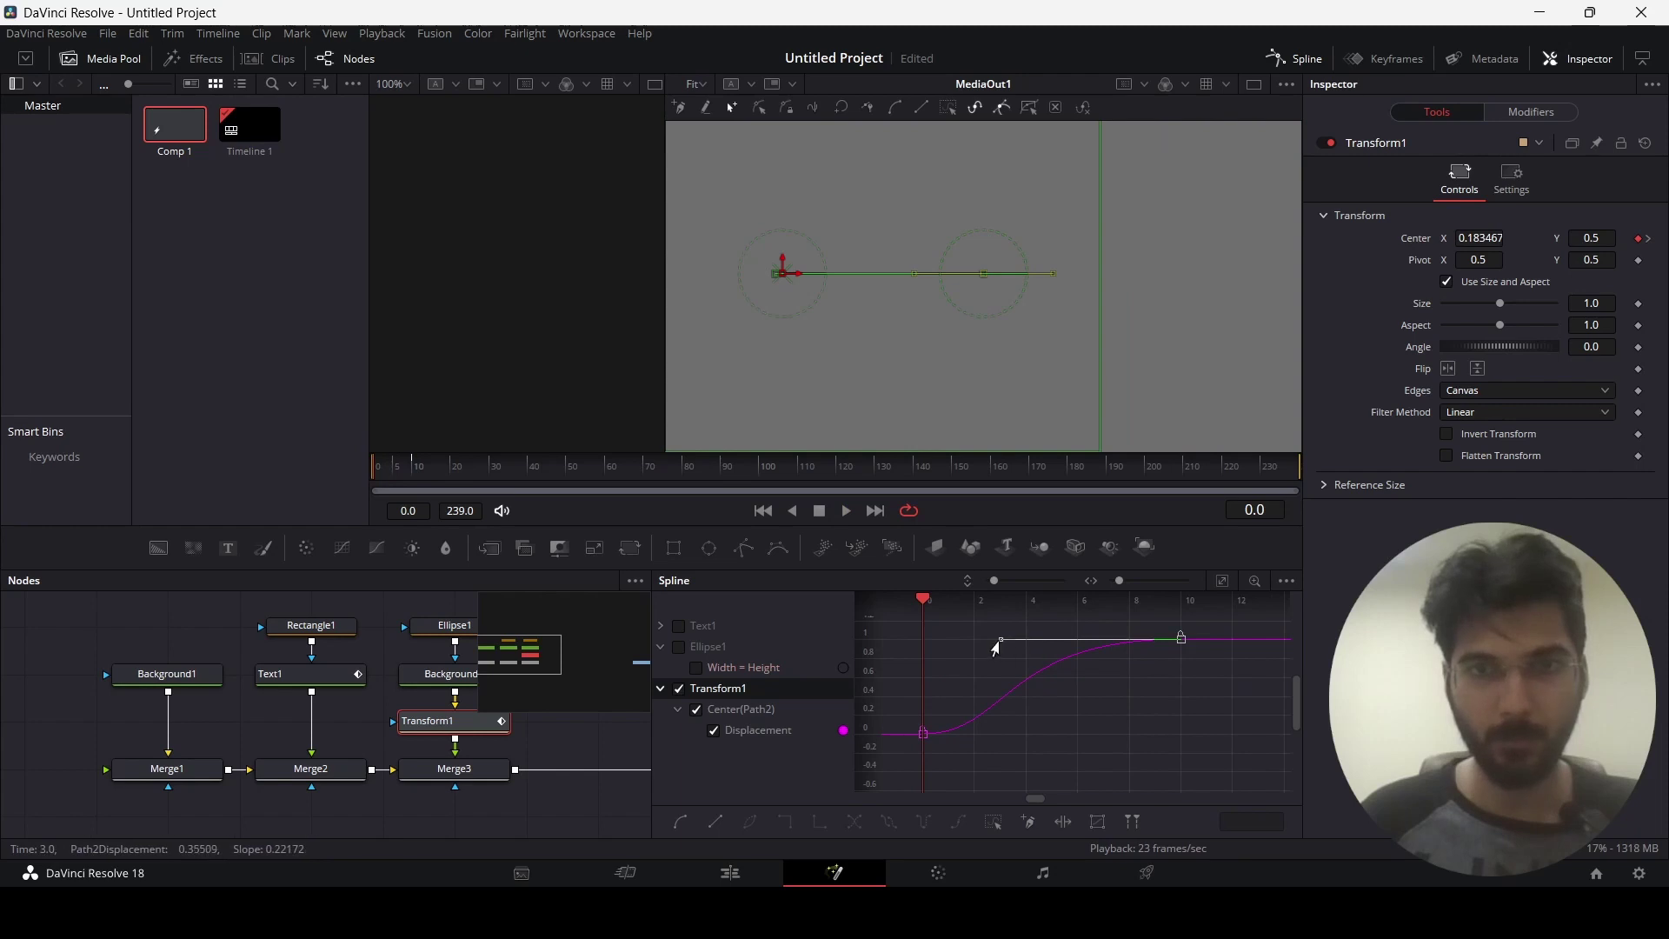
# - Shorten the frame 10 keyframe's handle to about frame 5, and lengthen the handle of the keyframe at frame 0
pyautogui.moveTo(999, 641); pyautogui.dragTo(1052, 643)
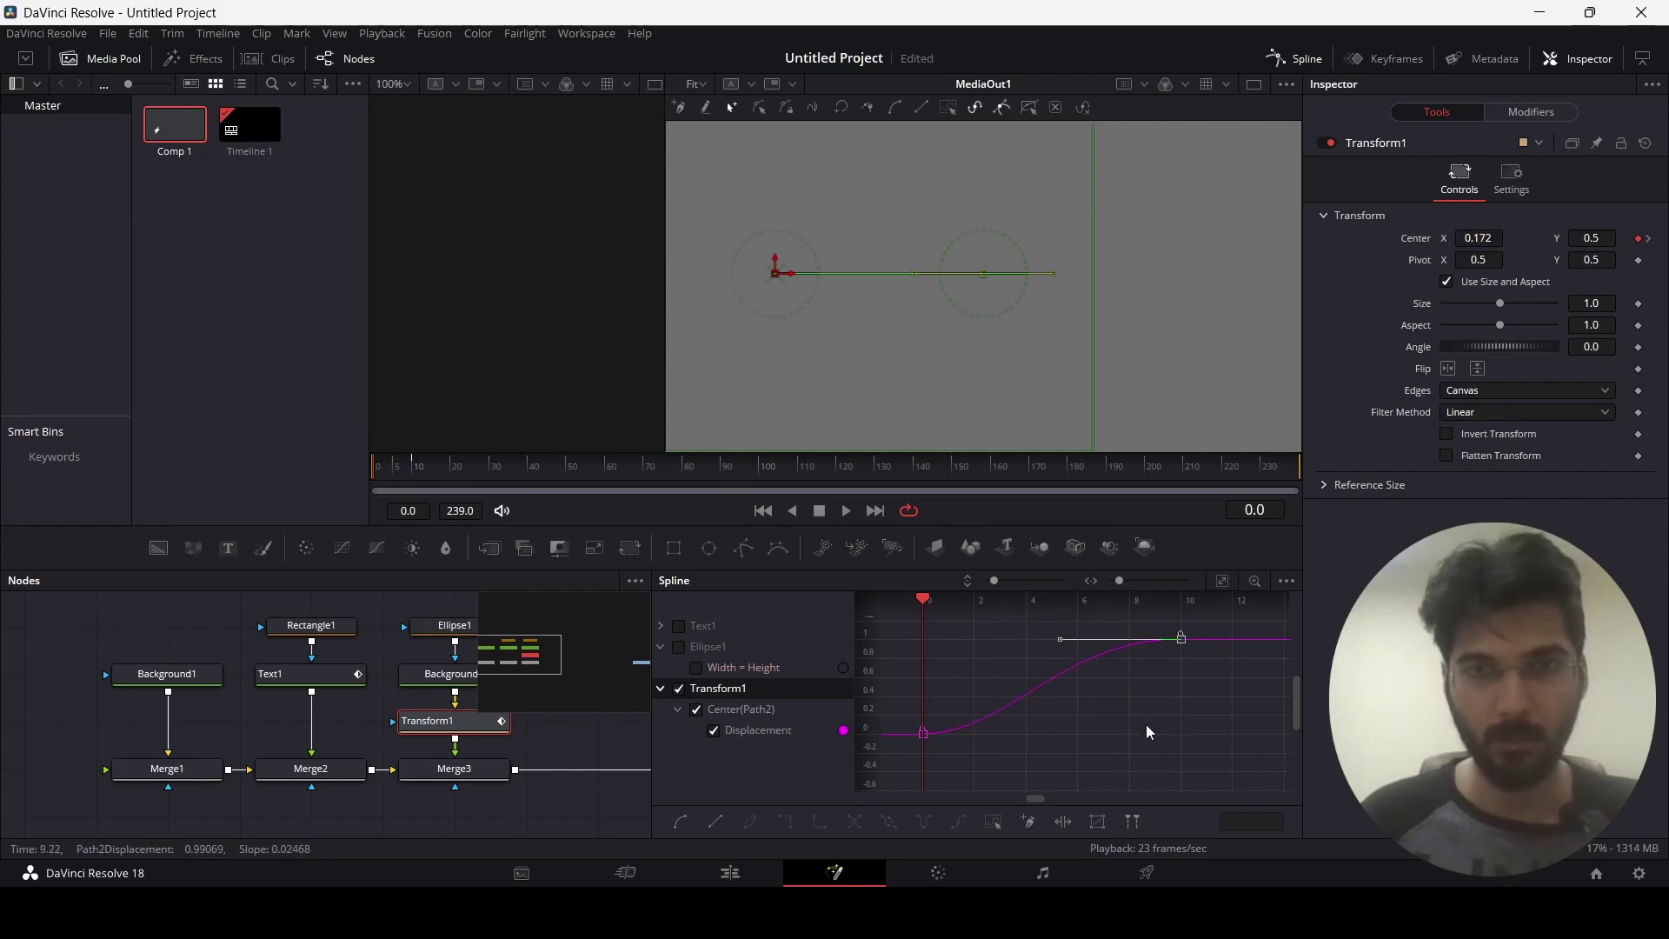
pyautogui.click(923, 732)
pyautogui.moveTo(1009, 739); pyautogui.dragTo(1081, 737)
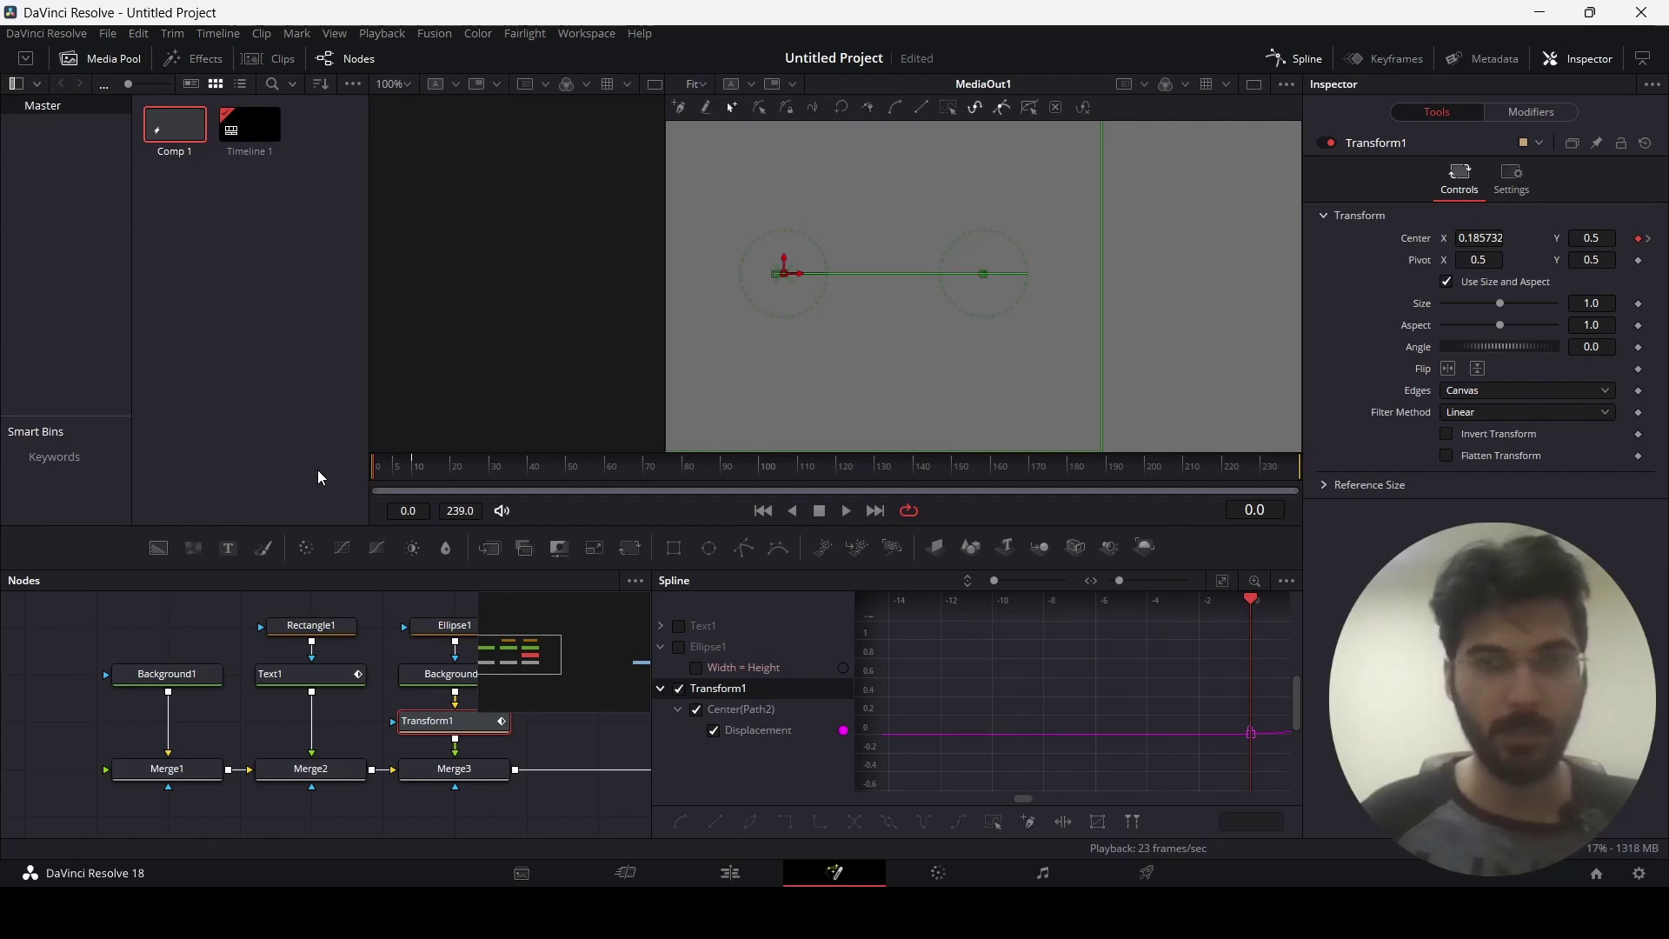
# - Play back the eased circle motion, close the Spline editor and deselect Transform1
pyautogui.press('space')
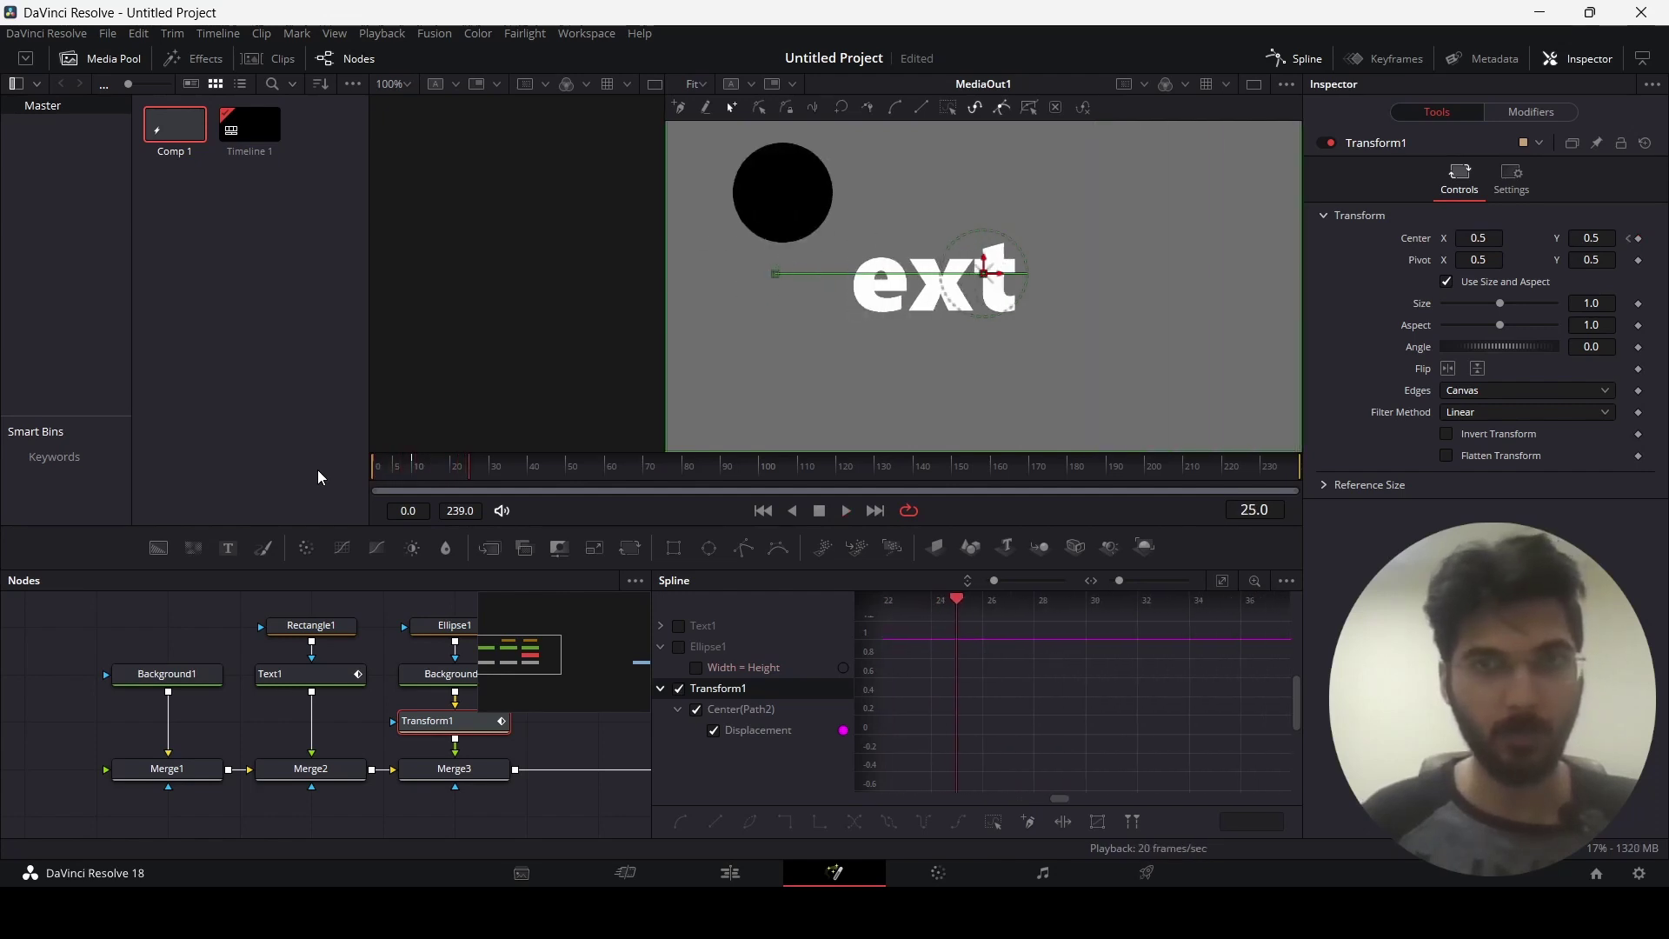
pyautogui.click(1288, 59)
pyautogui.click(956, 660)
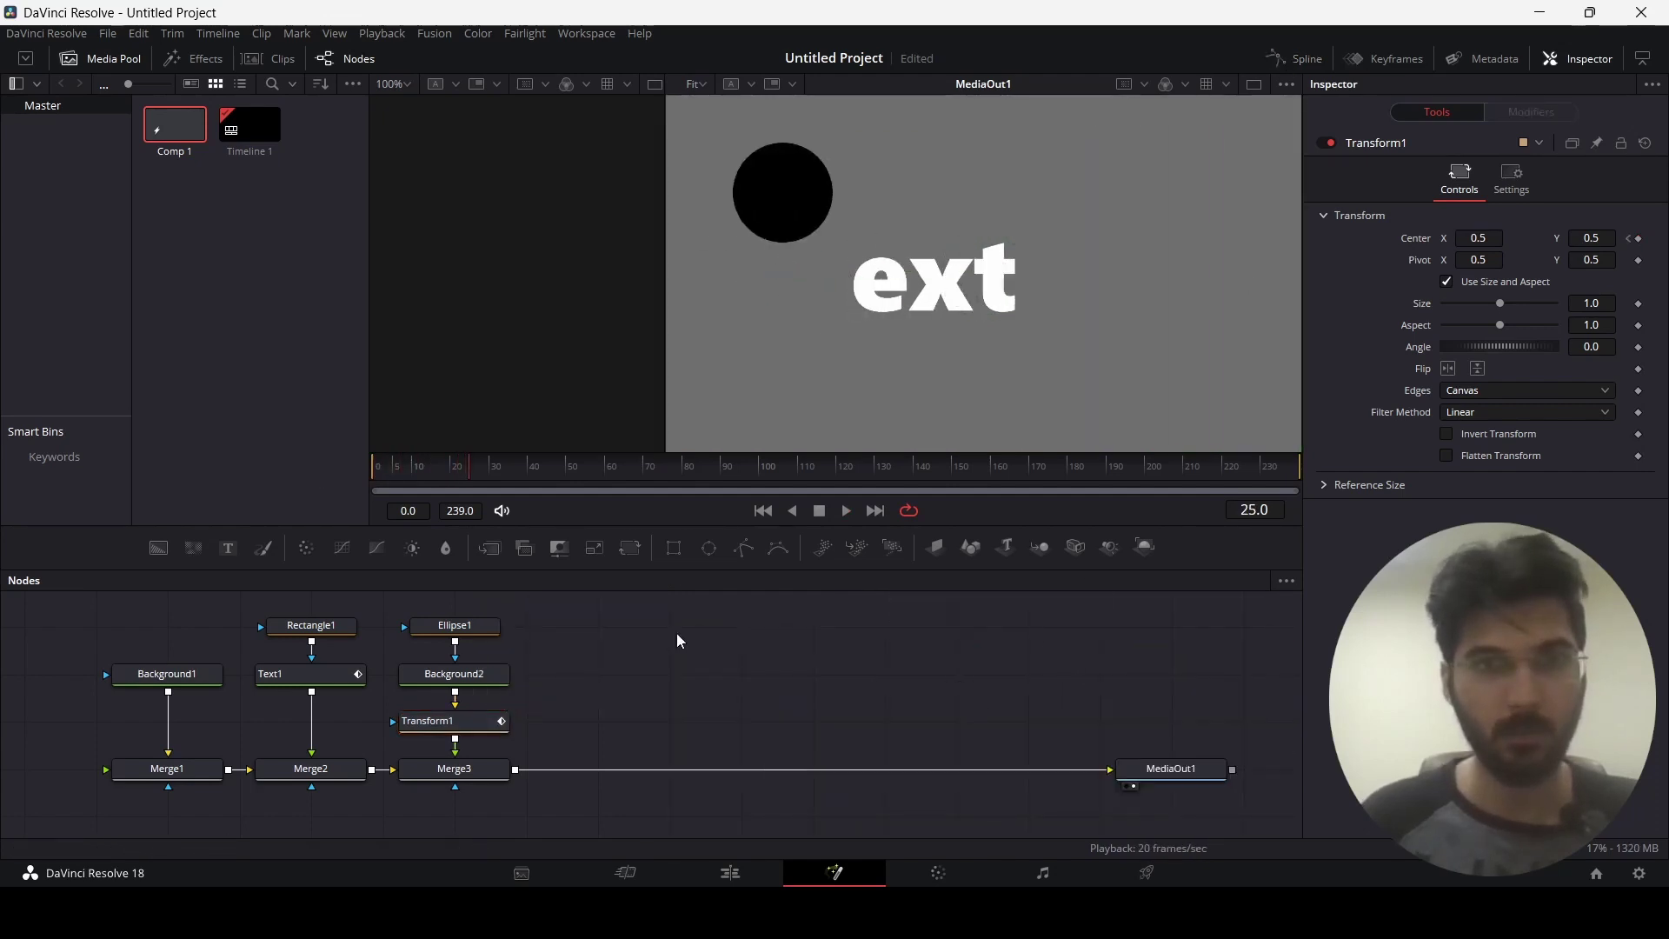
pyautogui.rightClick(731, 652)
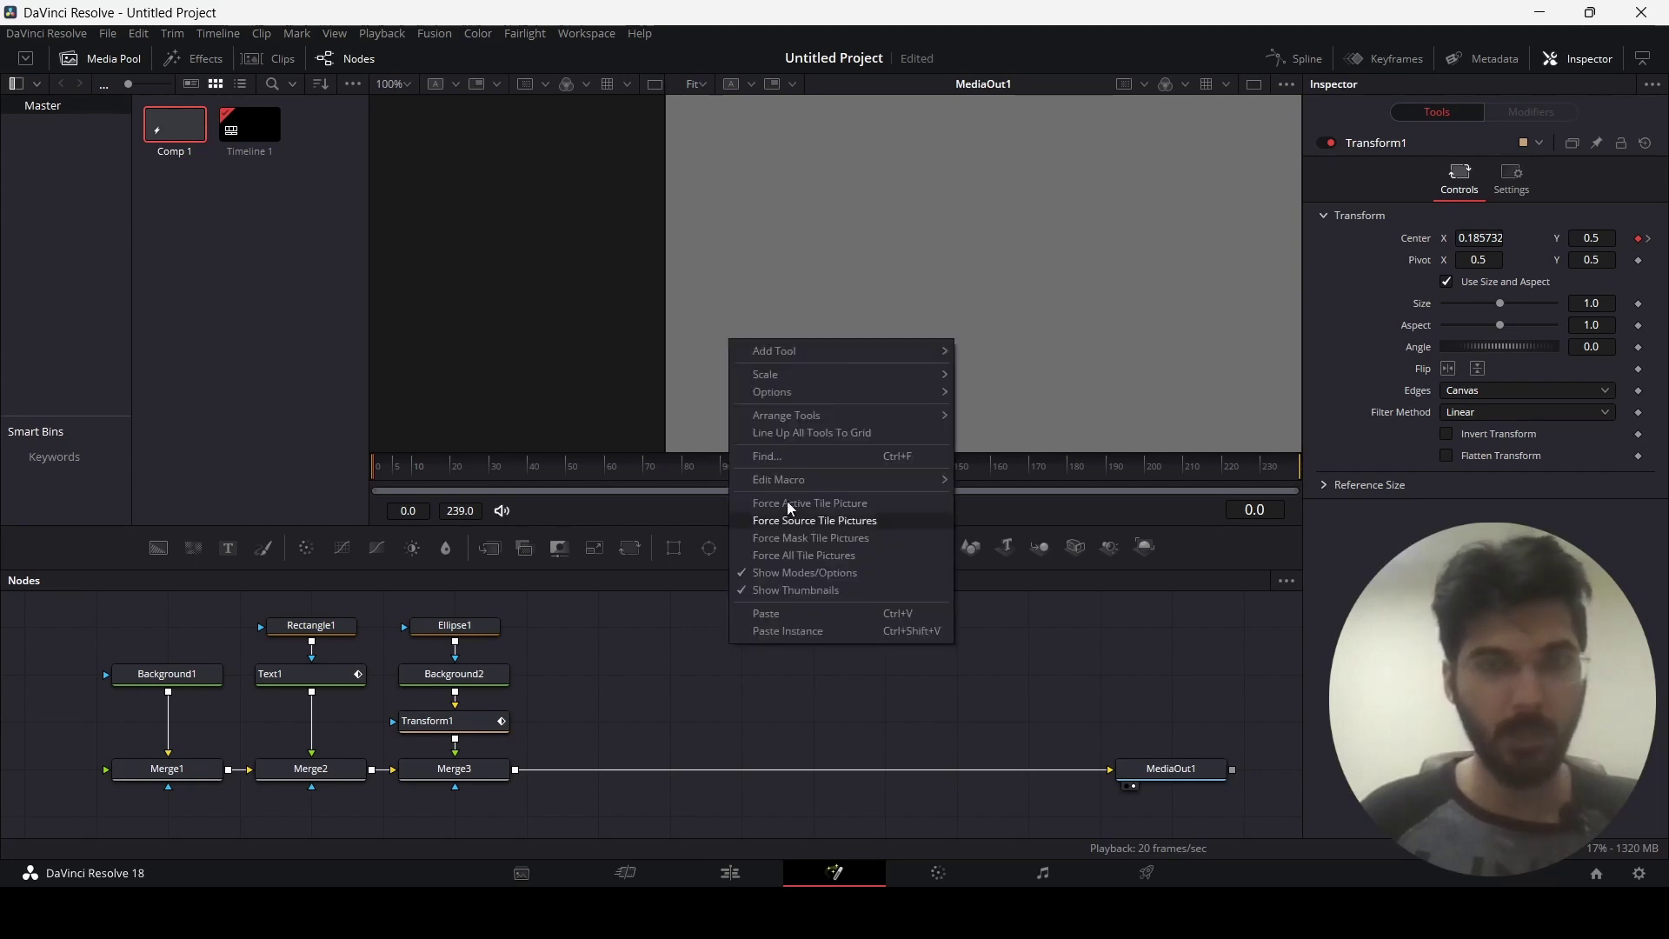
pyautogui.moveTo(800, 361)
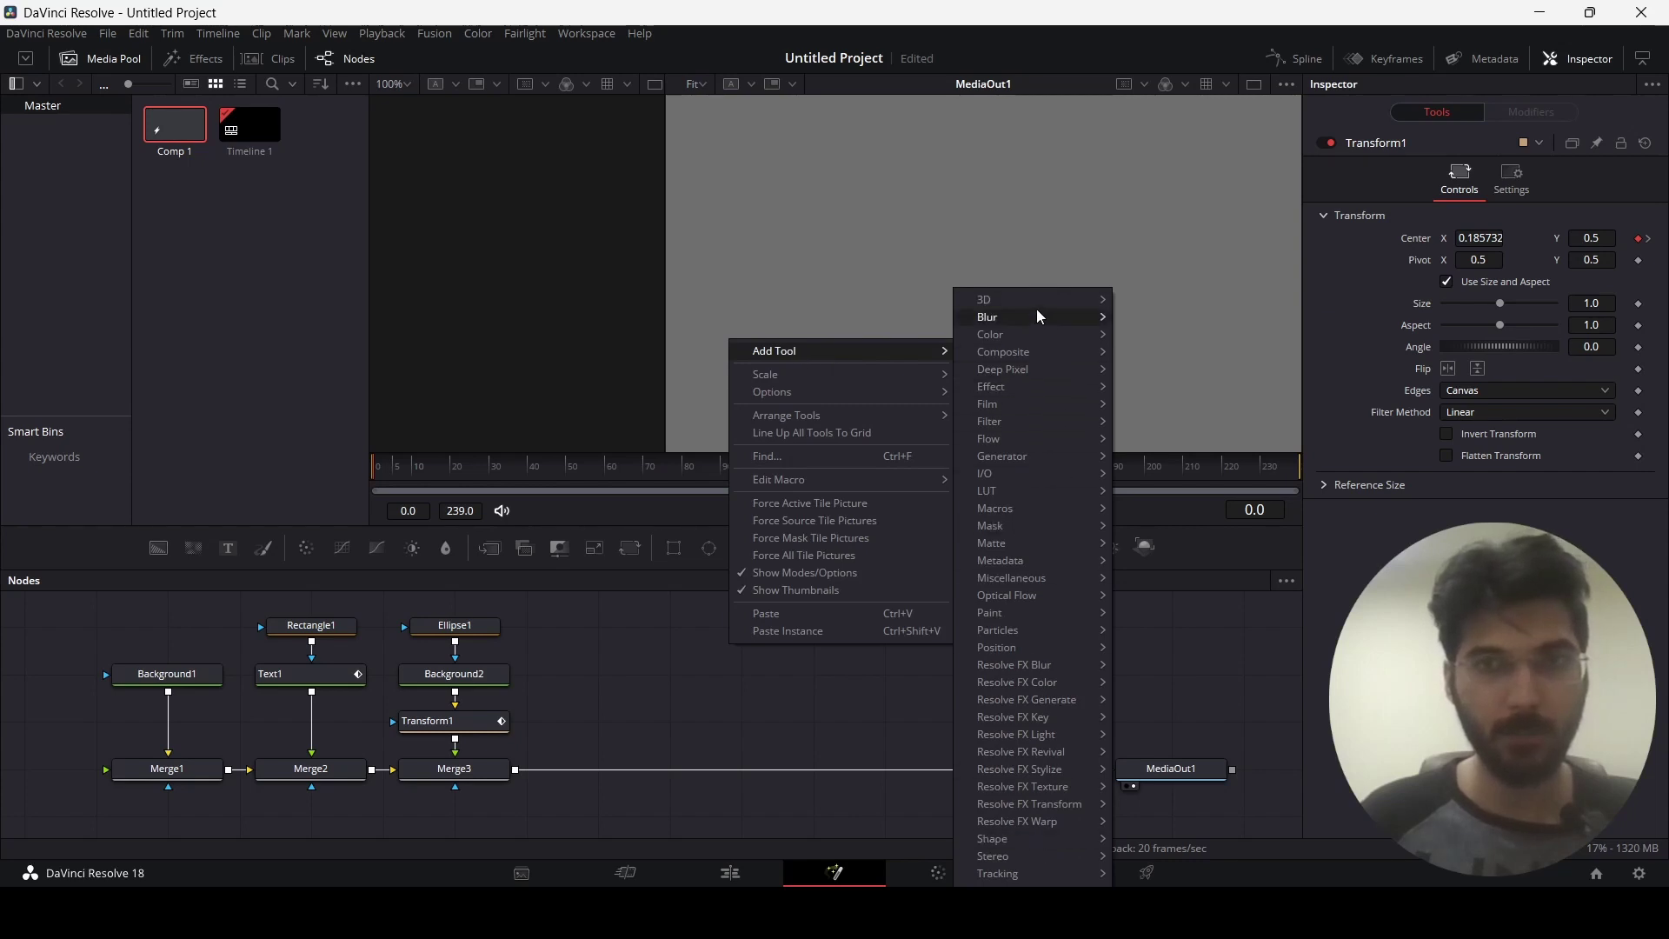
pyautogui.click(892, 677)
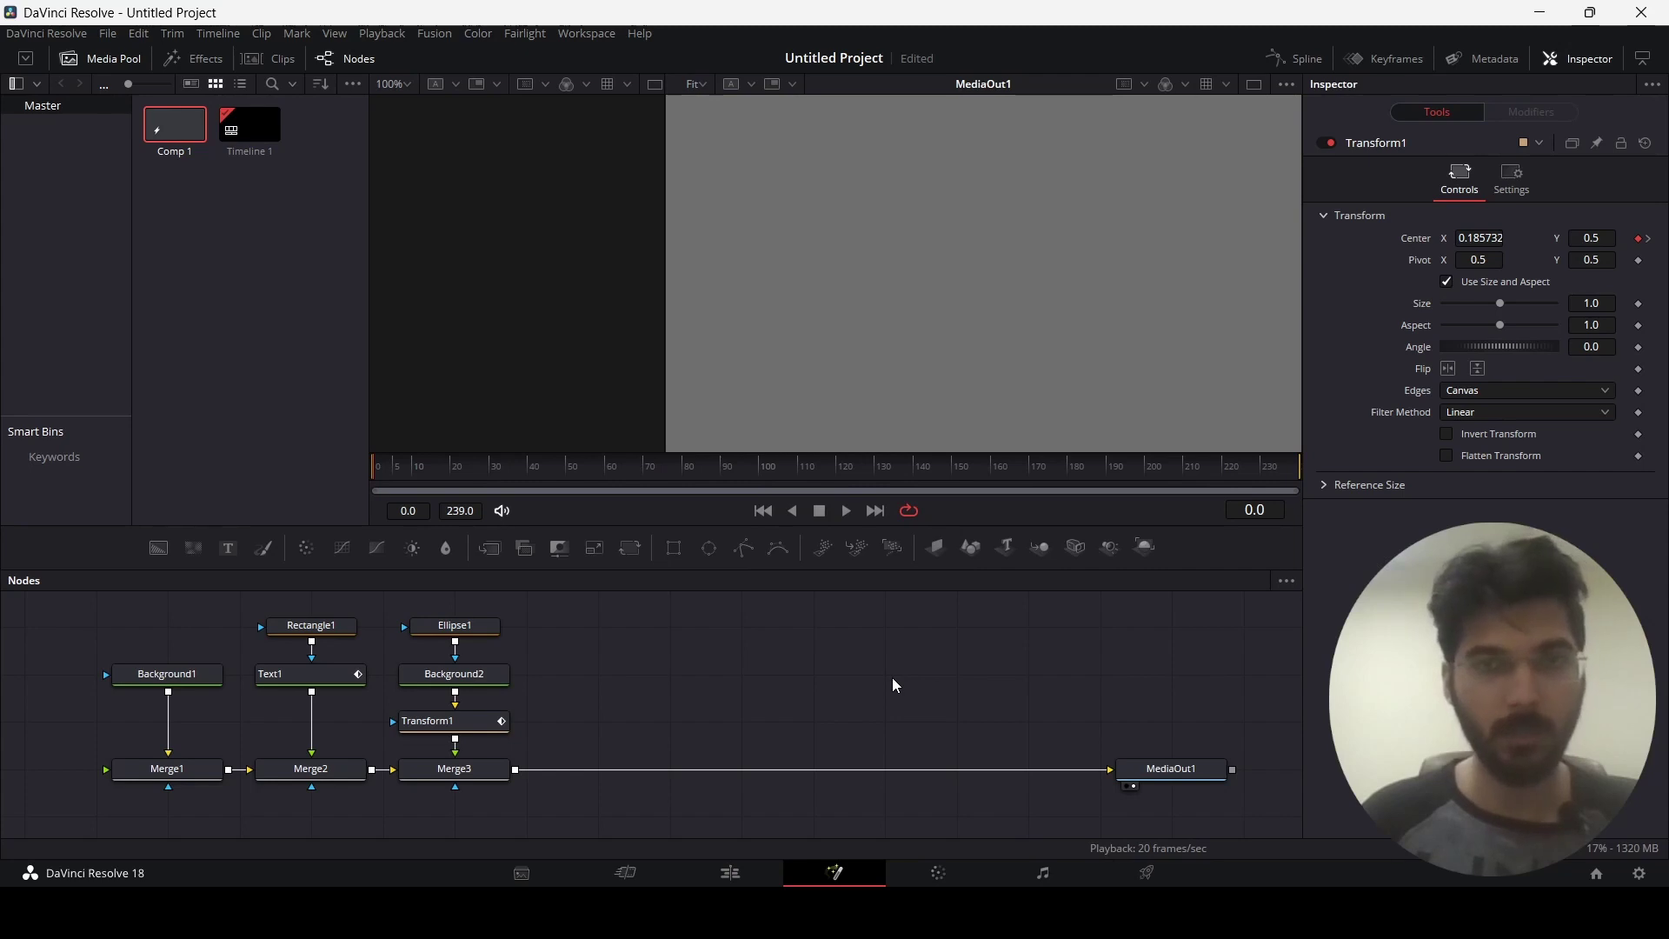
# - Find the Blur tool by name and add it as a separate node in the empty area of the node graph
pyautogui.hotkey('shift', 'space')
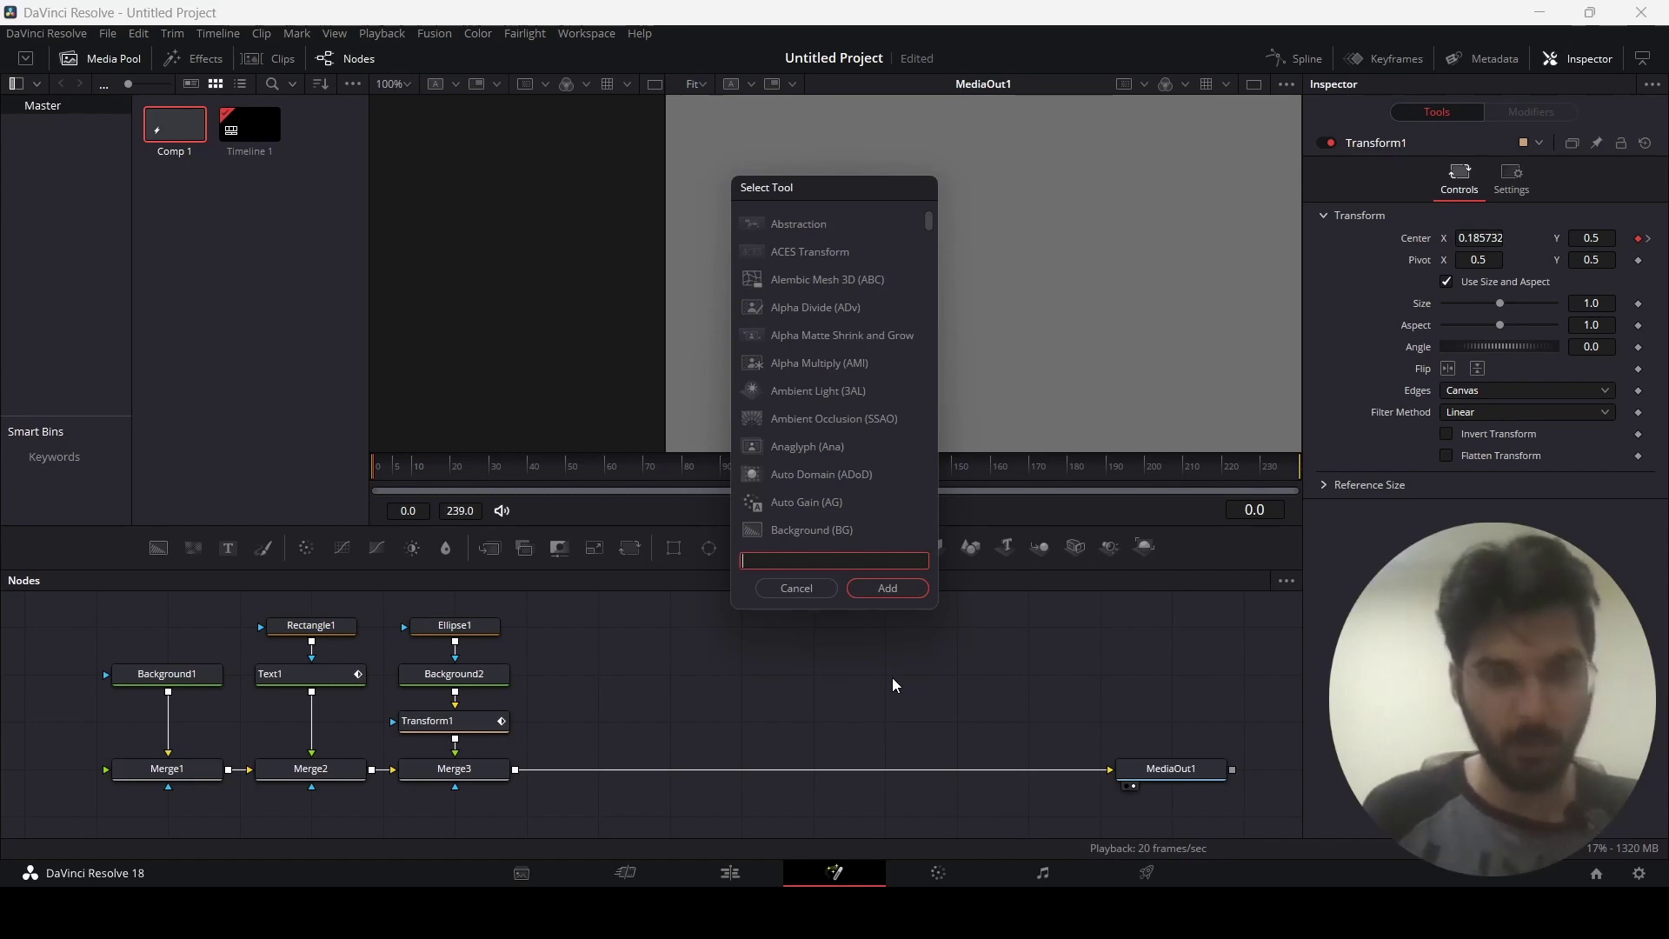
pyautogui.write('blur')
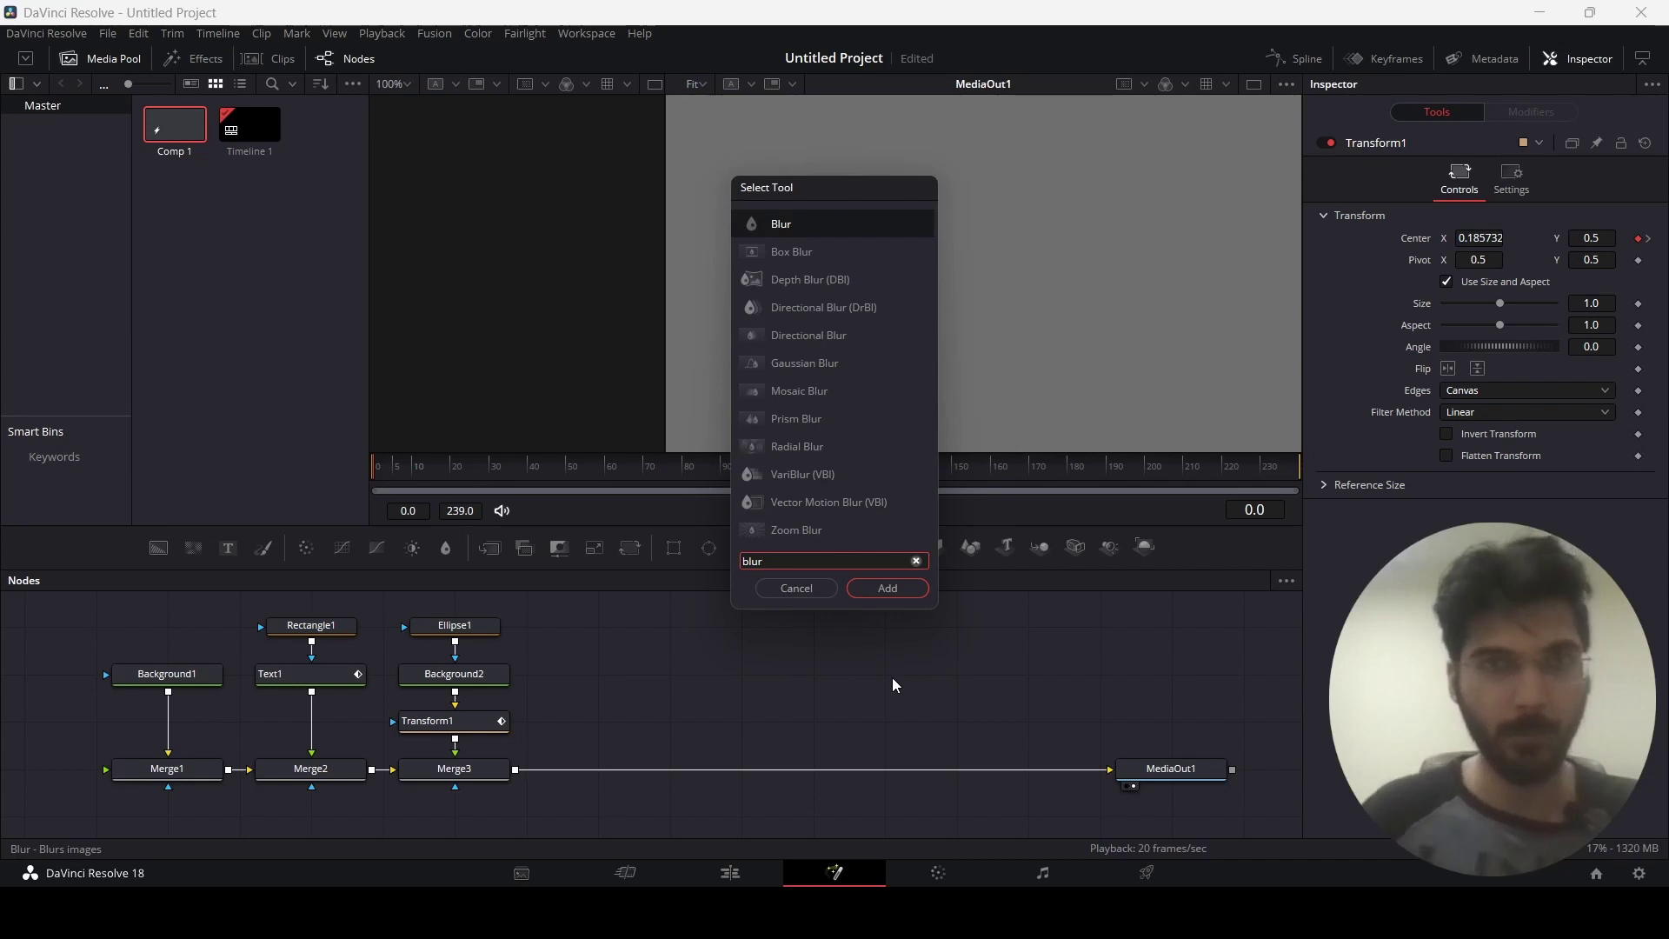
pyautogui.press('Return')
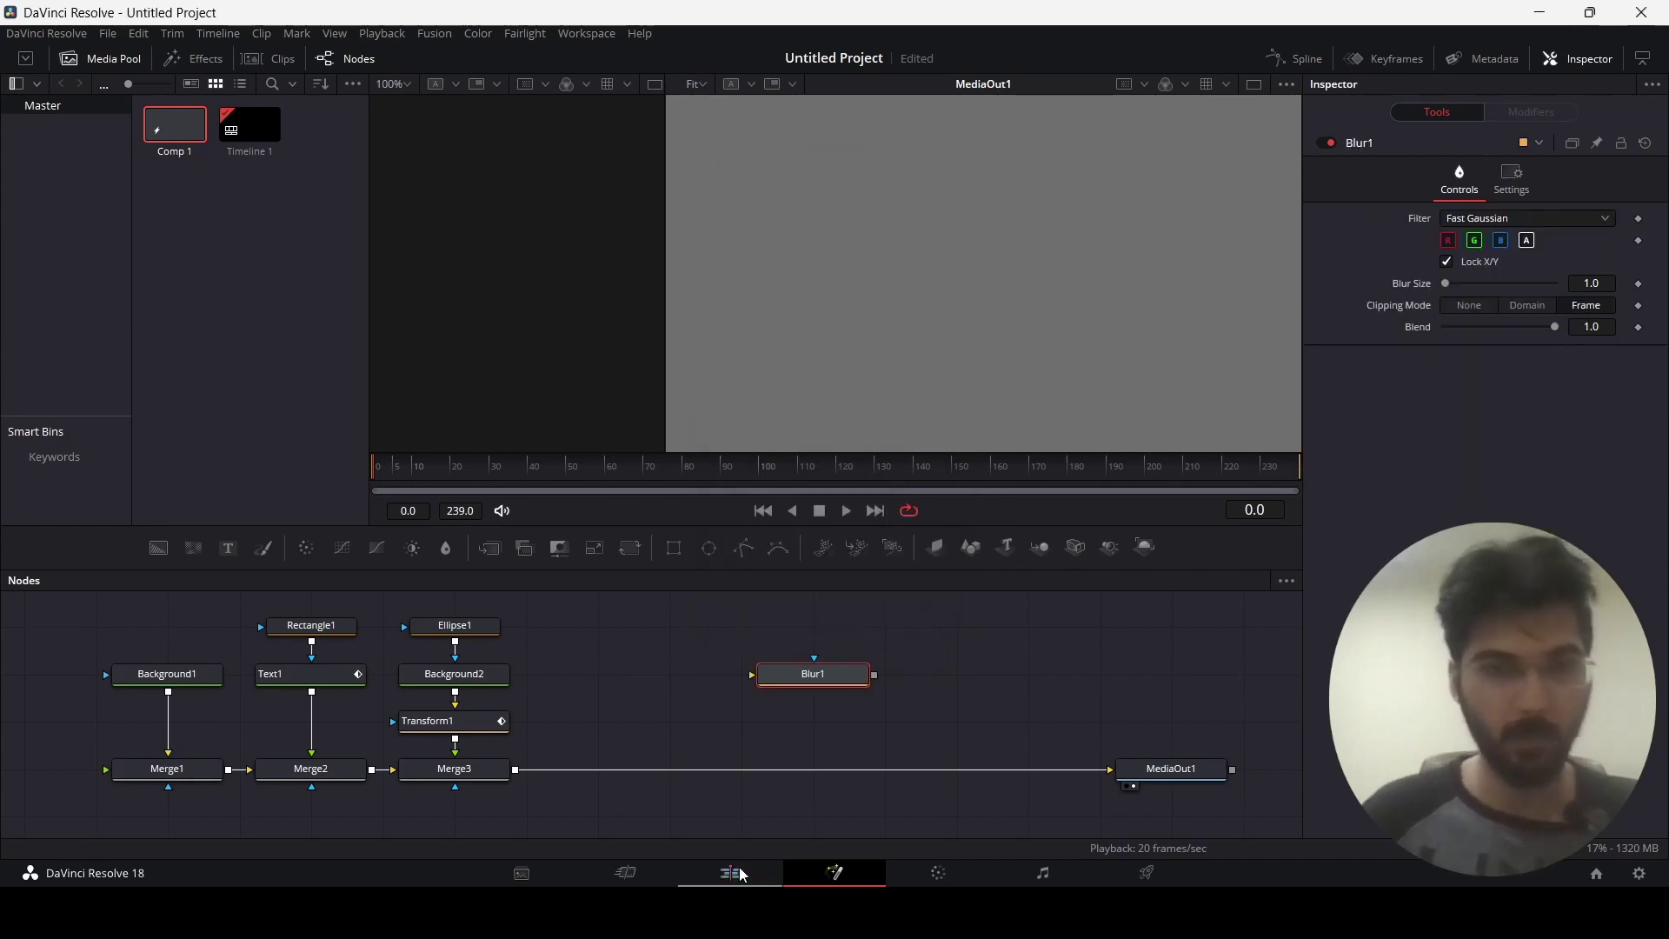
pyautogui.click(821, 671)
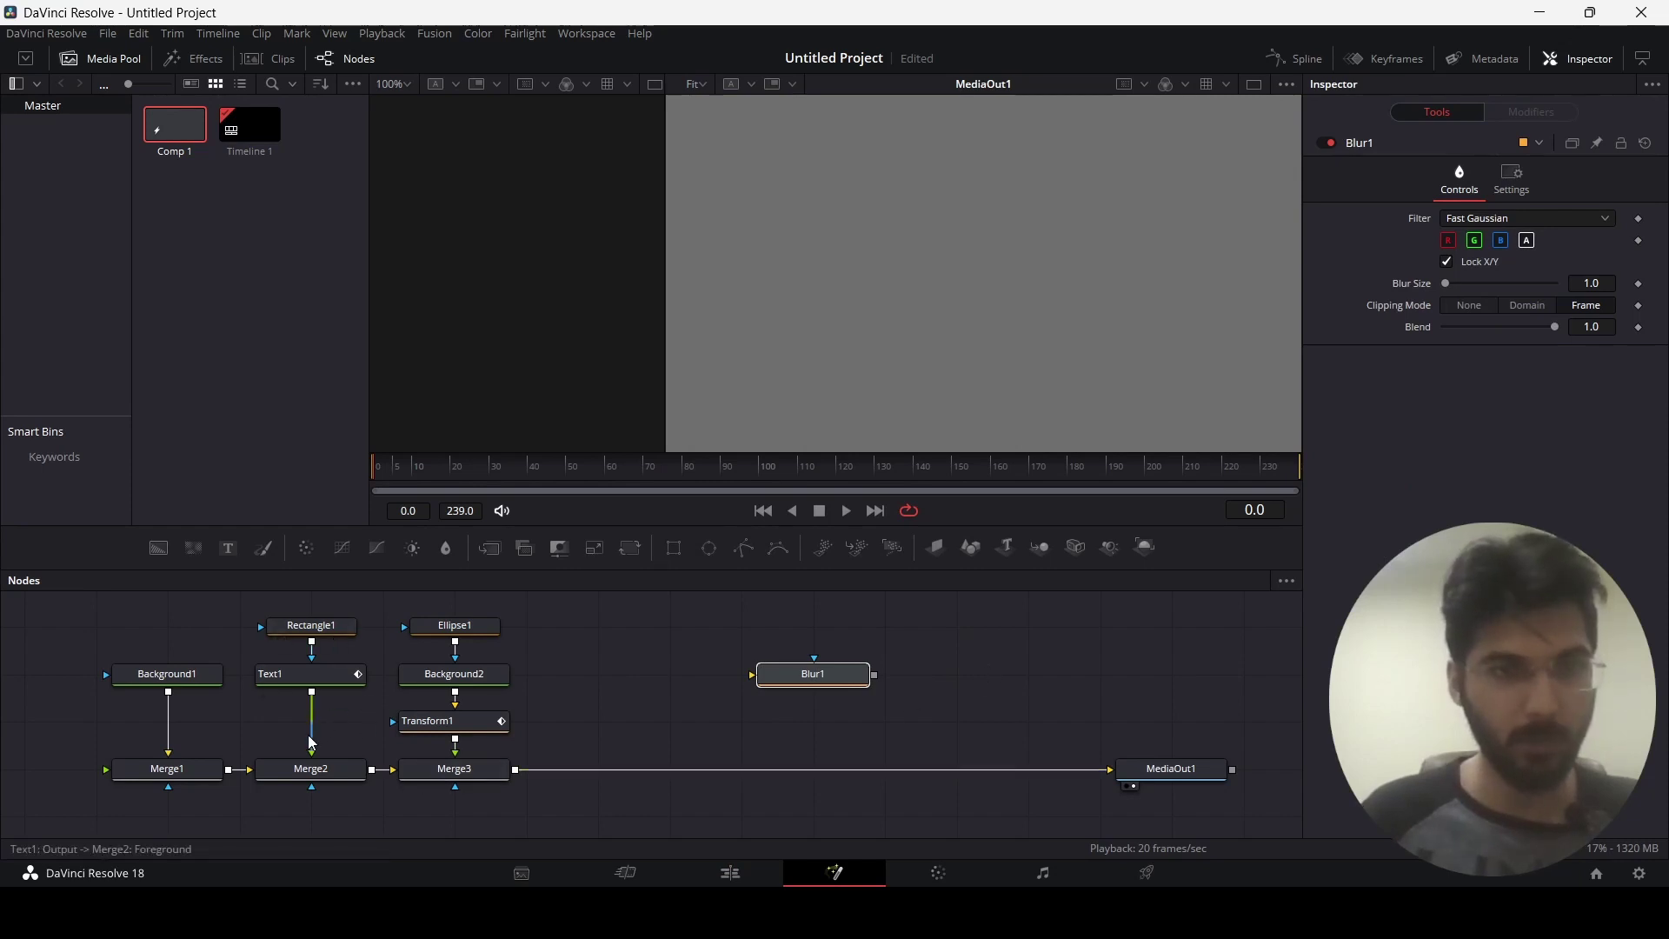
# - Insert Blur1 between Text1 and Merge2, directly below Text1, and keyframe its Blur Size at frame 40
pyautogui.moveTo(315, 746); pyautogui.dragTo(315, 782)
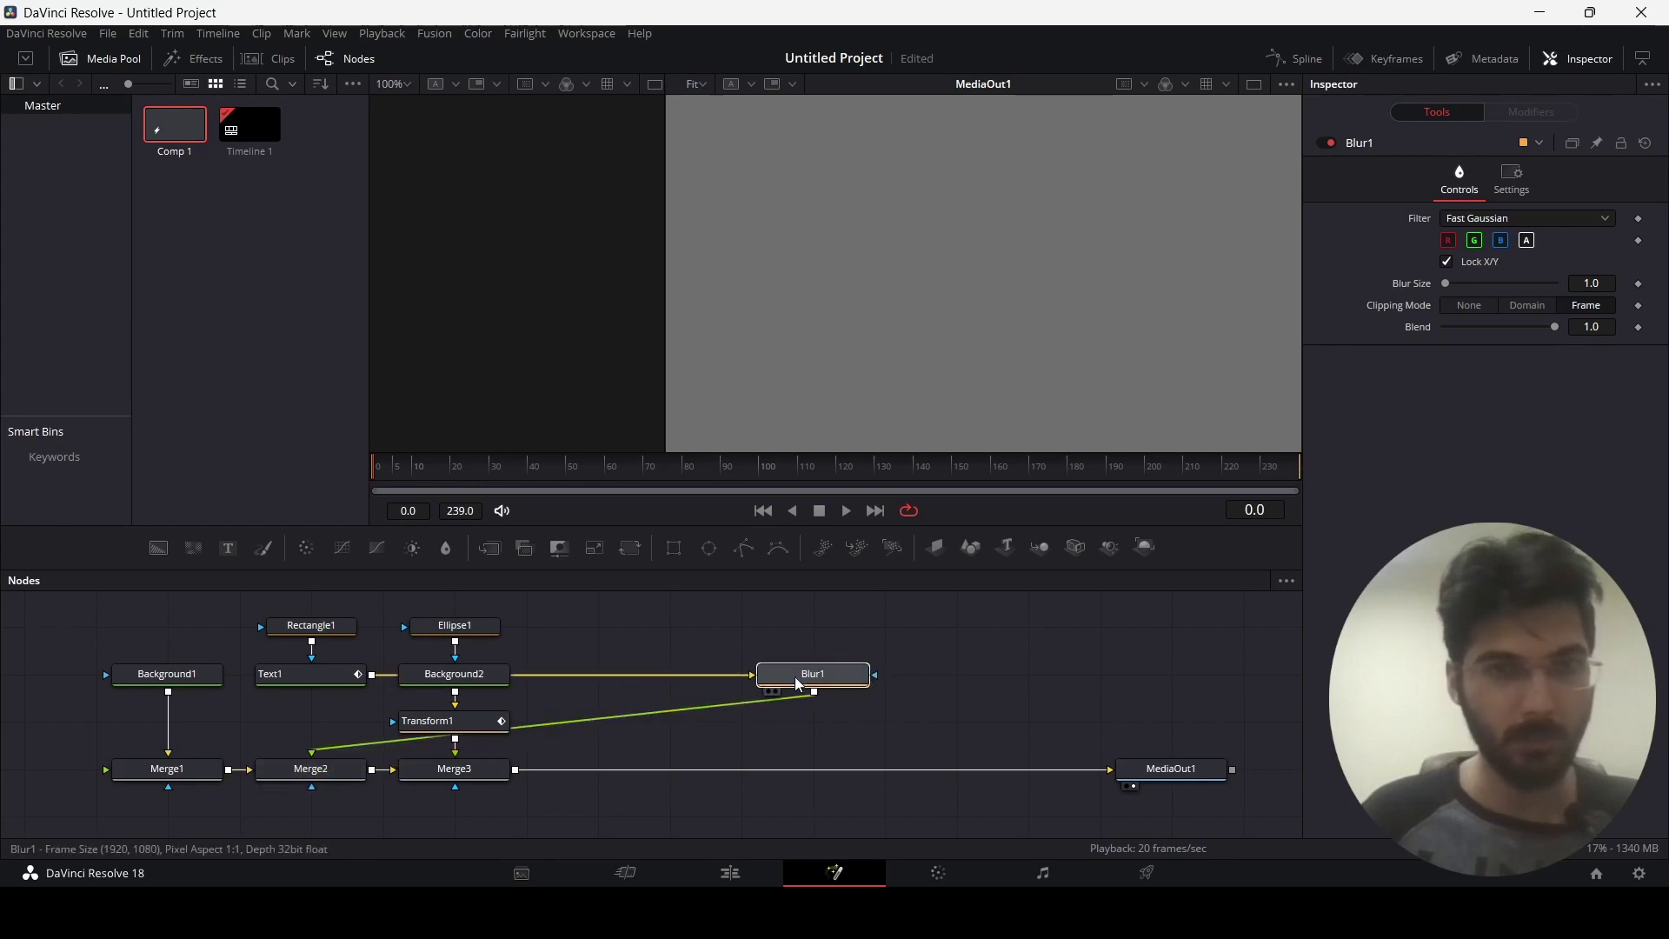
pyautogui.moveTo(813, 675); pyautogui.dragTo(311, 721)
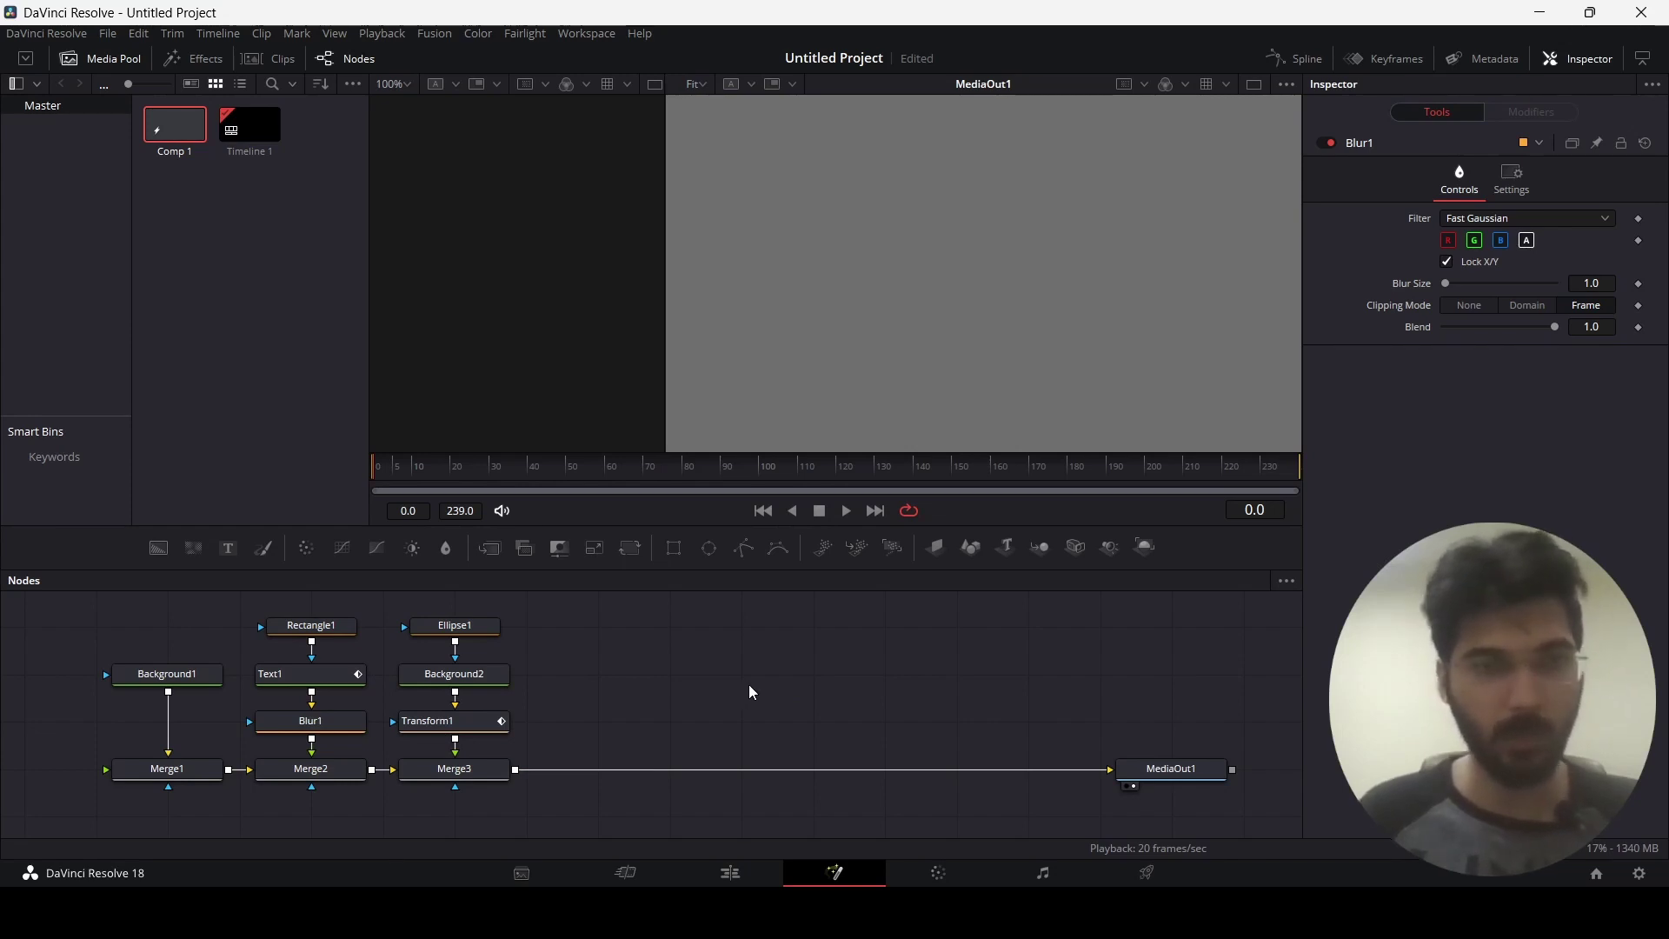
pyautogui.moveTo(495, 473); pyautogui.dragTo(531, 480)
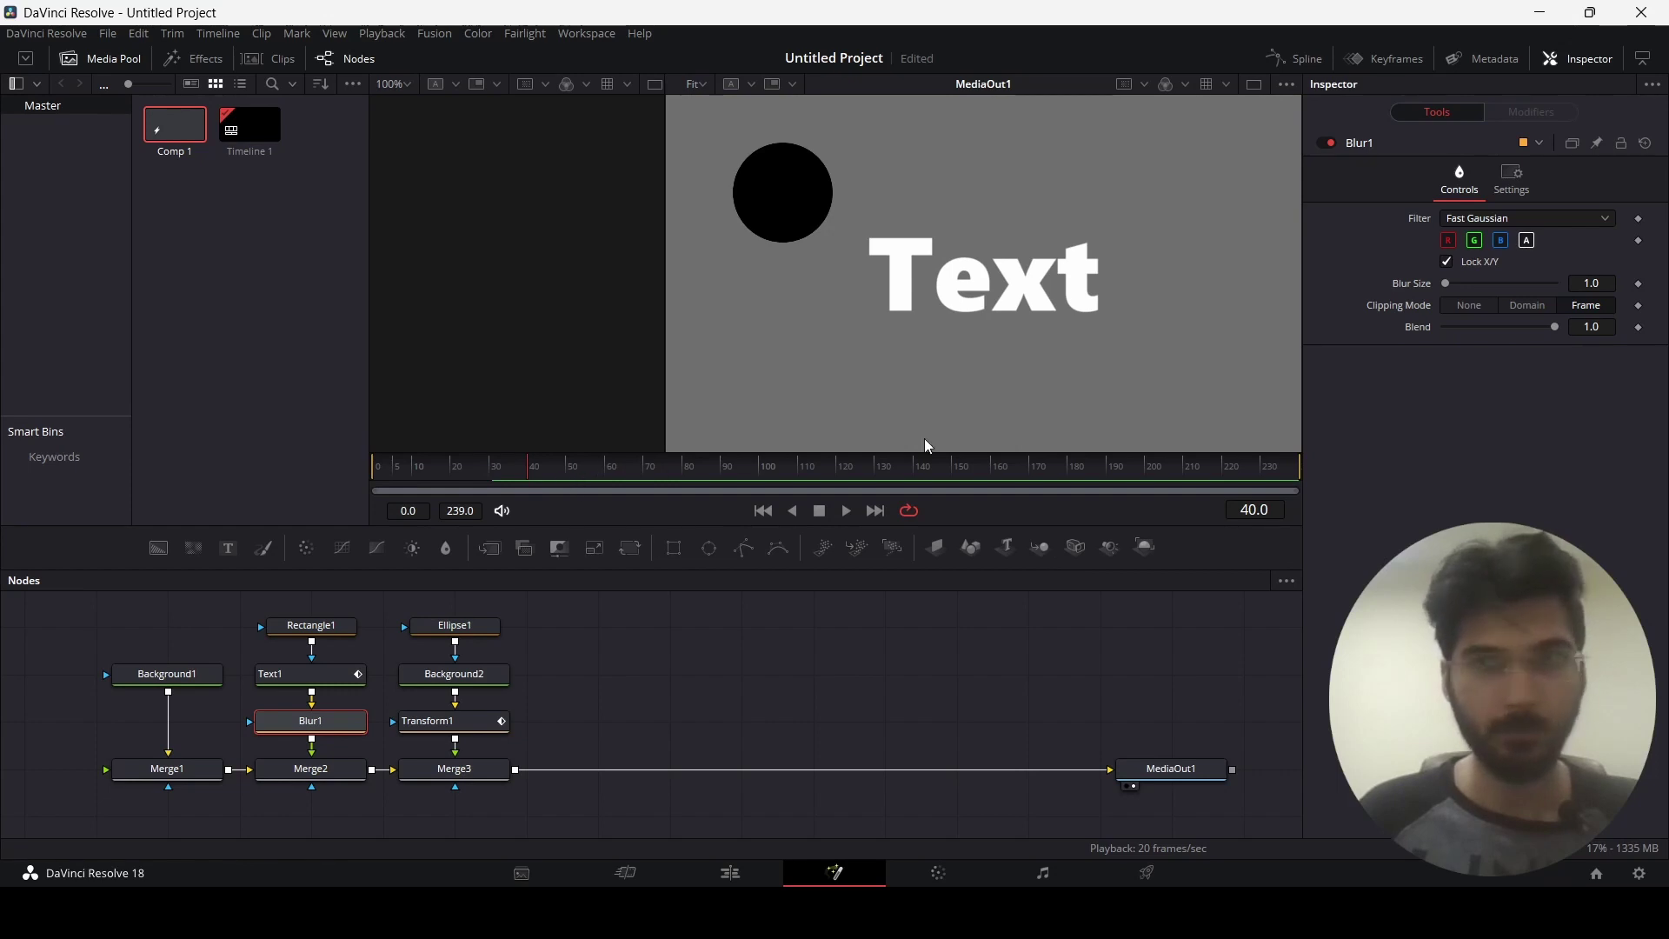
pyautogui.click(1638, 283)
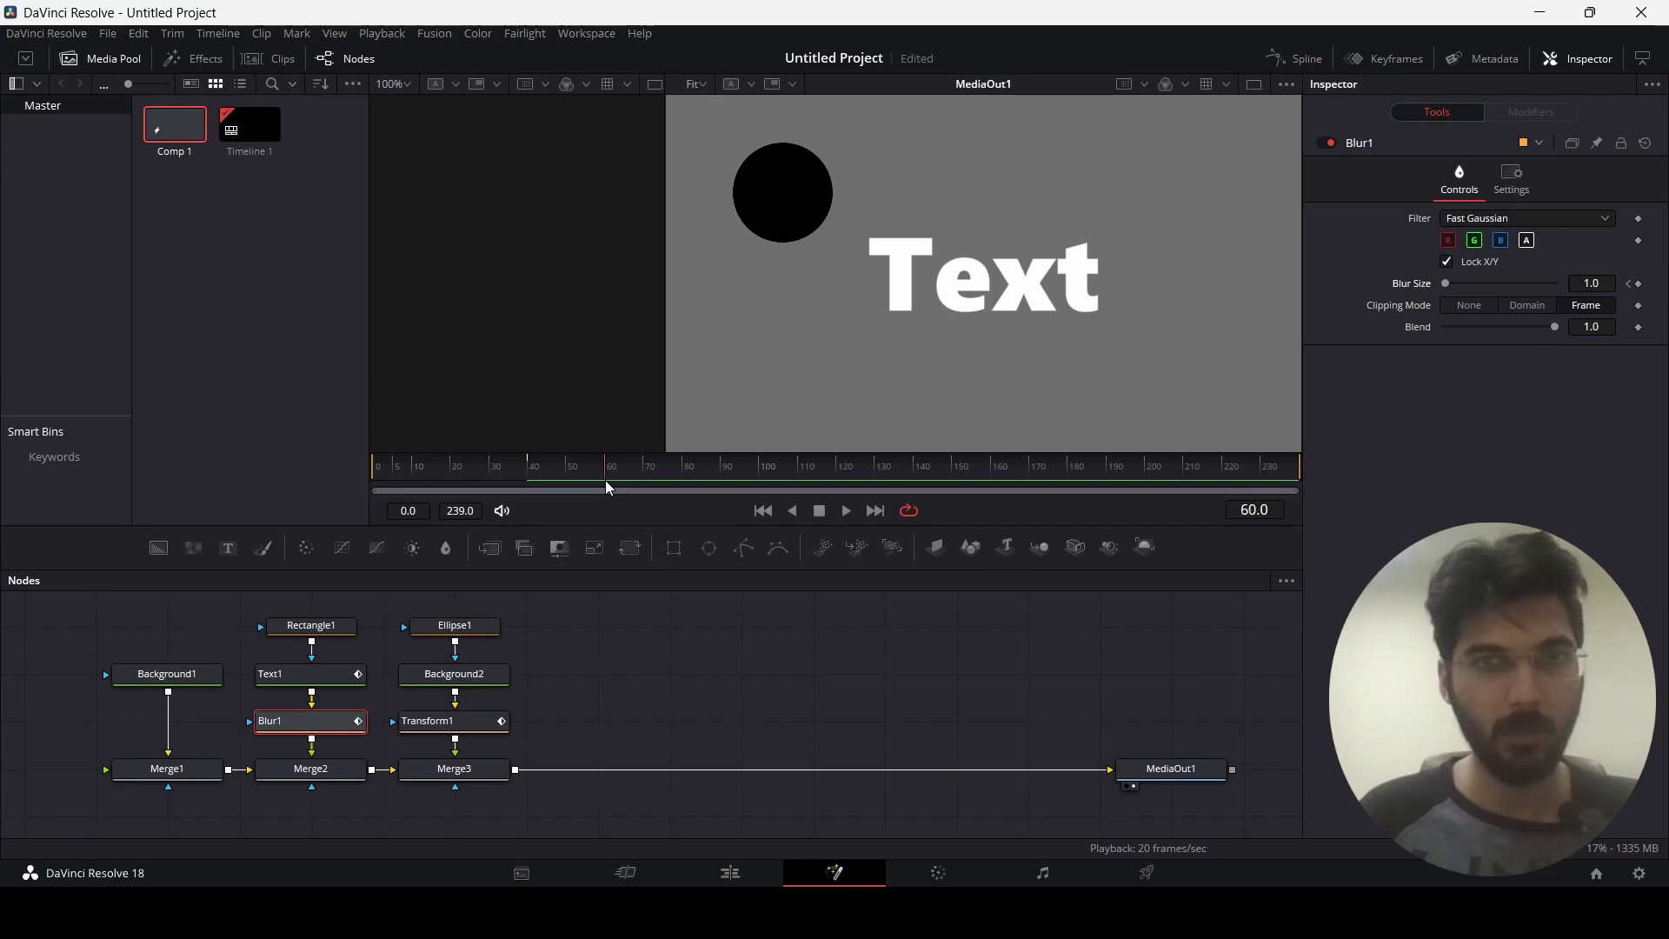
# - At frame 60, set Blur1's Blur Size to 30 to blur the text
pyautogui.moveTo(1452, 284); pyautogui.dragTo(1488, 291)
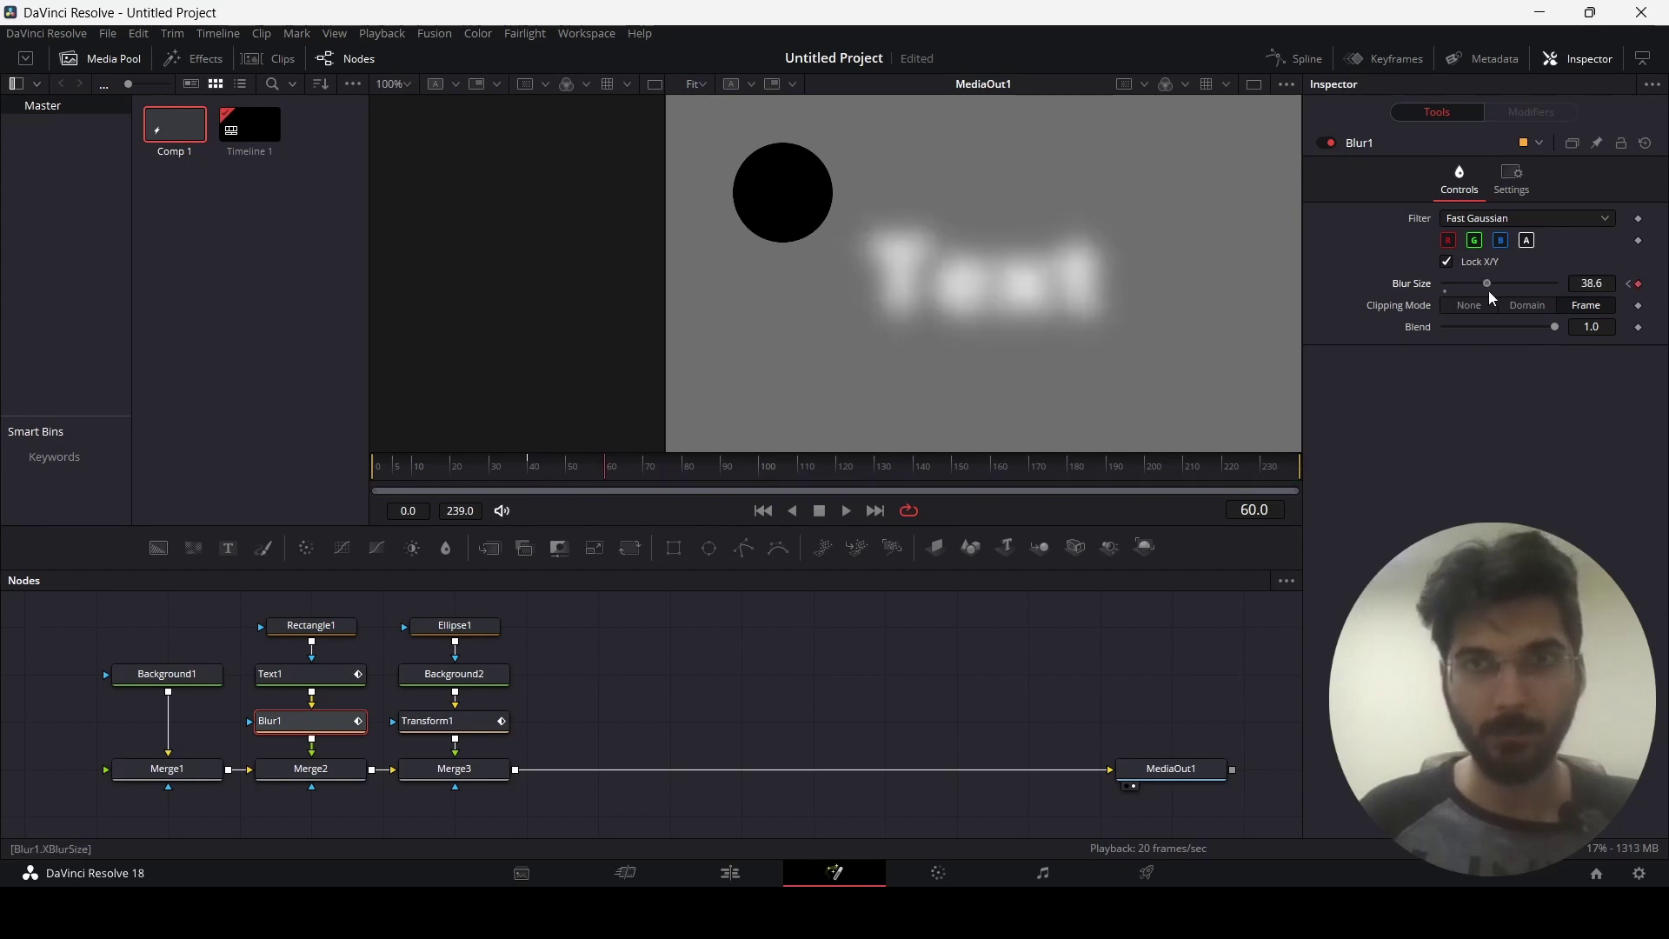
pyautogui.click(1592, 283)
pyautogui.write('30')
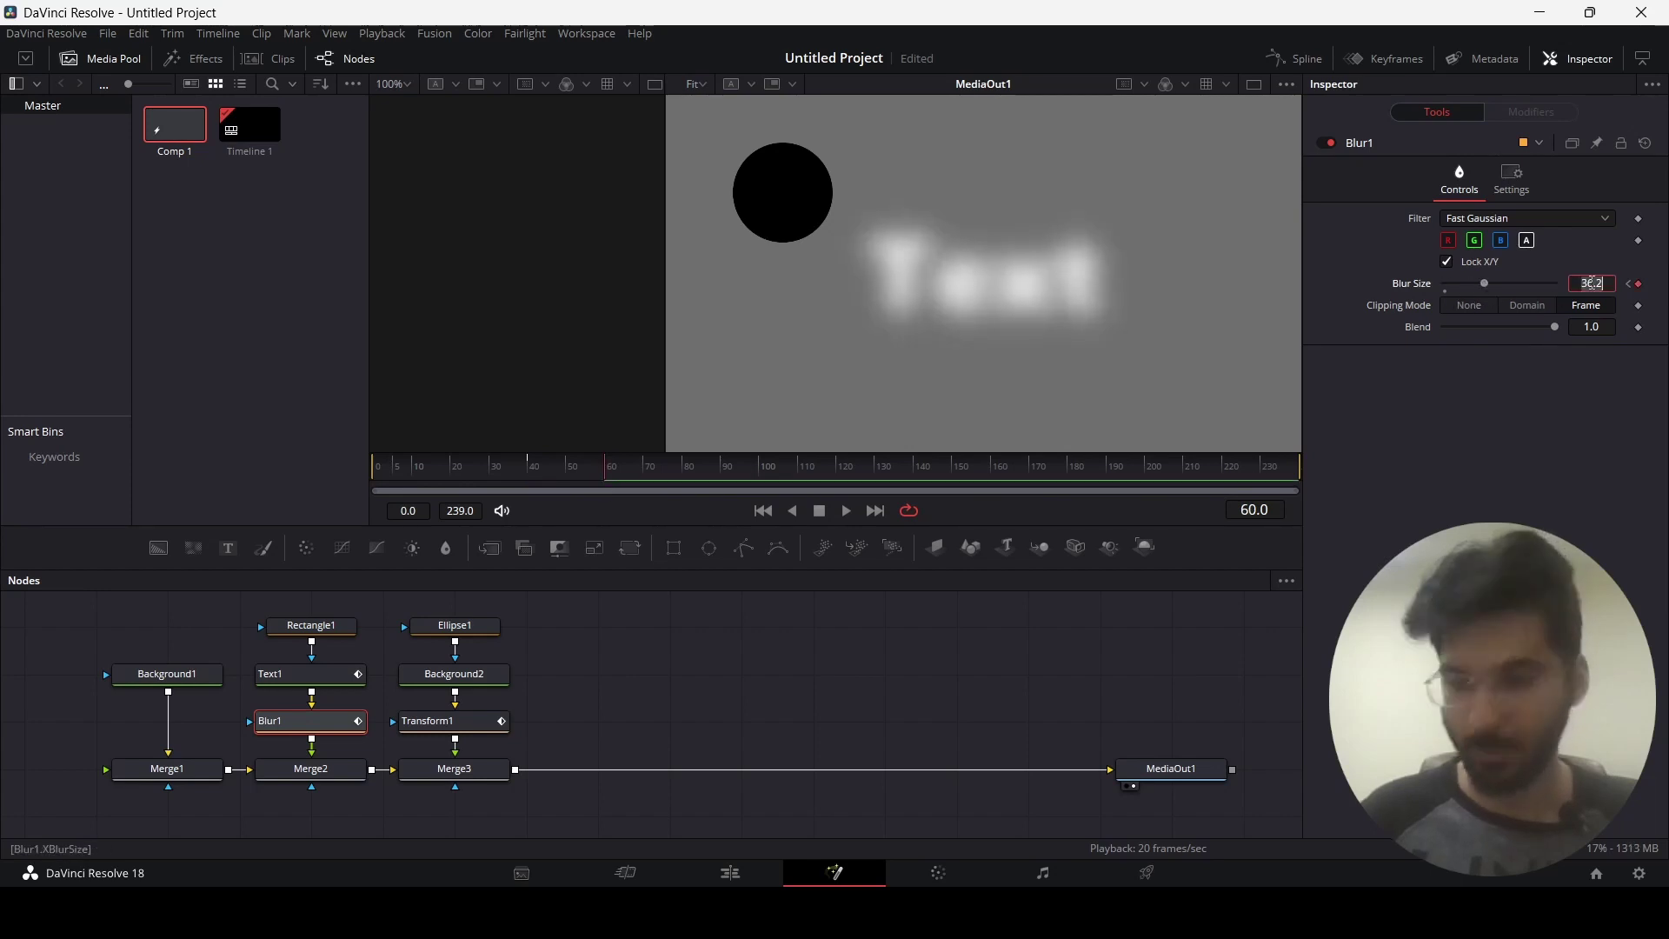
pyautogui.press('Return')
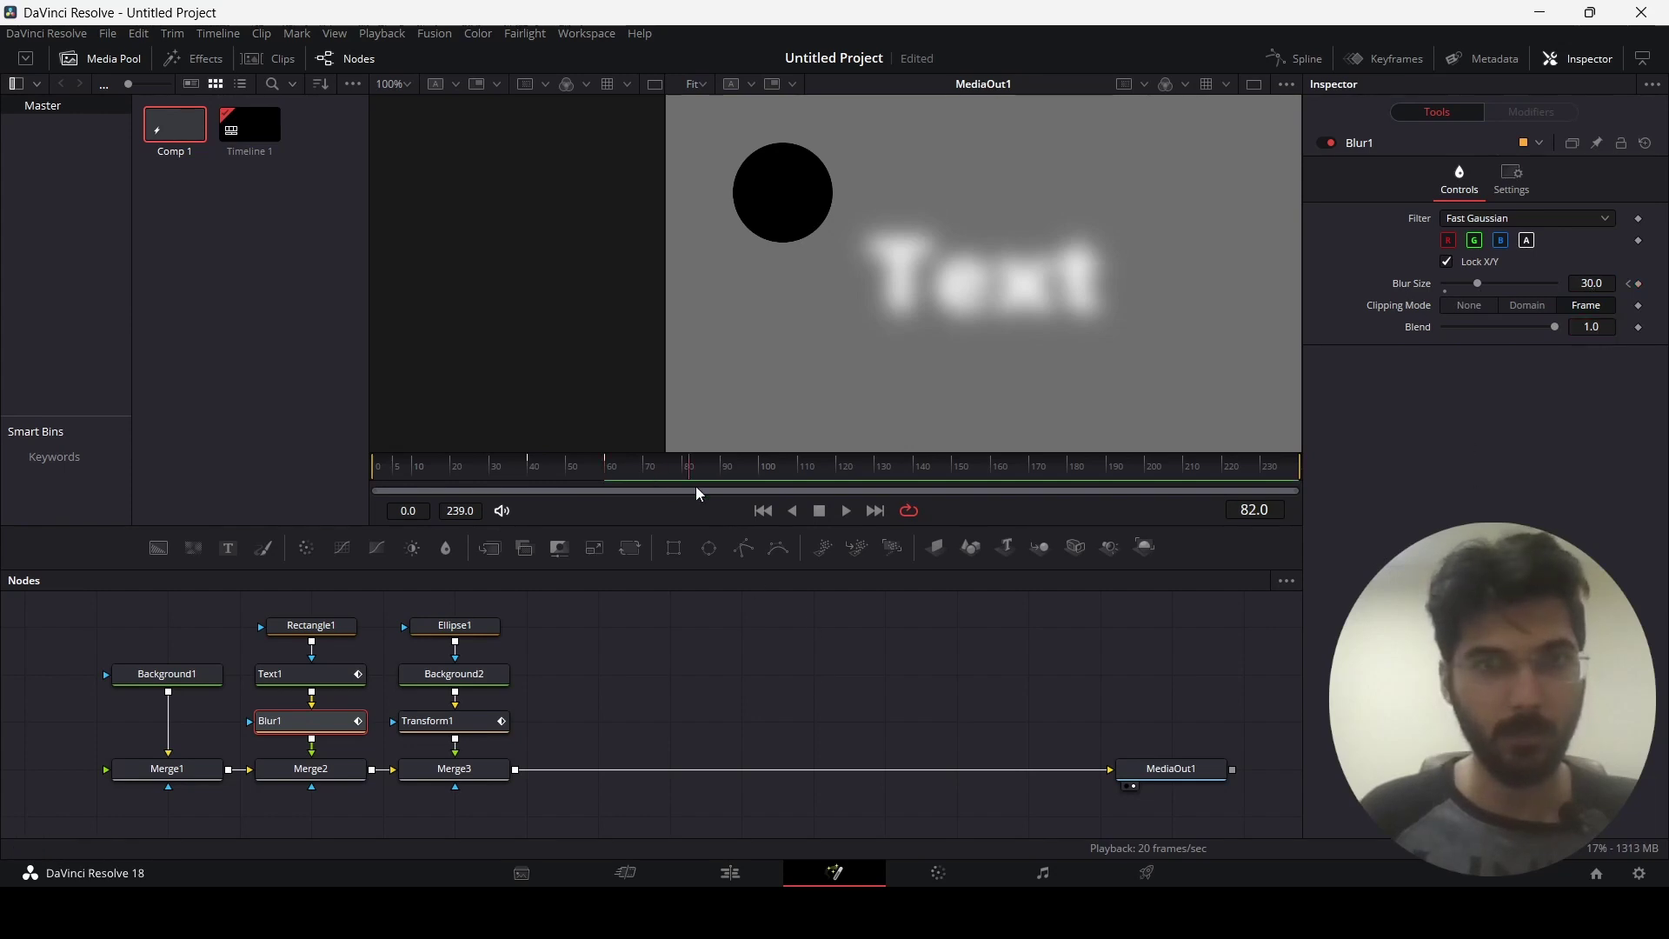
# - At frame 80, set Blur1's Blur Size to 0 to make the text sharp
pyautogui.moveTo(696, 488); pyautogui.dragTo(734, 486)
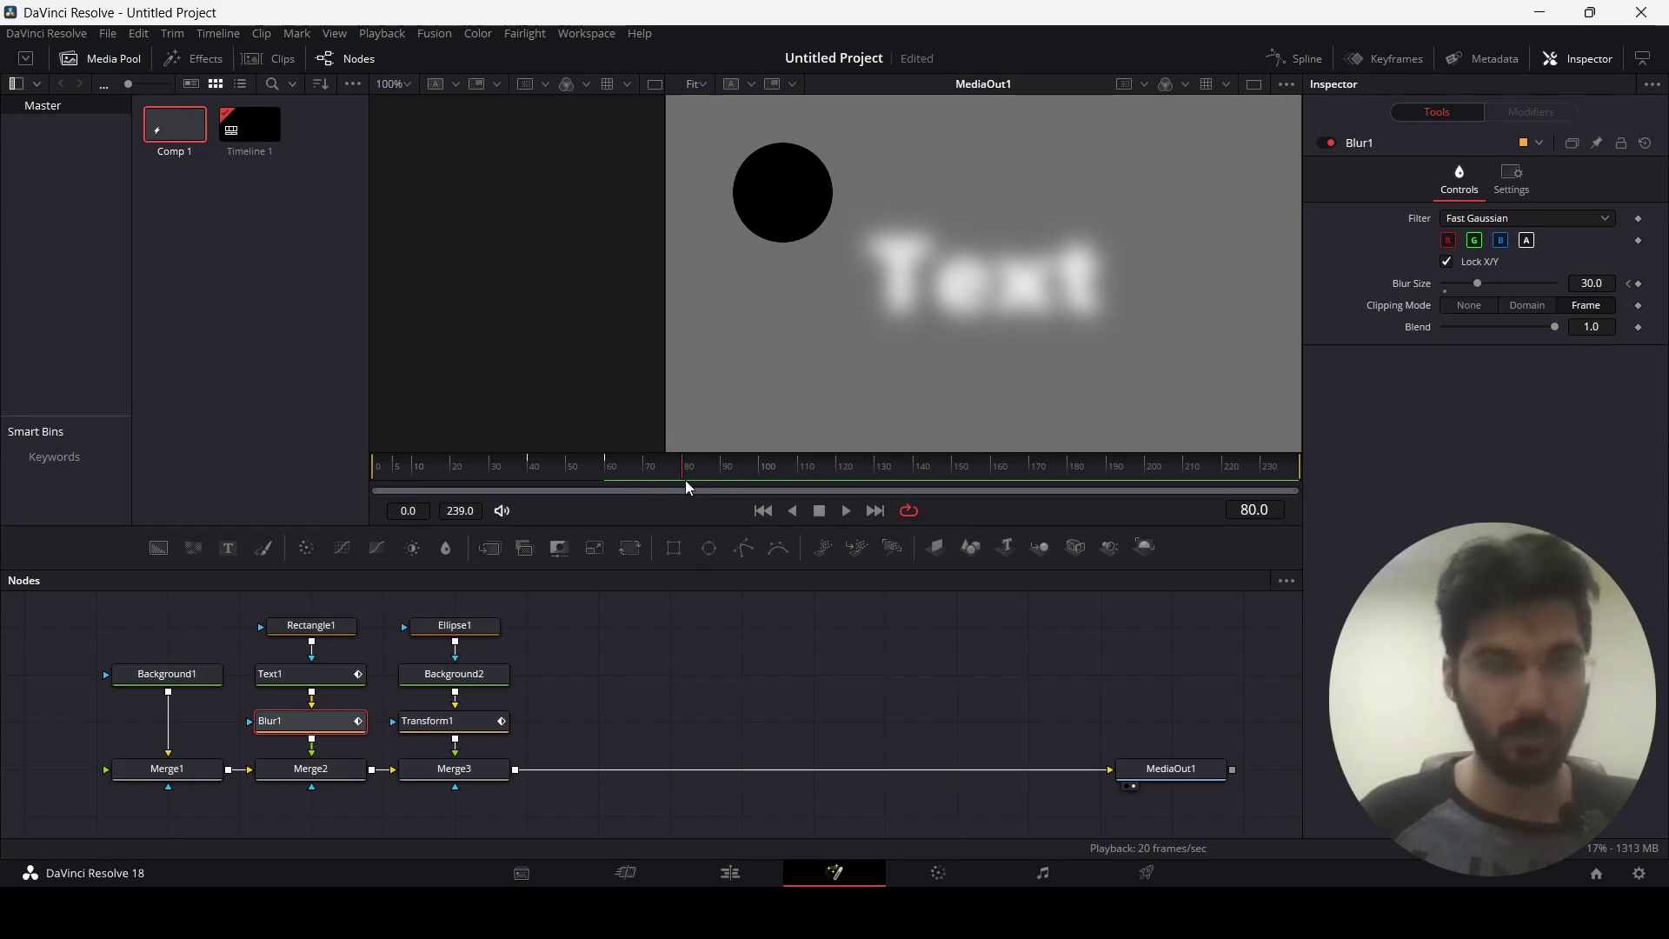
pyautogui.click(1594, 283)
pyautogui.write('0')
pyautogui.press('Return')
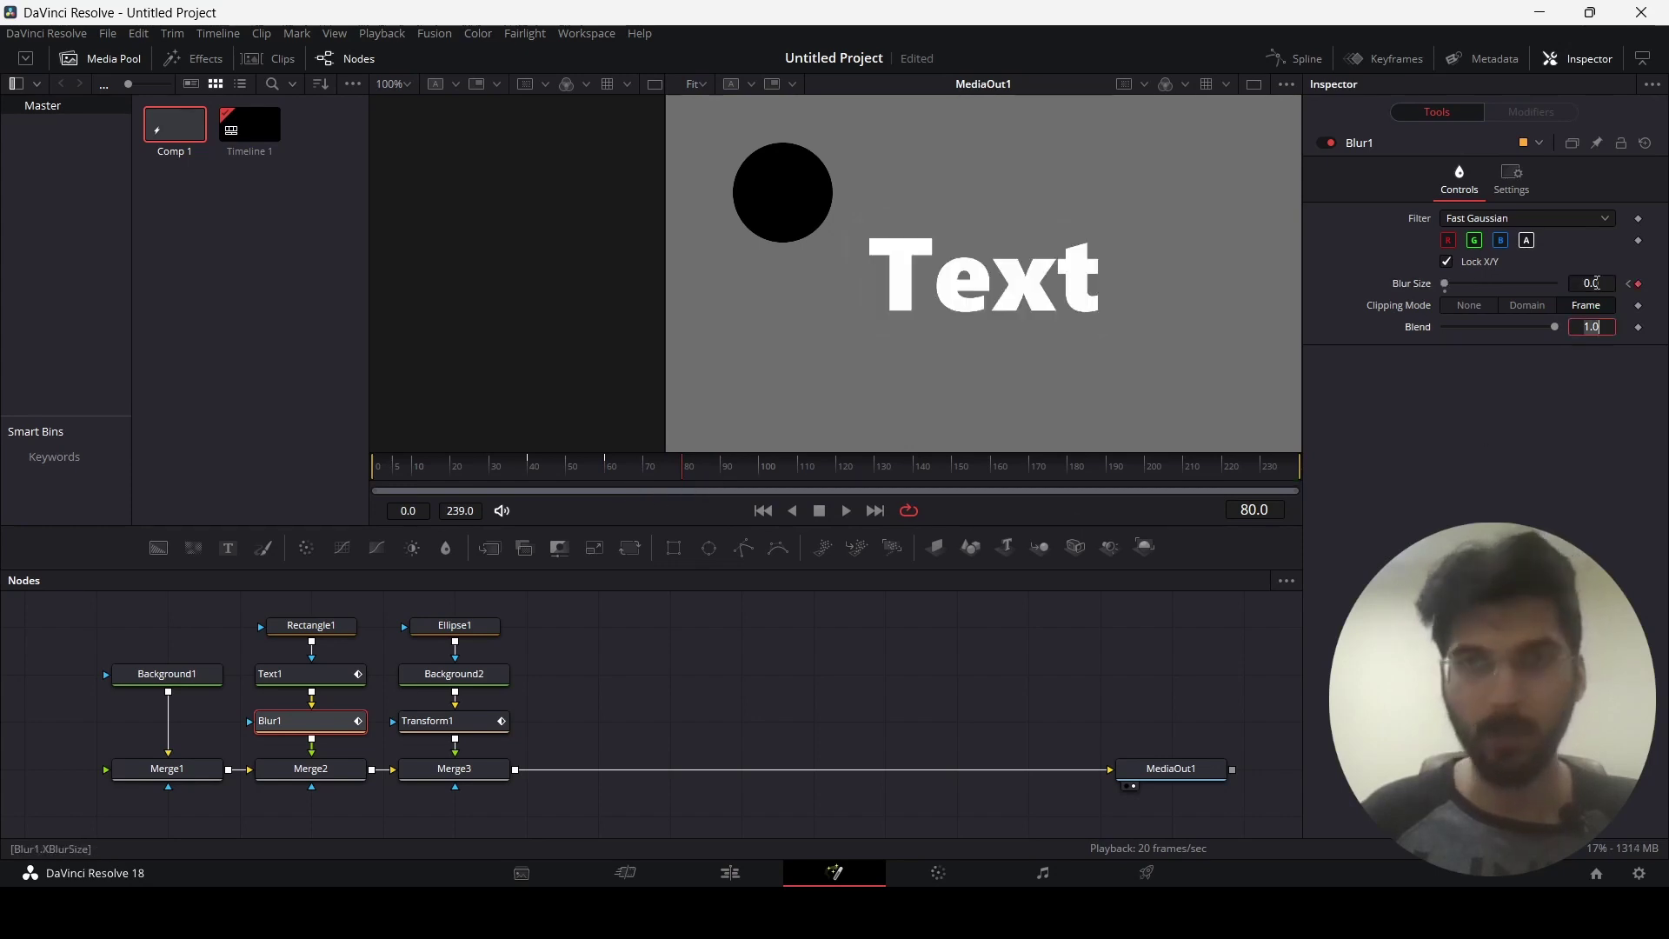
# - Play back the text blur animation from about frame 29, and stop shortly after frame 80
pyautogui.click(487, 470)
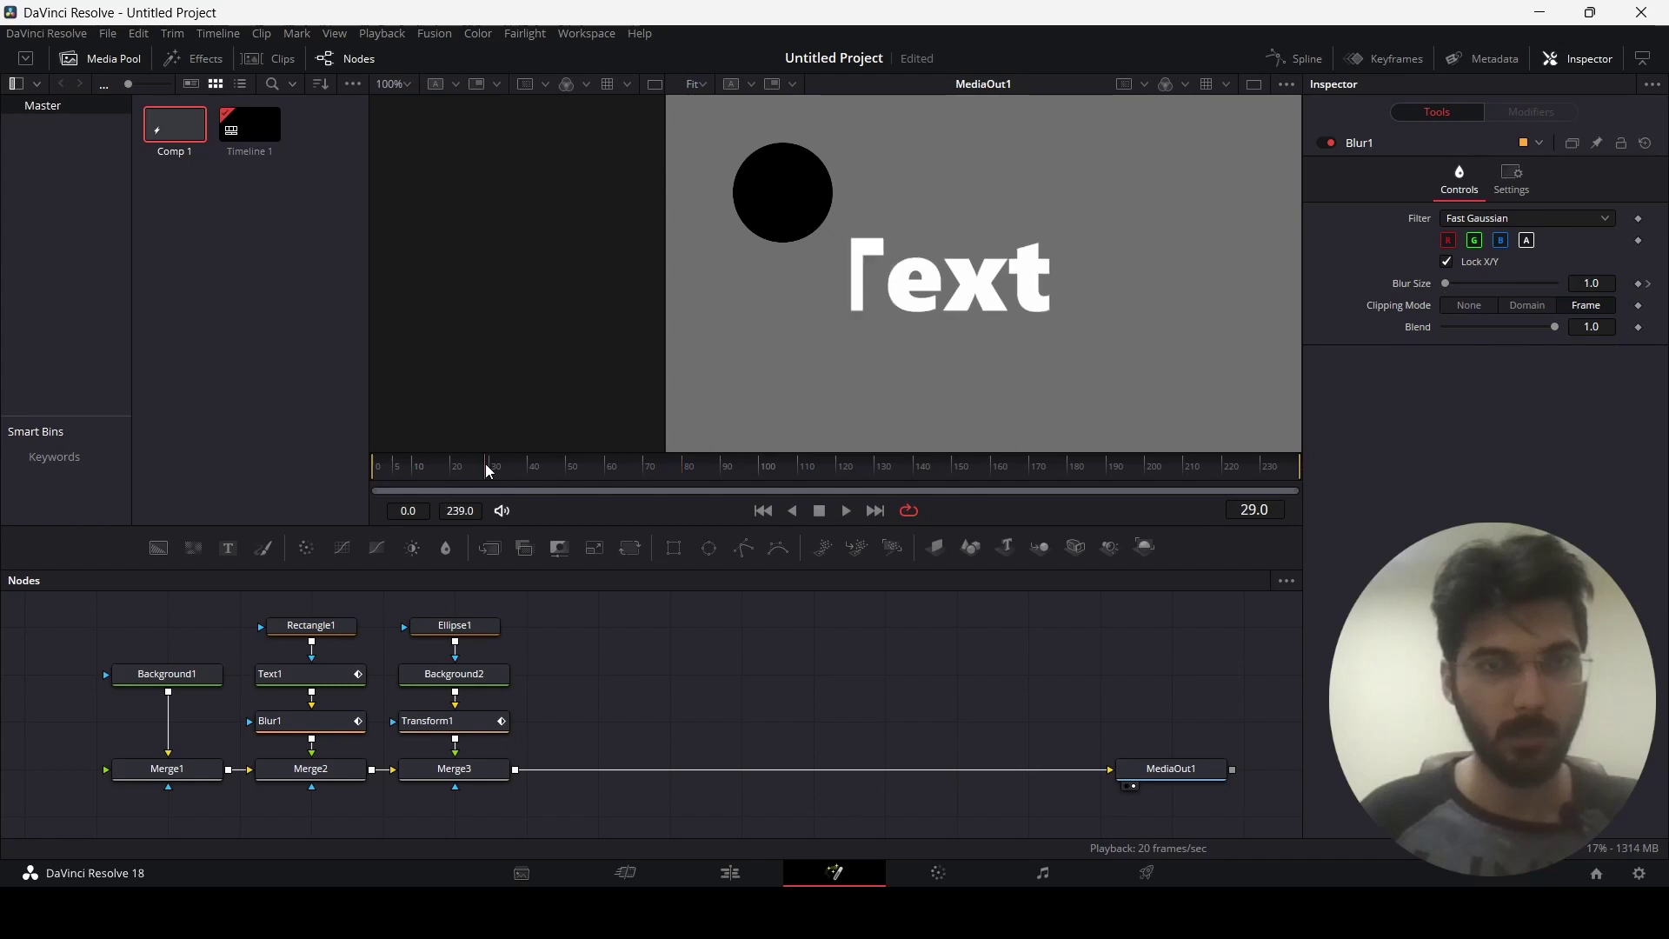
pyautogui.press('space')
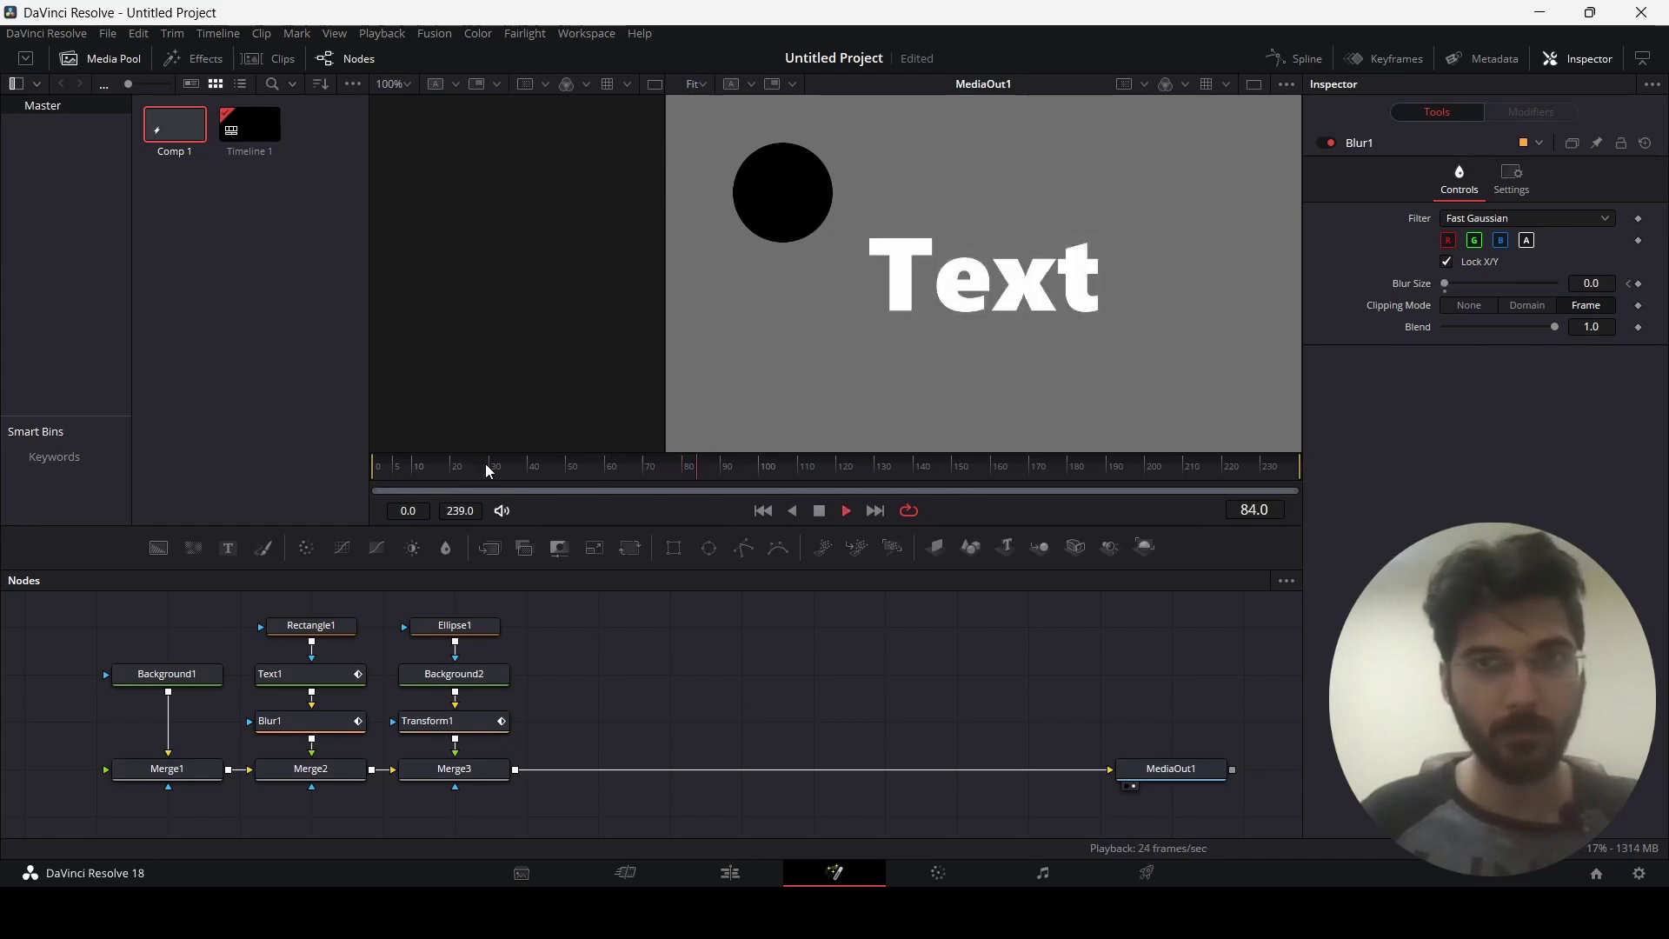
pyautogui.press('space')
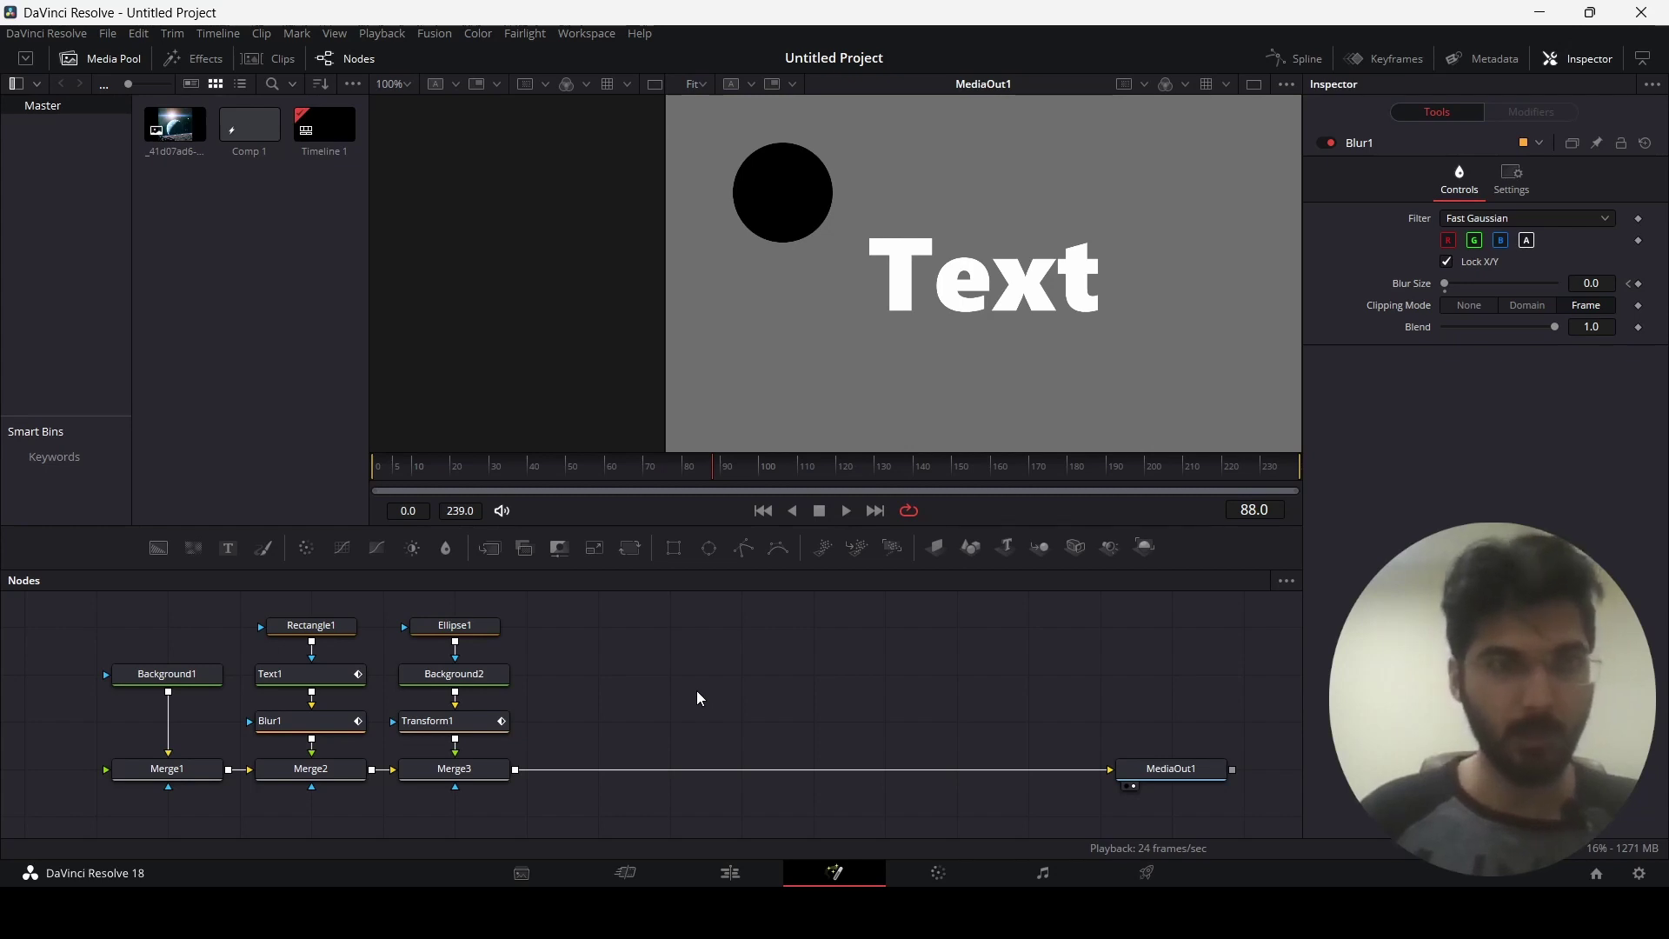
# - Add a Merge node after Merge3, connect the imported space image as its foreground, and leave room between the two nodes
pyautogui.click(176, 132)
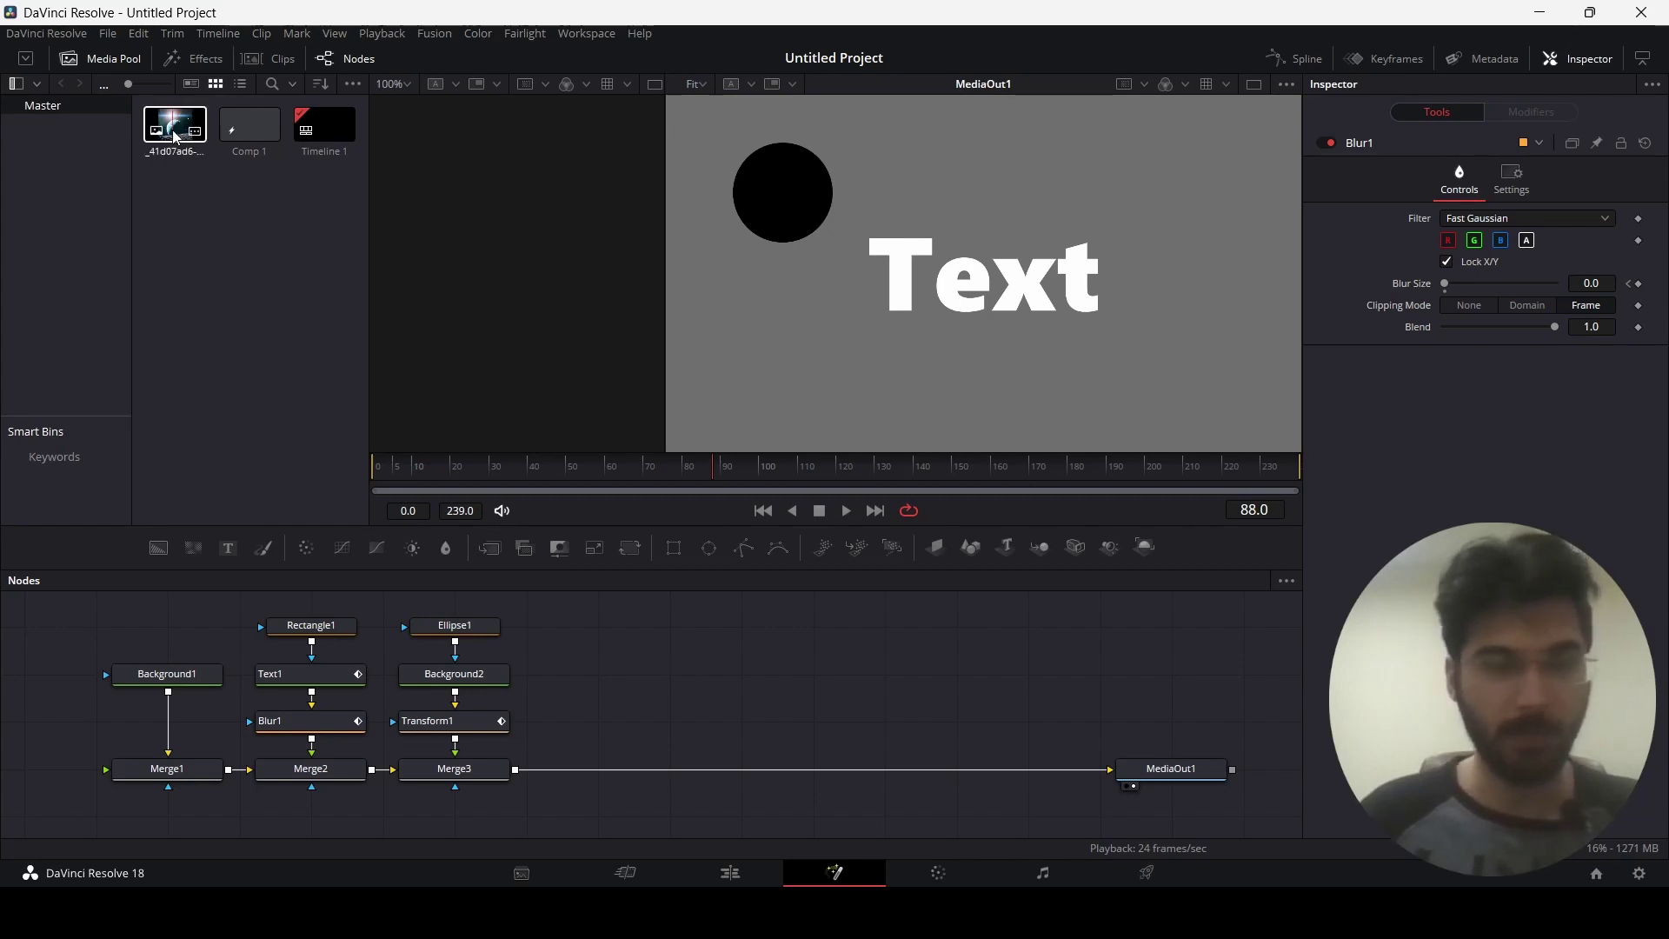
pyautogui.moveTo(175, 132); pyautogui.dragTo(573, 772)
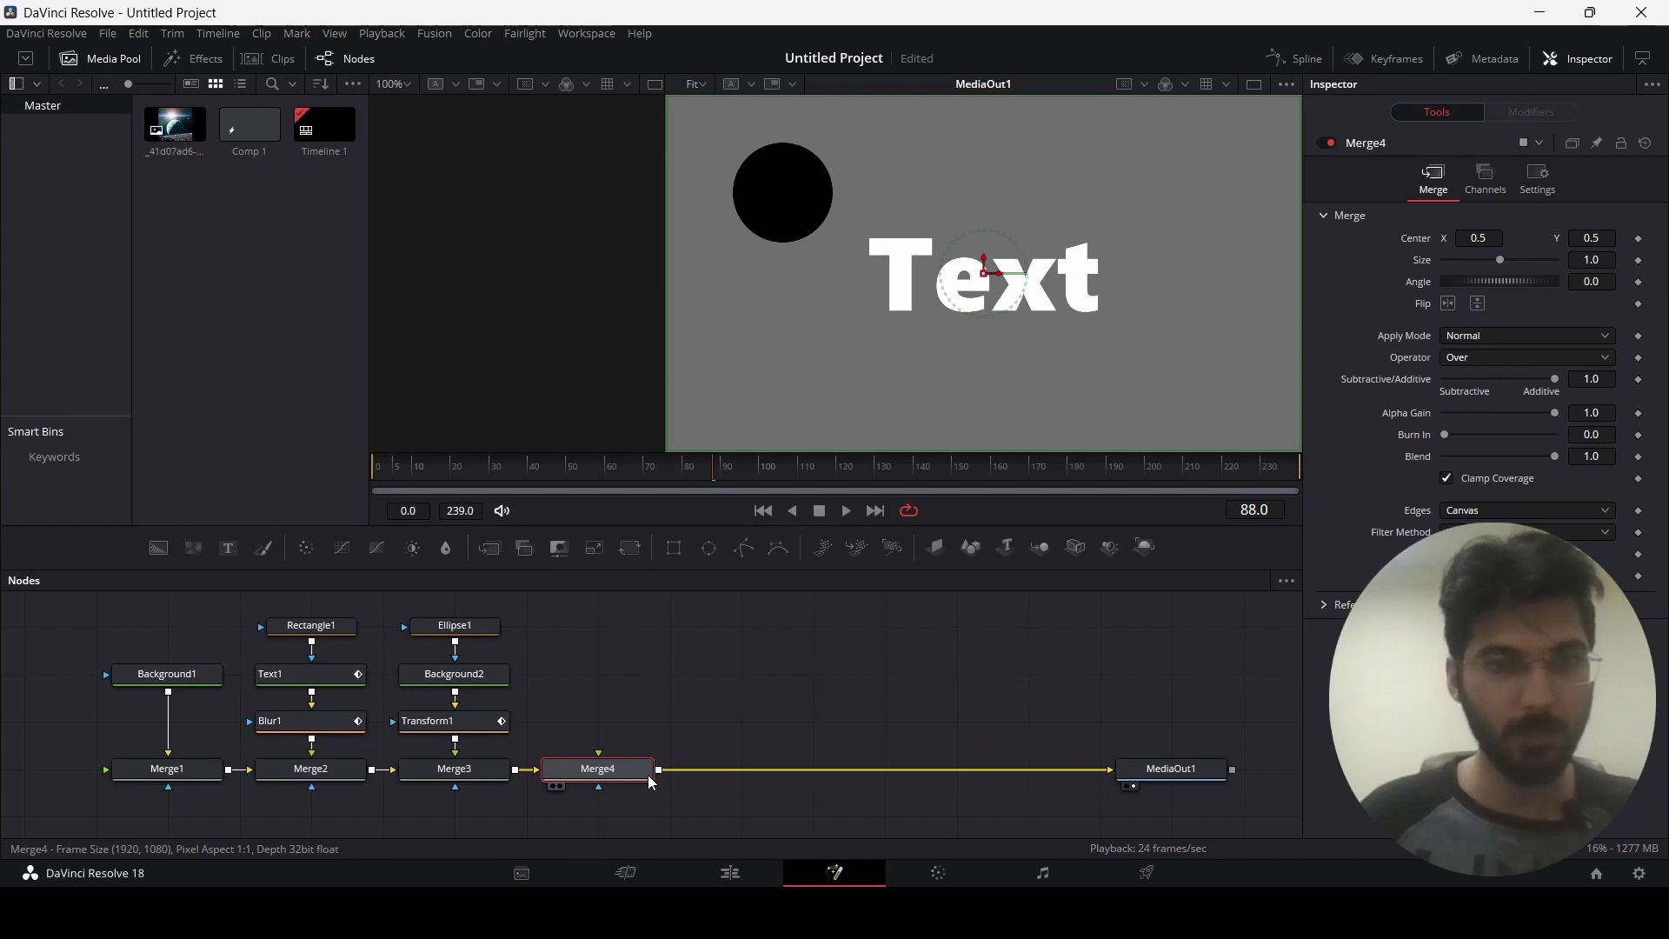
pyautogui.moveTo(175, 130); pyautogui.dragTo(600, 768)
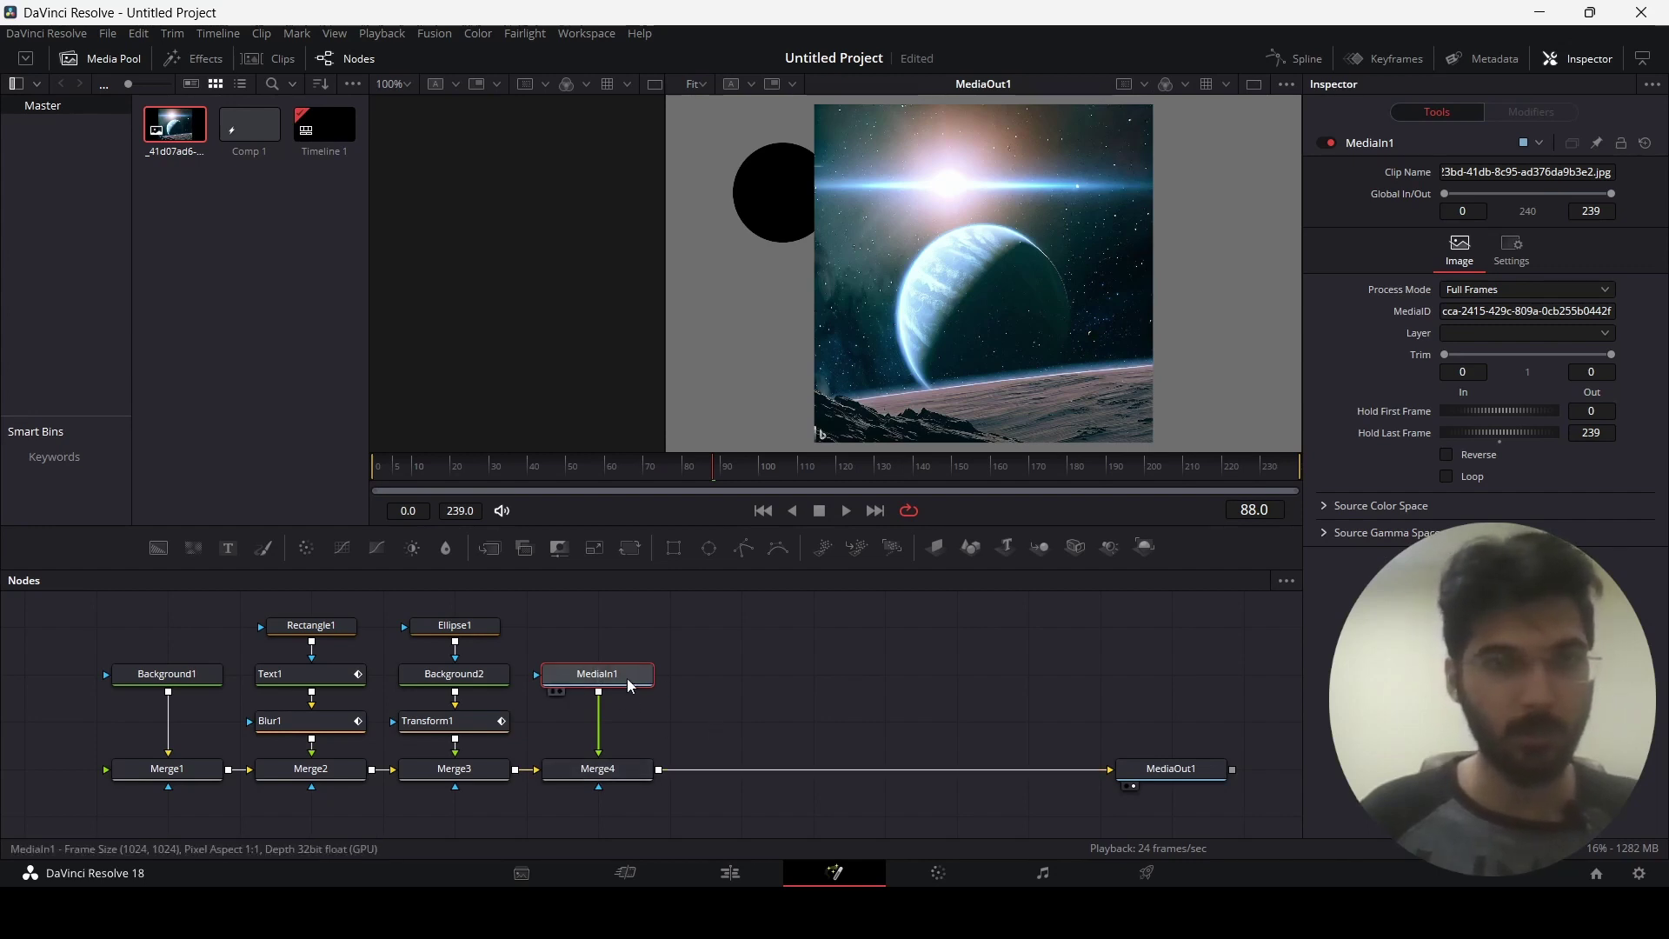
pyautogui.moveTo(630, 687); pyautogui.dragTo(607, 639)
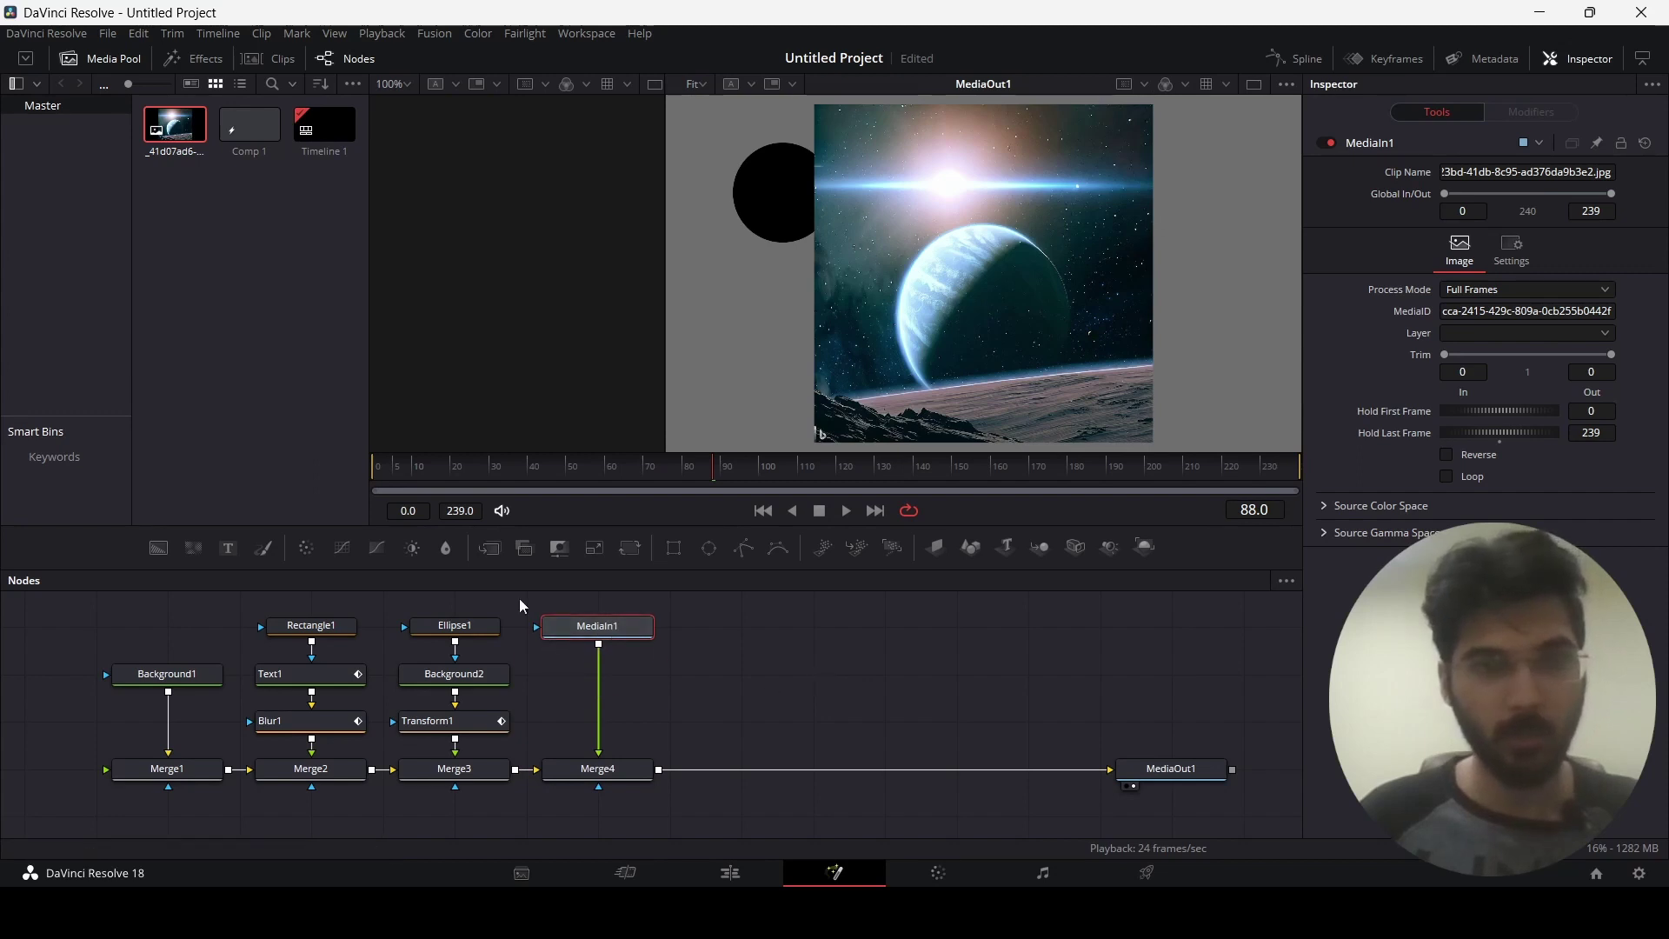
# - Insert a Transform node between MediaIn1 and Merge4, shrink the image to size 0.34 and place it below and to the right of the text
pyautogui.moveTo(637, 557); pyautogui.dragTo(600, 676)
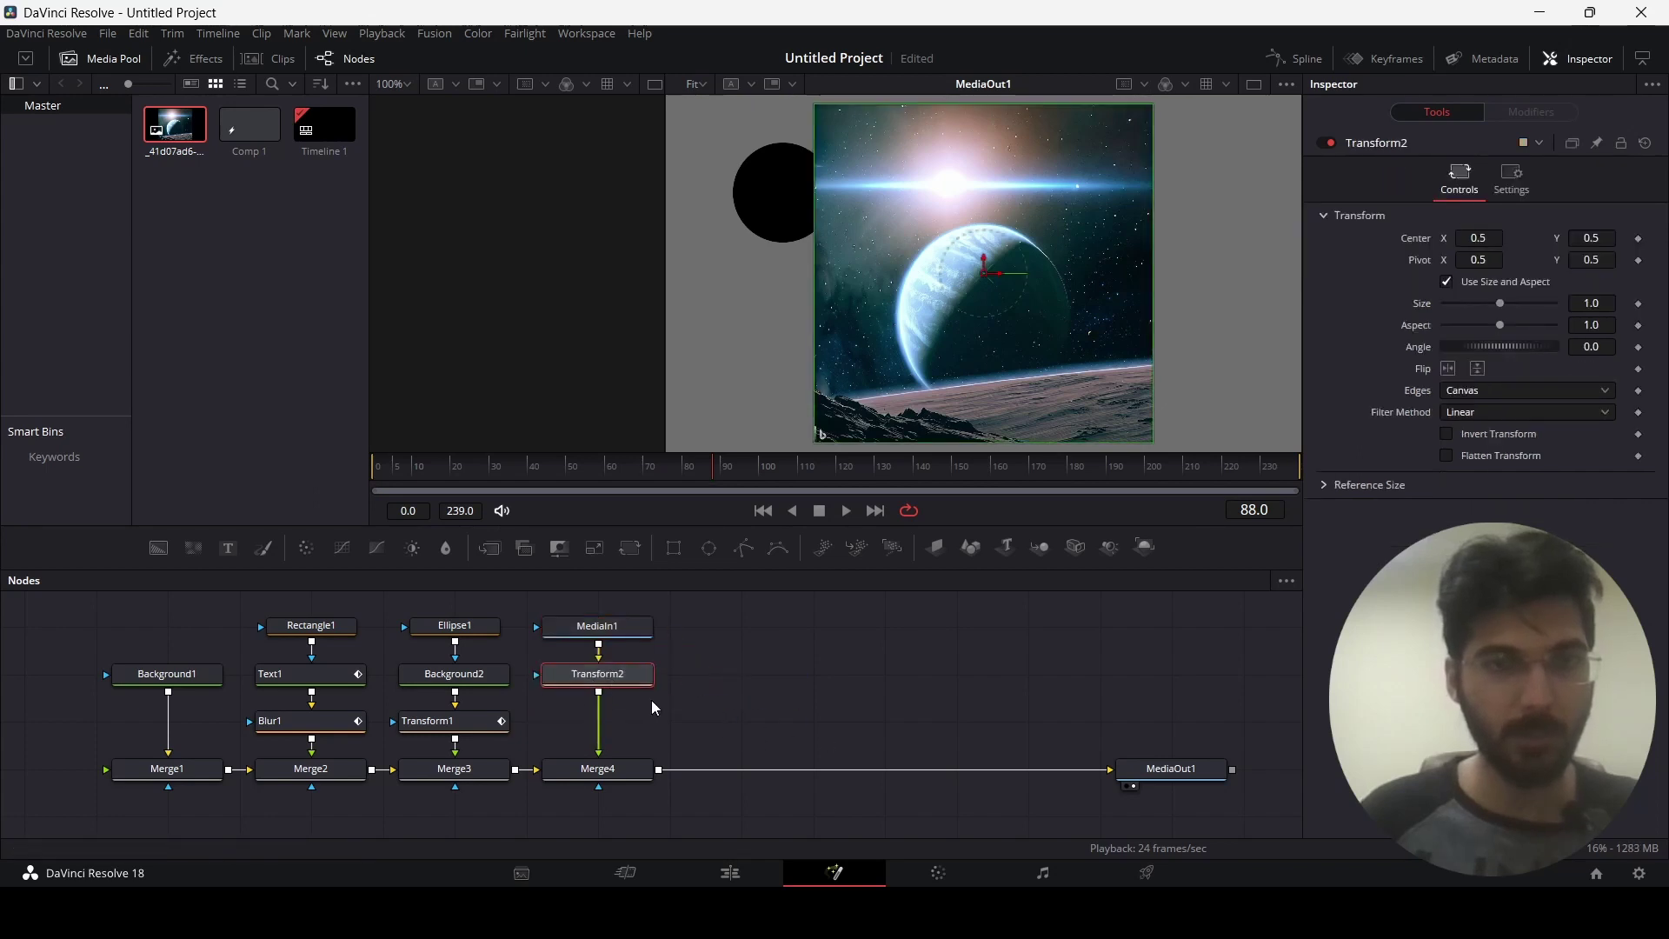
pyautogui.moveTo(1500, 304); pyautogui.dragTo(1476, 304)
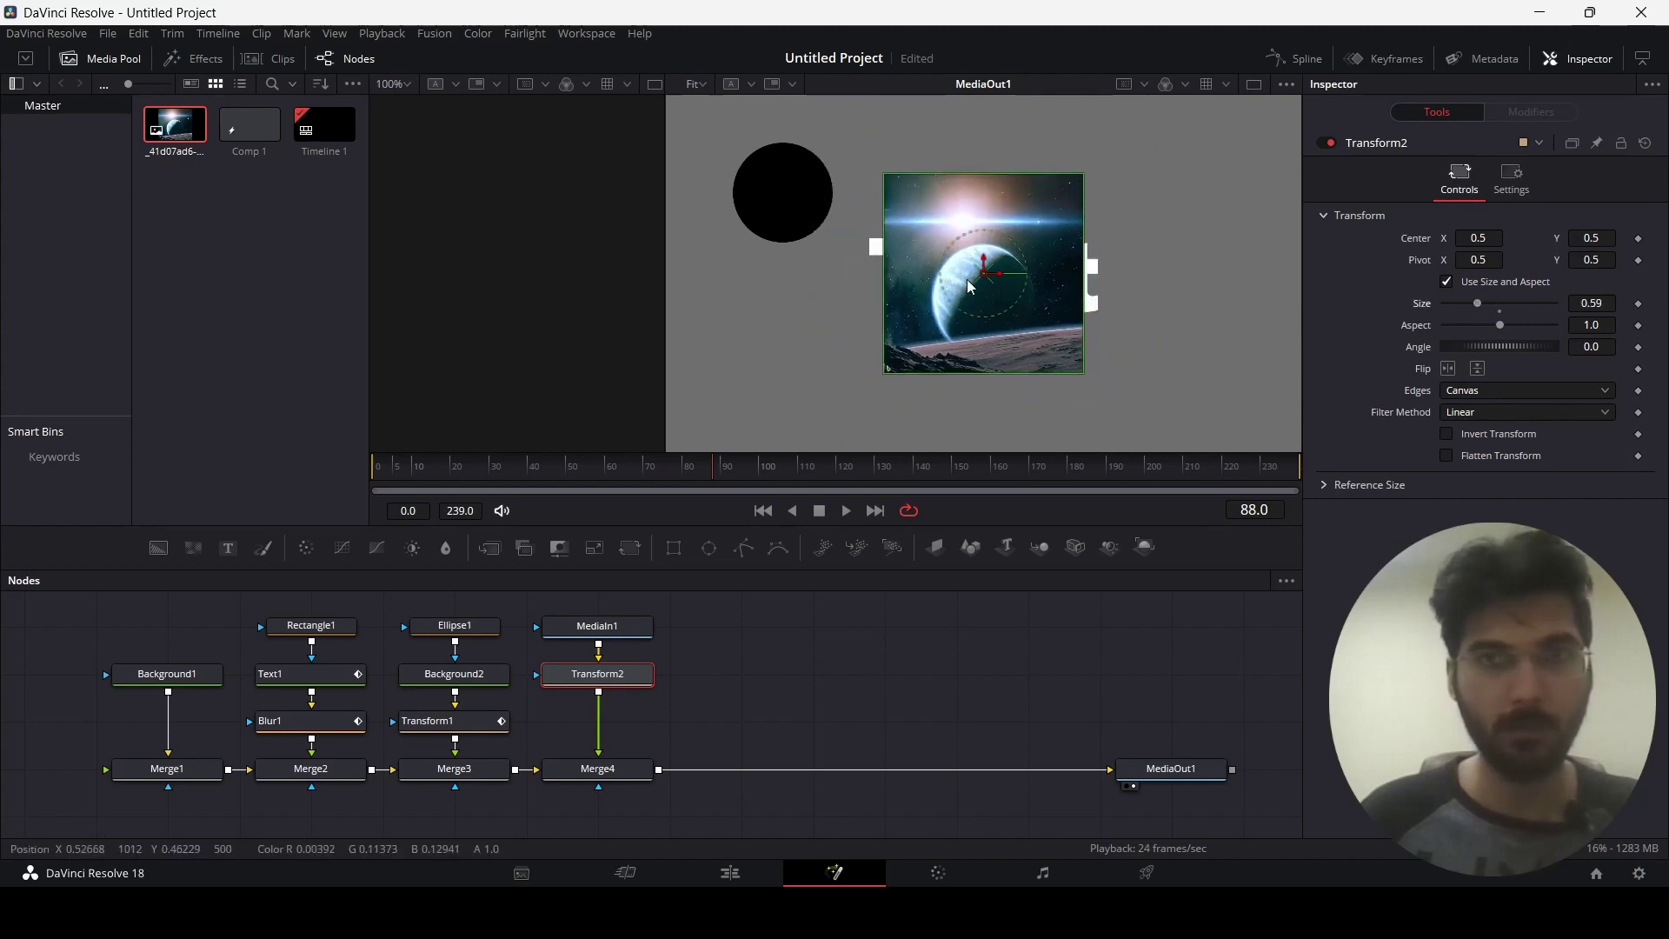
pyautogui.moveTo(983, 272); pyautogui.dragTo(1147, 324)
pyautogui.moveTo(1478, 308); pyautogui.dragTo(1464, 304)
pyautogui.moveTo(1149, 328); pyautogui.dragTo(1191, 355)
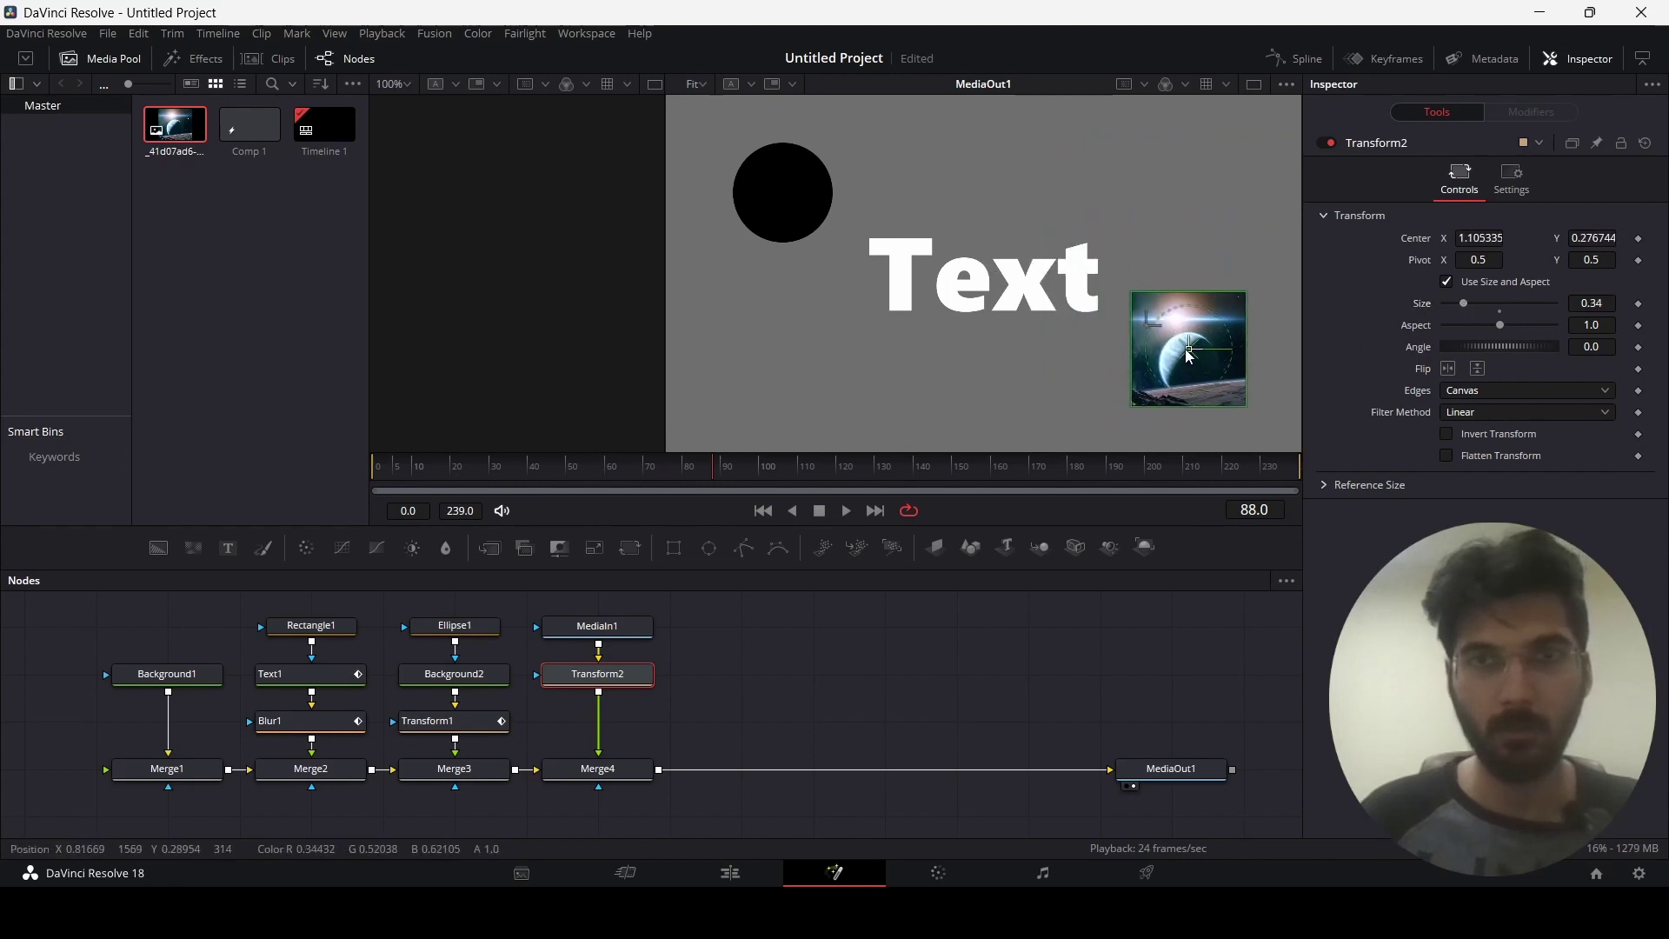
pyautogui.click(801, 703)
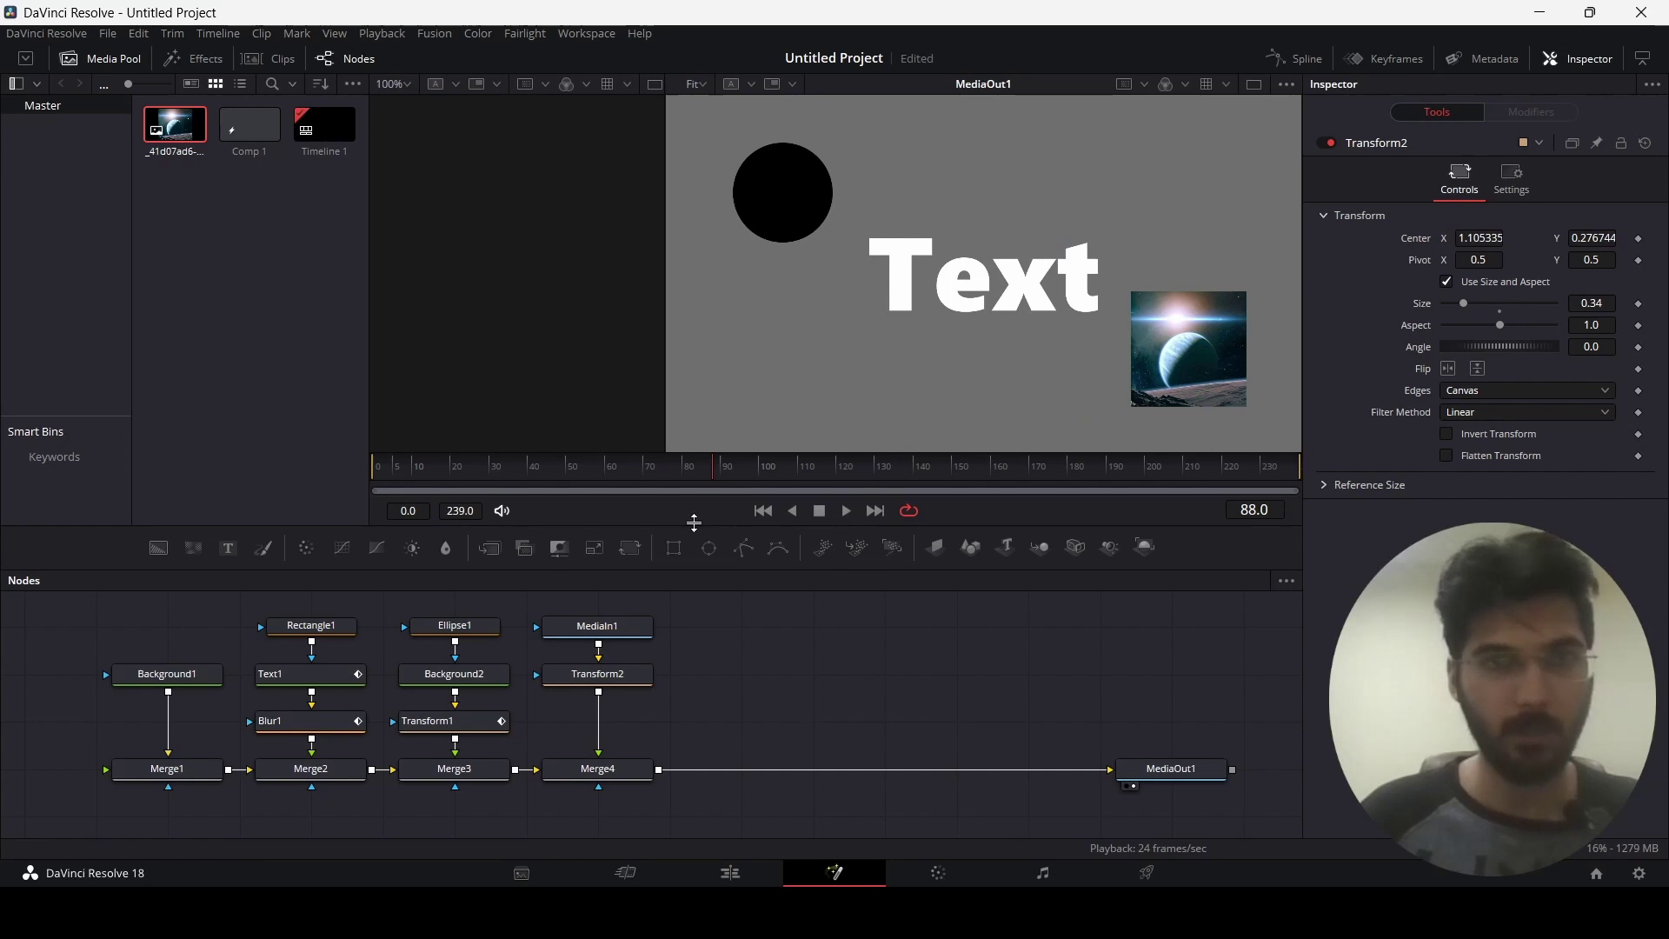
# - Keyframe Merge4's Blend at 1.0 on frame 100 and at 0.0 on frame 80 to fade the image in
pyautogui.moveTo(741, 474); pyautogui.dragTo(761, 484)
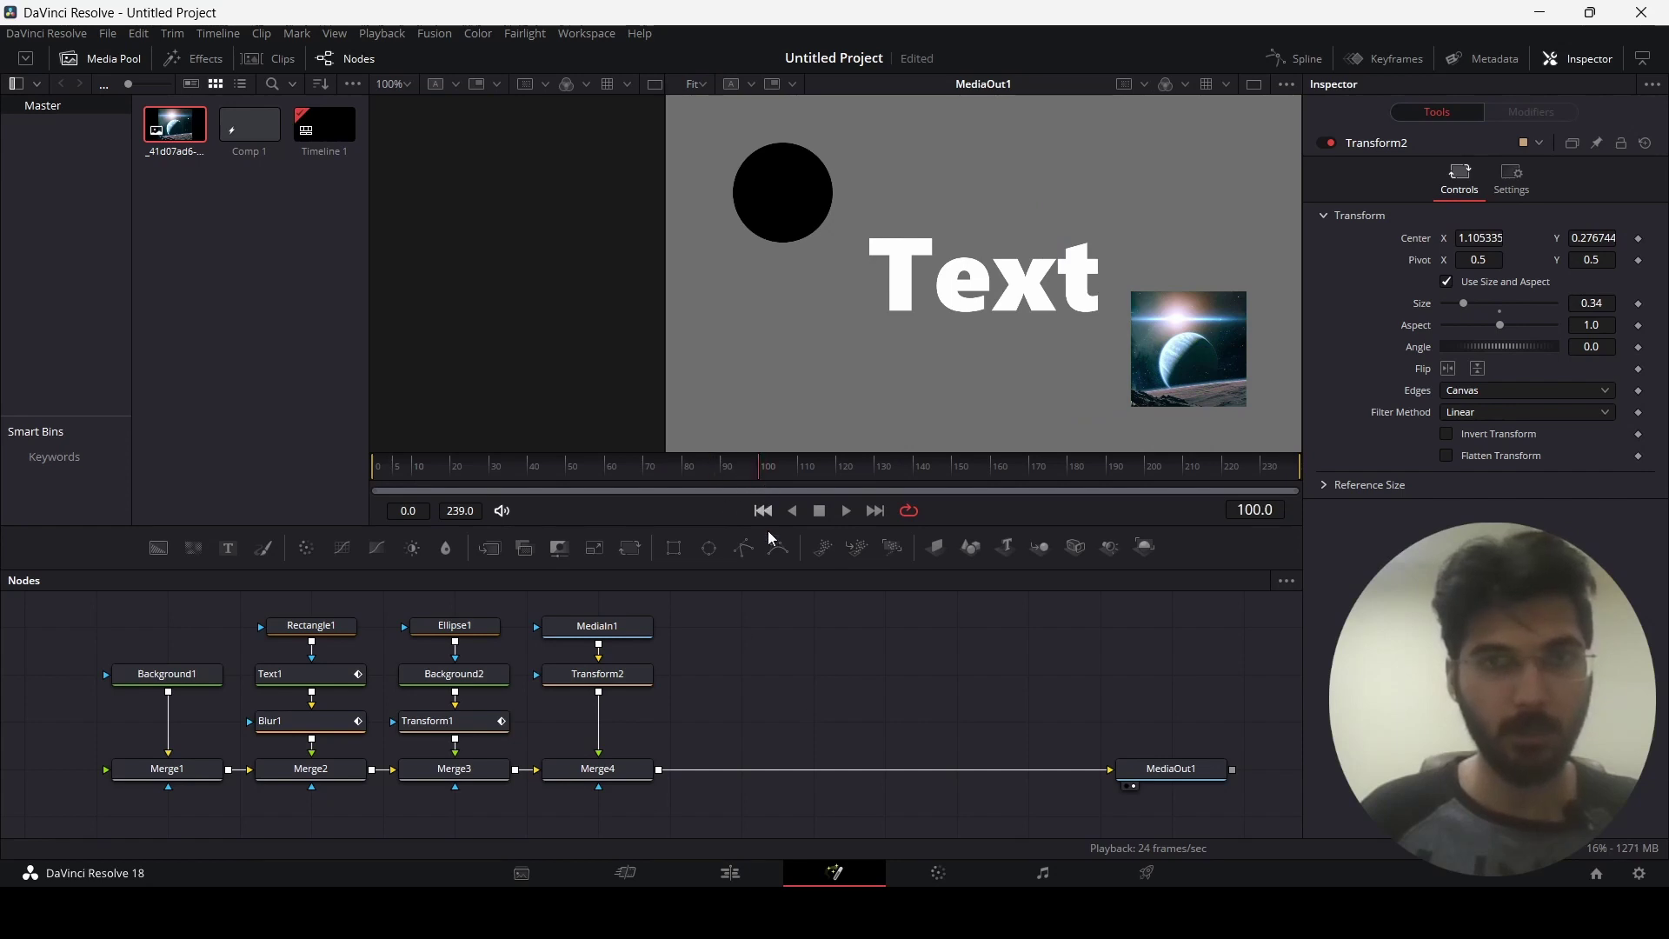
pyautogui.click(624, 681)
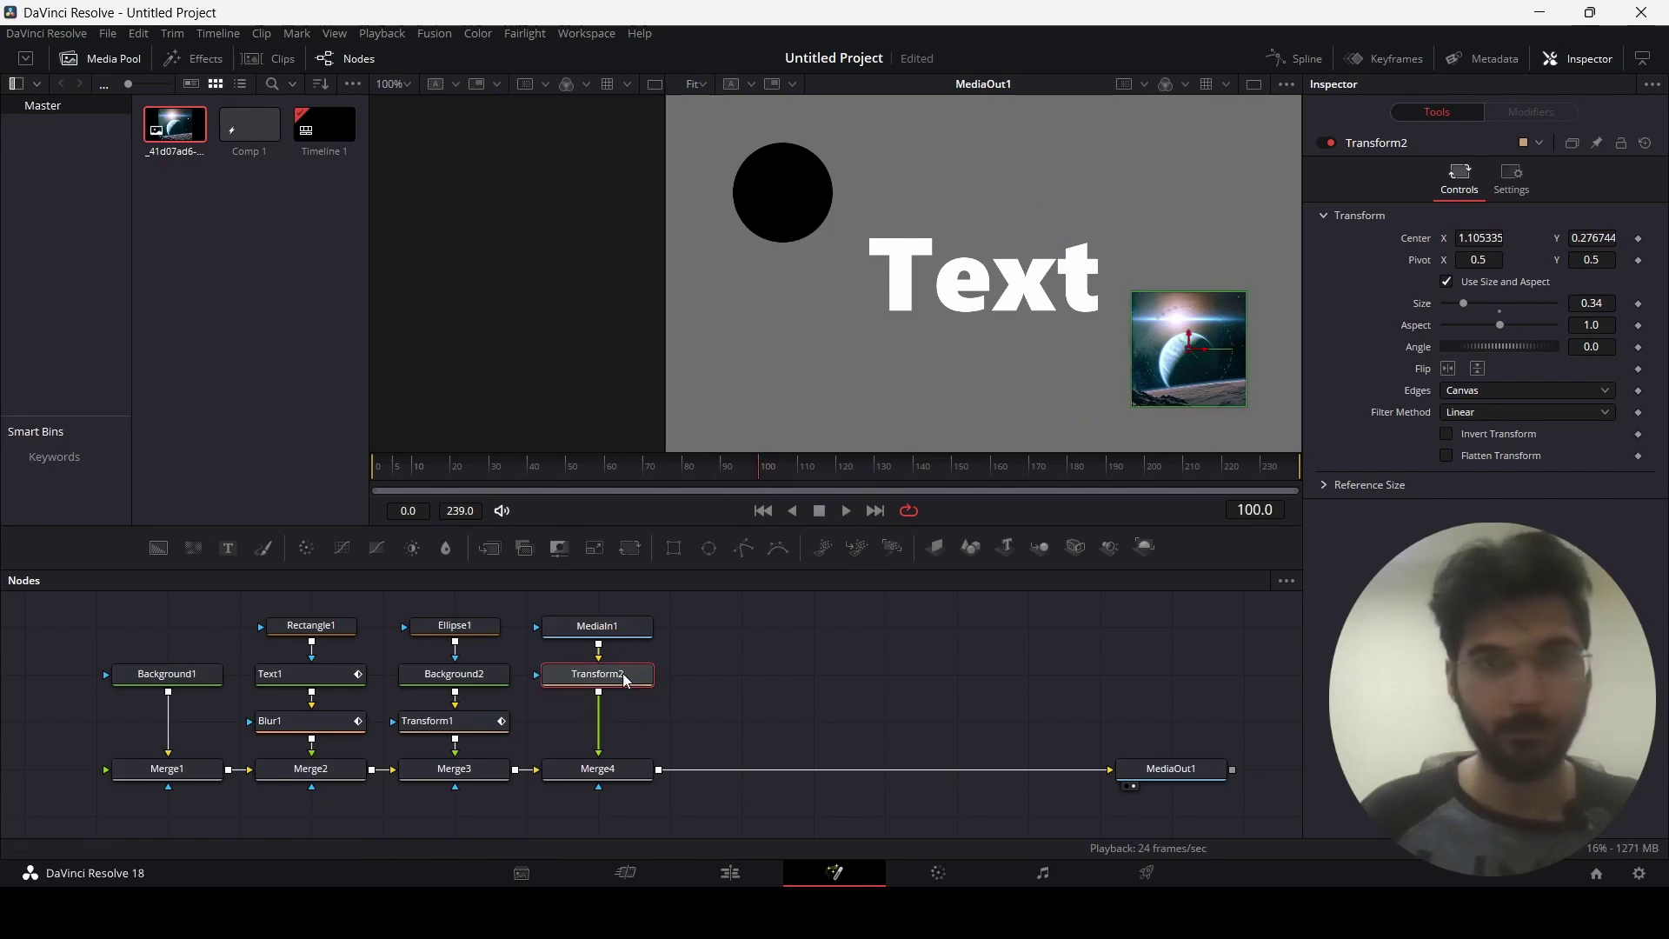
pyautogui.click(618, 772)
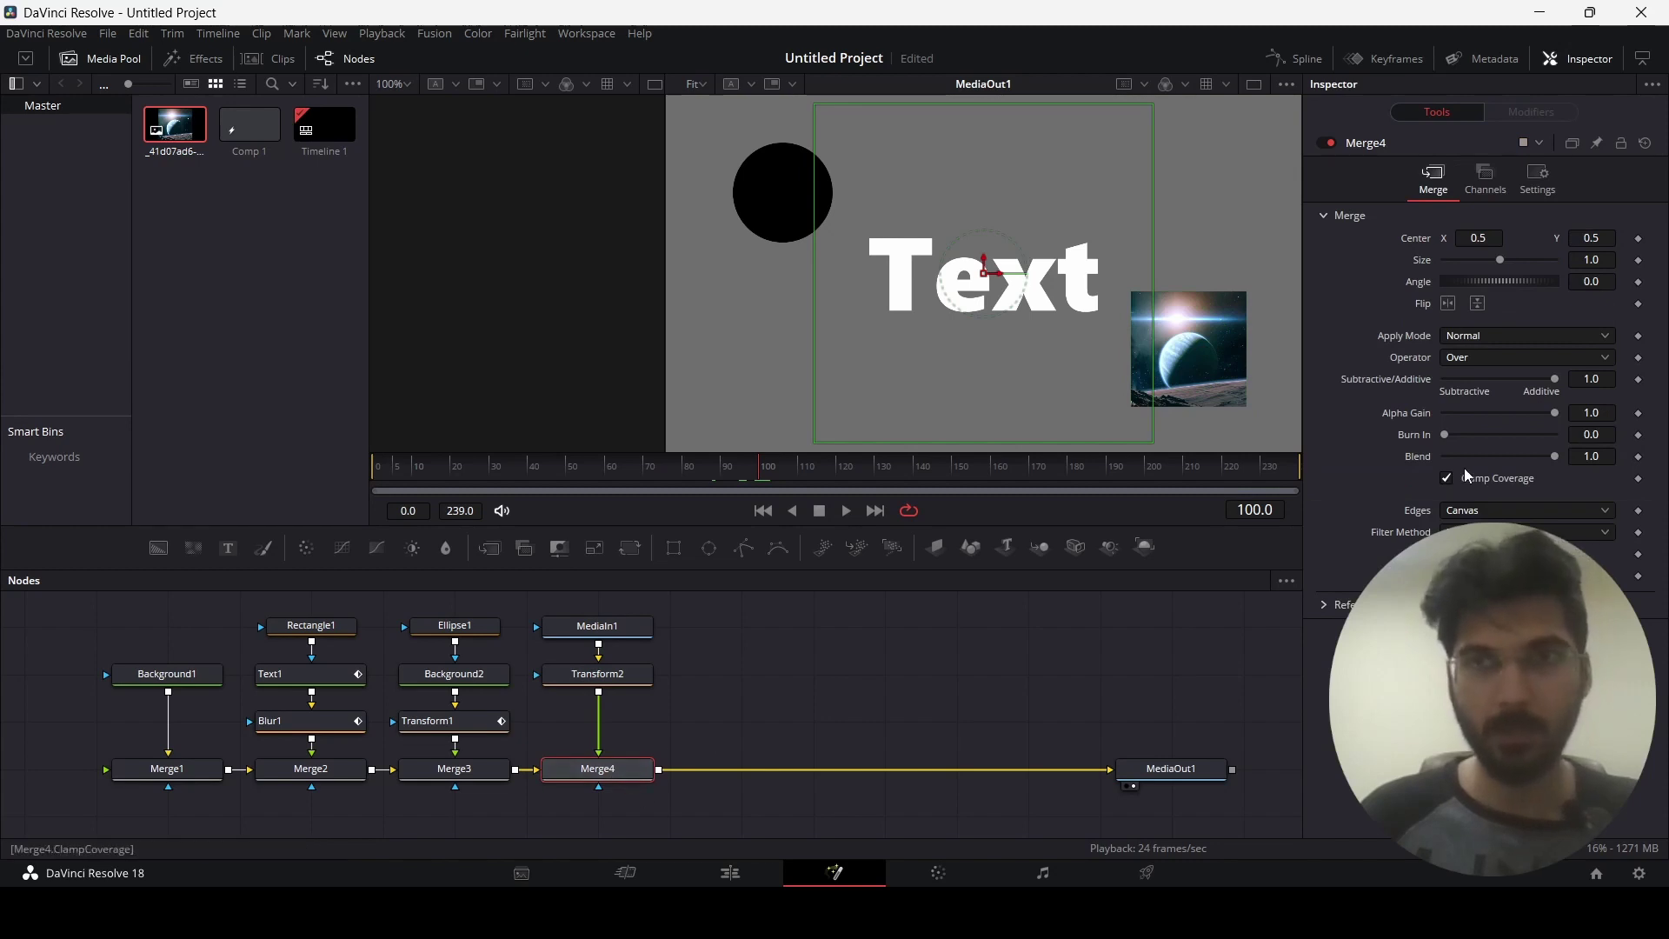
pyautogui.click(1638, 456)
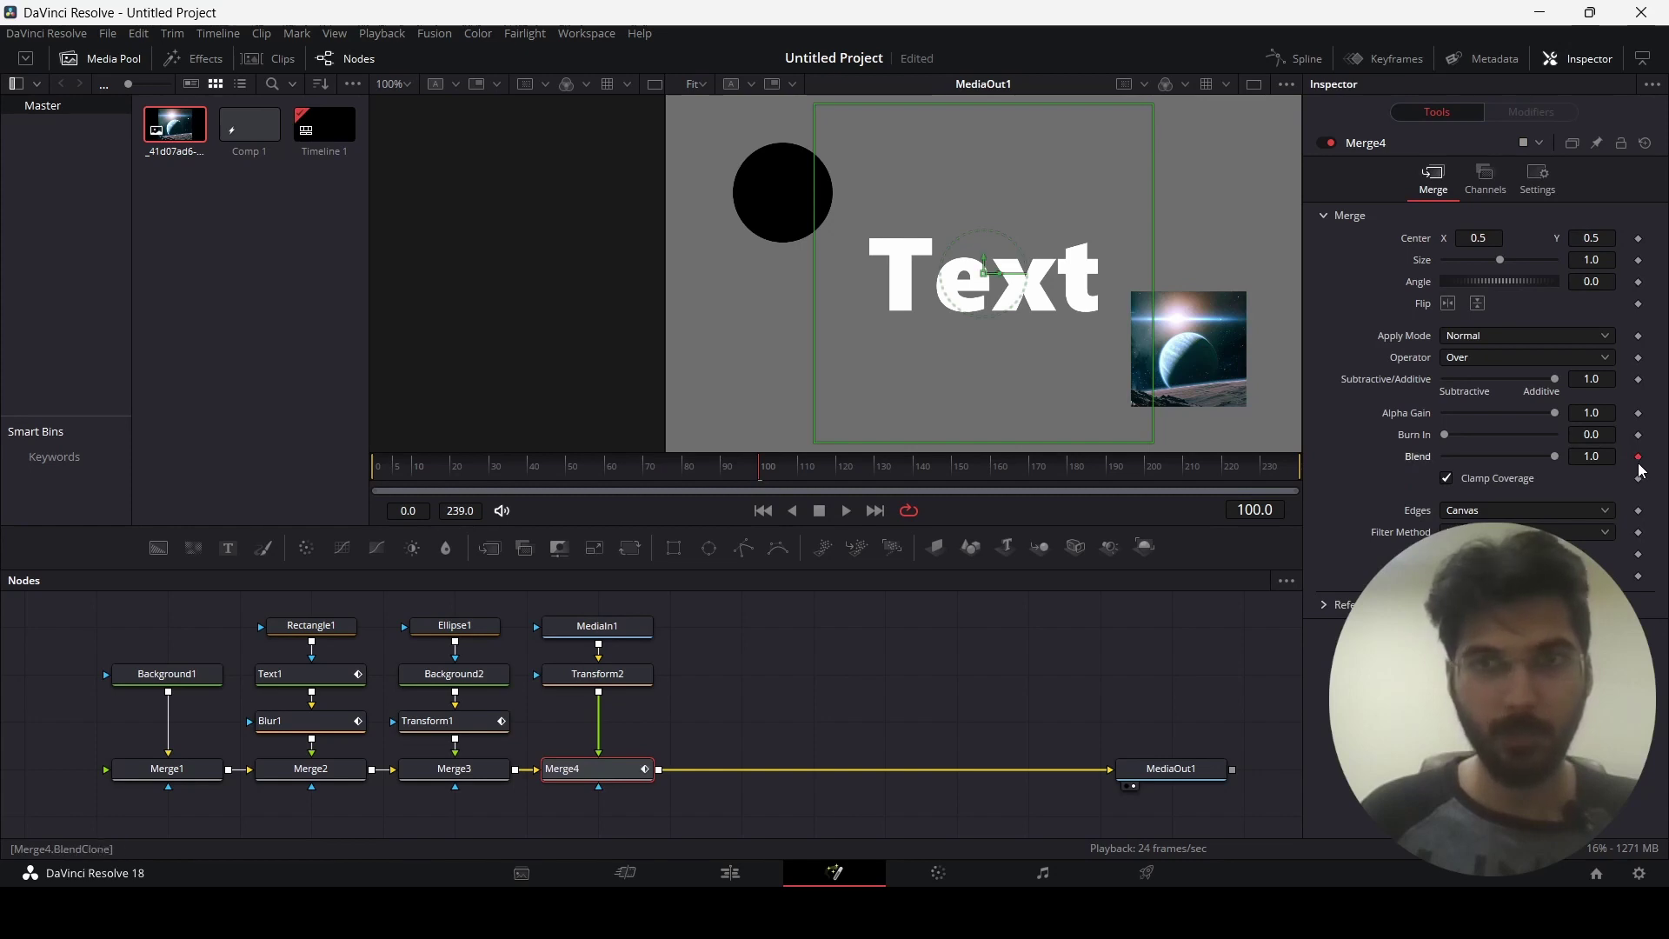
pyautogui.click(687, 477)
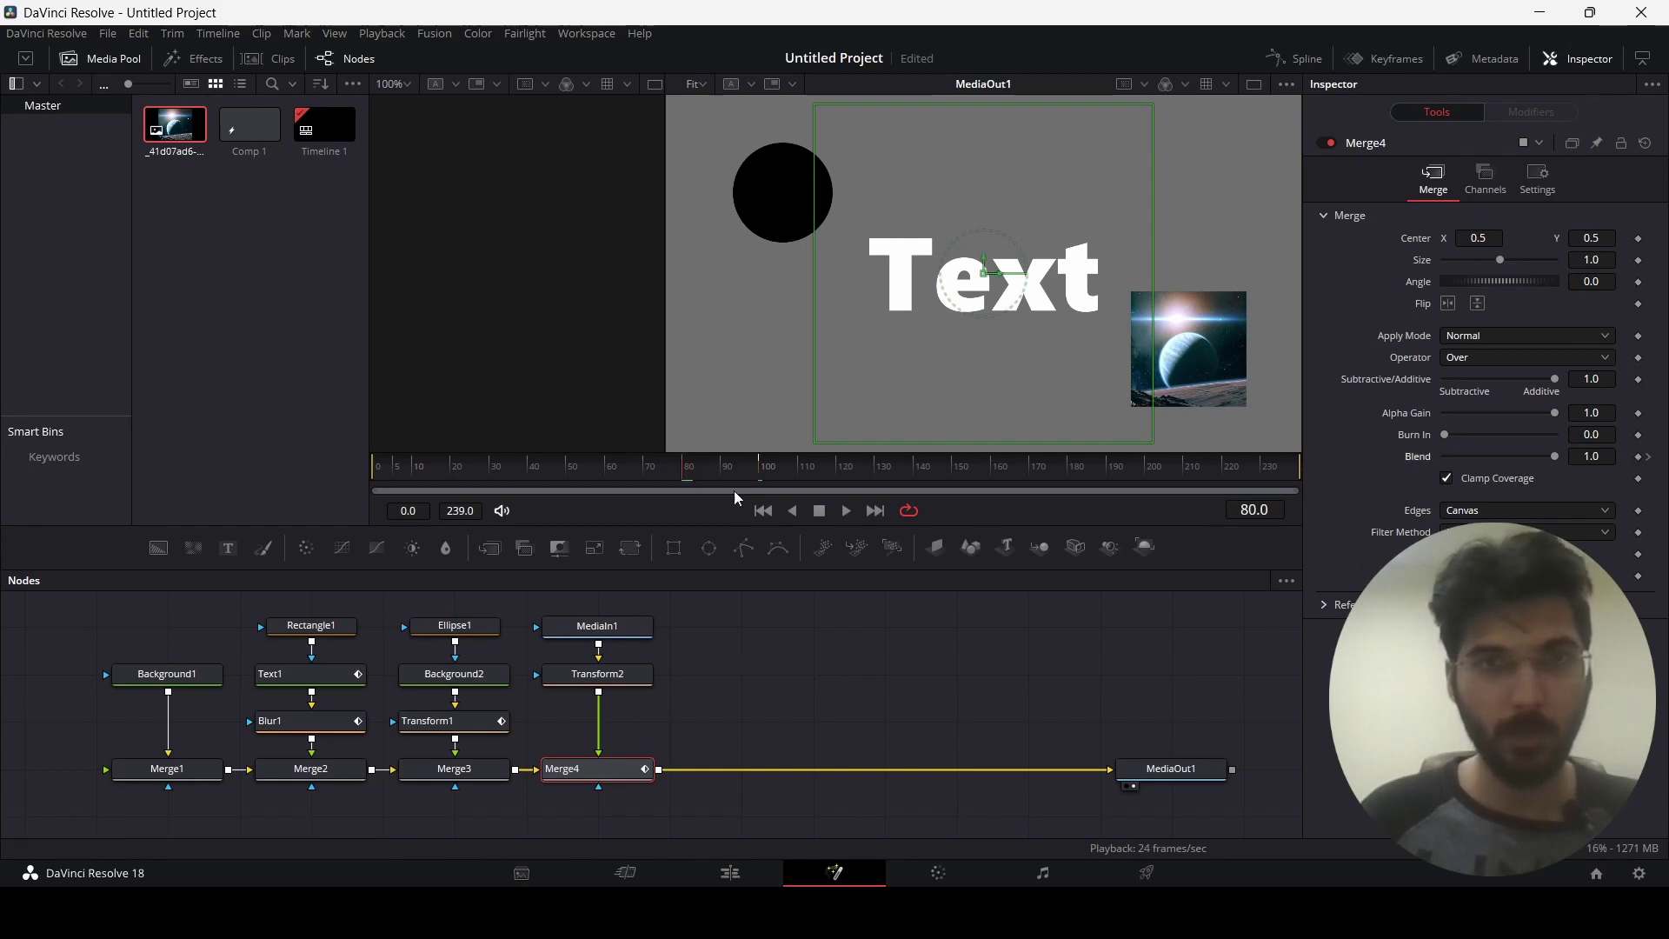
pyautogui.moveTo(1552, 457); pyautogui.dragTo(1439, 461)
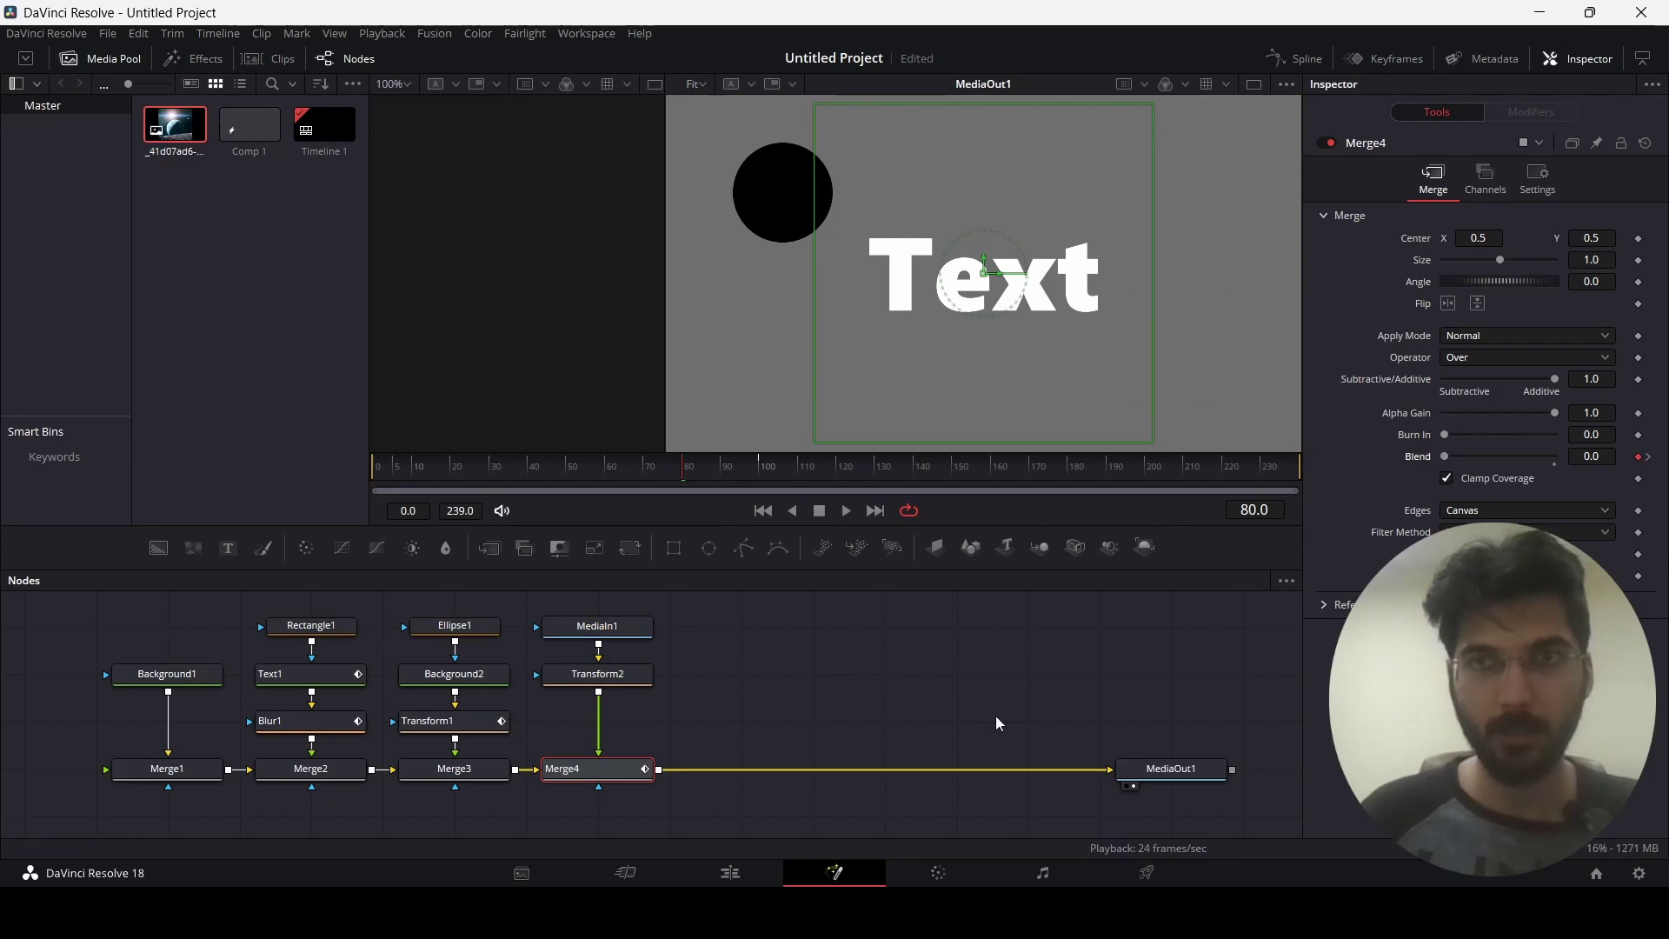
# - Deselect the nodes and play back the image fade-in from frame 80
pyautogui.click(790, 671)
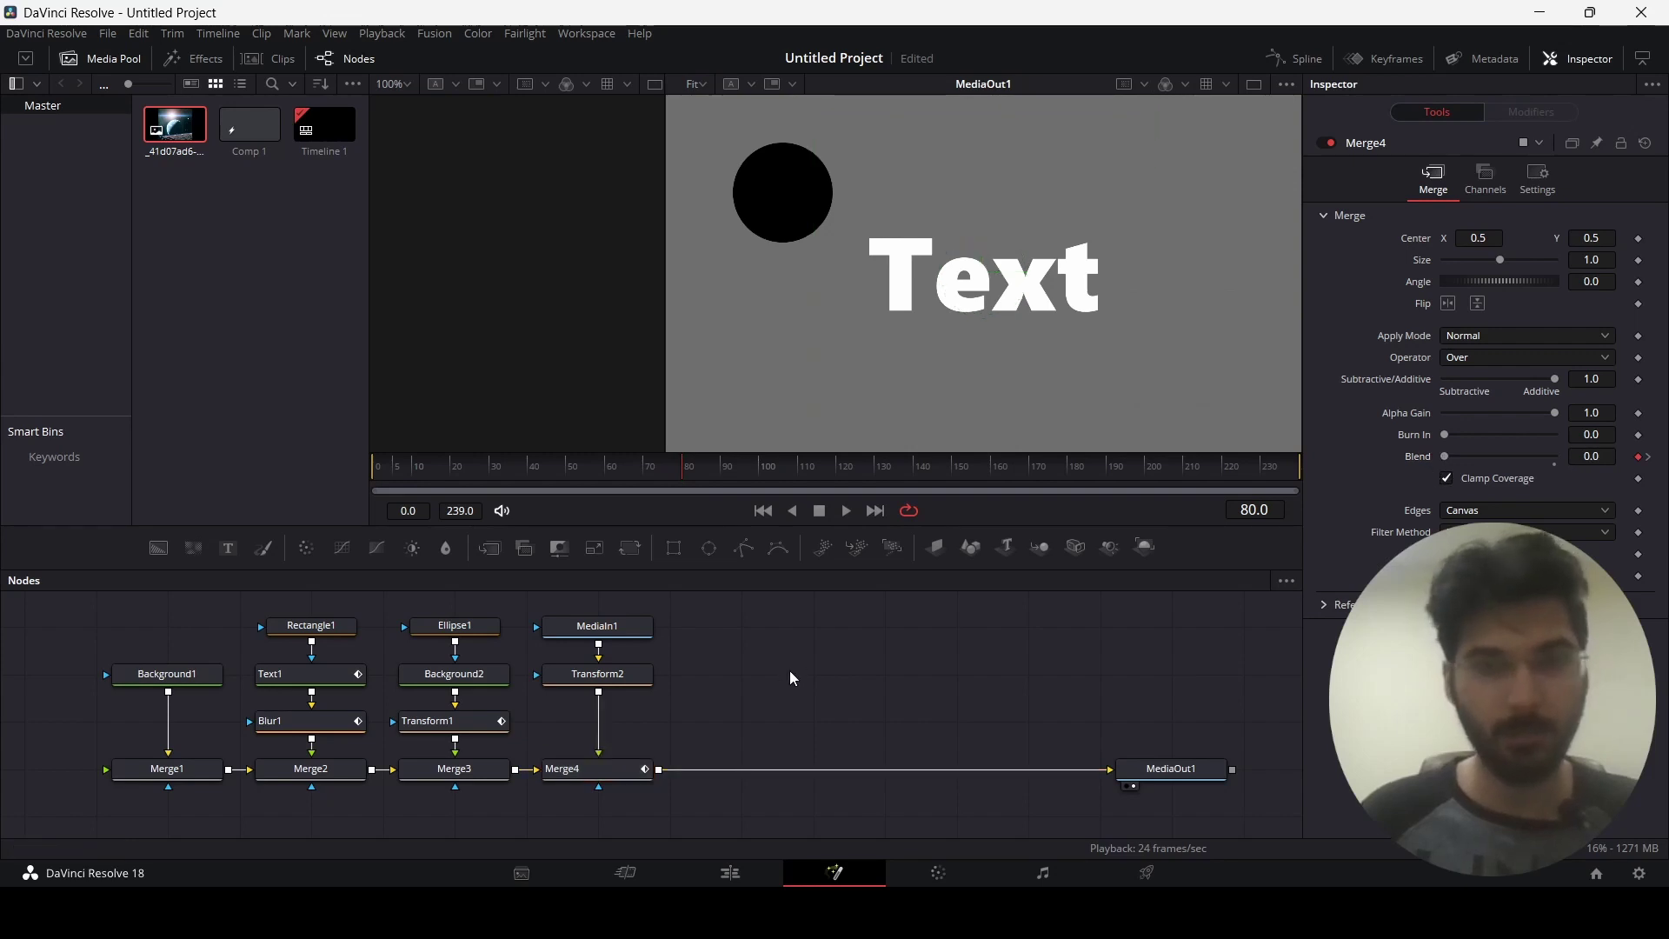
pyautogui.press('space')
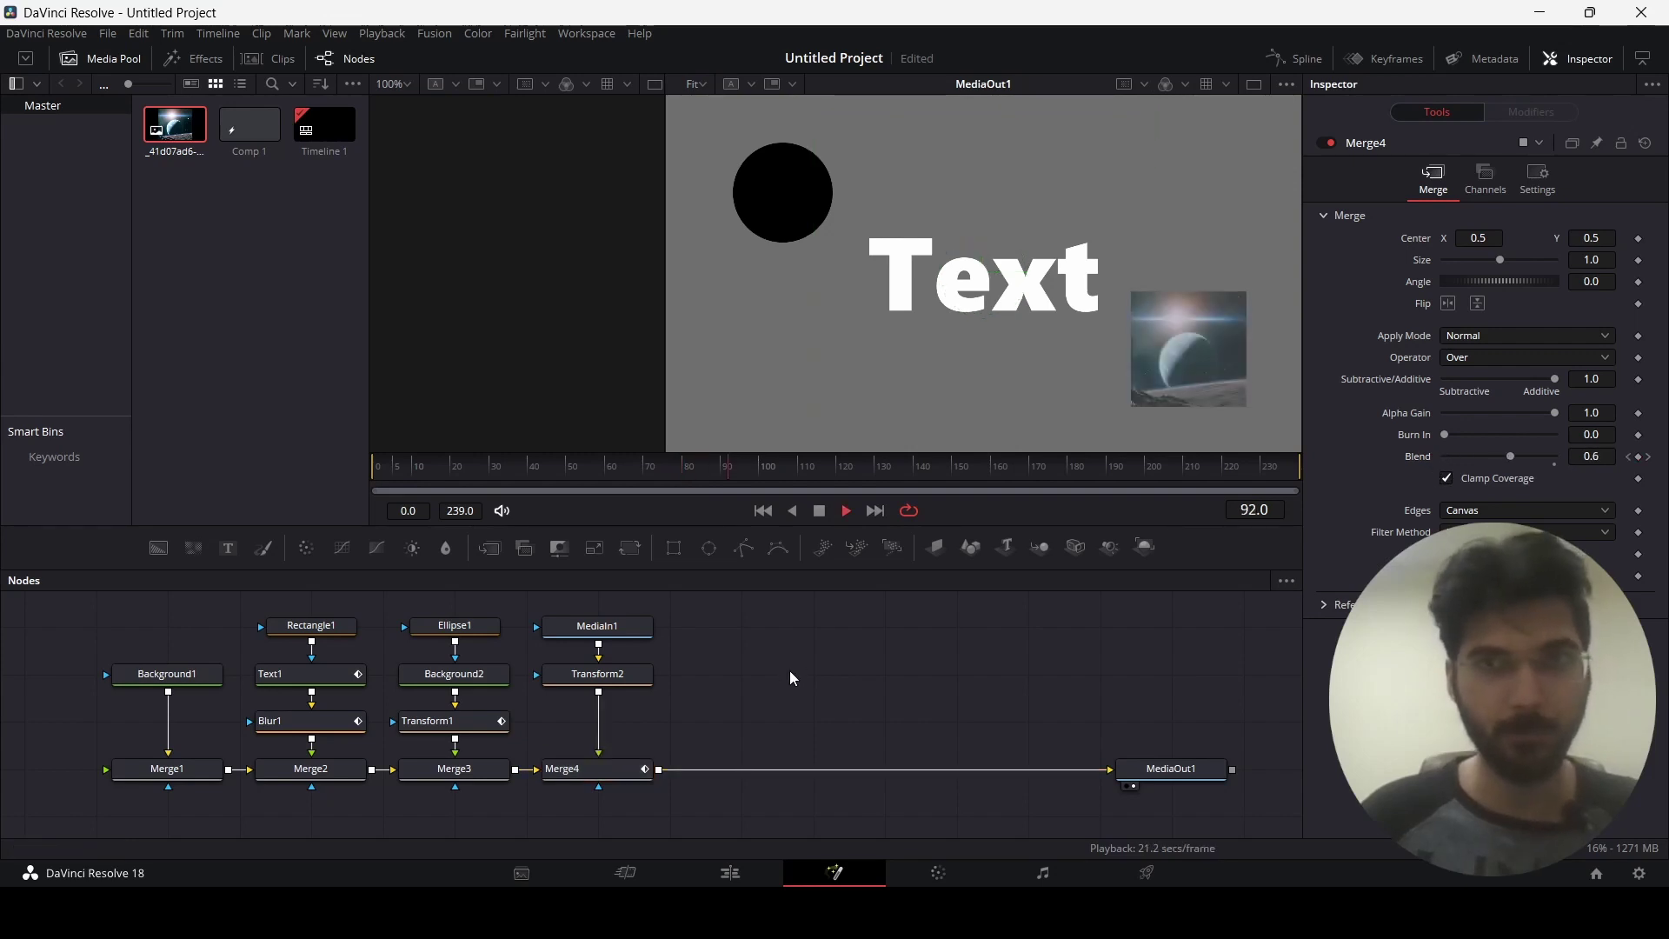
pyautogui.press('space')
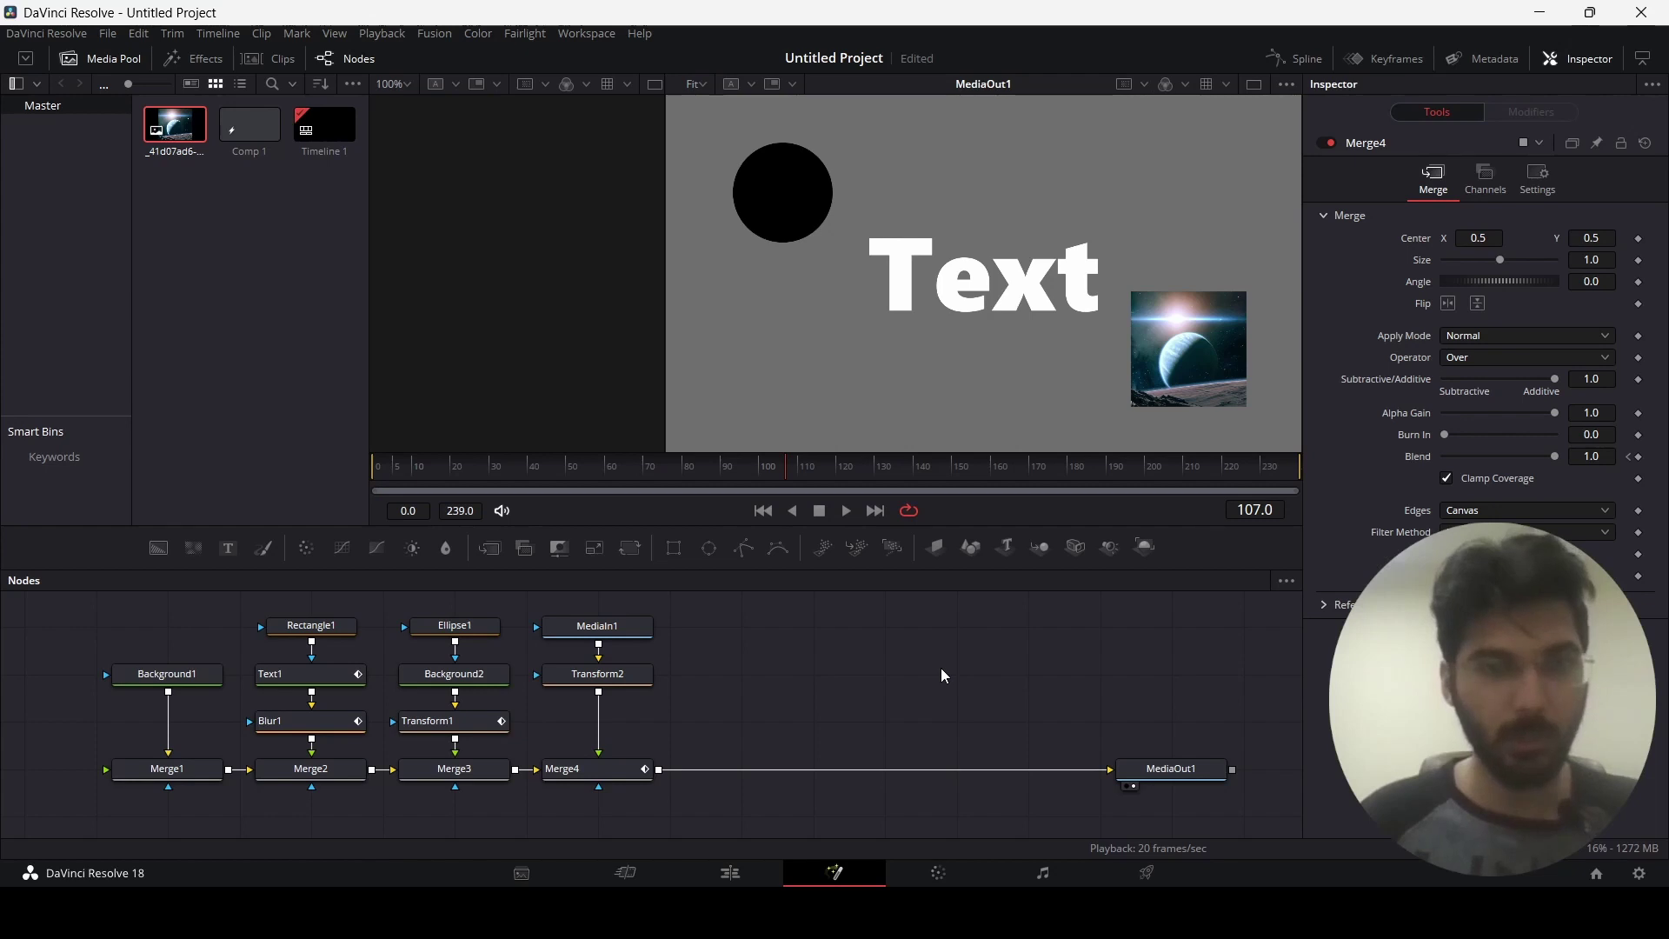
# - Switch to the Edit page and play the finished composition in the timeline
pyautogui.click(731, 873)
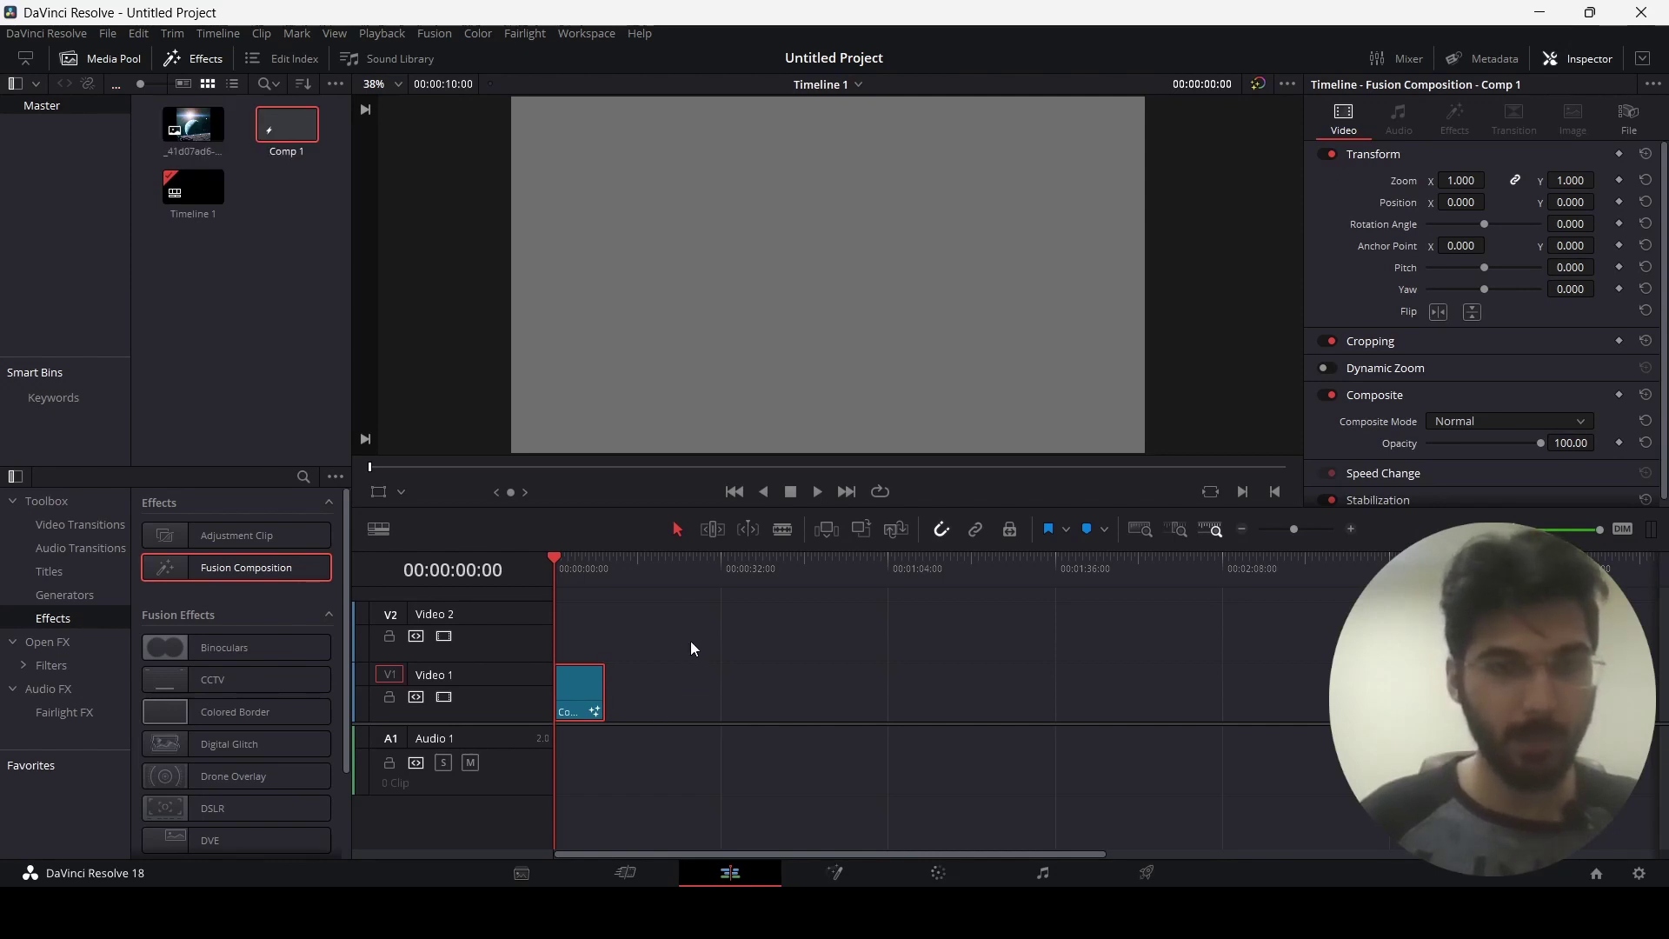
pyautogui.press('space')
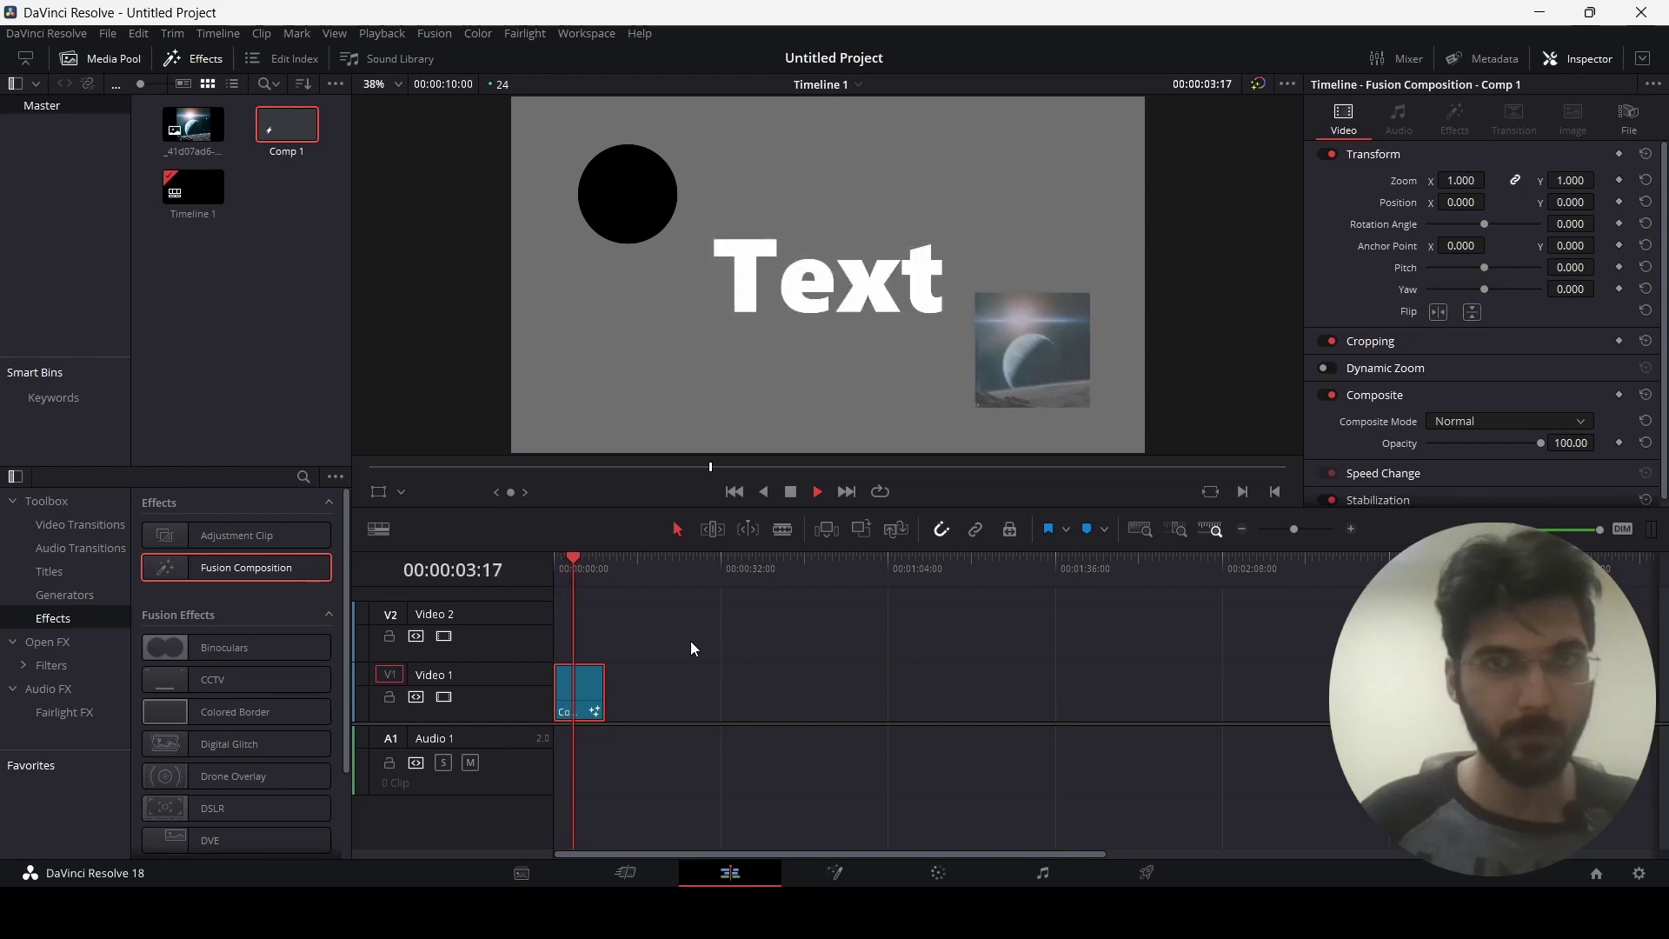
pyautogui.press('space')
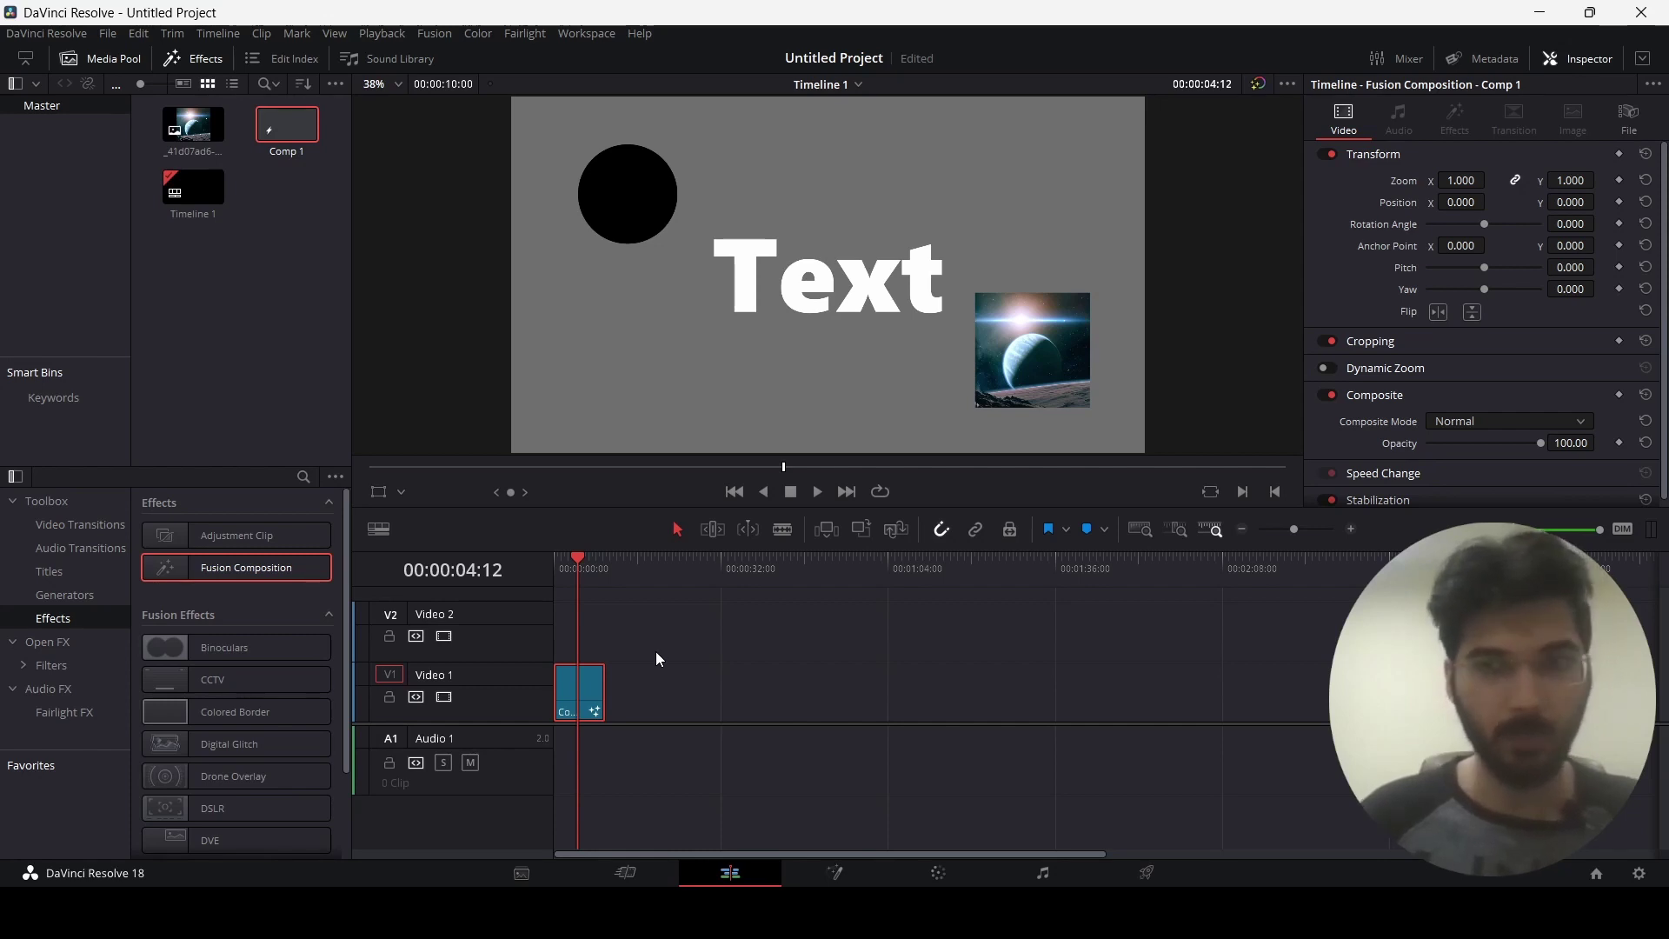
# - On the Fusion page, select all nodes including MediaOut1 and save their settings as comp 1.setting
pyautogui.click(833, 871)
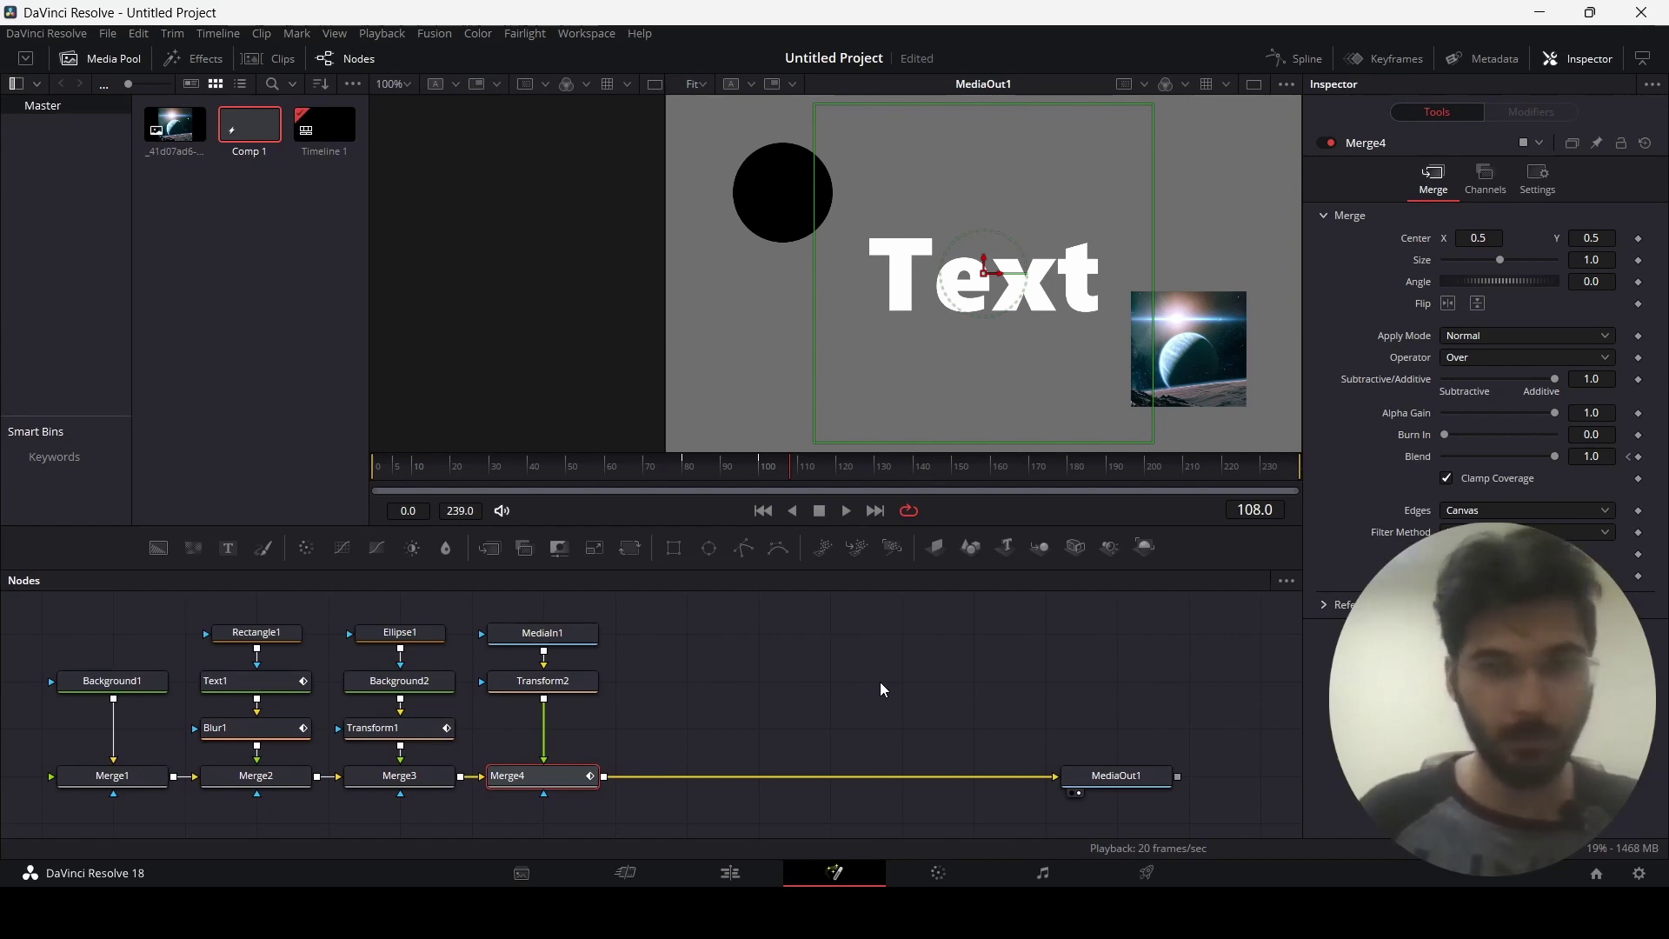
pyautogui.moveTo(1237, 797); pyautogui.dragTo(110, 613)
pyautogui.click(1117, 777)
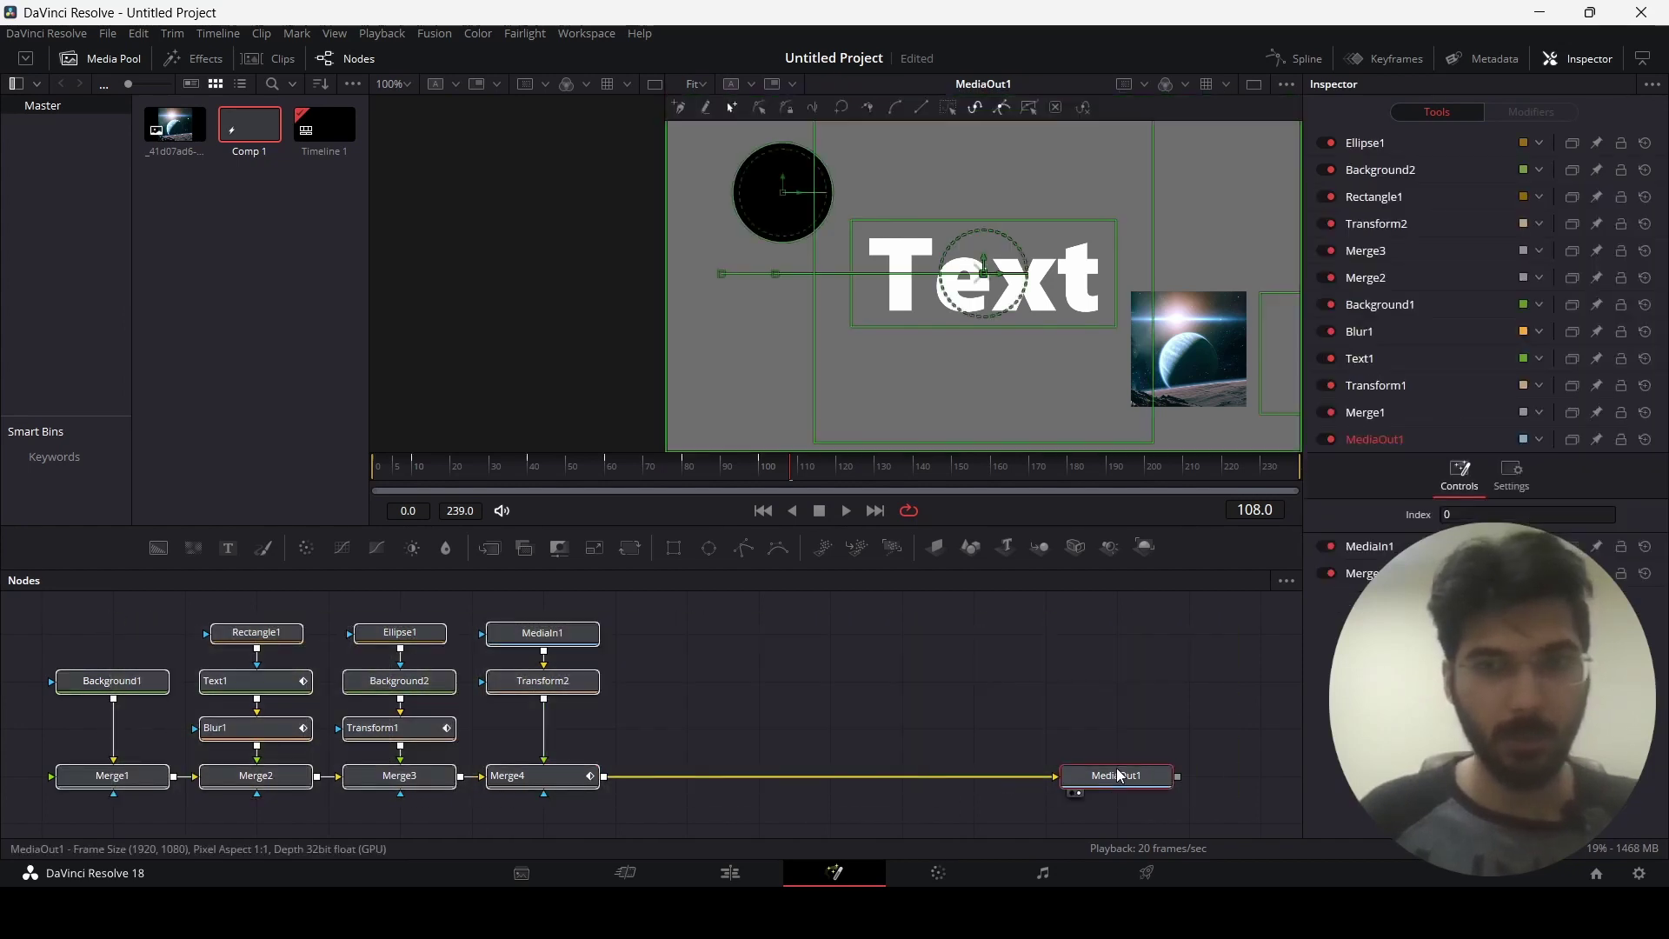
pyautogui.rightClick(1119, 778)
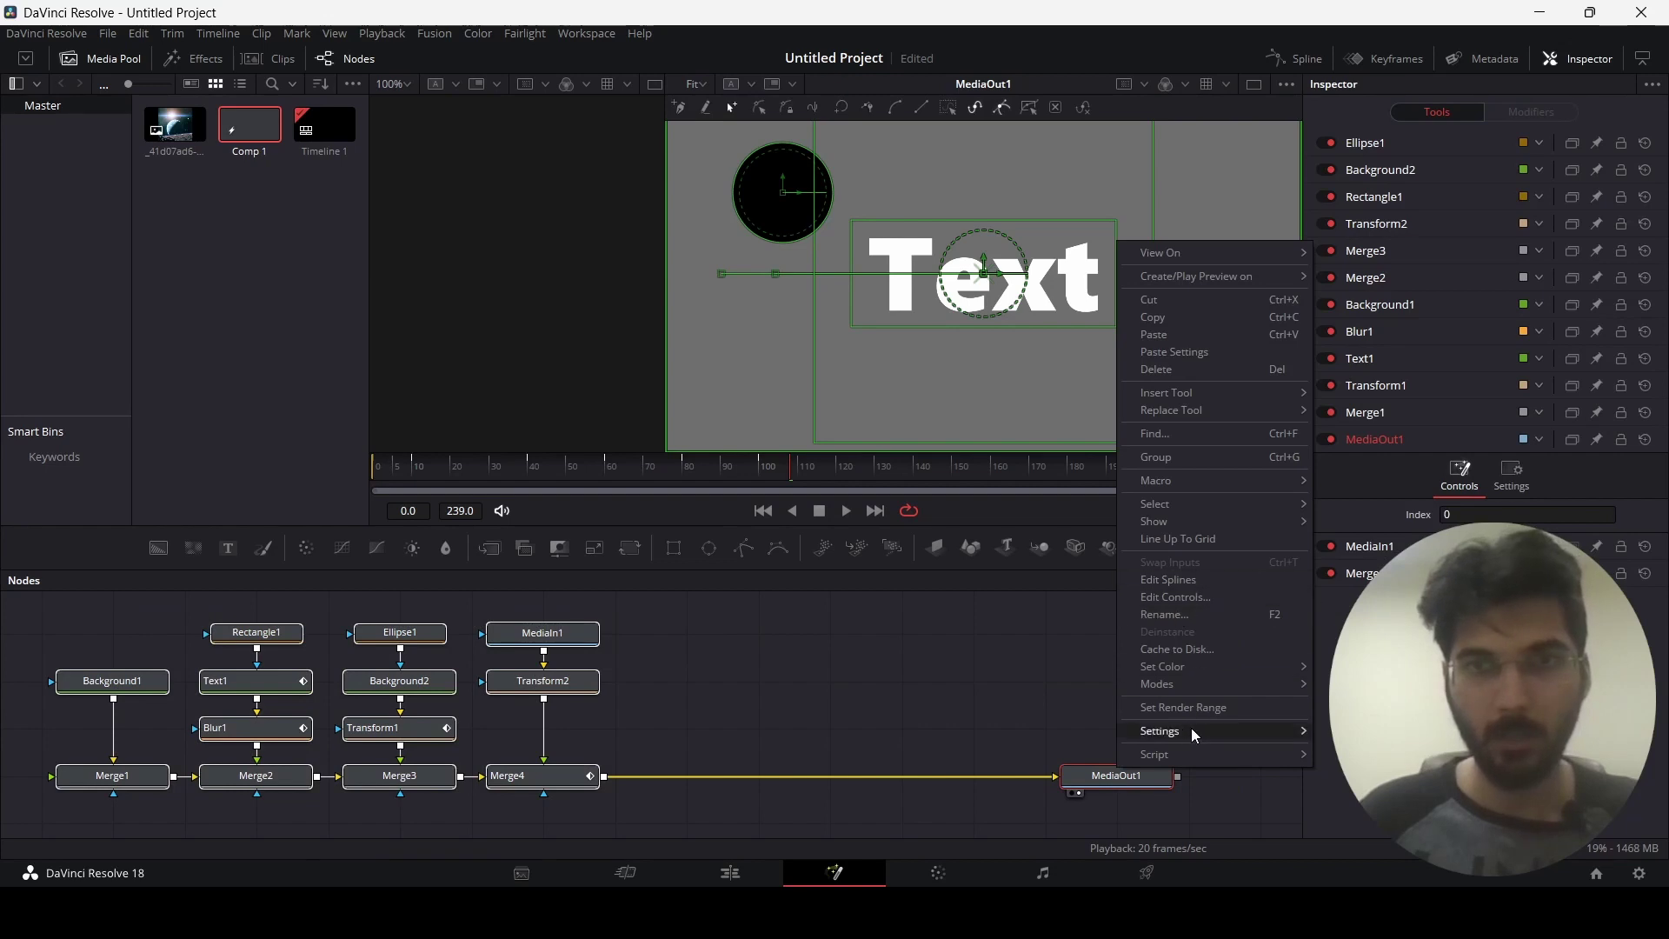
pyautogui.moveTo(1191, 728)
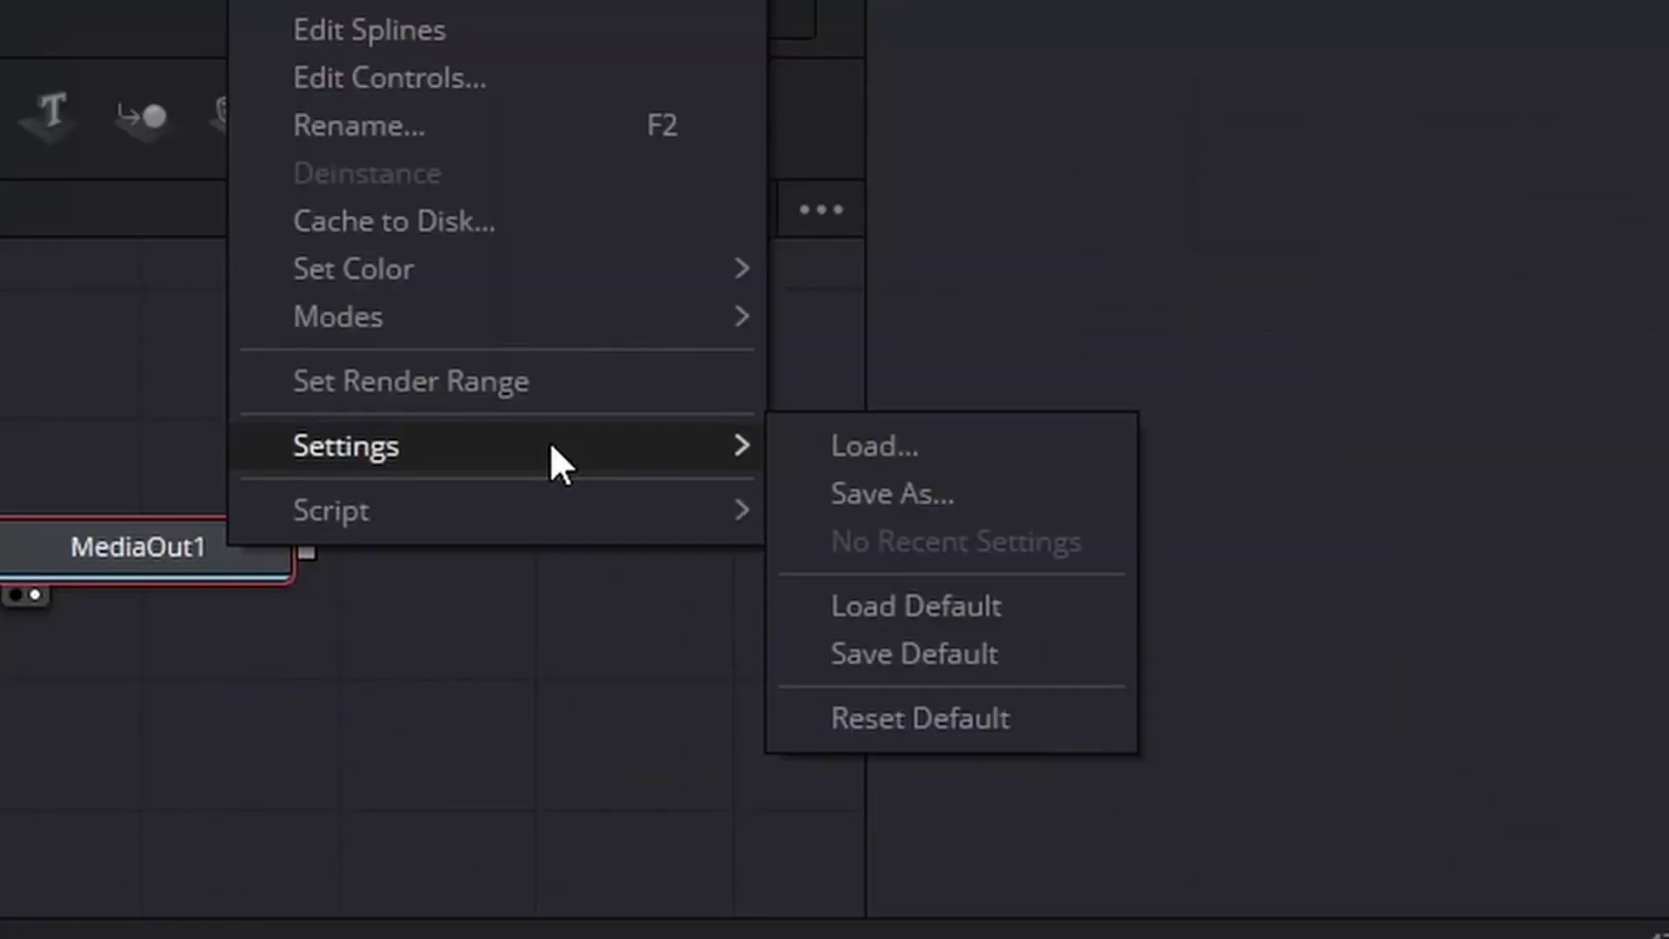
pyautogui.click(984, 492)
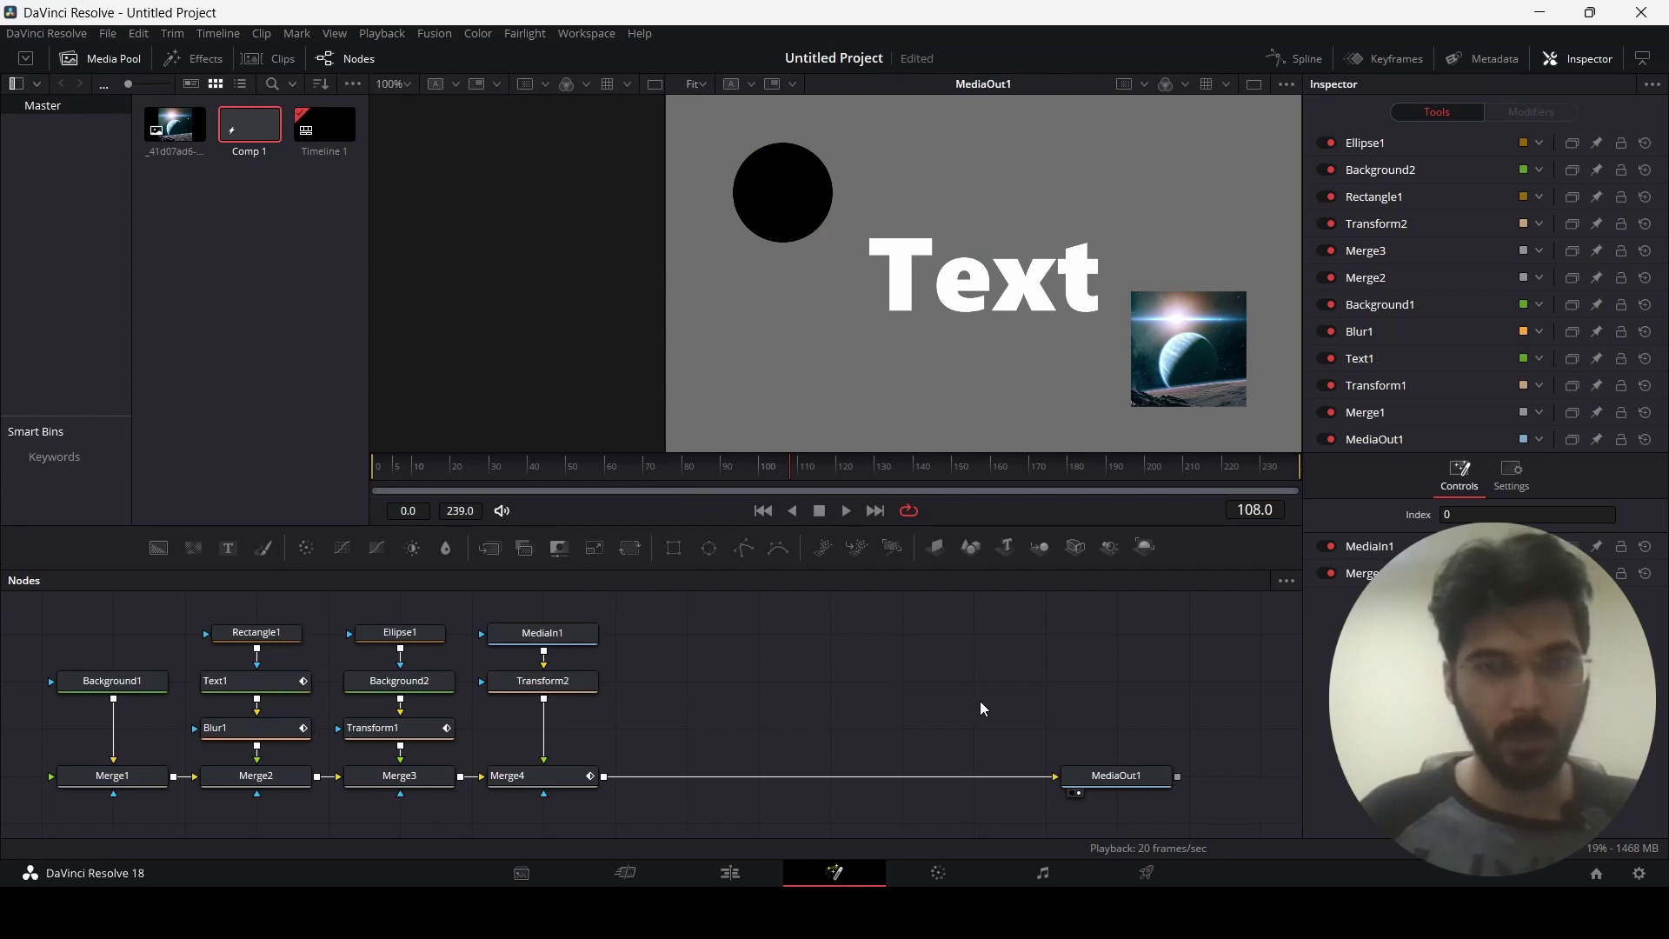
# - Disconnect Merge4 from MediaOut1 and delete every node except MediaOut1
pyautogui.moveTo(981, 779); pyautogui.dragTo(941, 783)
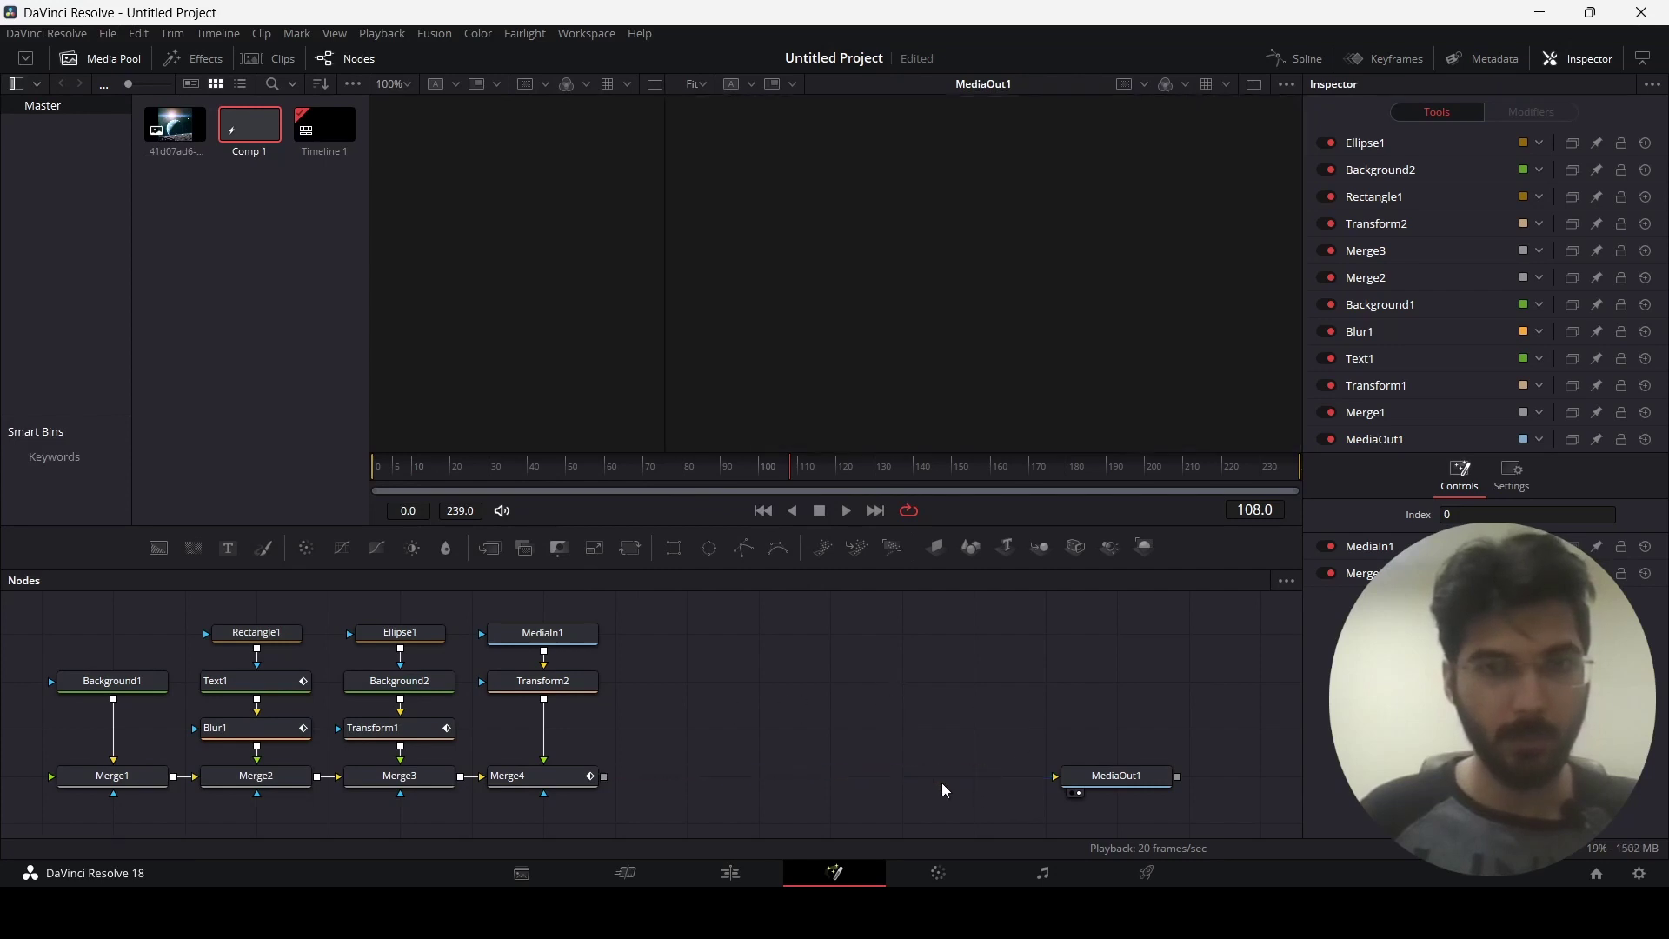
pyautogui.moveTo(774, 795); pyautogui.dragTo(87, 634)
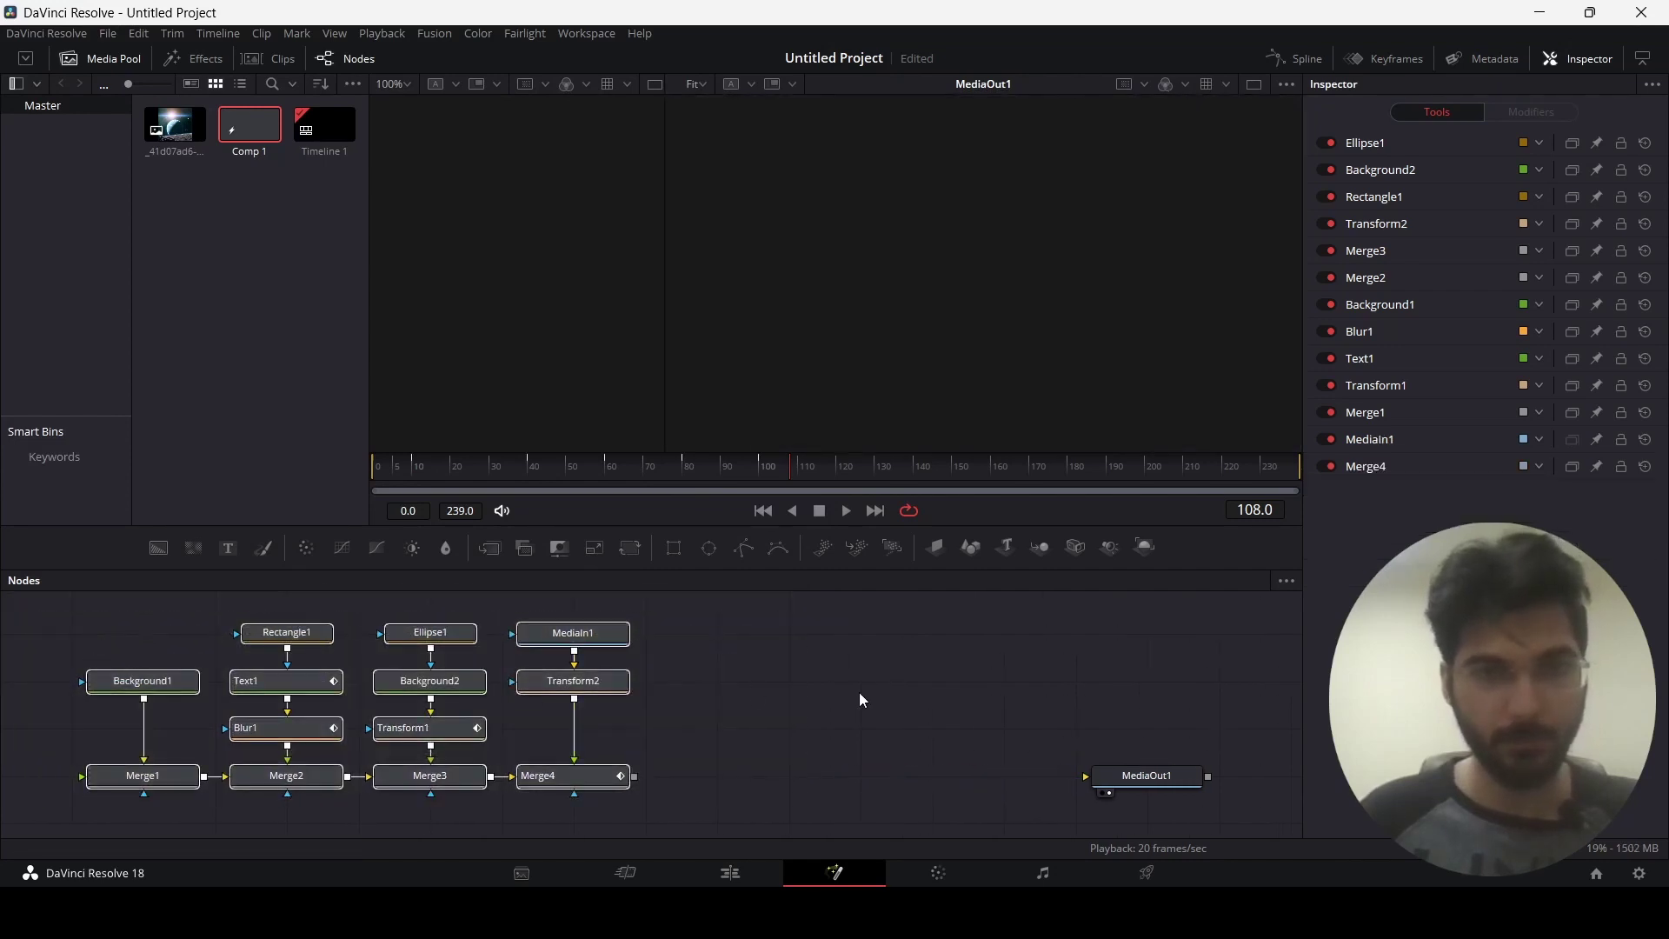
pyautogui.press('Delete')
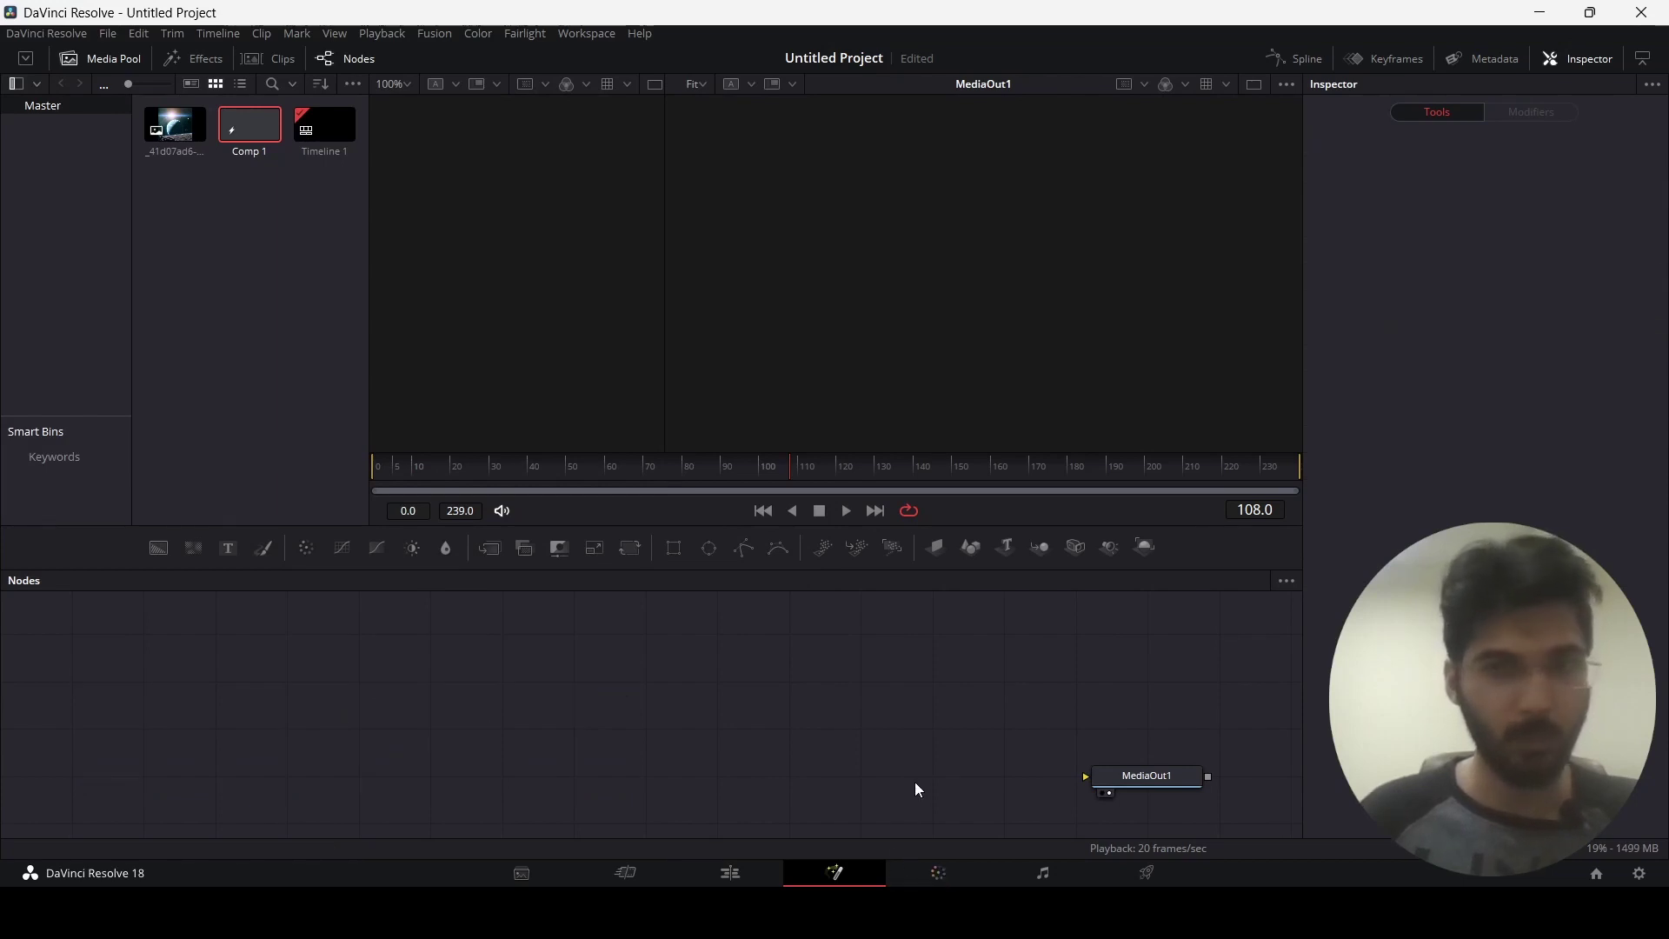
# - Bring comp 1.setting from the New folder in Pictures into the node graph to restore the saved nodes
pyautogui.hotkey('alt', 'Tab')
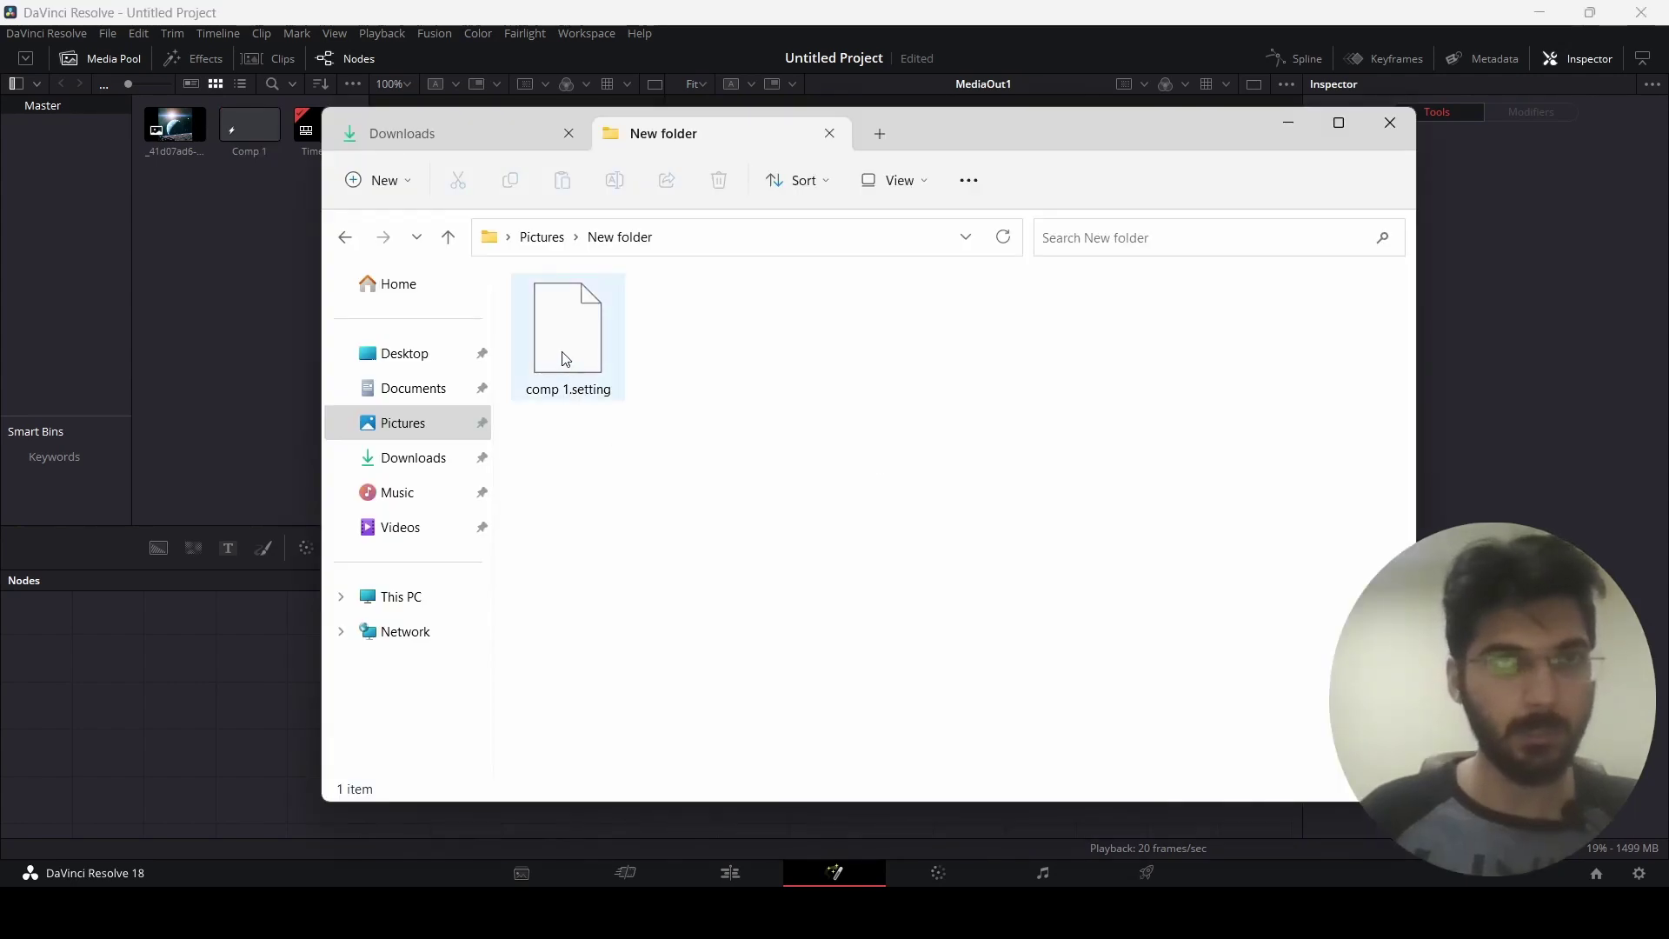
pyautogui.moveTo(565, 356); pyautogui.dragTo(278, 691)
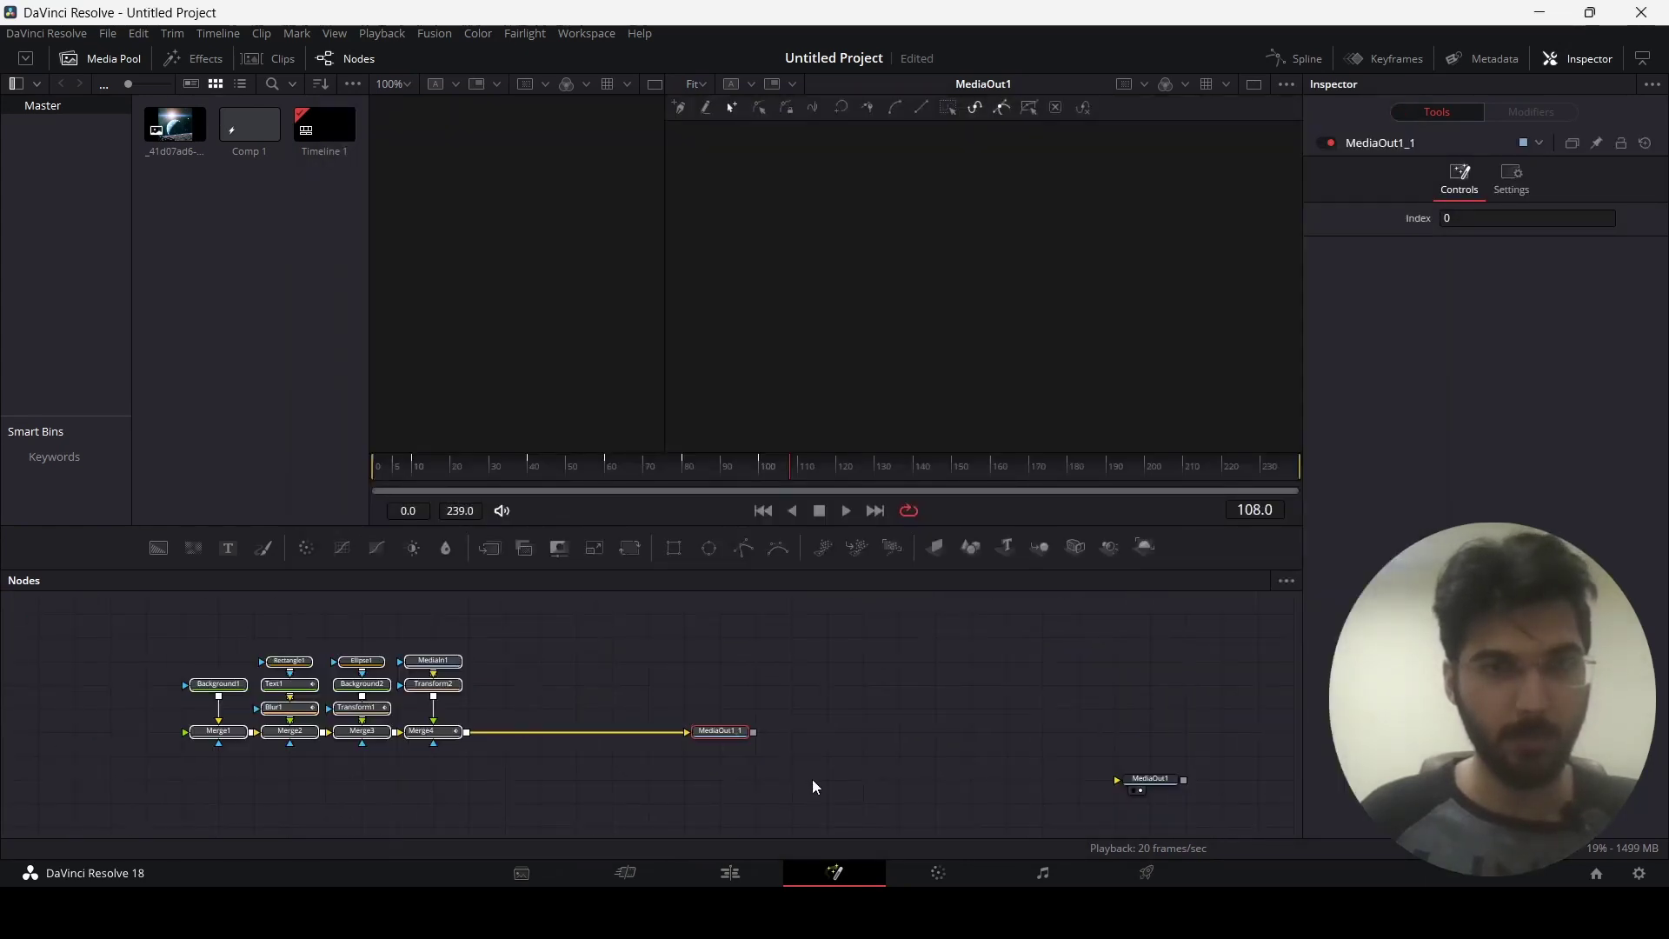
pyautogui.moveTo(720, 731); pyautogui.dragTo(1111, 743)
pyautogui.scroll(5, 744, 734)
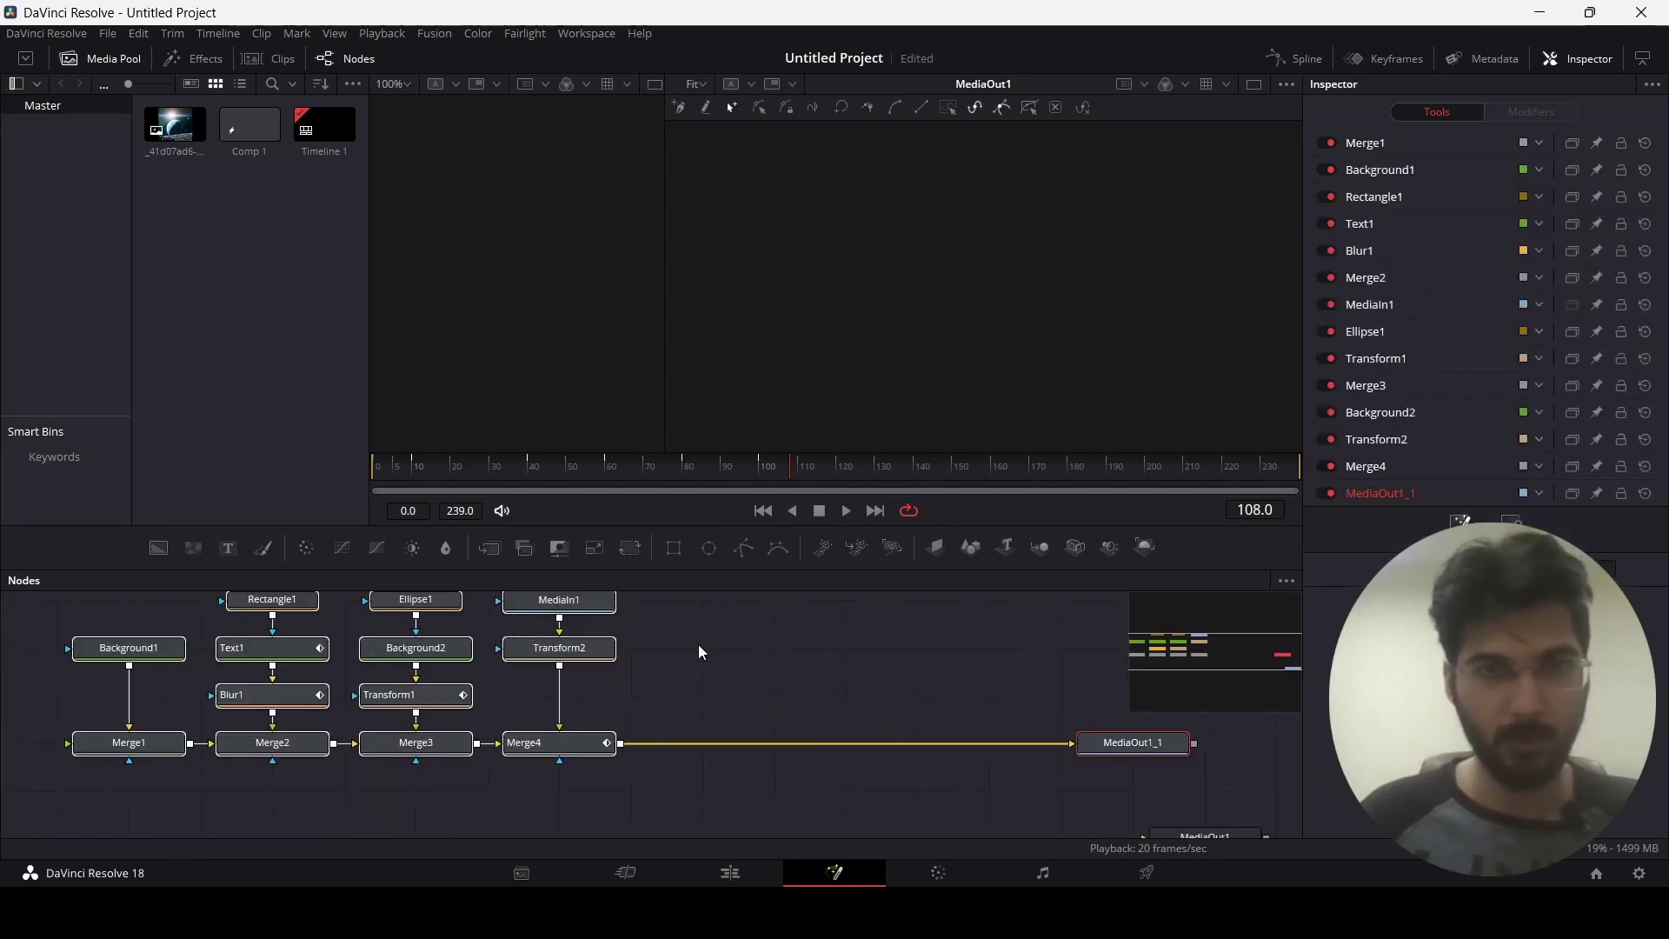
pyautogui.scroll(-3, 737, 659)
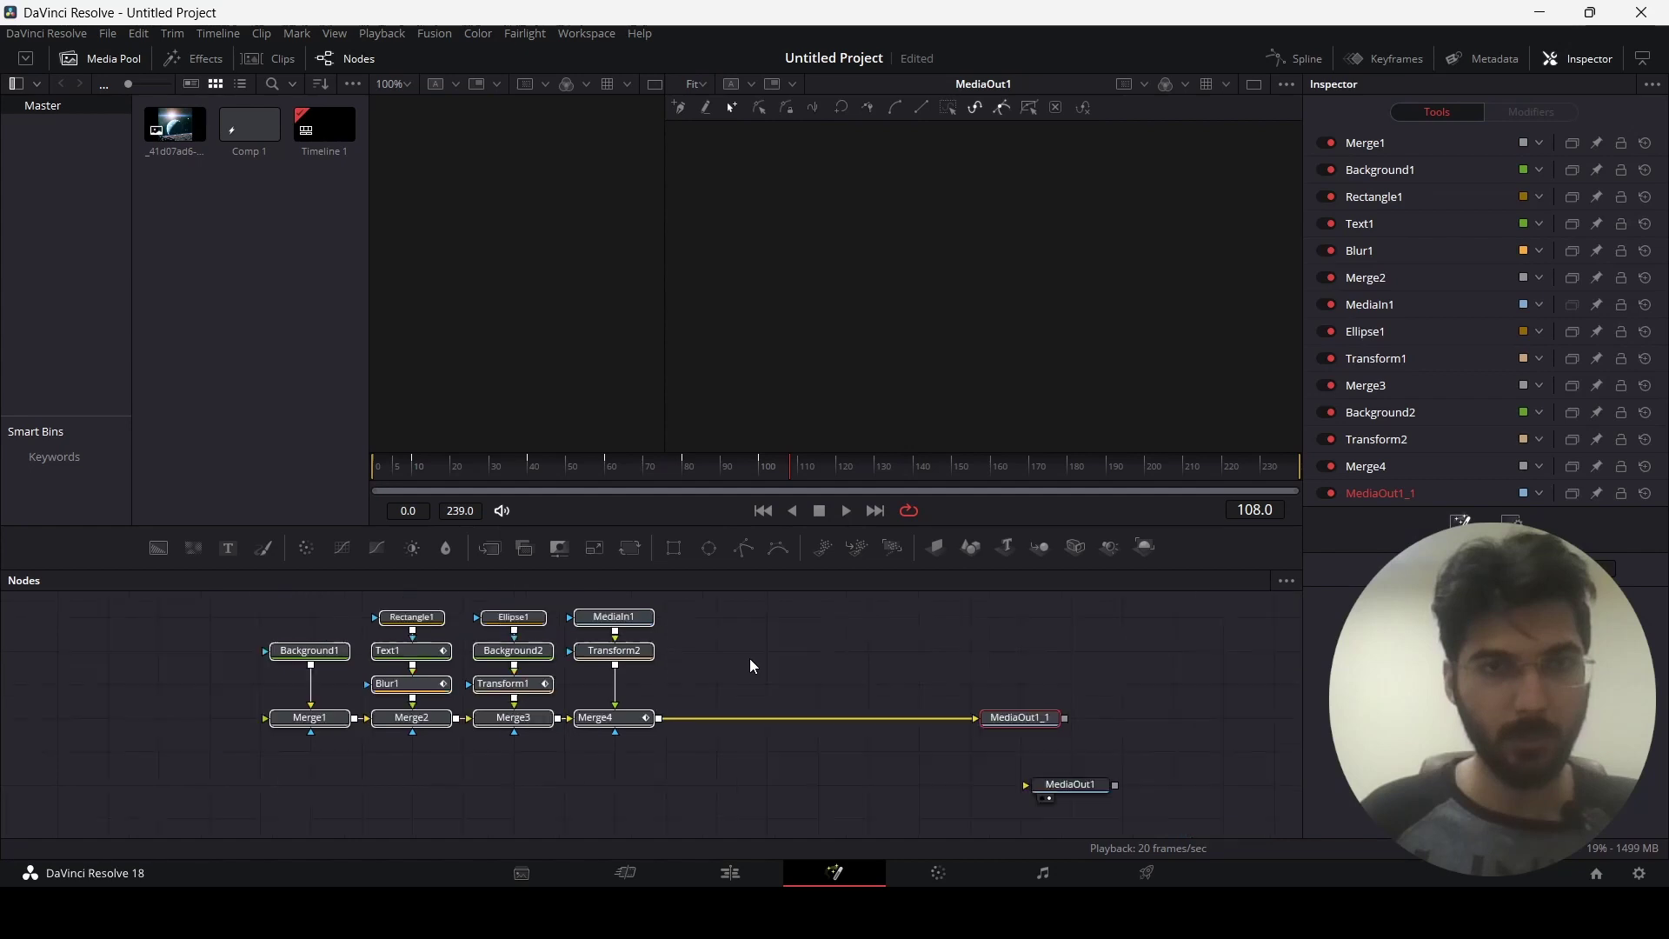
# - Delete the duplicate MediaOut1_1 node and connect Merge4's output to the original MediaOut1
pyautogui.click(809, 664)
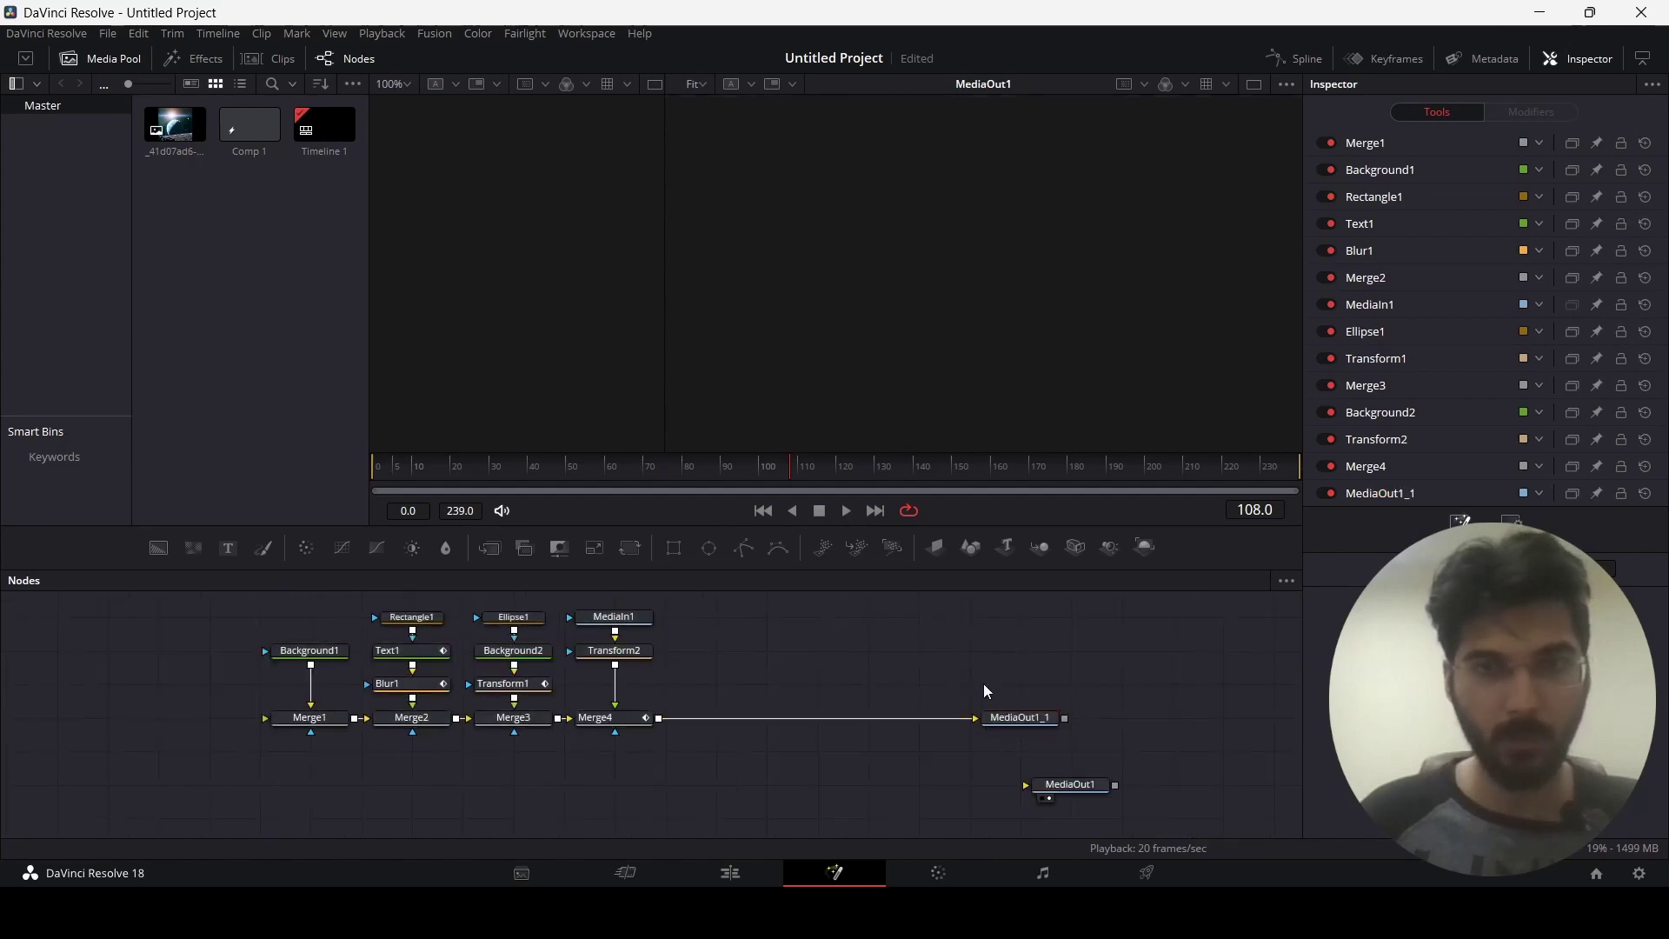
pyautogui.click(1021, 718)
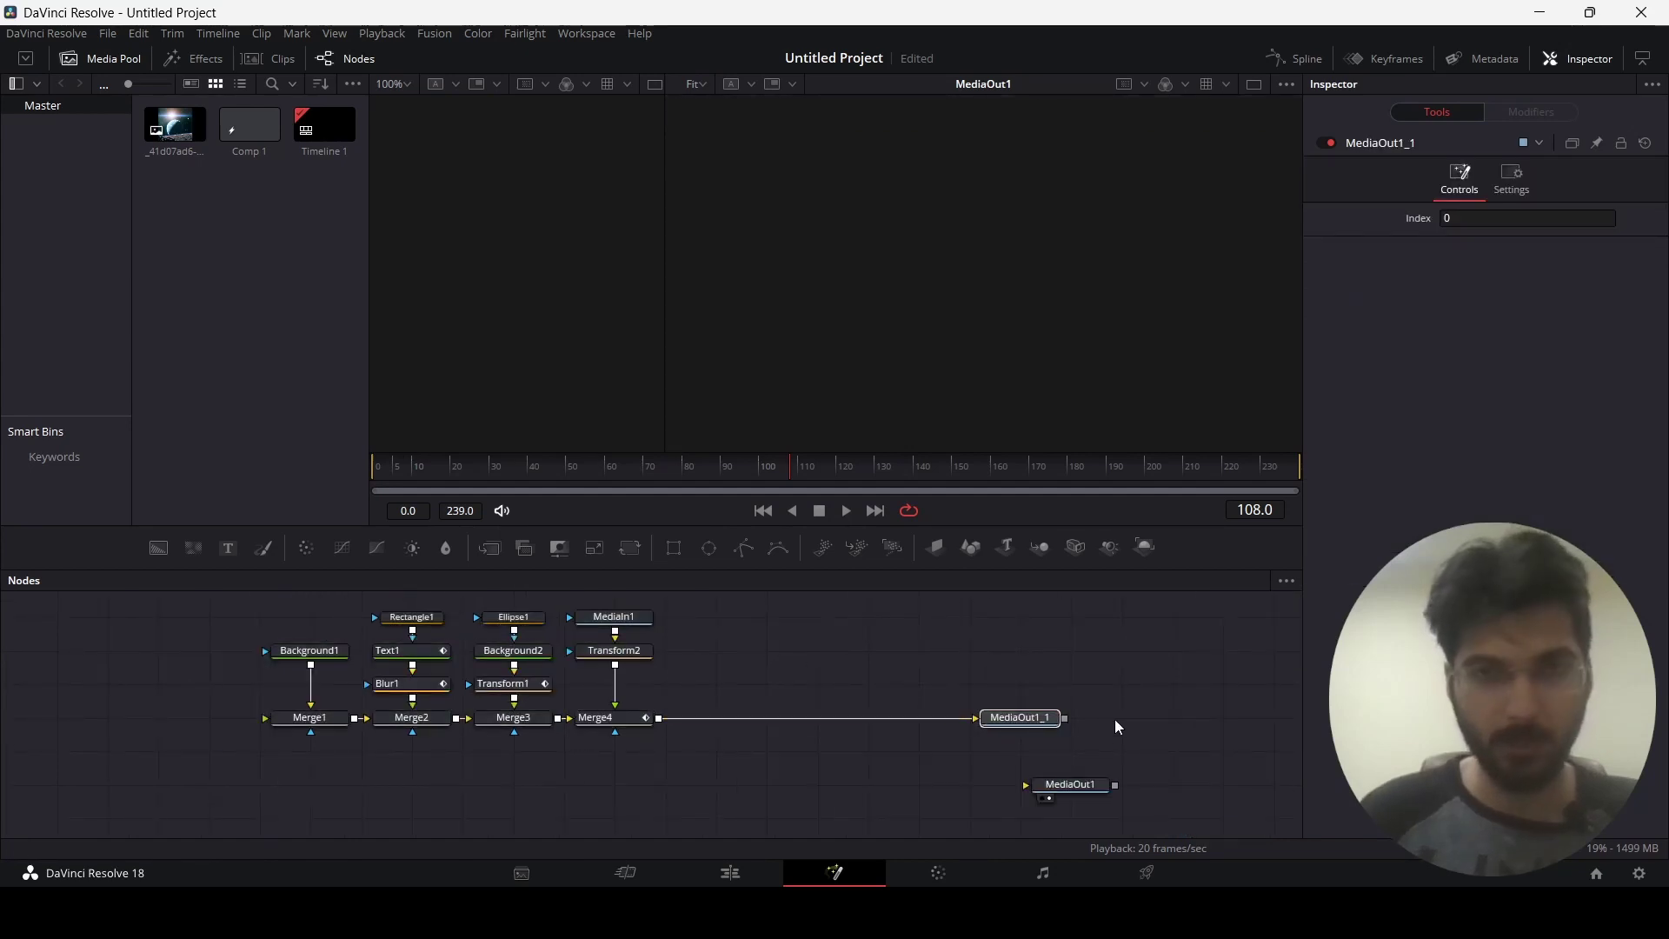
pyautogui.press('Delete')
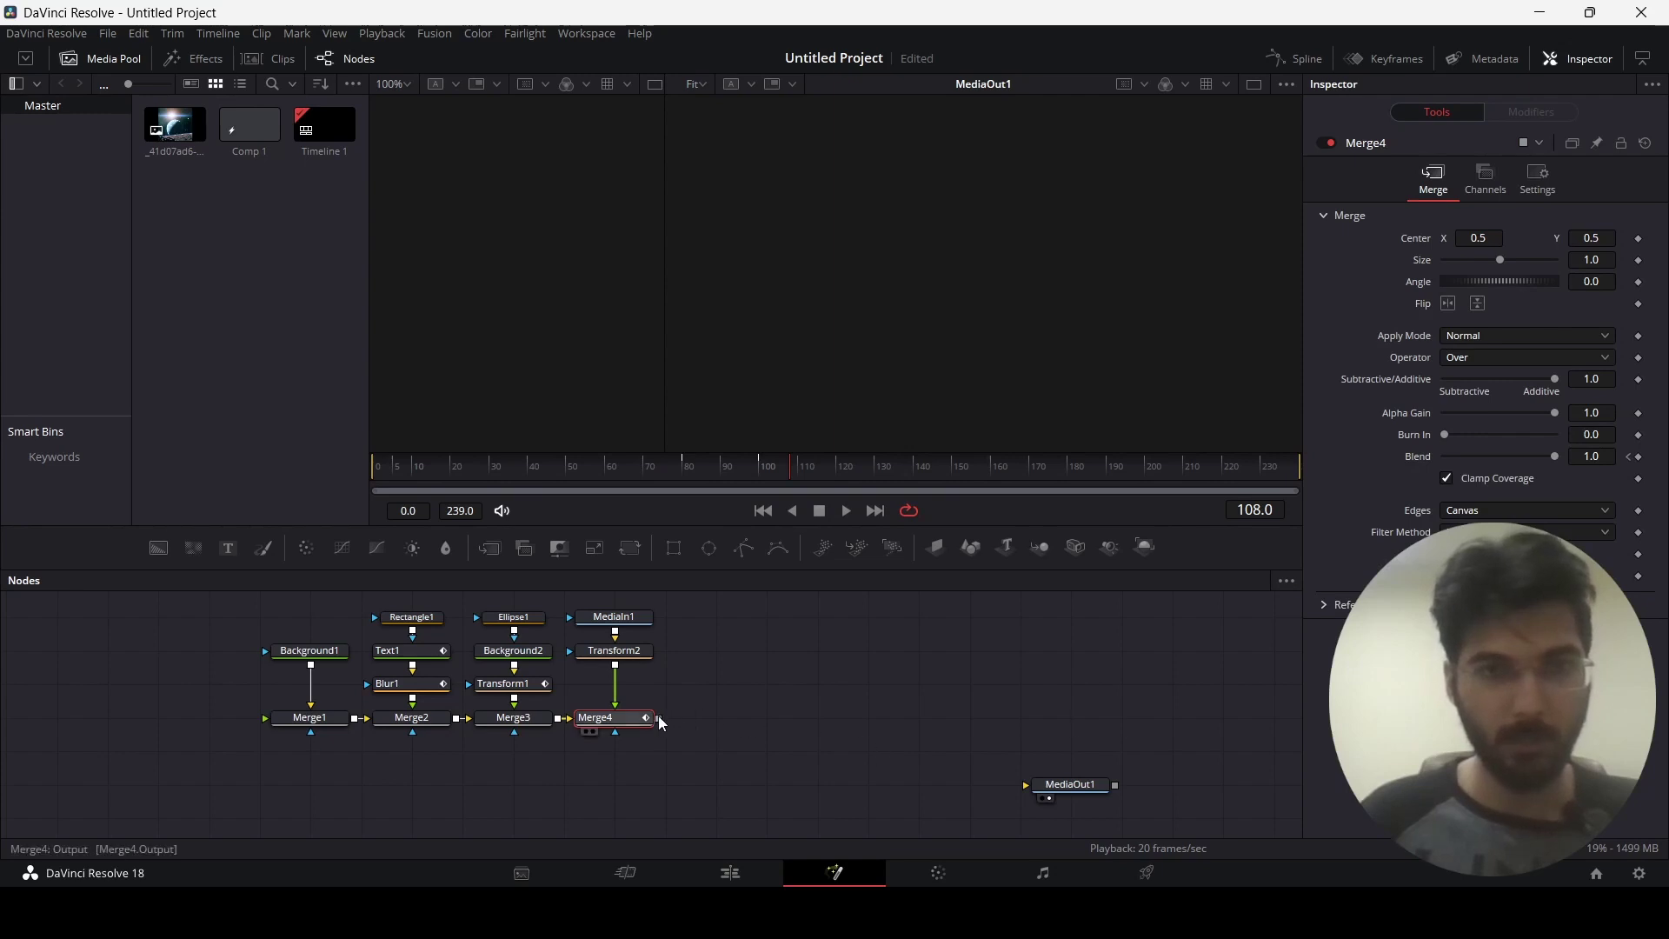
pyautogui.moveTo(660, 719); pyautogui.dragTo(1027, 786)
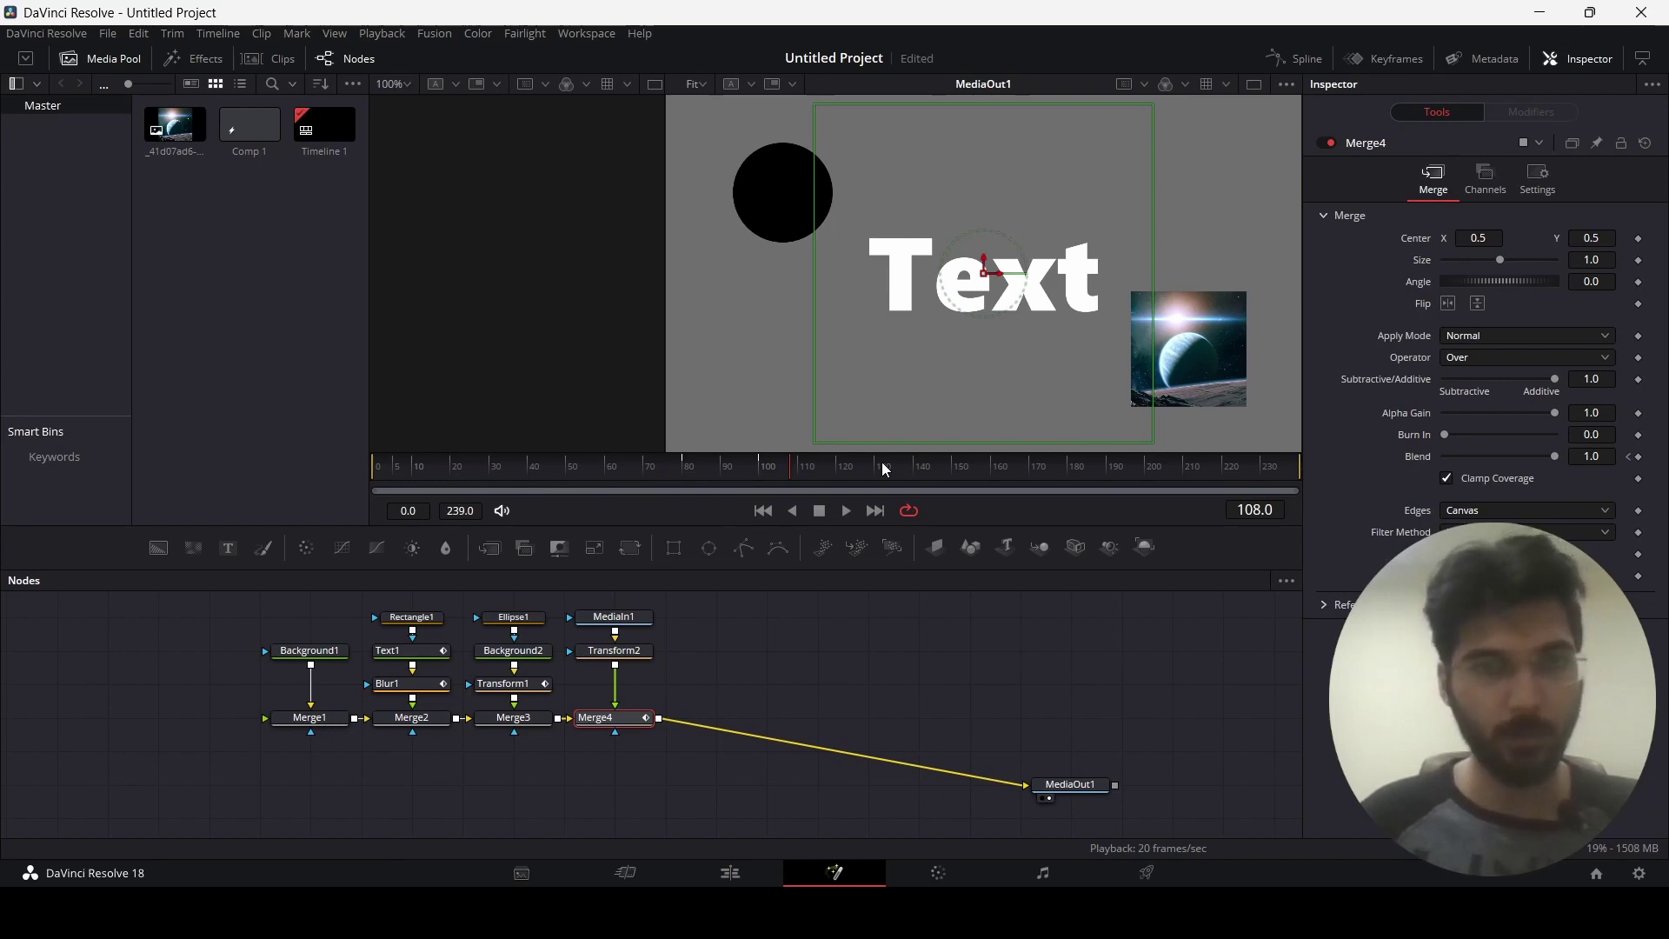
# - Save the project and deselect the Merge4 node
pyautogui.hotkey('ctrl', 's')
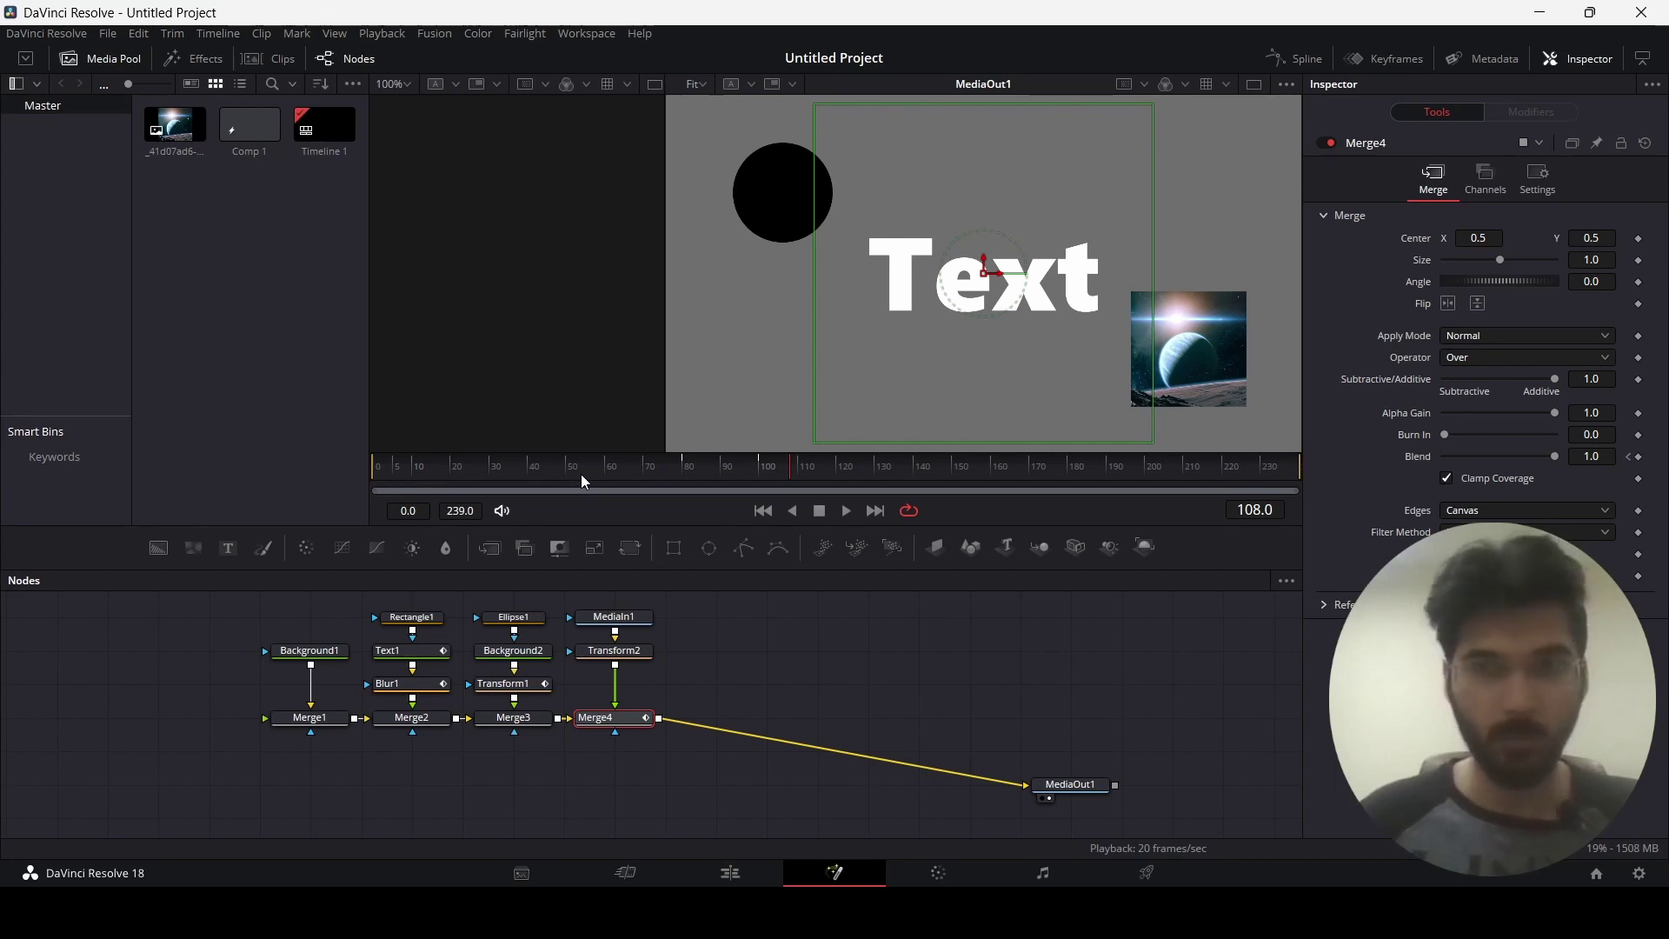
pyautogui.click(1097, 753)
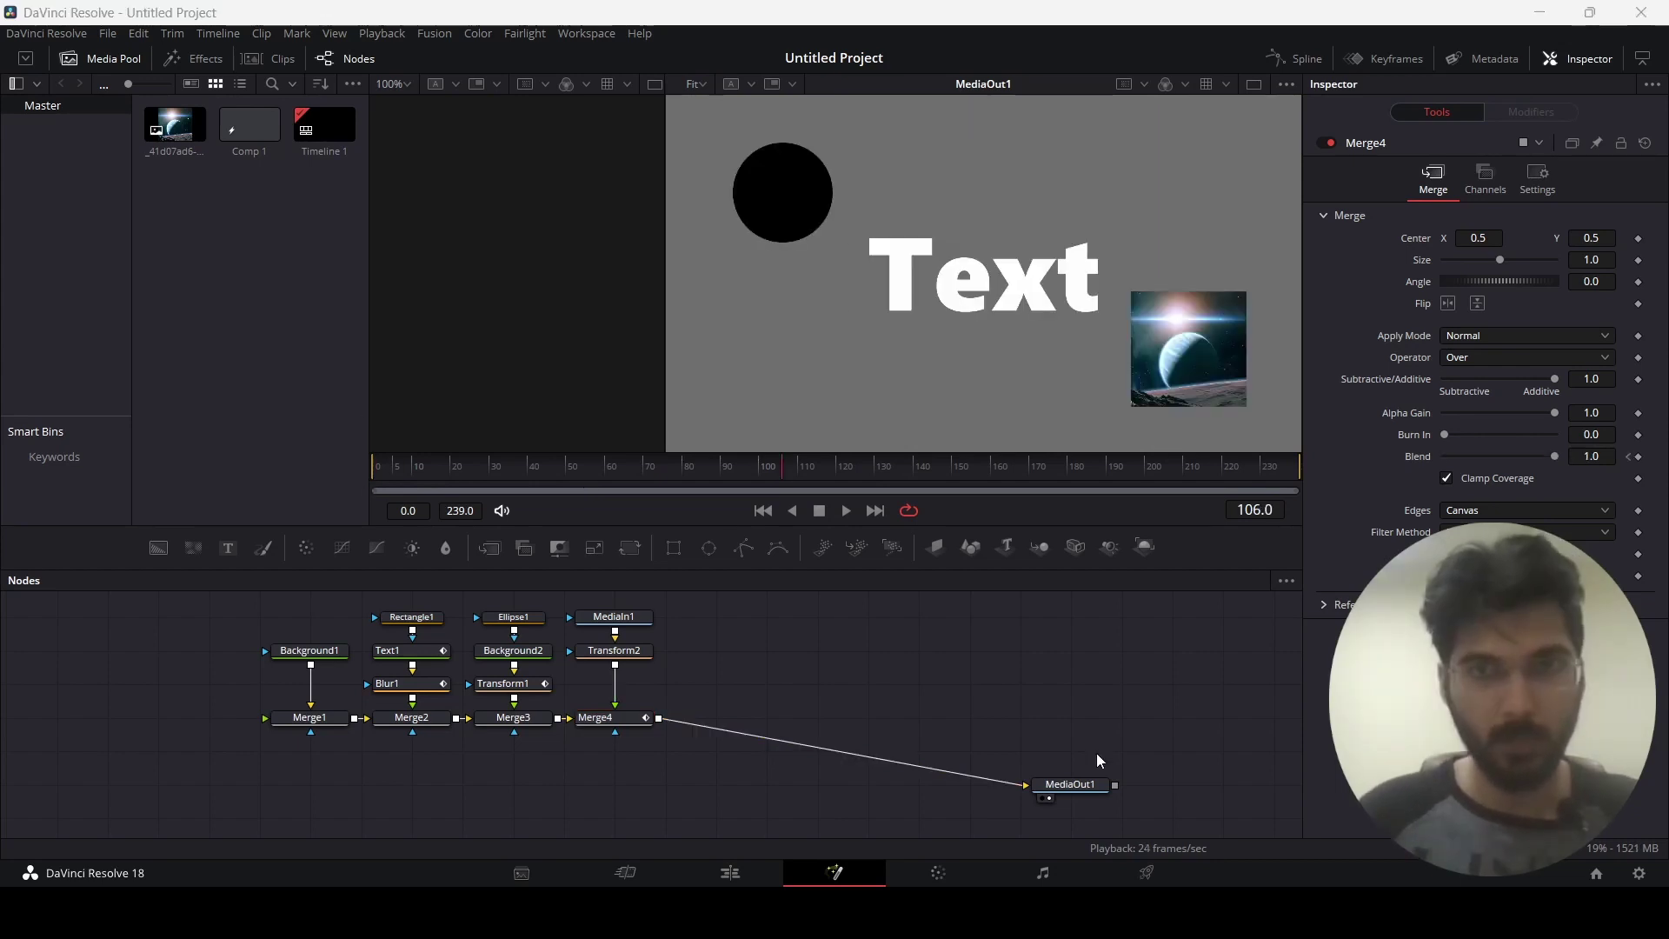